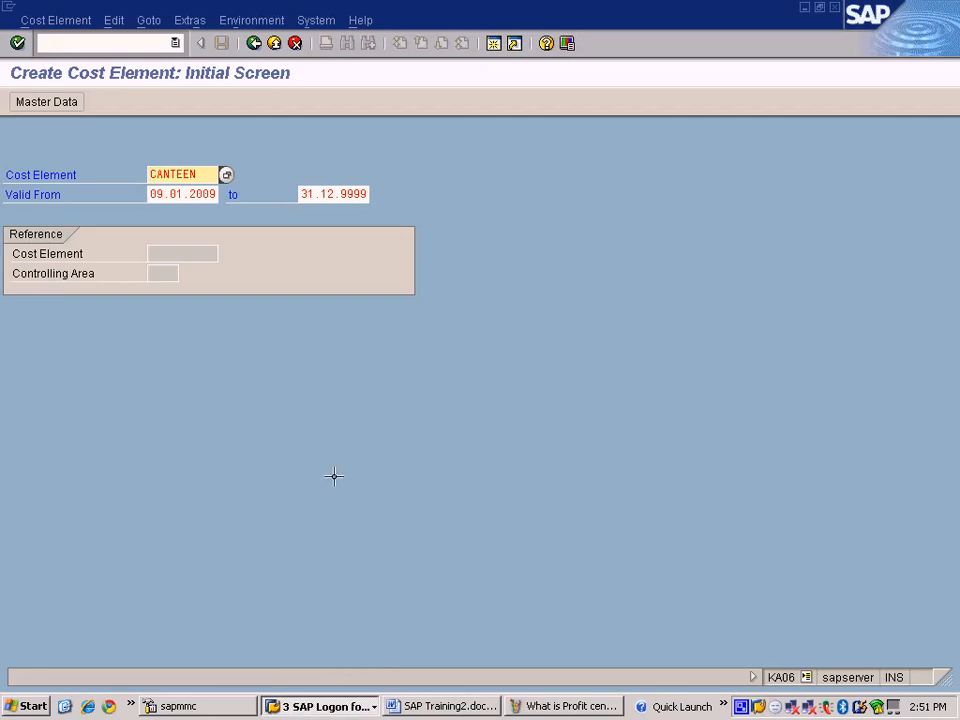
Step: Leave the locked CANTEEN entry and reopen the Create Assessment Cost Elements activity
double_click(206, 178)
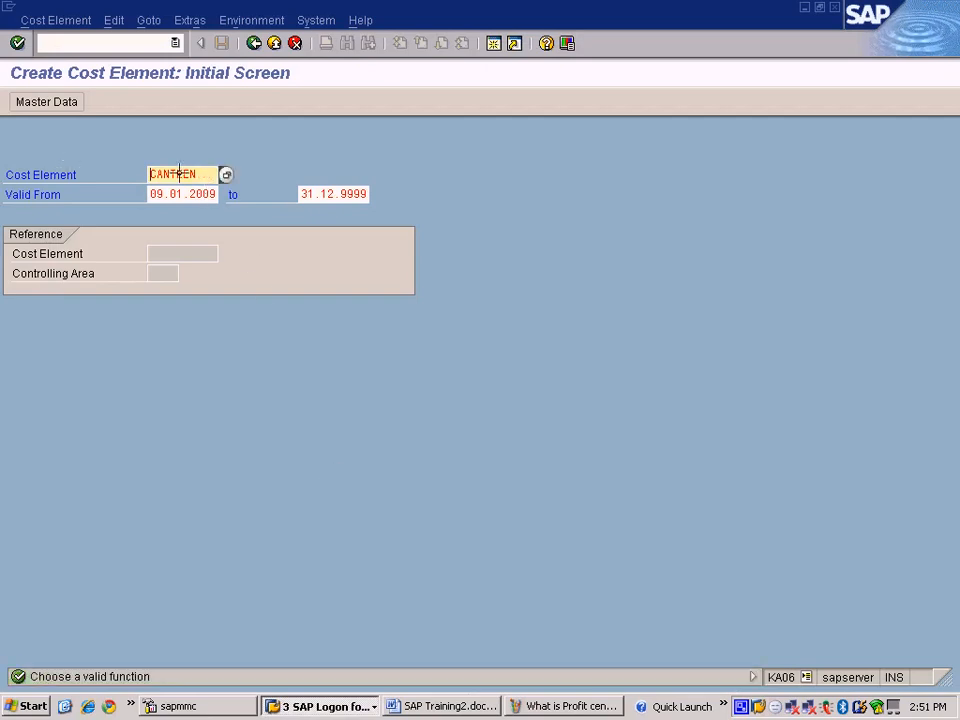
drag(205, 175, 122, 172)
click(254, 44)
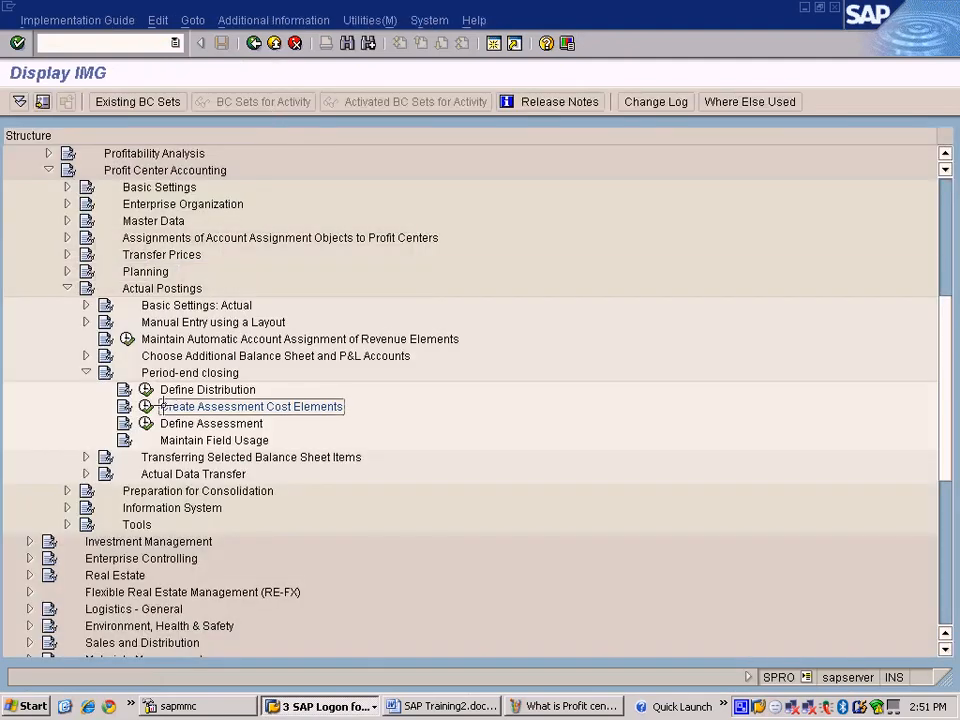
click(145, 406)
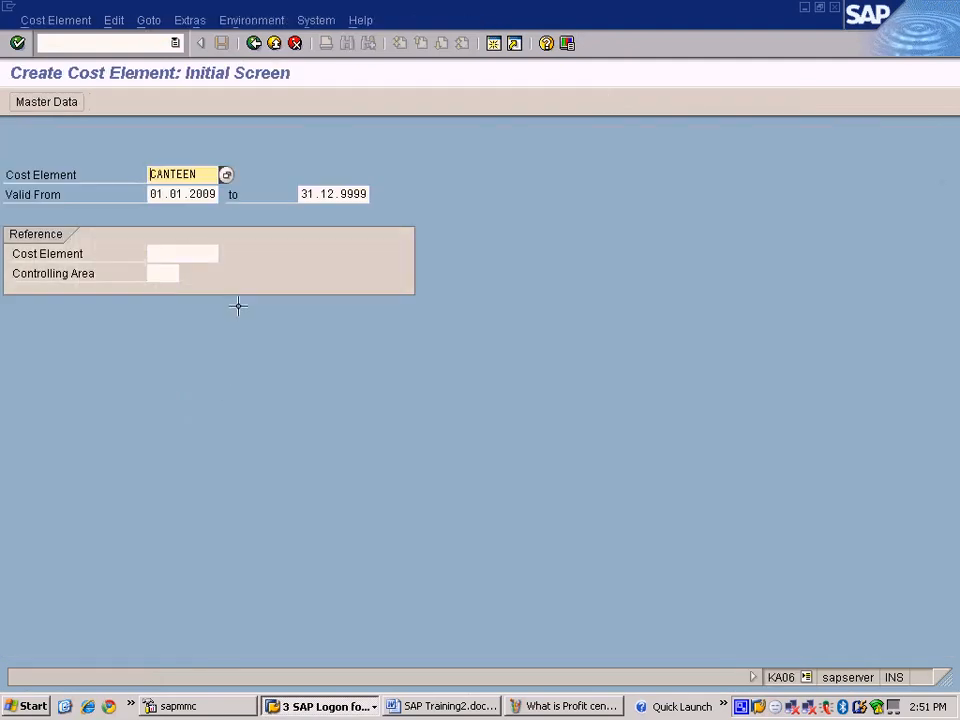
Step: Enter RENTAL as the new cost element, valid from 01.01.2009, and proceed to its basic data
key(Delete)
key(Delete)
key(Delete)
key(Delete)
key(Delete)
key(Delete)
key(Delete)
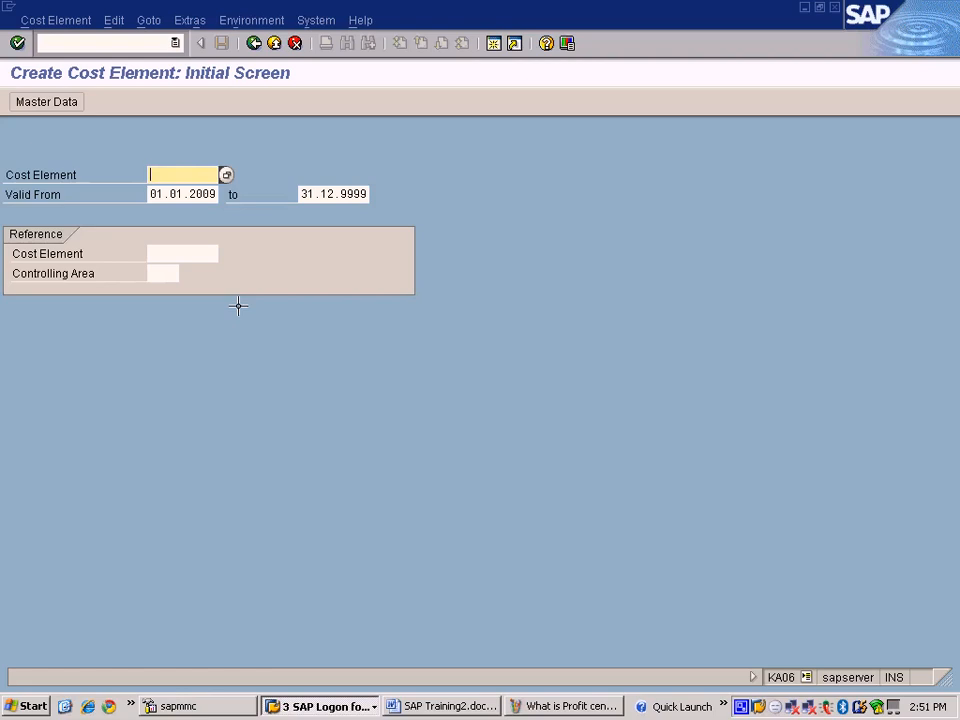
key(Return)
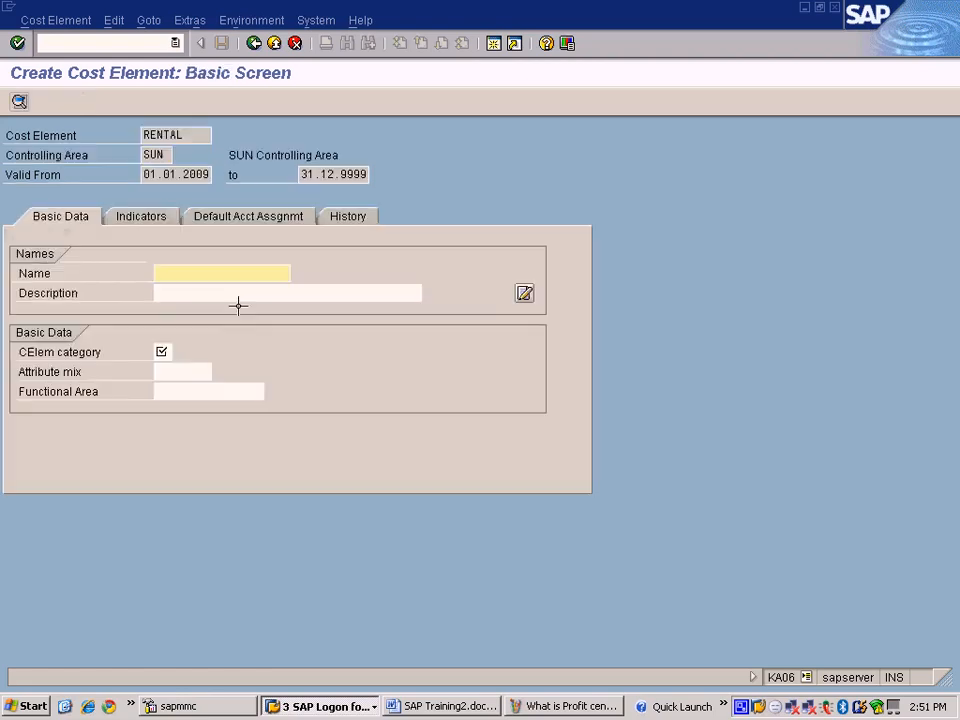
Step: Enter "Rental Income" as both the name and the description of cost element RENTAL
text(Rental Income)
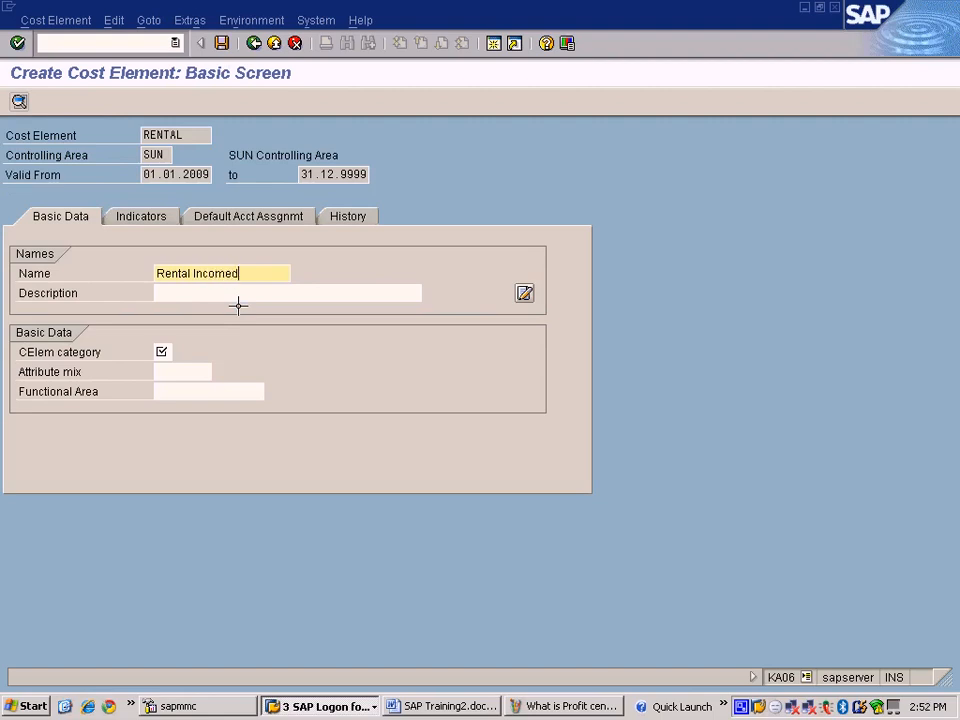
key(shift+End)
key(ctrl+c)
key(Tab)
key(ctrl+v)
Step: Set the cost element category to 42 and save the RENTAL cost element
click(163, 351)
click(178, 350)
double_click(182, 302)
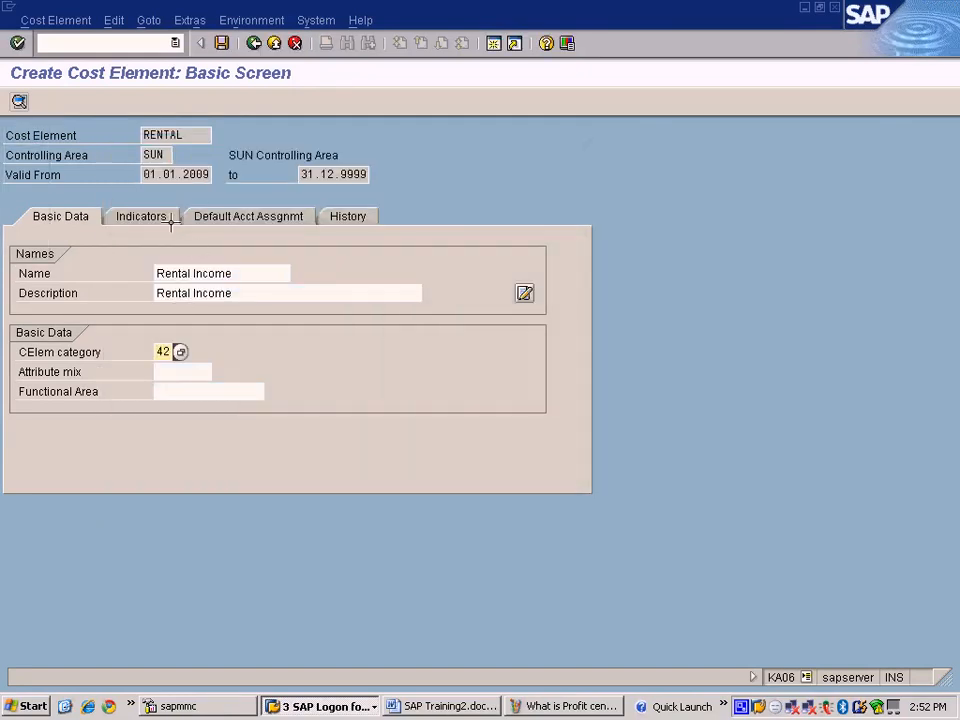
click(222, 44)
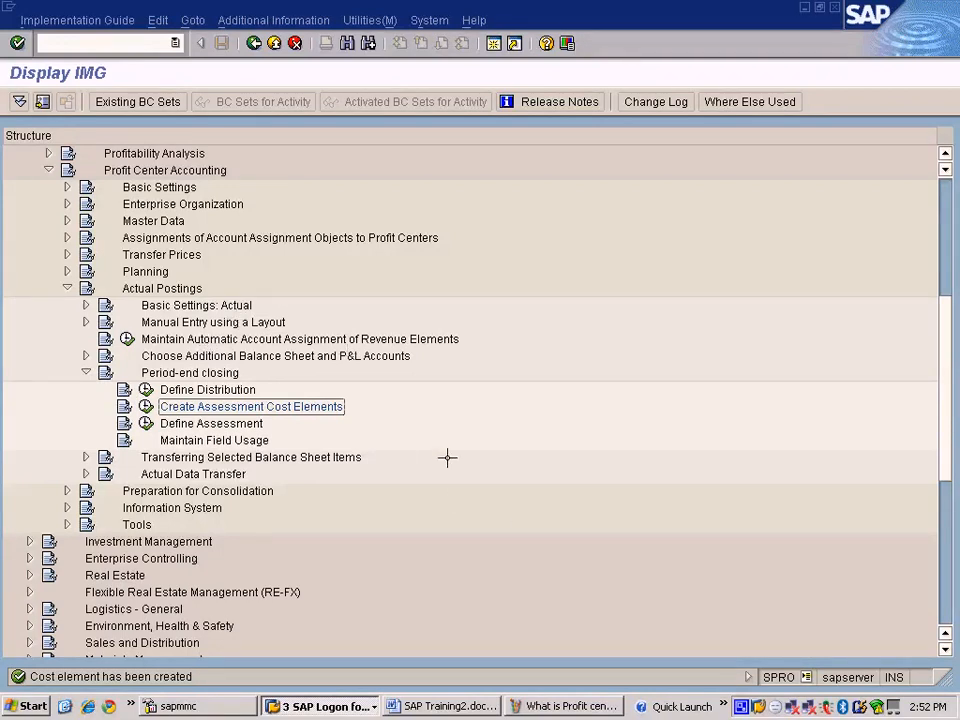
Step: Review the profit center assessment diagram in Paint and the Define Assessment activities in SAP's Display IMG window
click(590, 706)
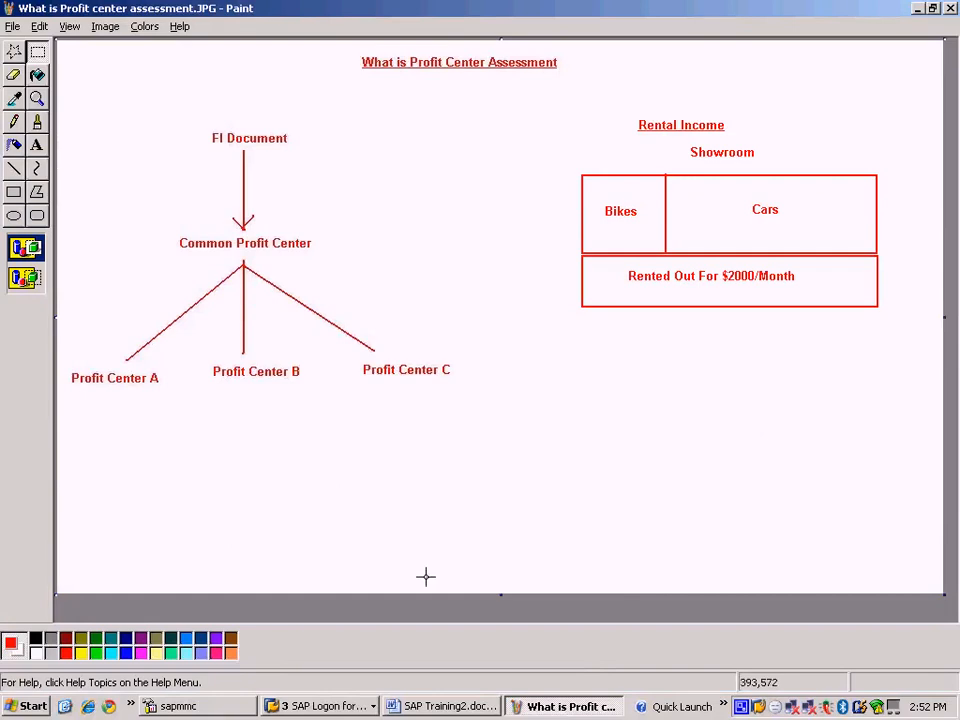
click(322, 706)
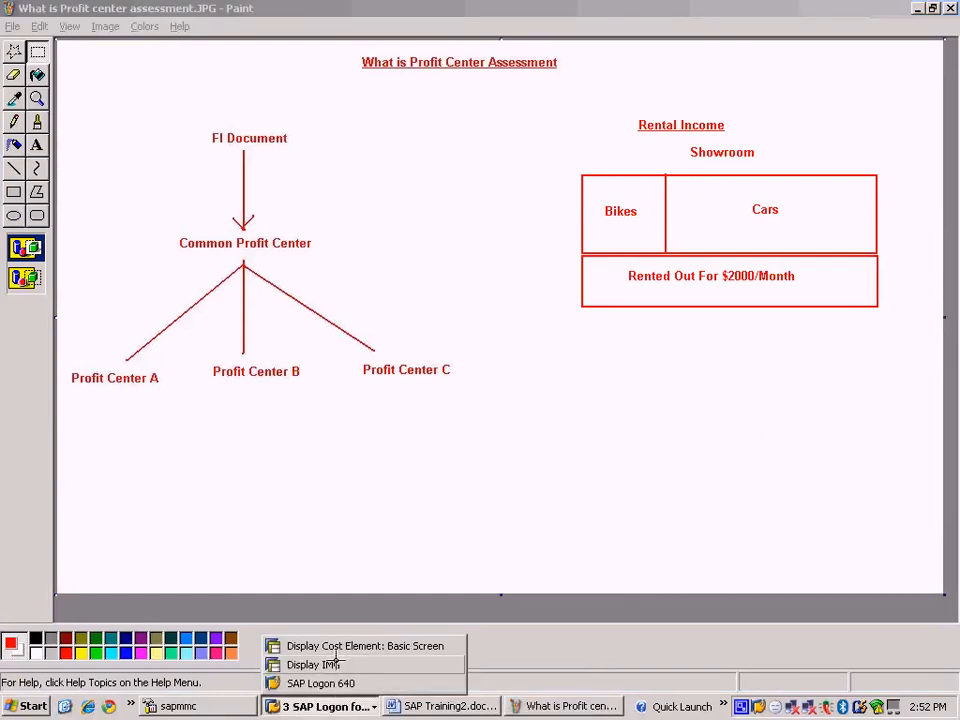
click(343, 664)
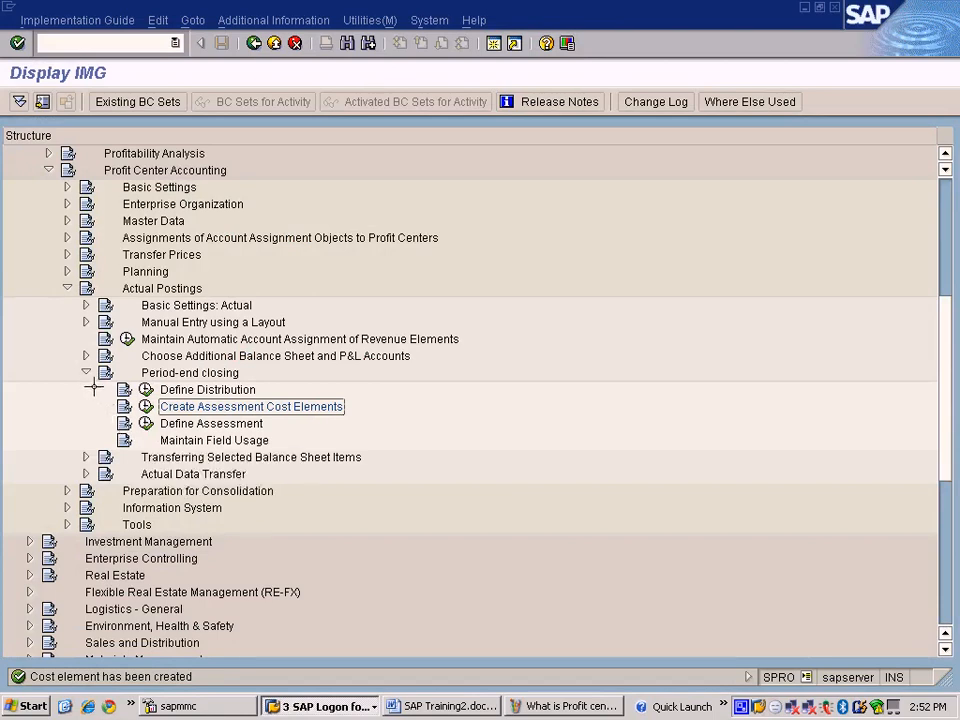
click(145, 423)
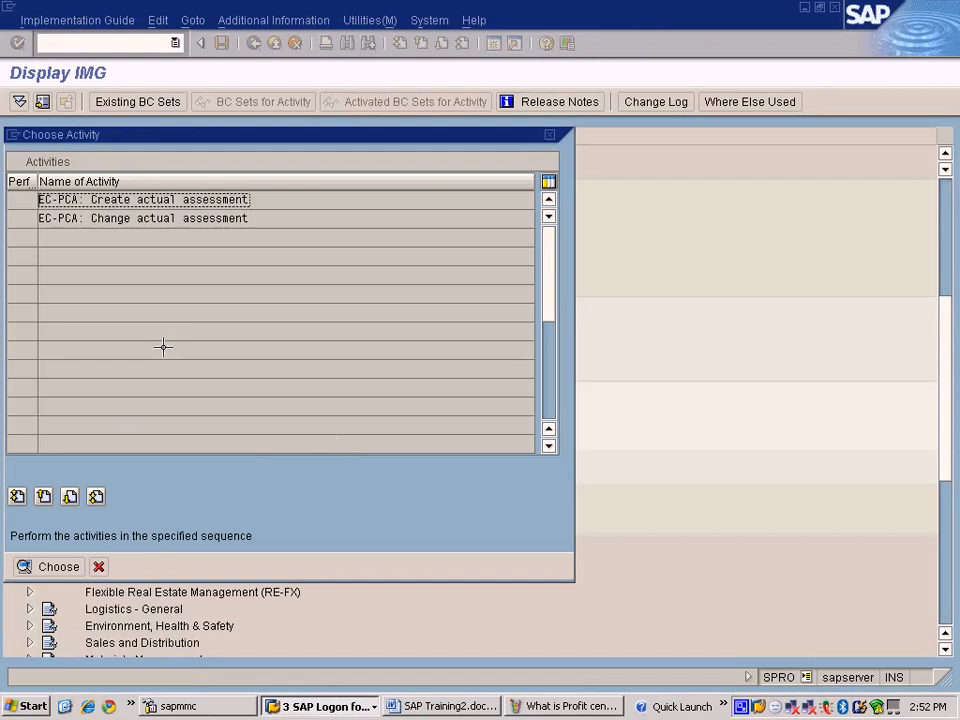
click(98, 566)
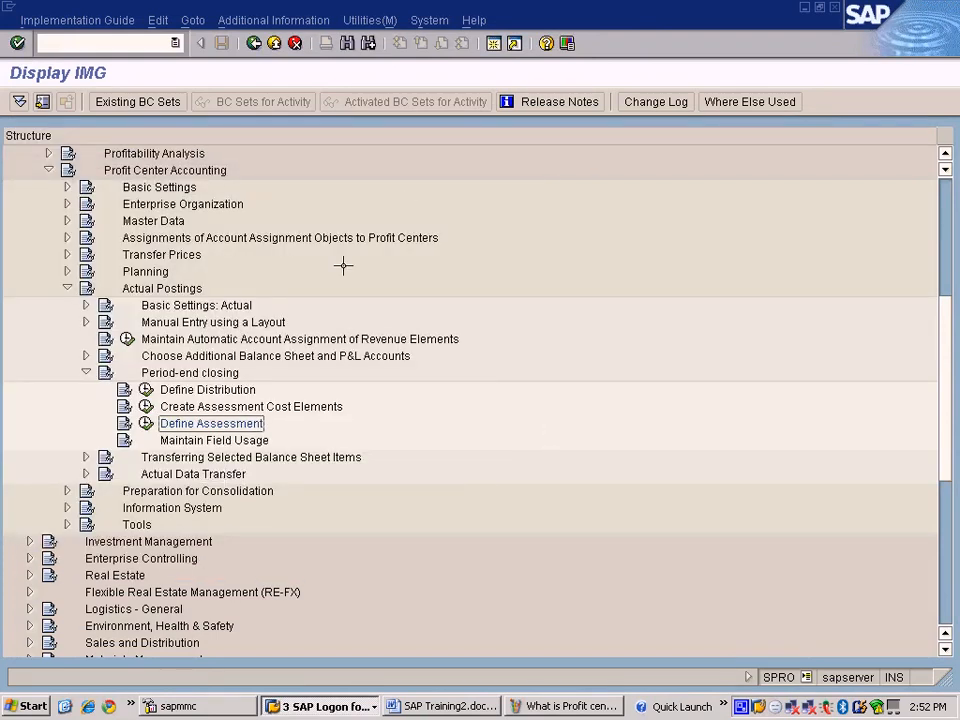
Step: Switch to the Display Cost Element session and exit it to the SAP Easy Access menu
click(322, 706)
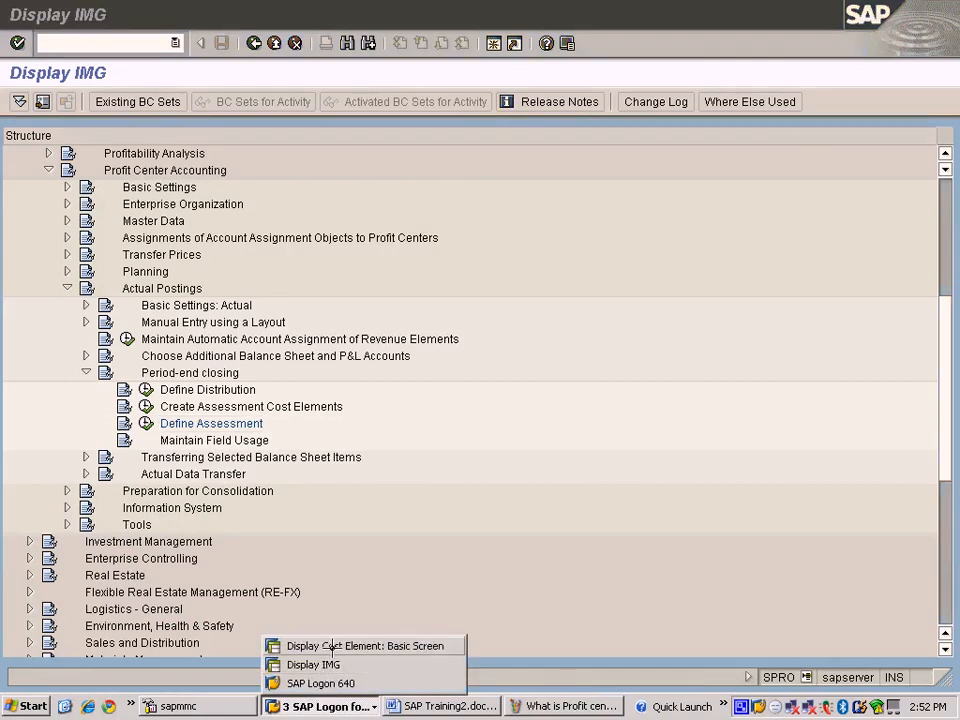
click(306, 643)
click(277, 44)
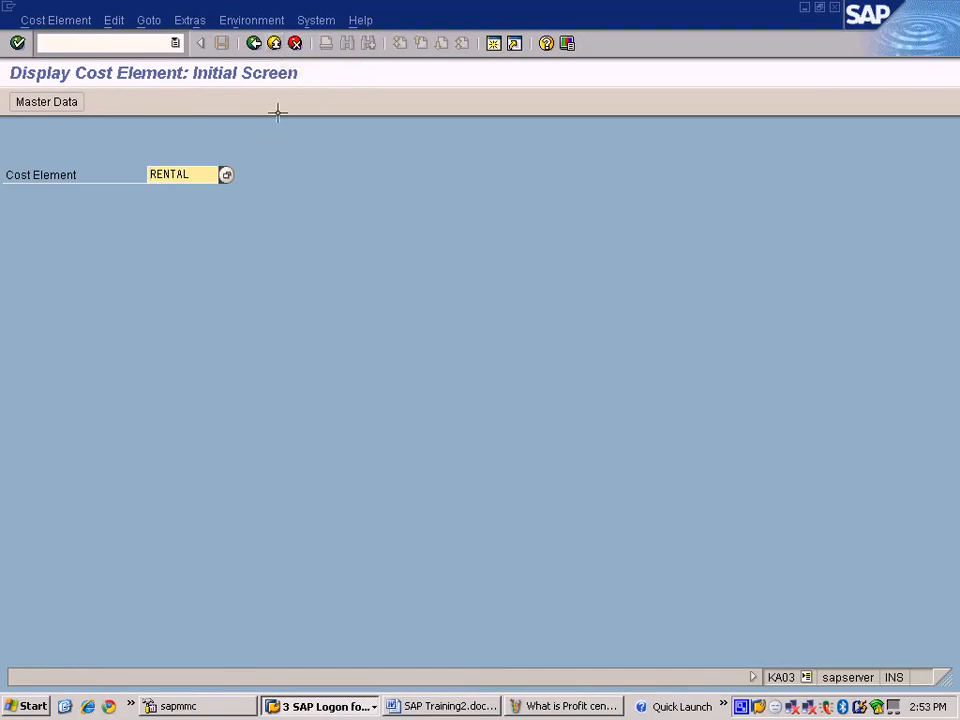
click(274, 44)
Step: Start creating an individual profit center from the master data of Profit Center Accounting under Controlling
click(68, 304)
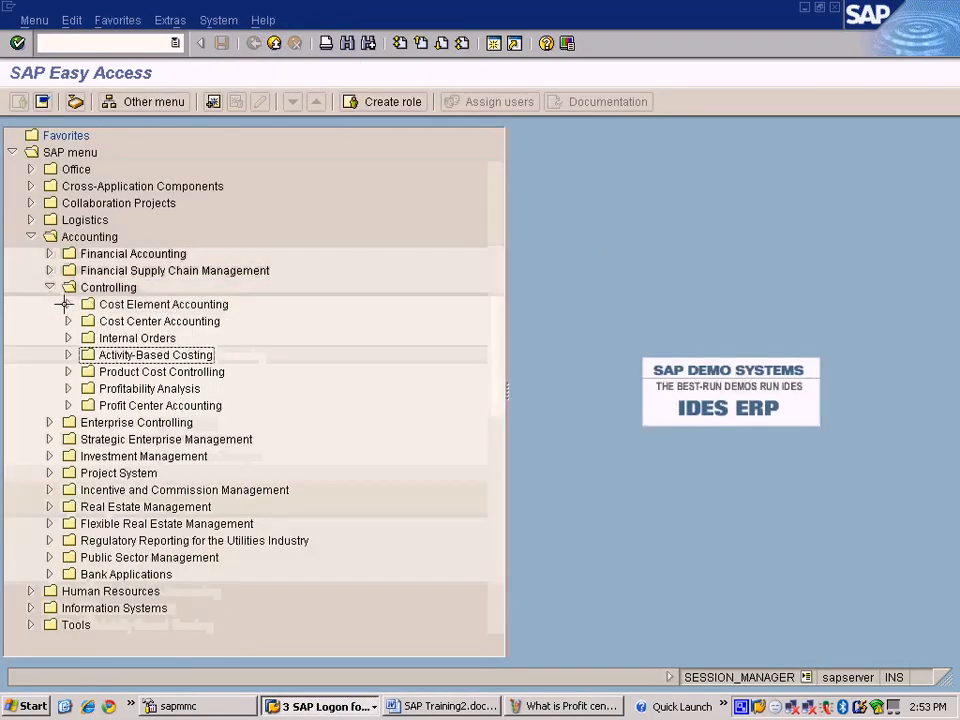
click(67, 405)
click(103, 404)
click(118, 422)
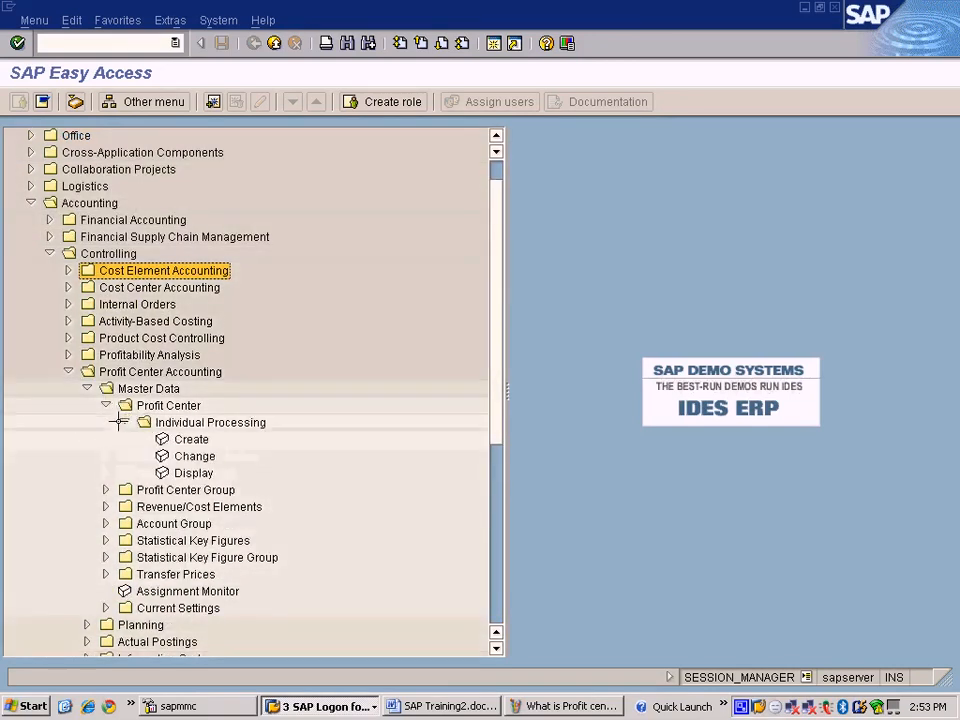
double_click(186, 439)
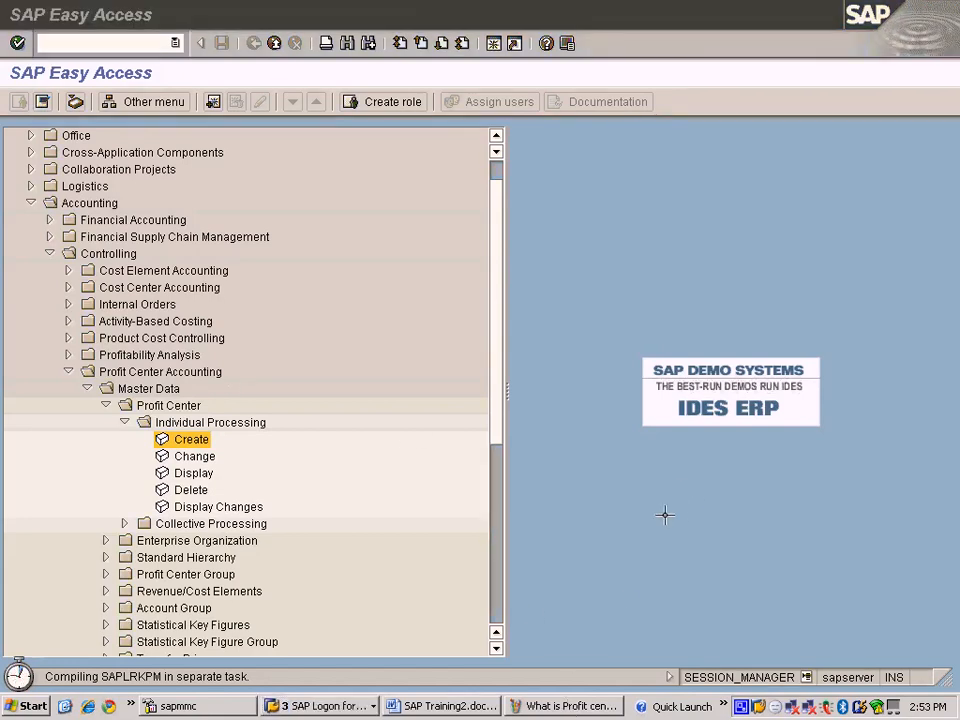
Step: Switch to the Paint diagram and add the text "Will be posted to a Common Profit center" below "Rented Out For $2000/Month"
click(572, 706)
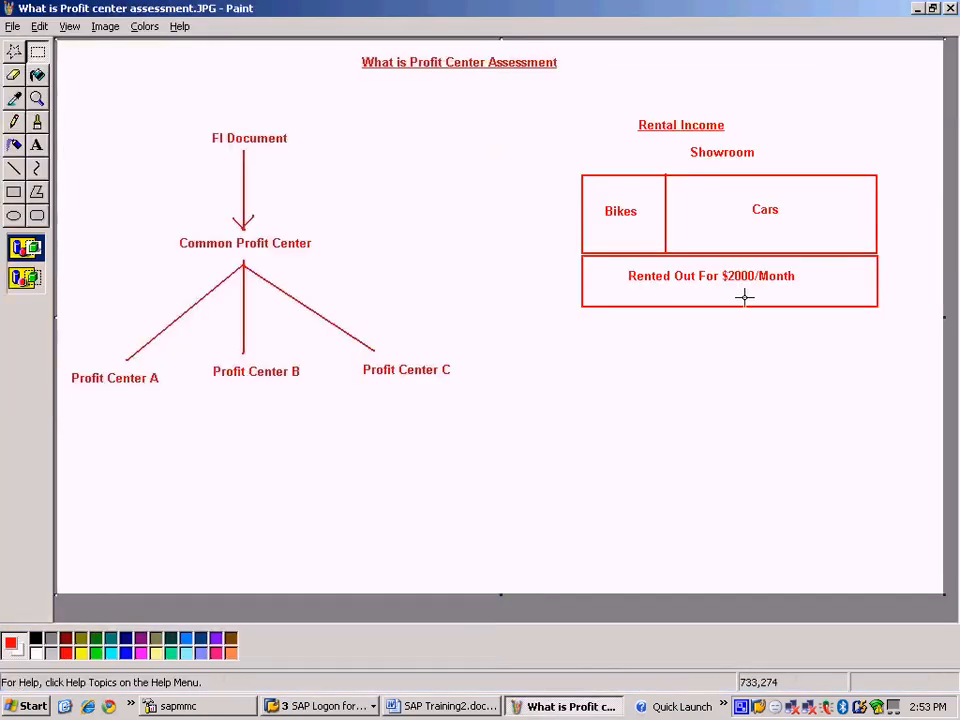
click(36, 145)
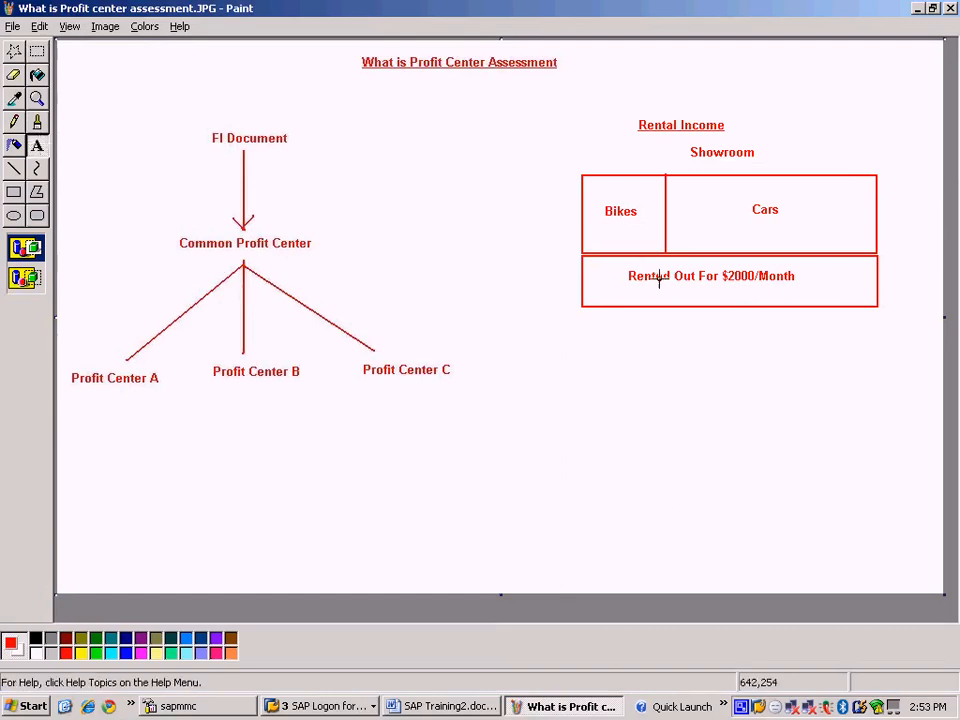
drag(628, 287, 845, 301)
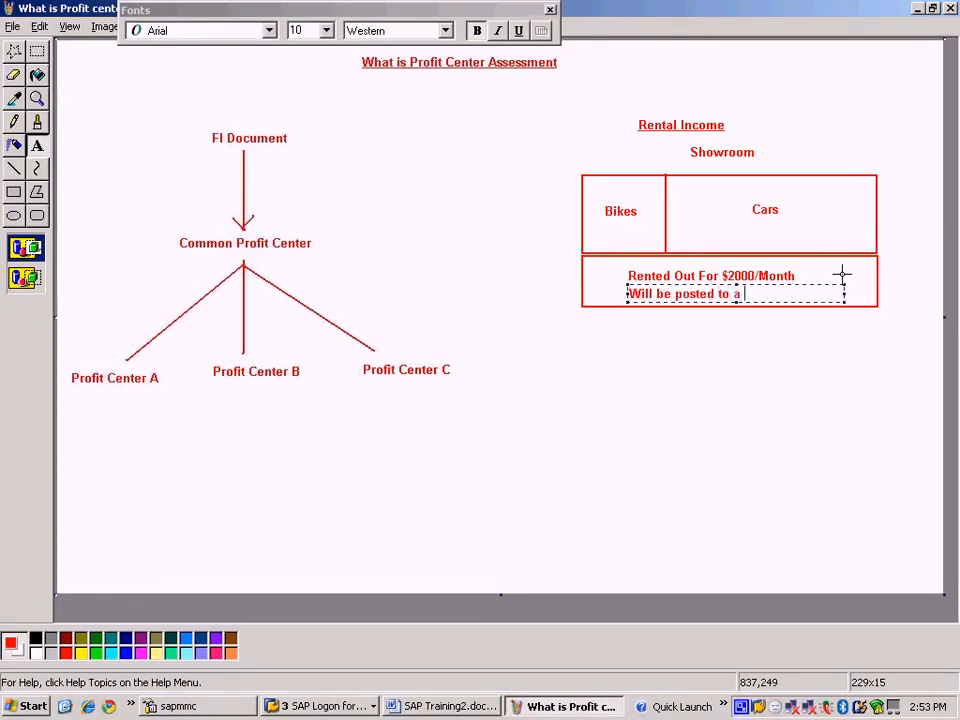
text(on Profit center)
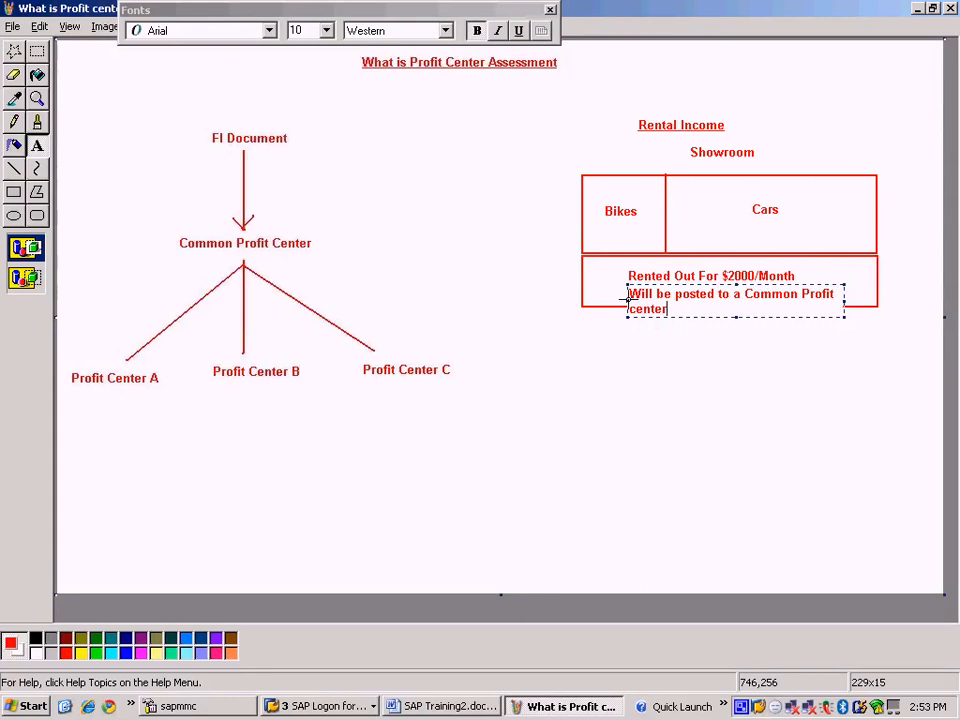
drag(628, 300, 594, 301)
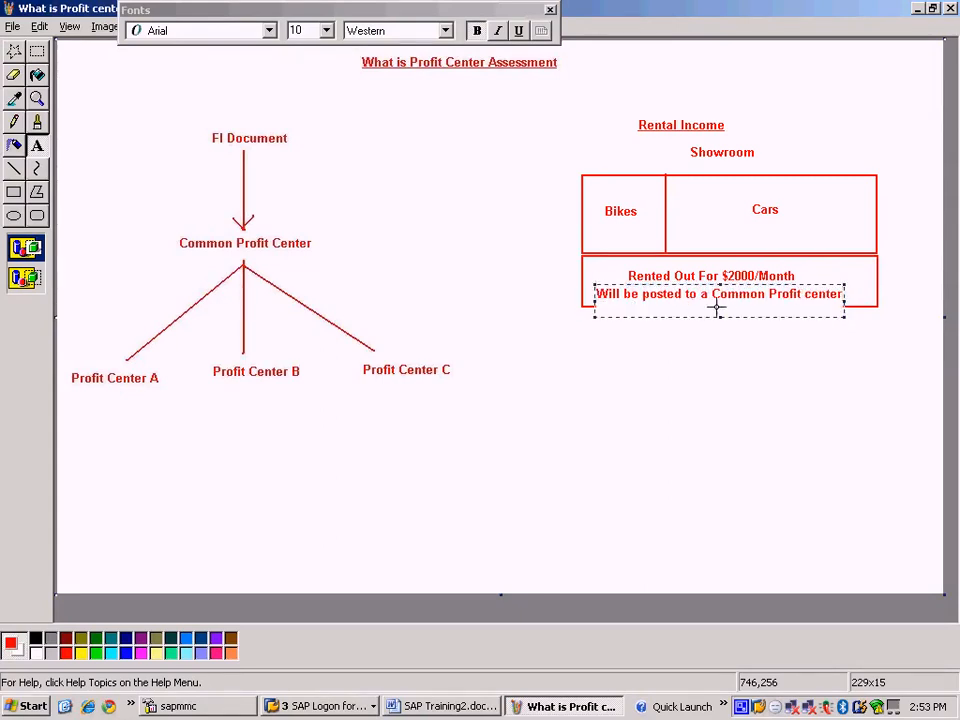
drag(720, 317, 721, 300)
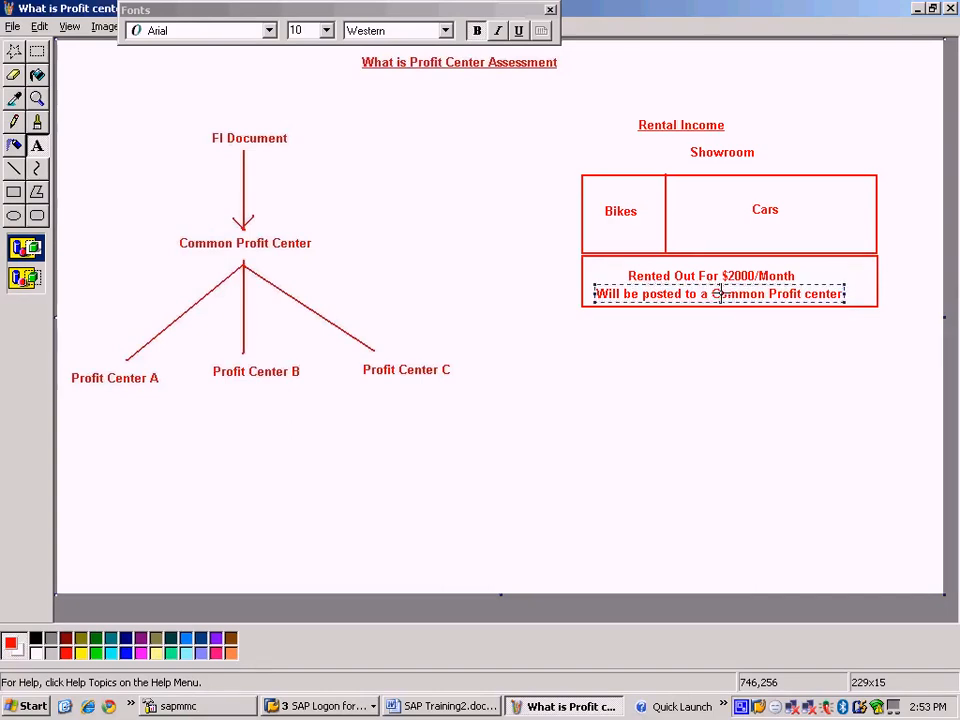
click(752, 367)
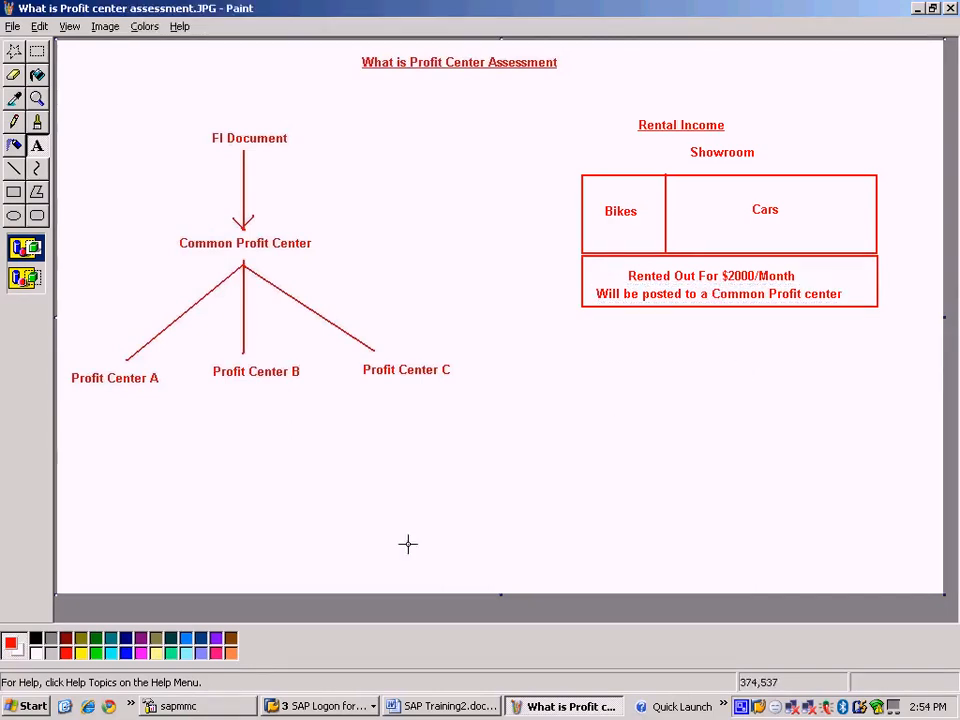
Step: Return to Create Profit Center in SAP, enter Common as the profit center, and proceed to its master data
click(345, 707)
click(362, 643)
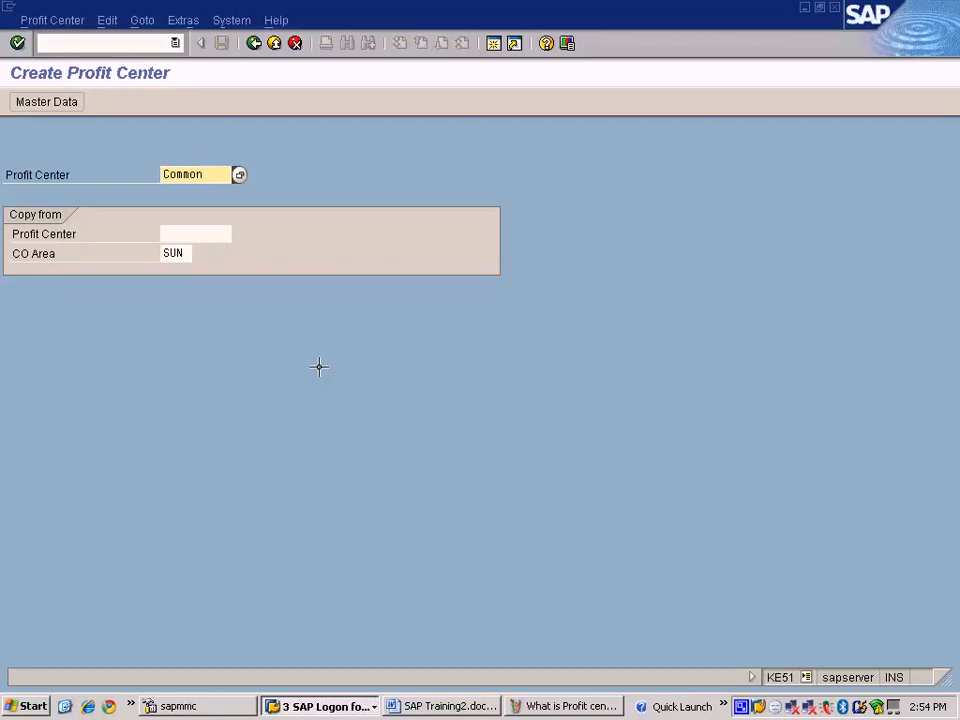
key(Return)
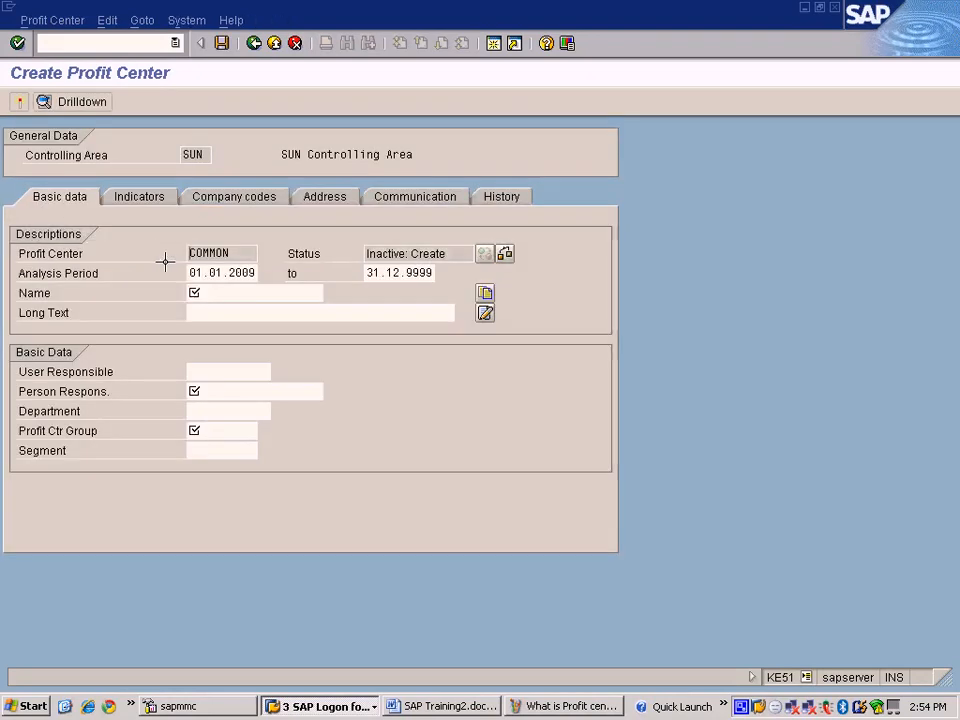
Step: Enter "Common" as the name and long text of the new profit center
click(211, 292)
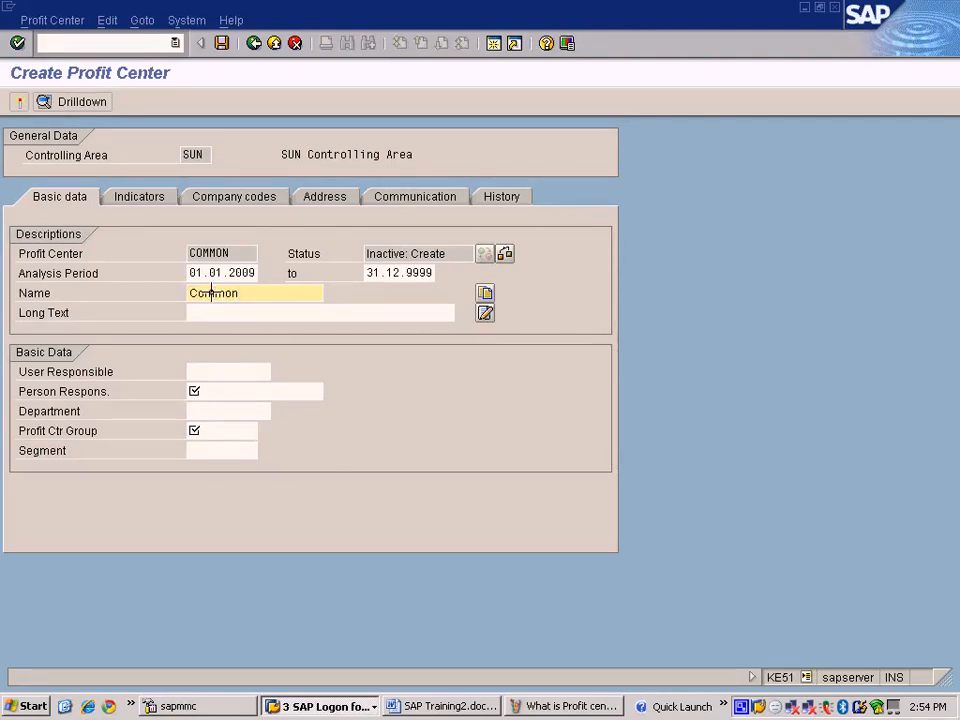
key(Tab)
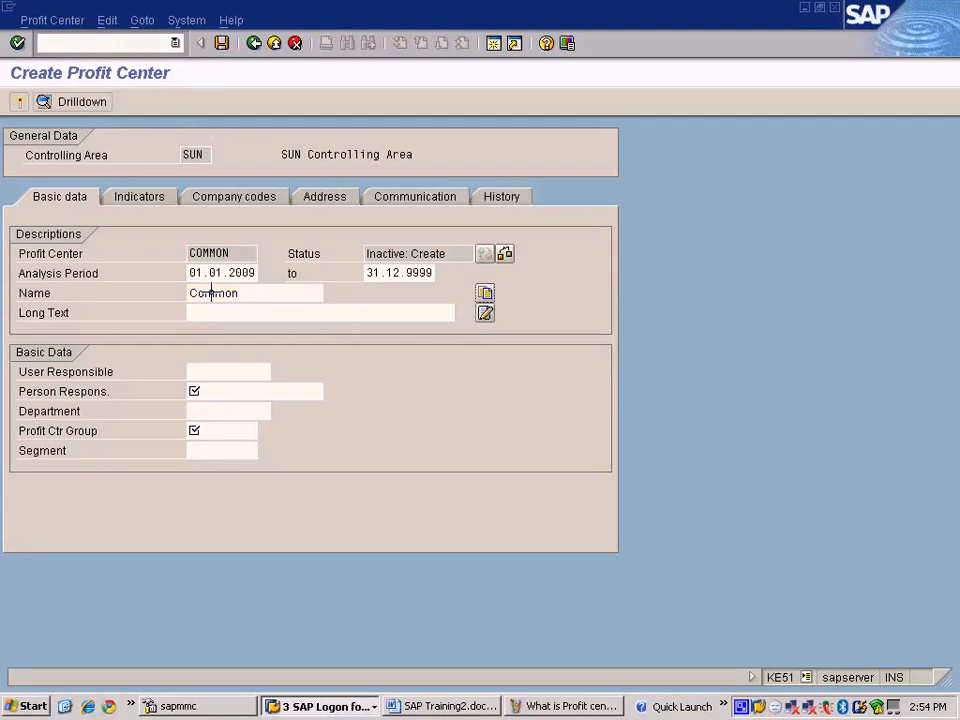
click(210, 314)
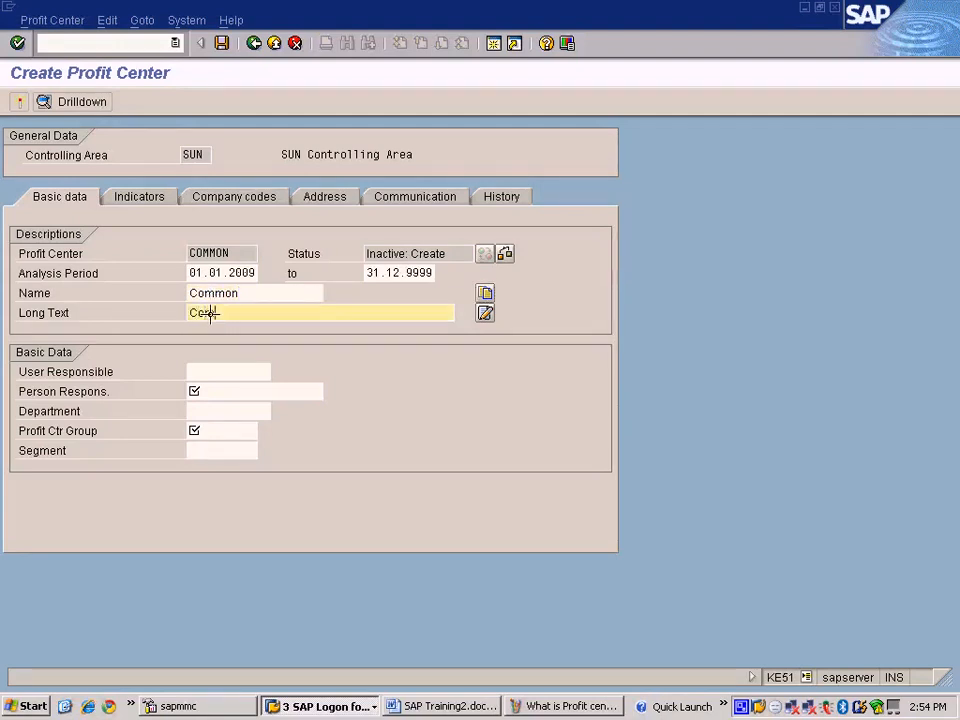
Step: Set the person responsible to Manager and the profit center group to VEHICLES
click(218, 391)
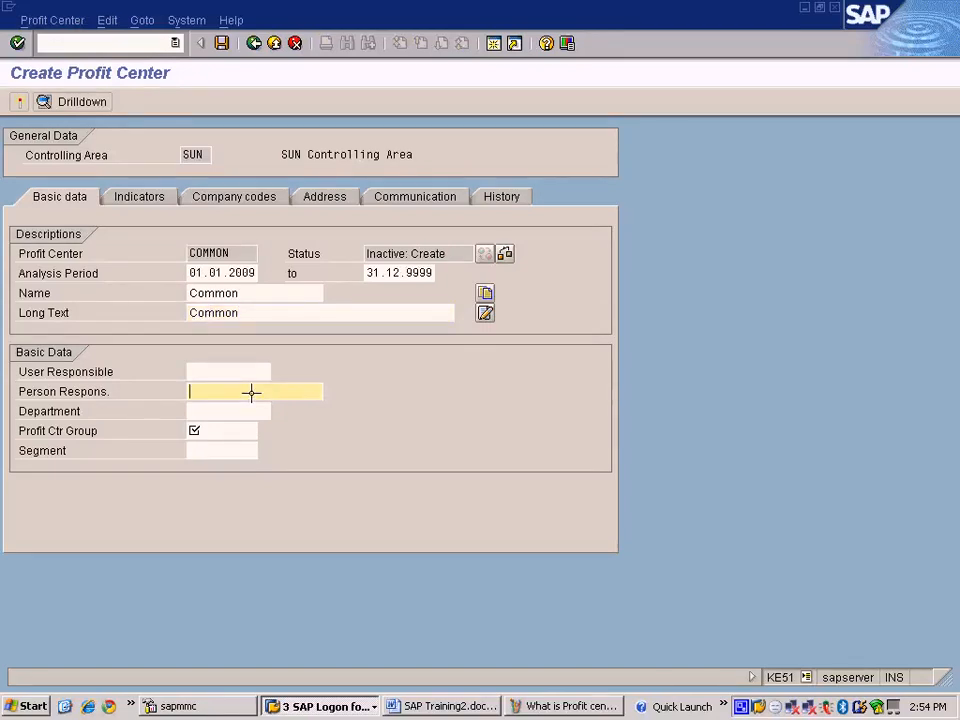
text(Manager)
key(Tab)
key(Tab)
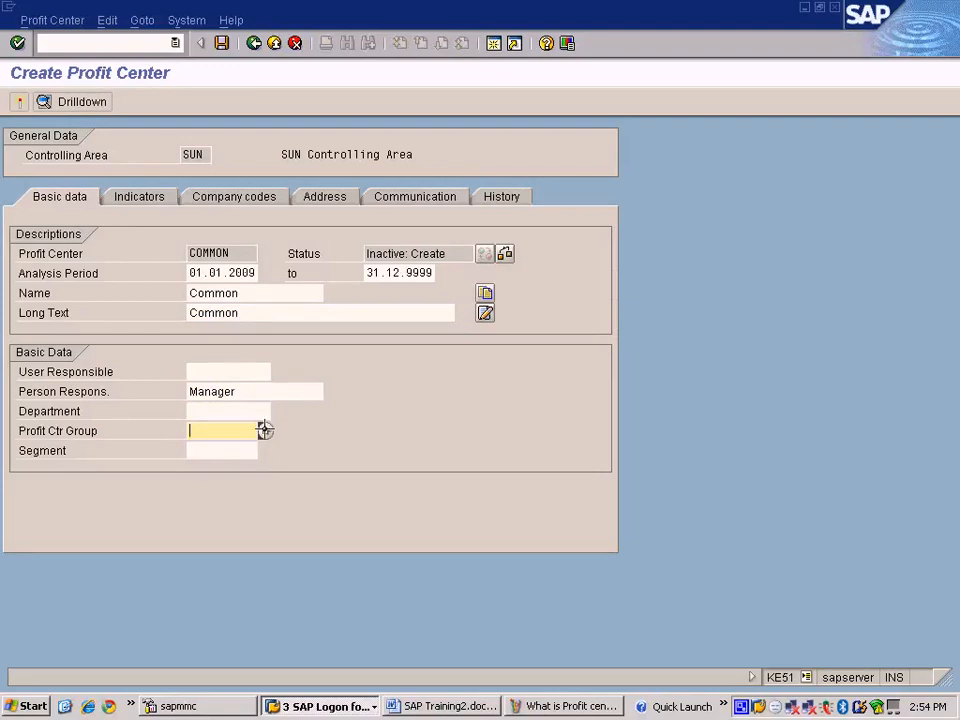
key(Return)
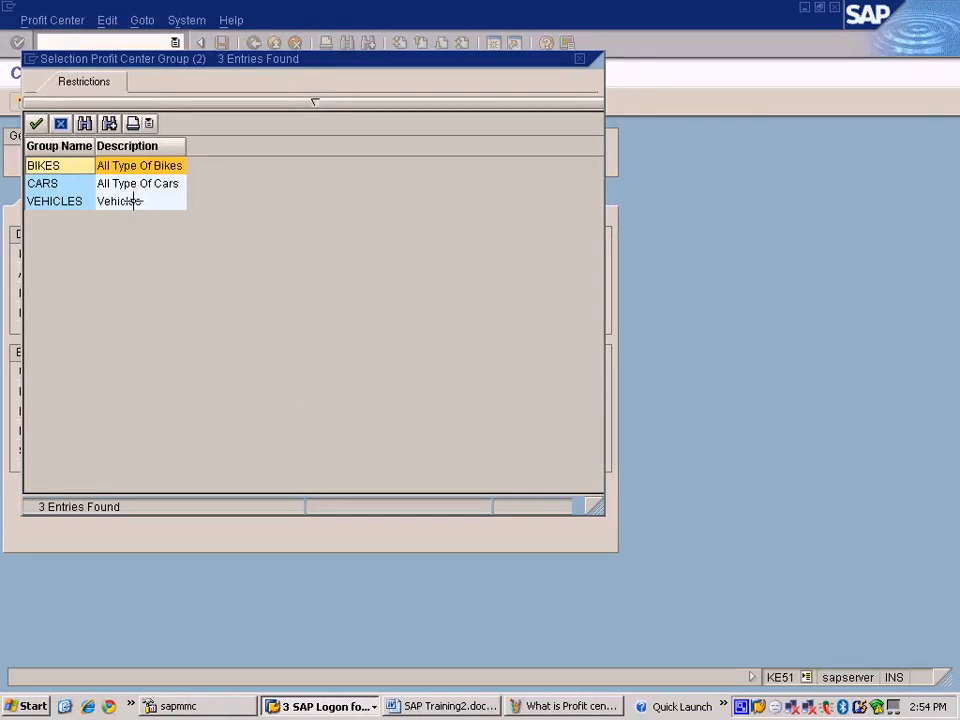
double_click(133, 201)
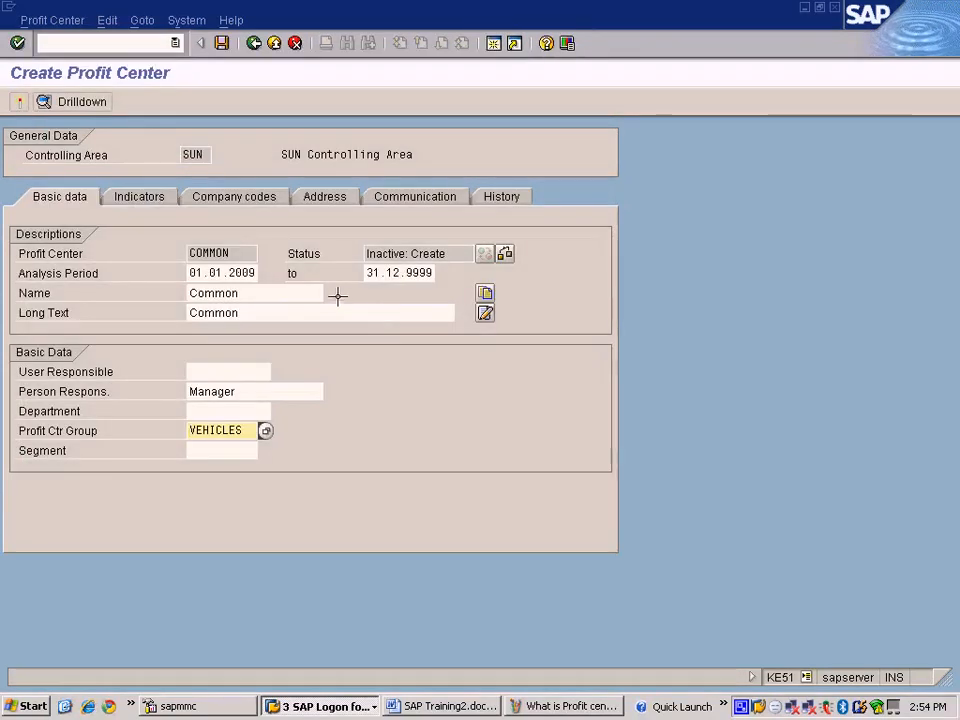
Step: Check the company code assignments of the COMMON profit center, save it, and acknowledge the message
click(257, 188)
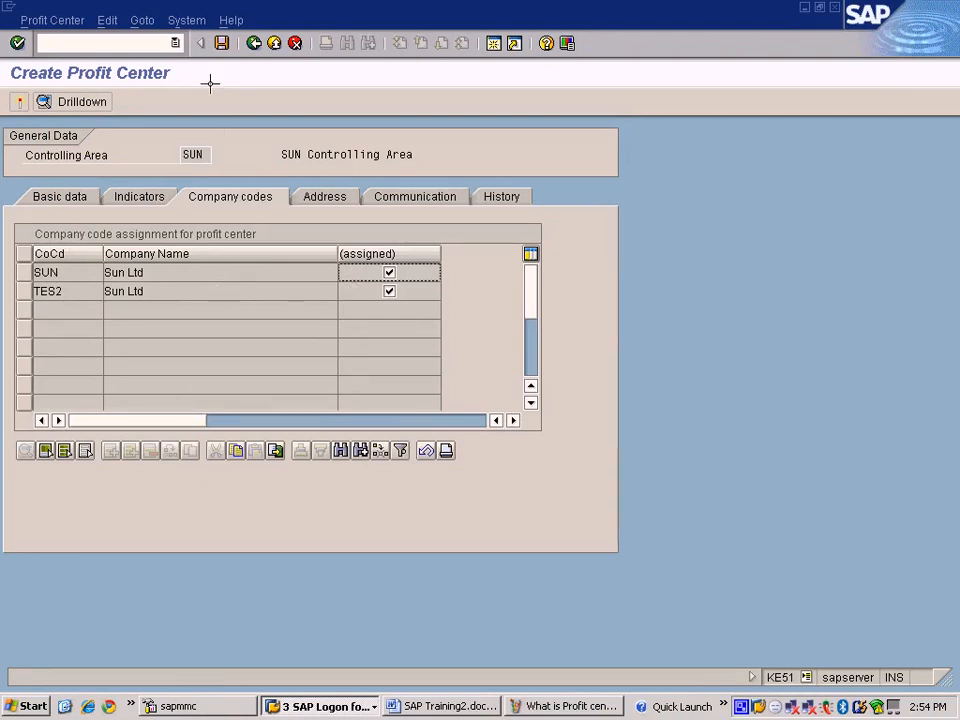
click(222, 43)
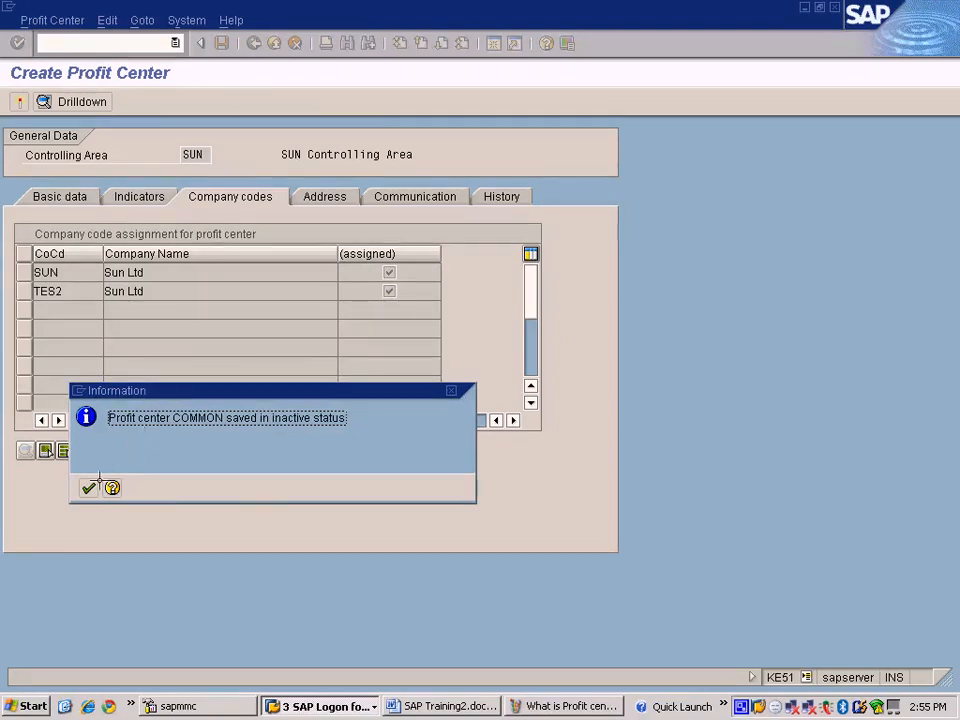
click(88, 487)
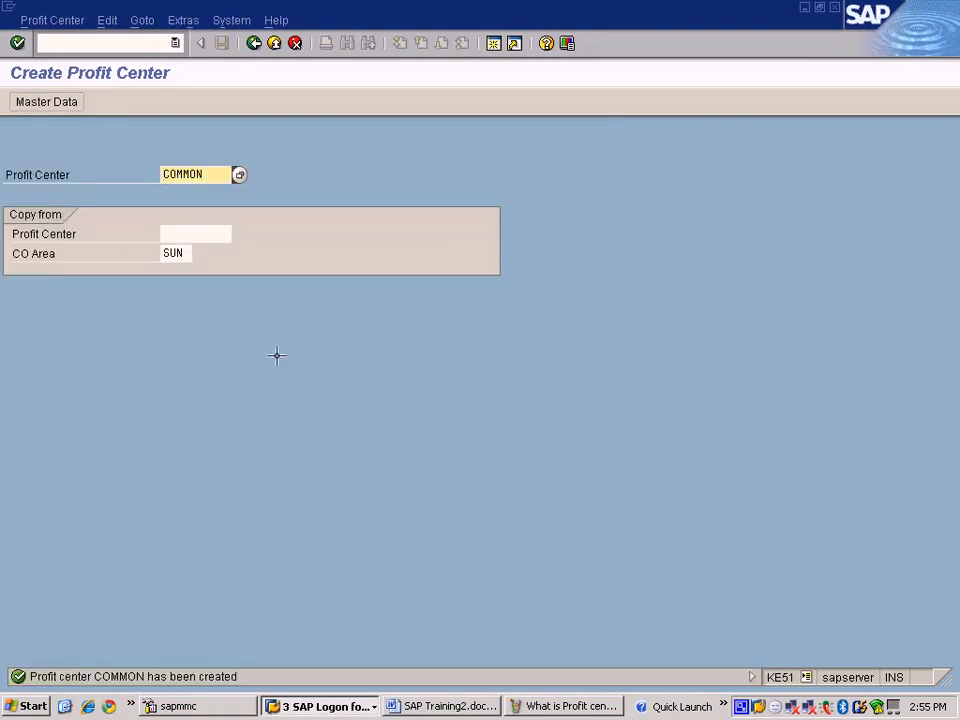
Step: Switch to the Display IMG session and open the Define Assessment activity for creating an actual assessment
click(323, 707)
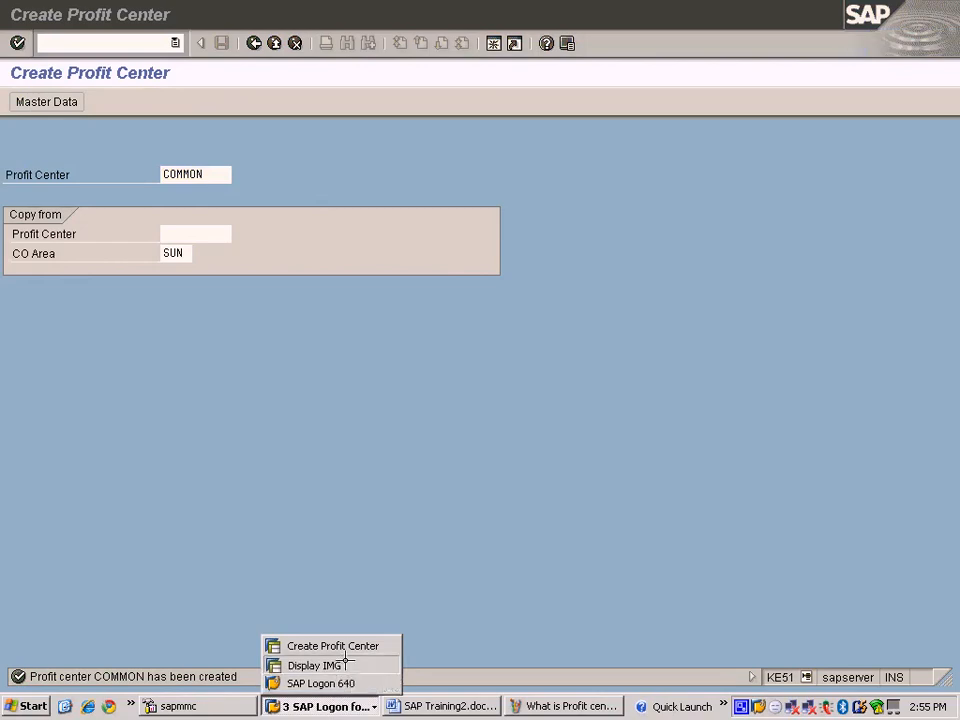
click(317, 665)
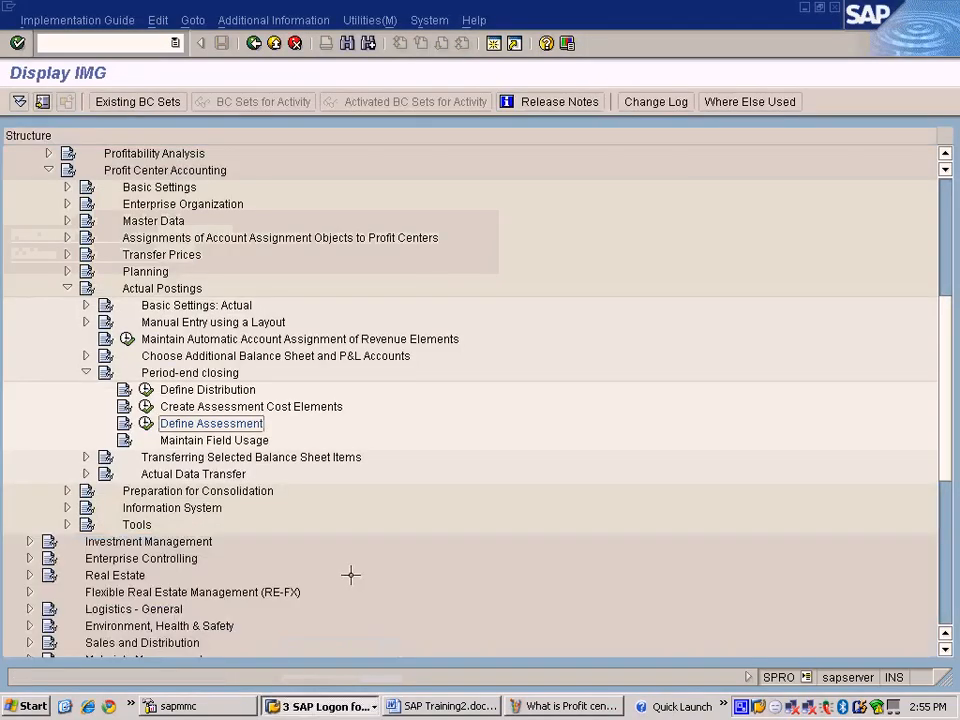
click(146, 423)
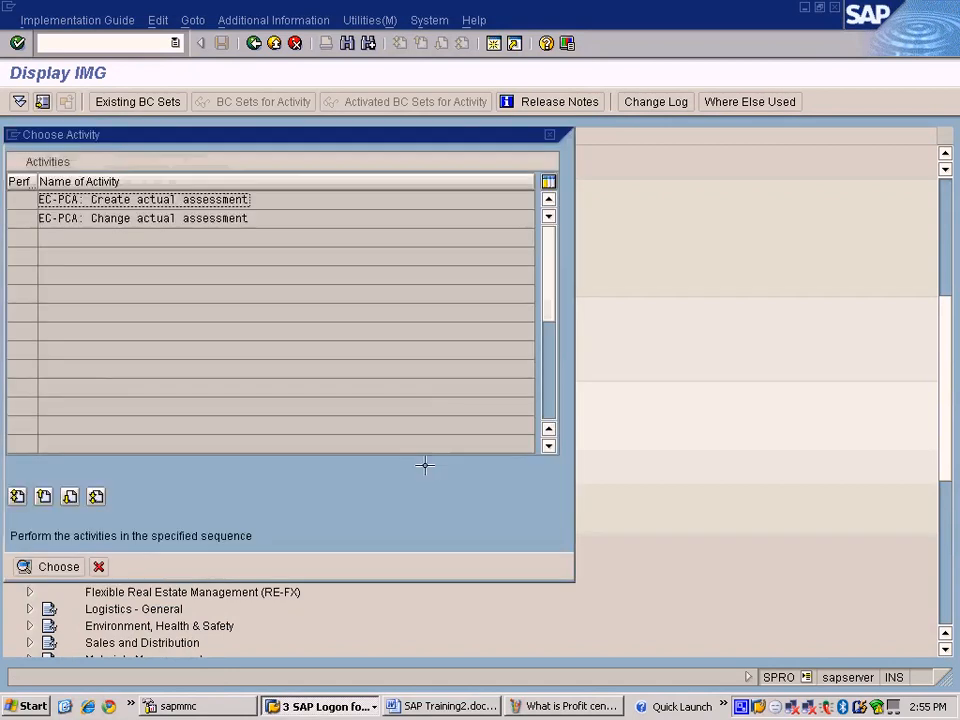
double_click(172, 200)
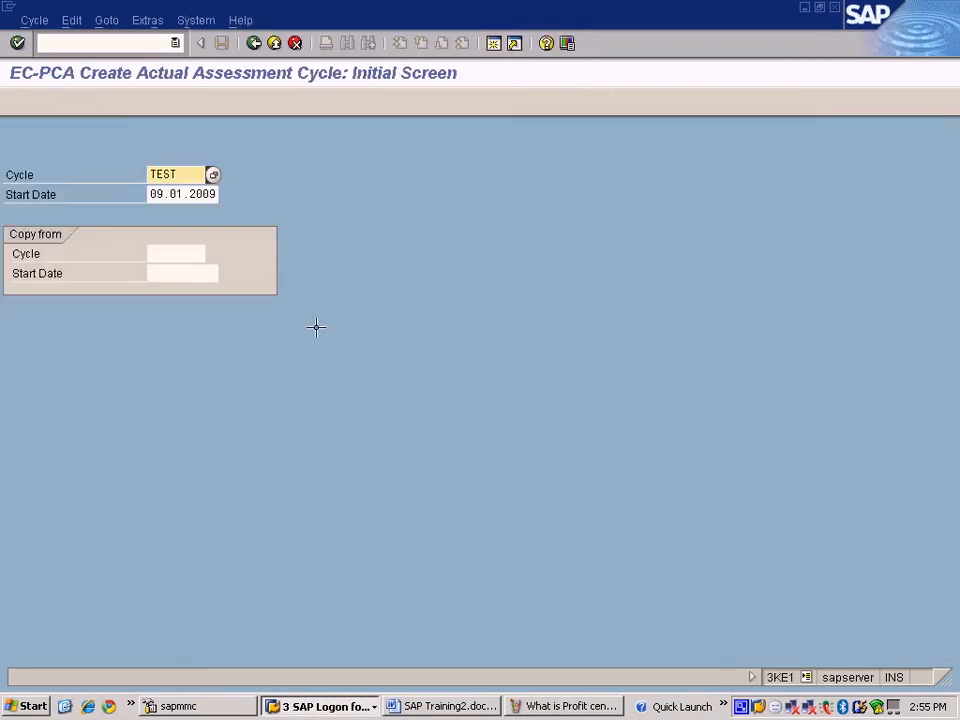
Step: Name the new actual assessment cycle Rental with start date 01.01.2009 and proceed to its header data
drag(189, 174, 113, 175)
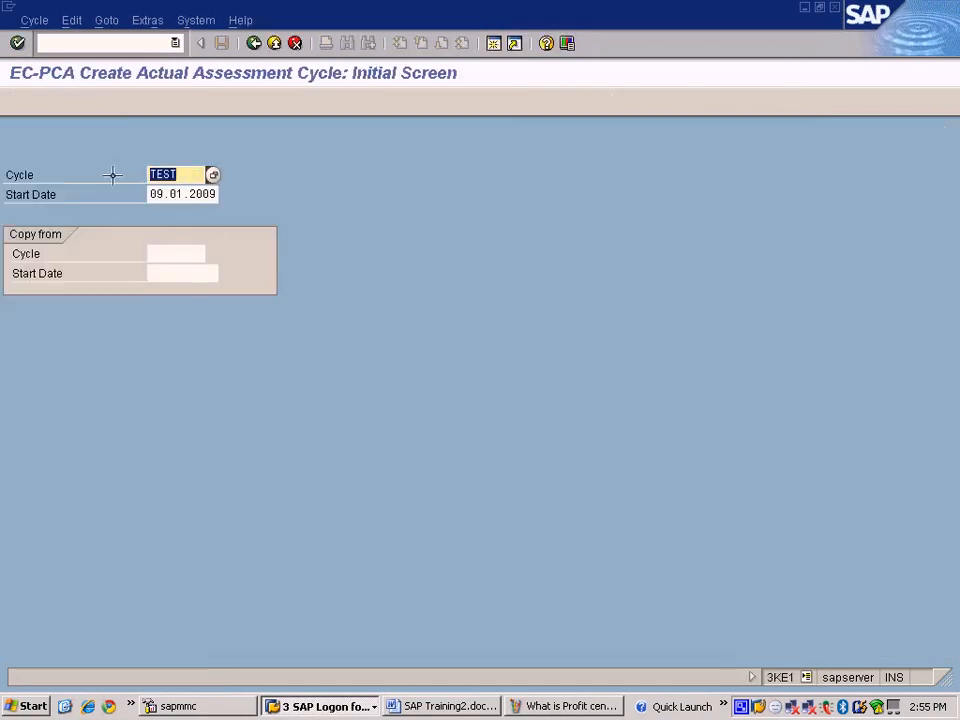
key(Delete)
key(Tab)
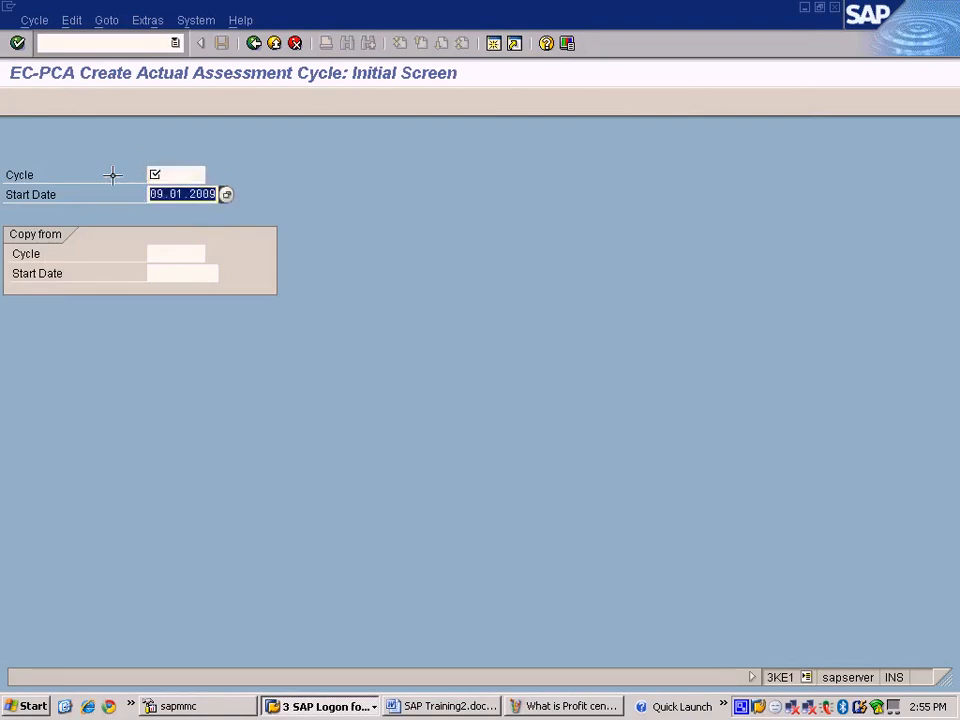
key(Home)
key(Delete)
key(Delete)
text(01)
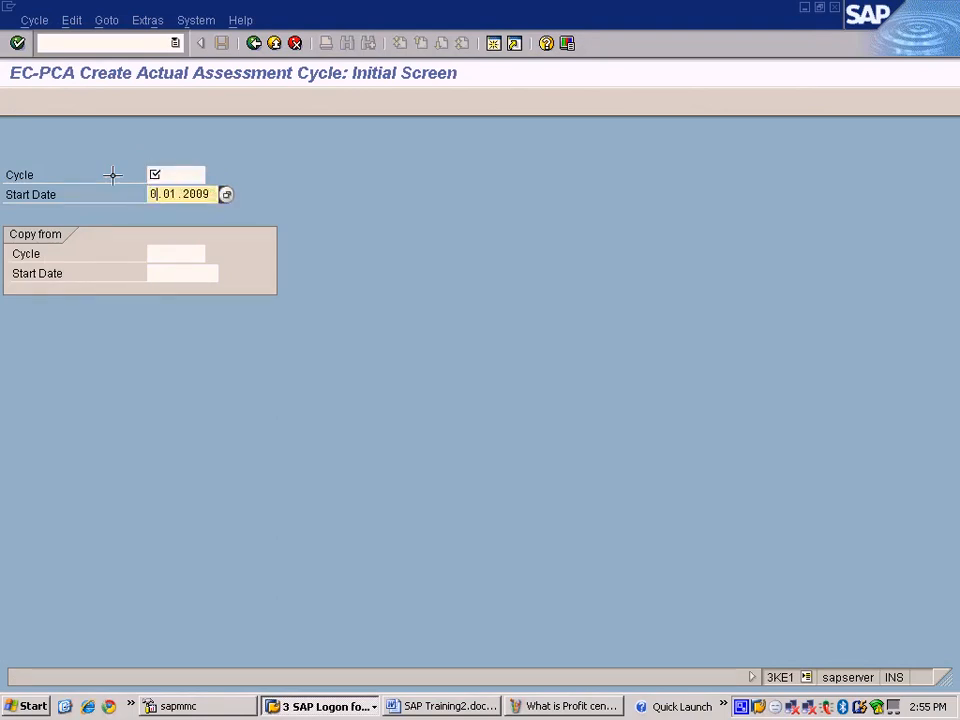
click(153, 174)
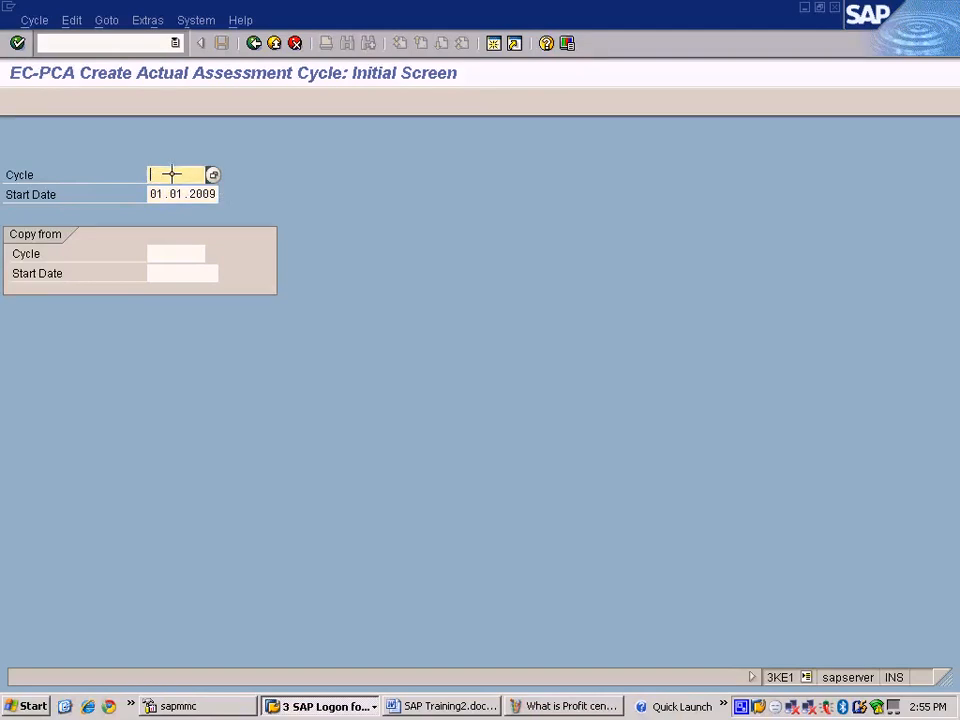
text(l)
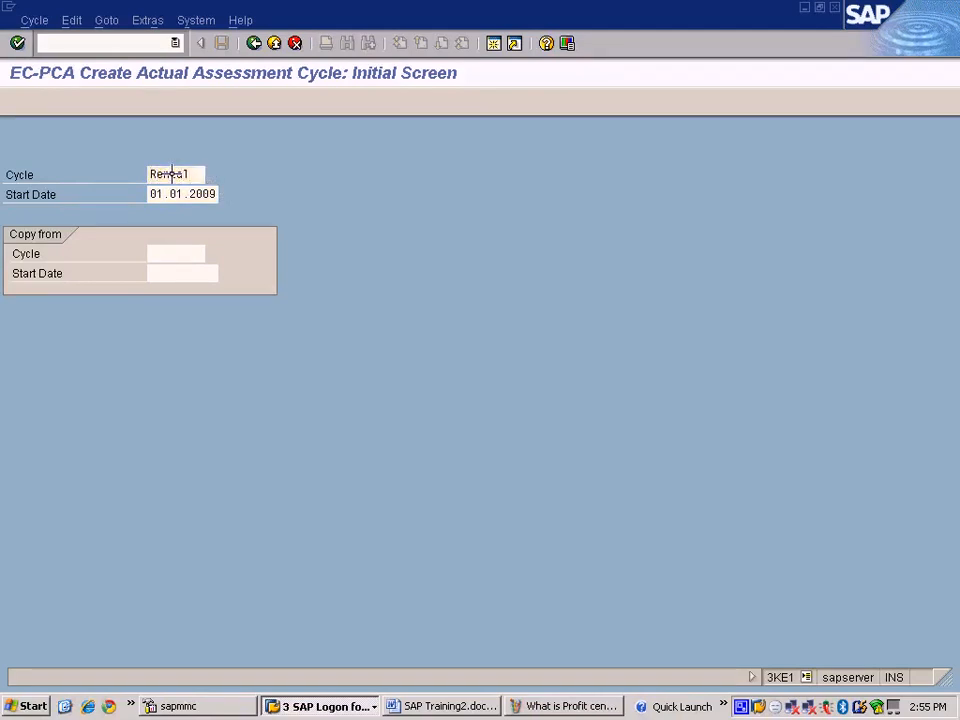
key(Return)
Step: Enter the cycle text "Rental Income", turn off Iterative, set the CO area to Sun, and attach a segment
text(Rental Income)
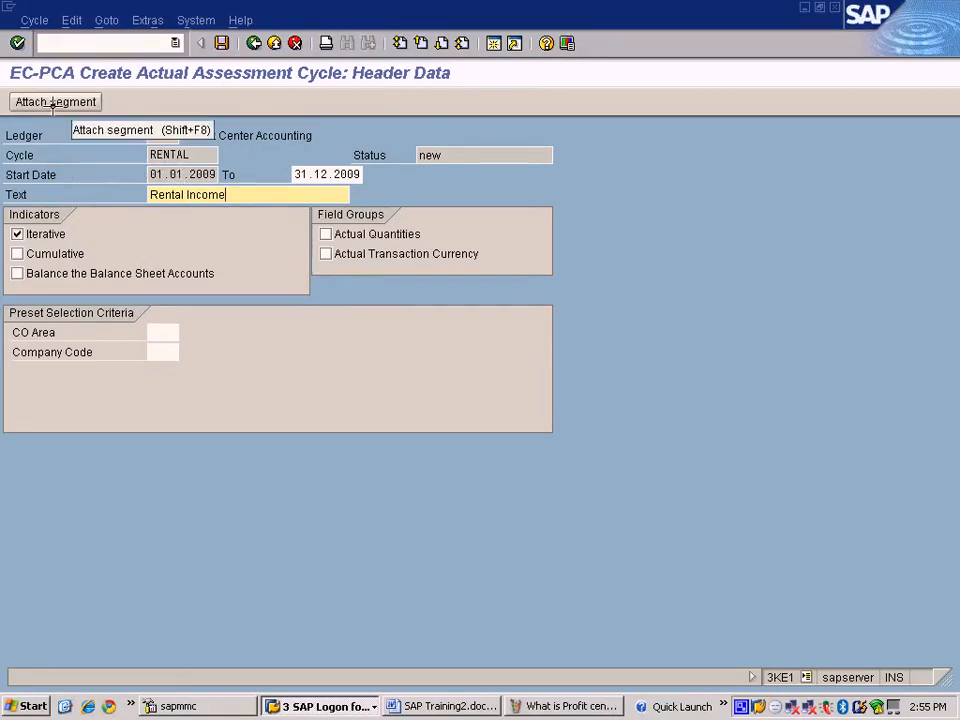
click(60, 235)
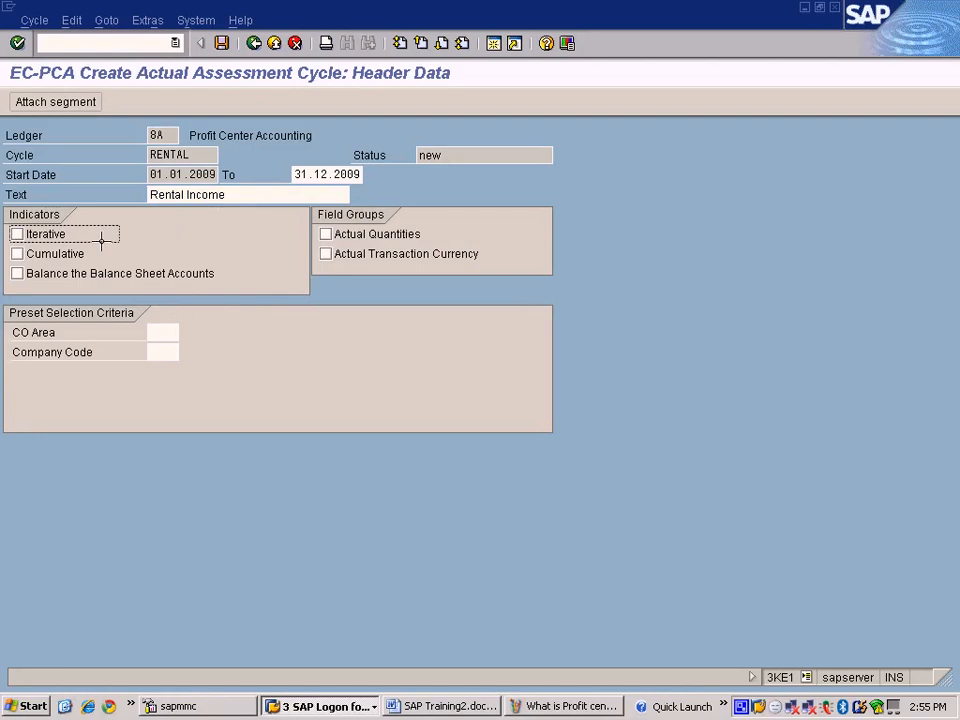
click(70, 103)
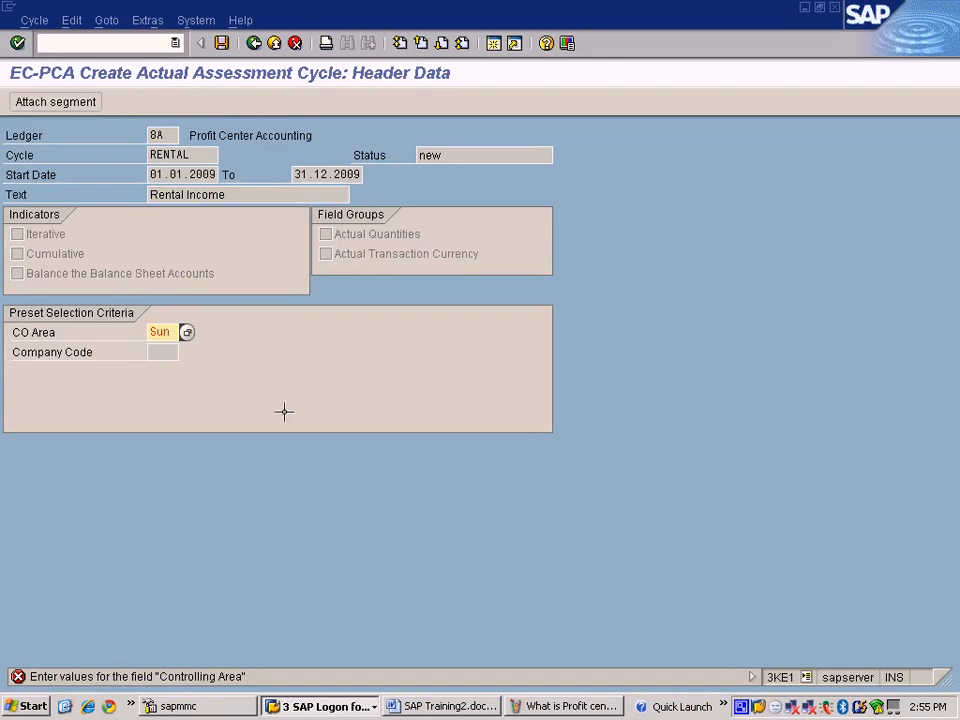
click(60, 101)
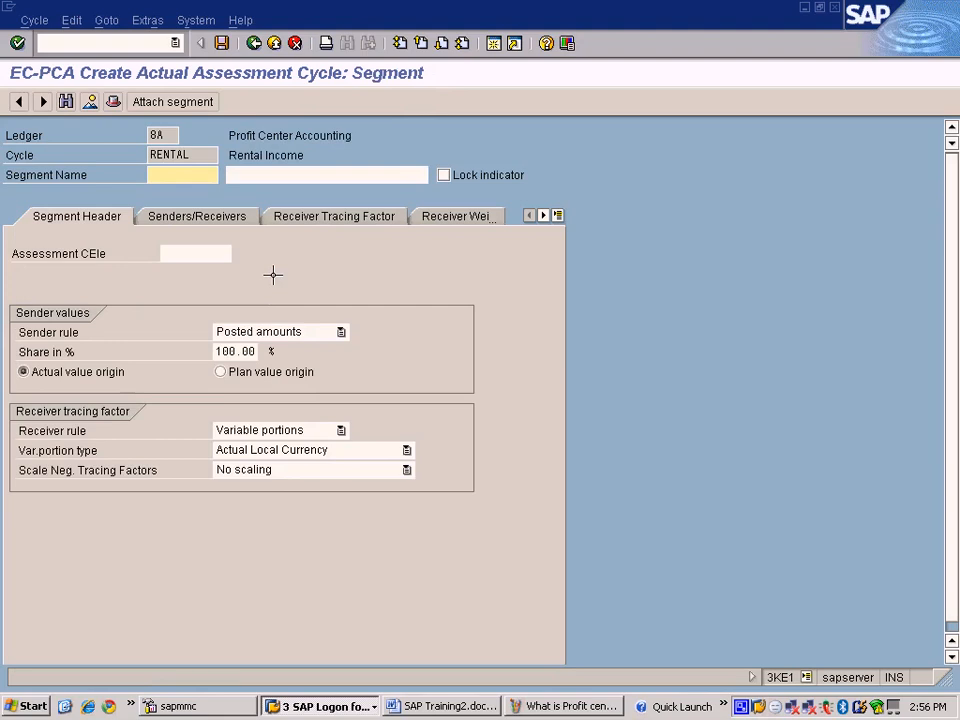
Step: Enter "Rental" as both the name and the description of the segment
text(Renta)
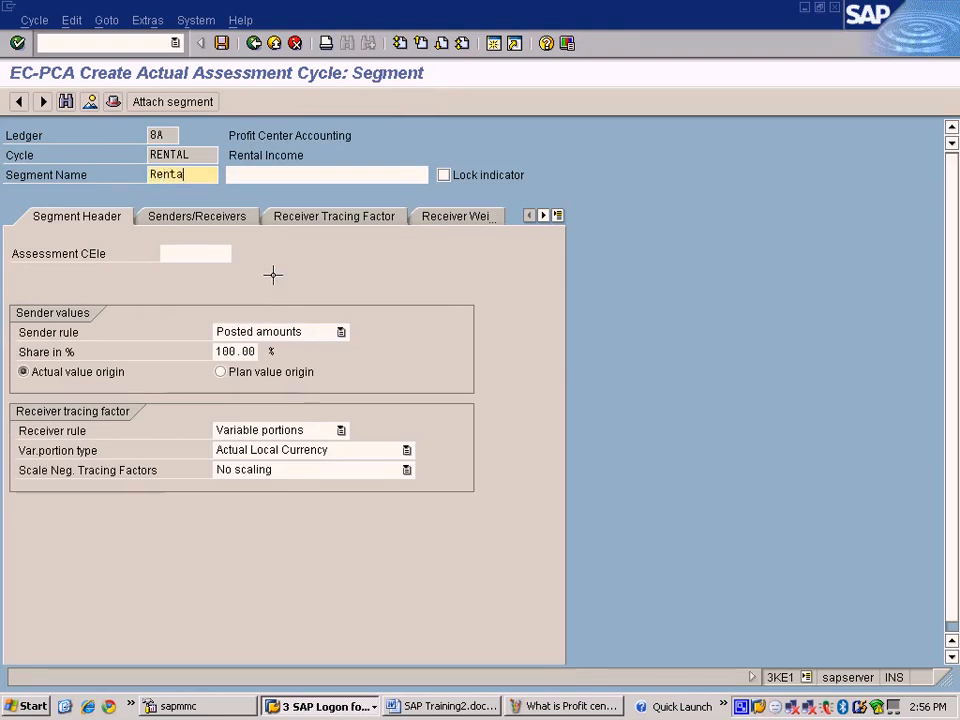
text(1)
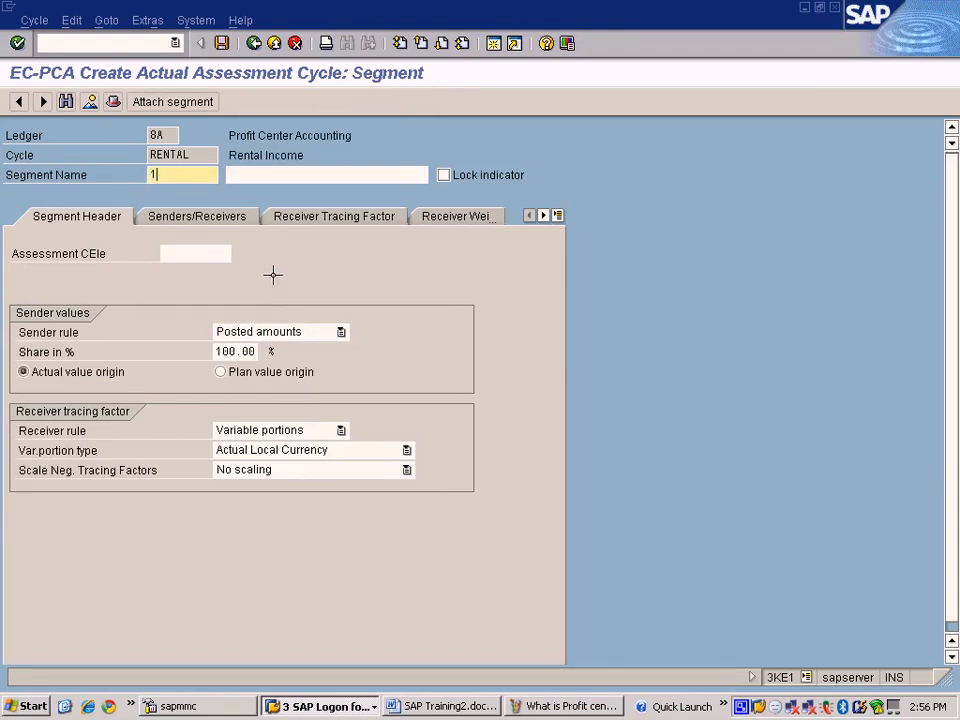
key(Tab)
text(1)
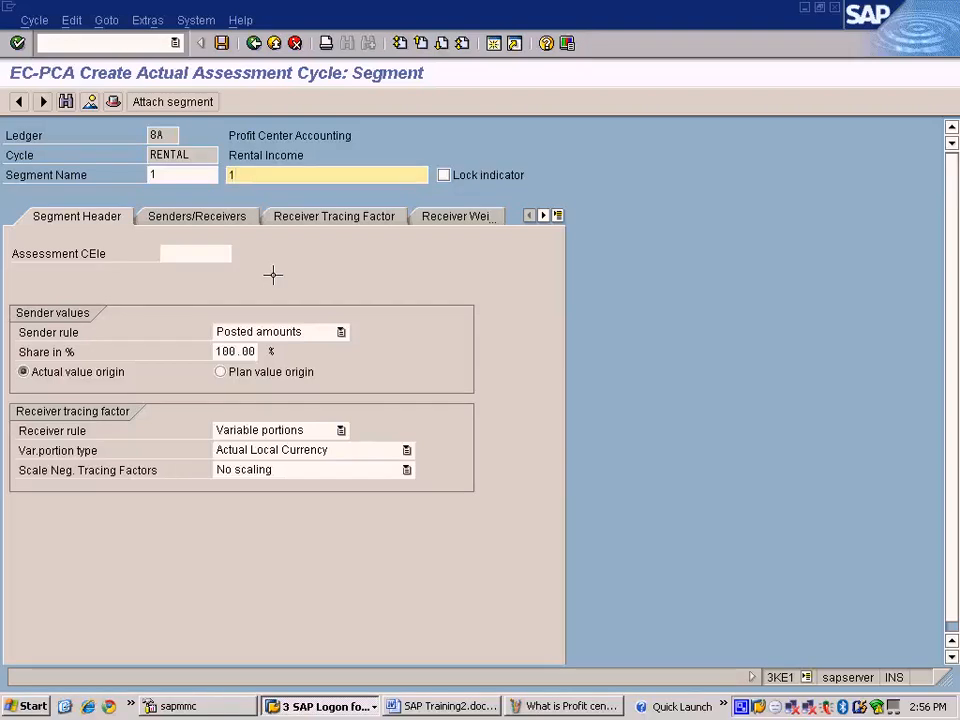
key(shift+Tab)
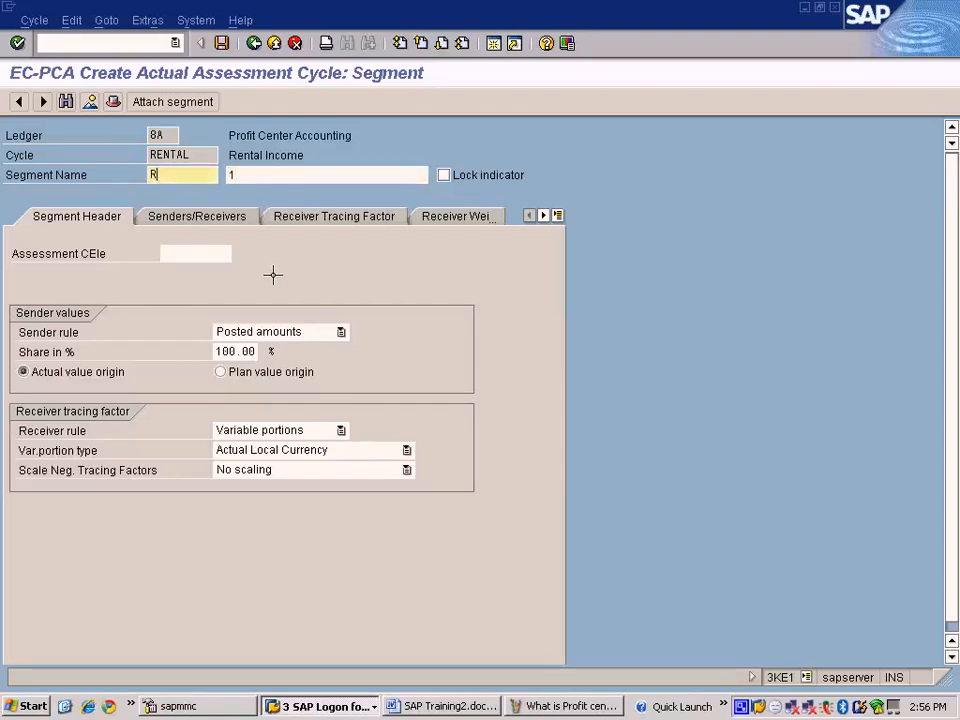
key(Tab)
text(Rental)
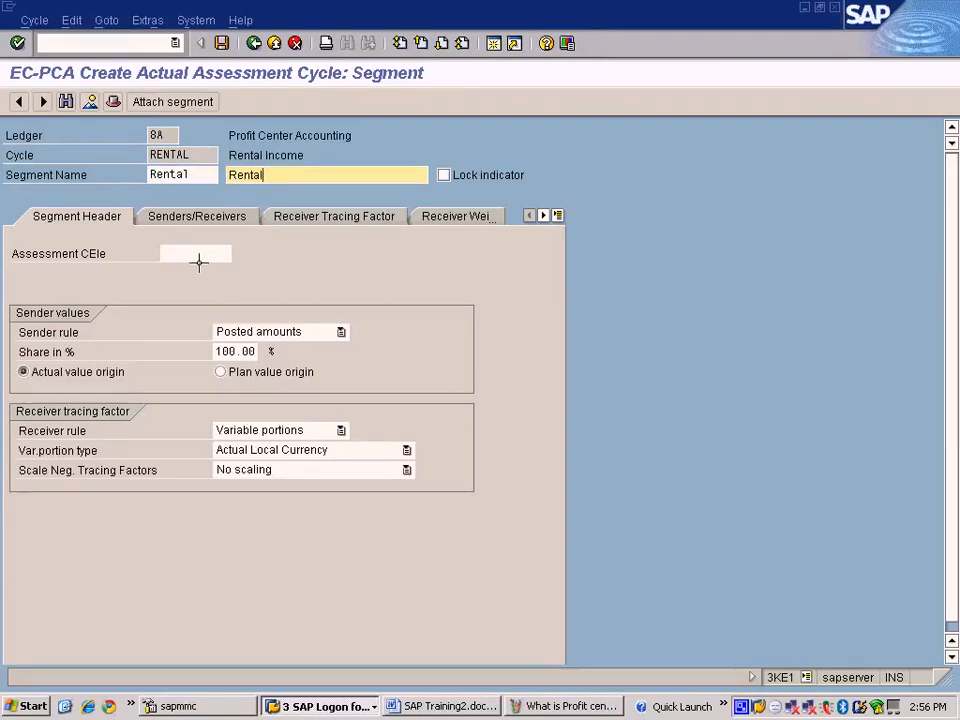
Step: Look up the assessment cost elements and assign RENTAL to the segment
click(195, 253)
click(238, 253)
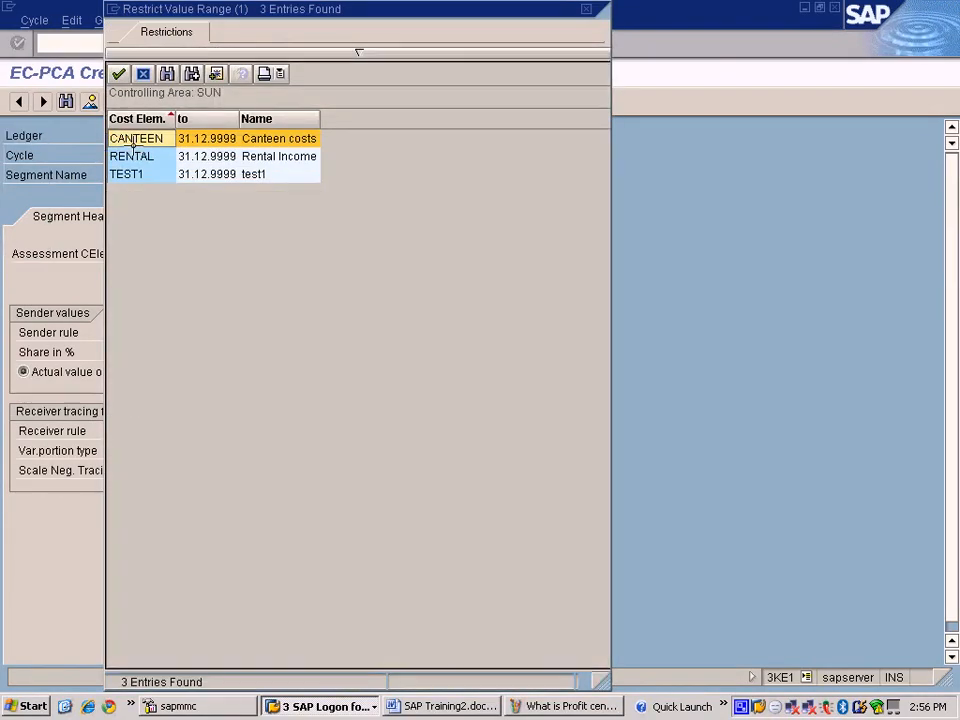
click(133, 156)
double_click(133, 156)
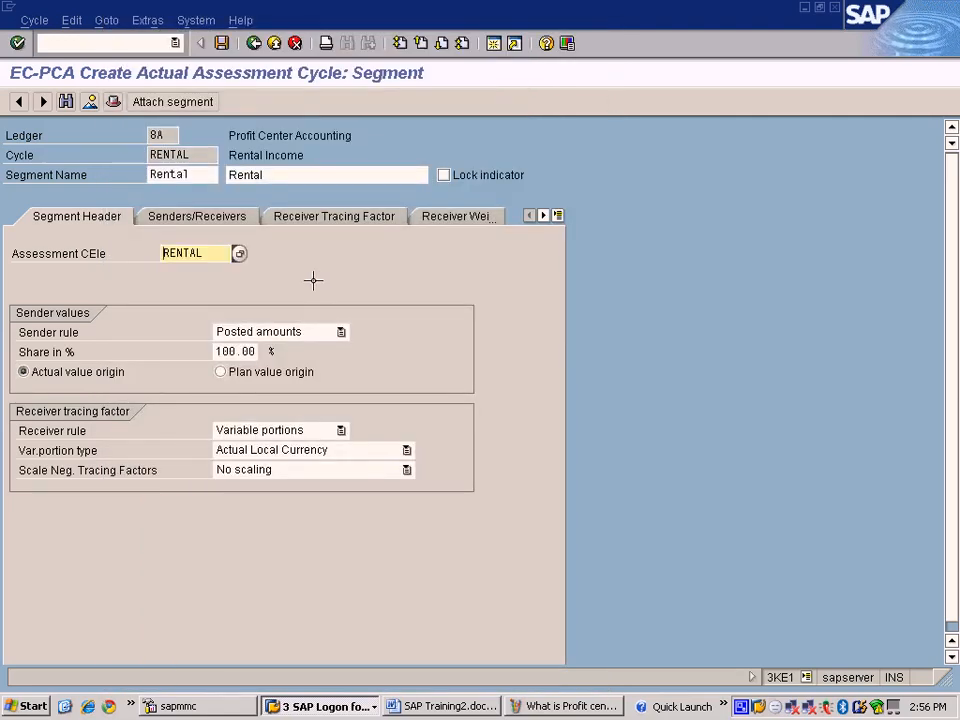
click(574, 316)
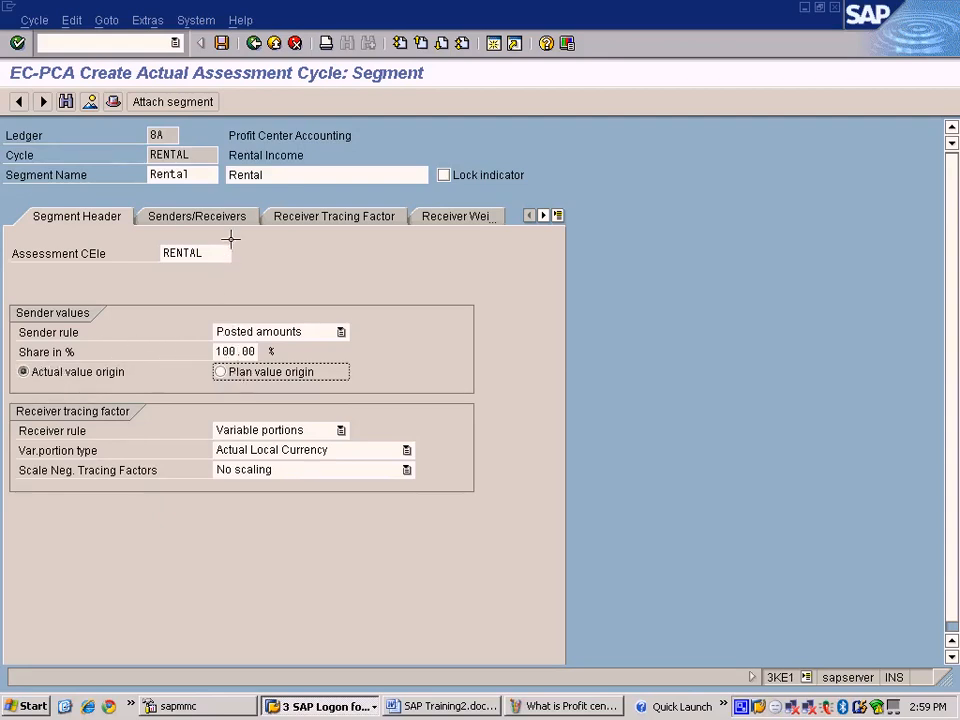
Step: Set COMMON as the segment's sender profit center, checking the Paint diagram of the rental posting before searching for it
click(210, 218)
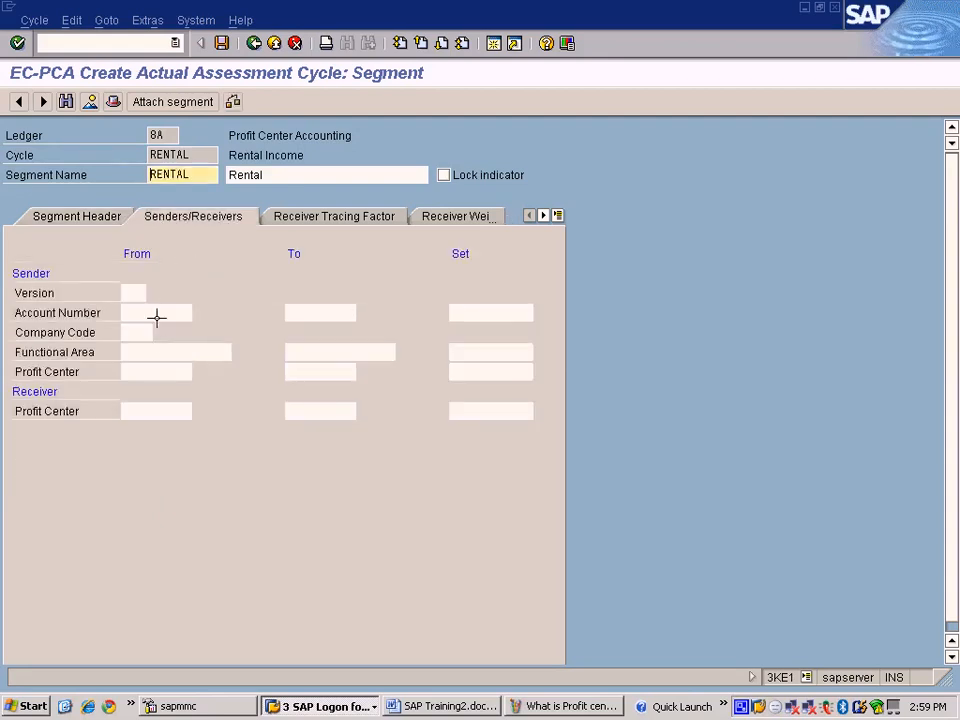
click(156, 370)
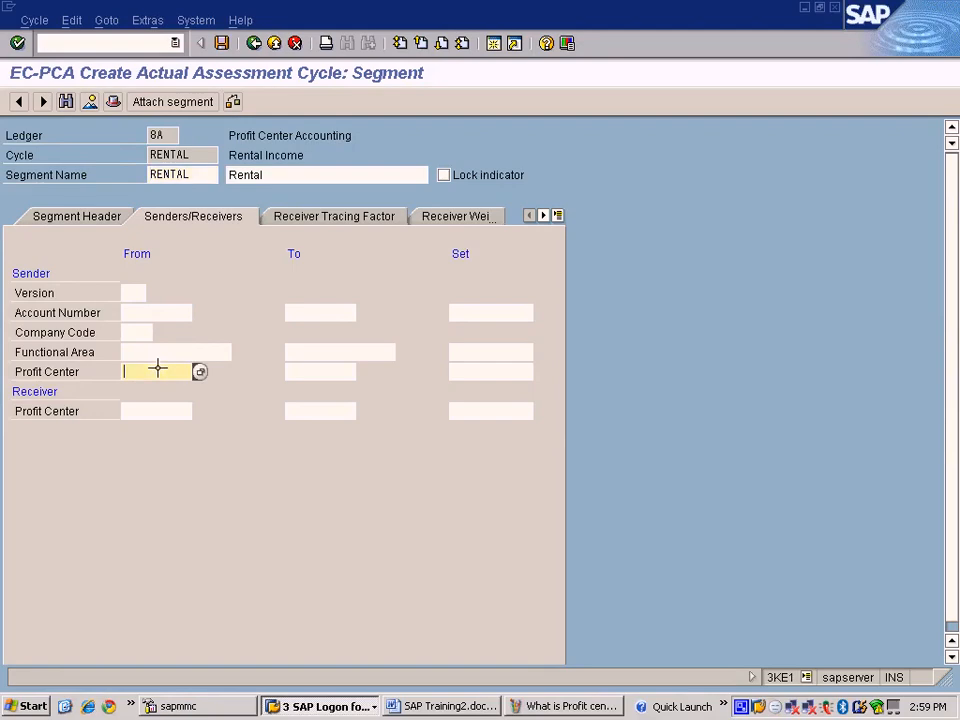
click(600, 706)
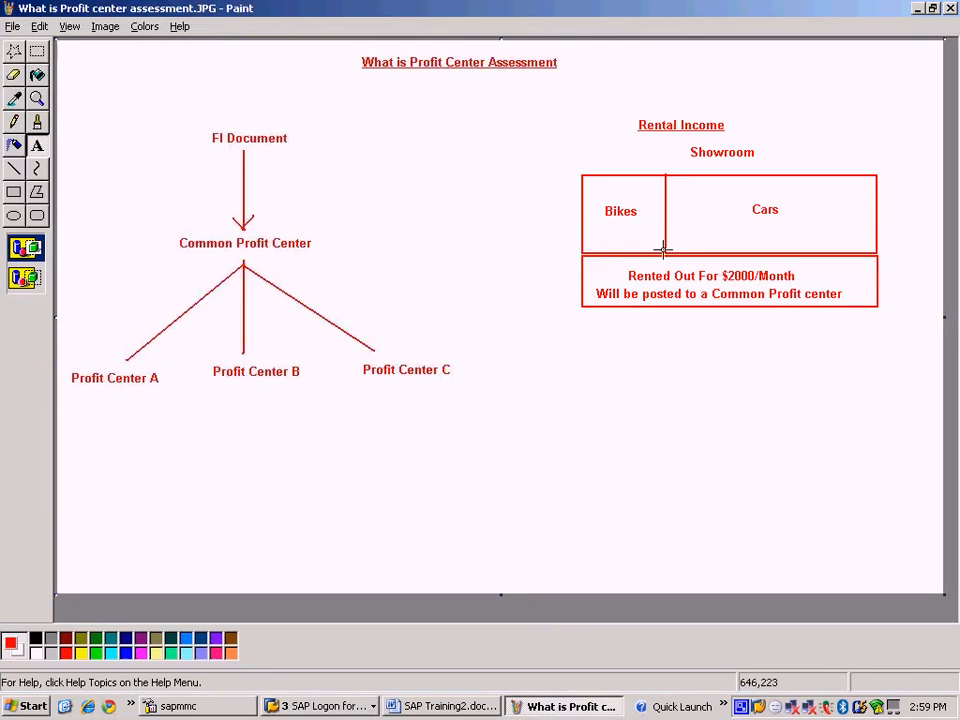
key(alt+Tab)
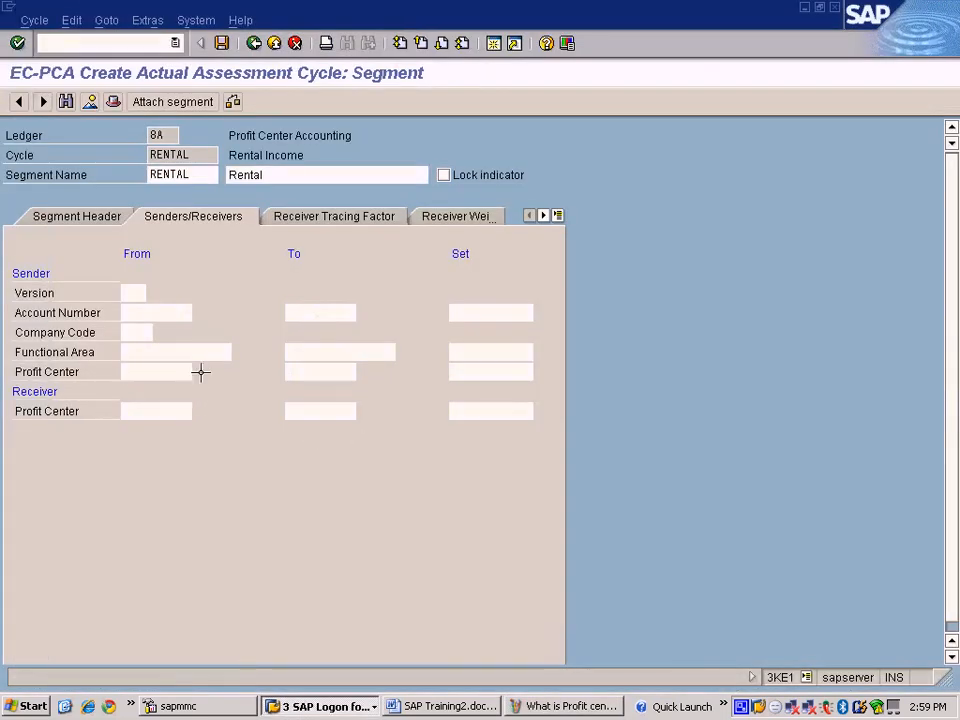
click(201, 372)
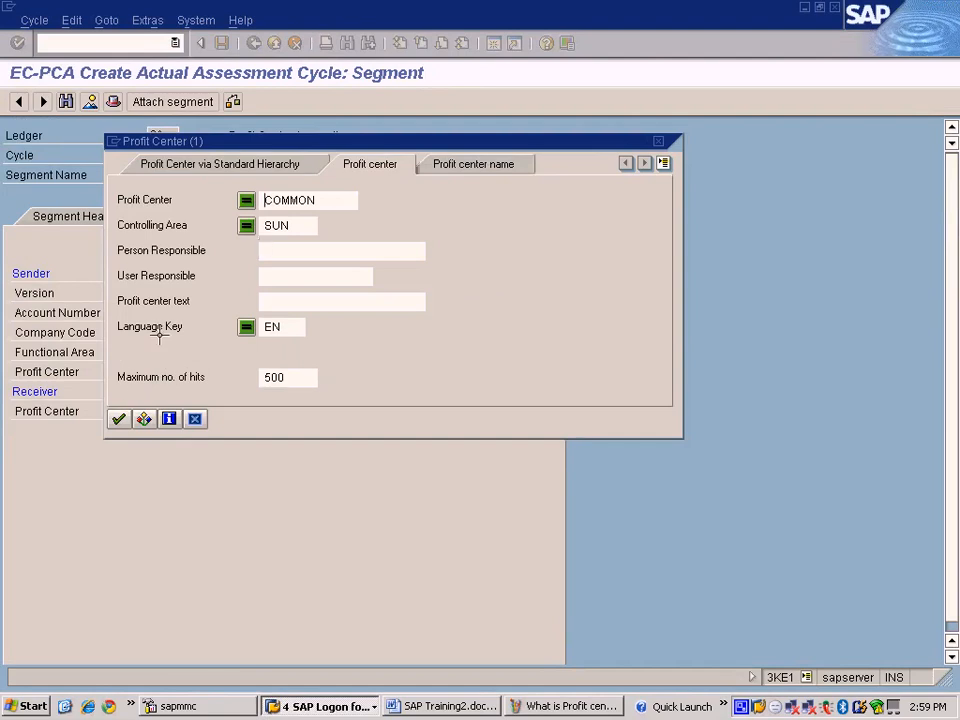
click(118, 418)
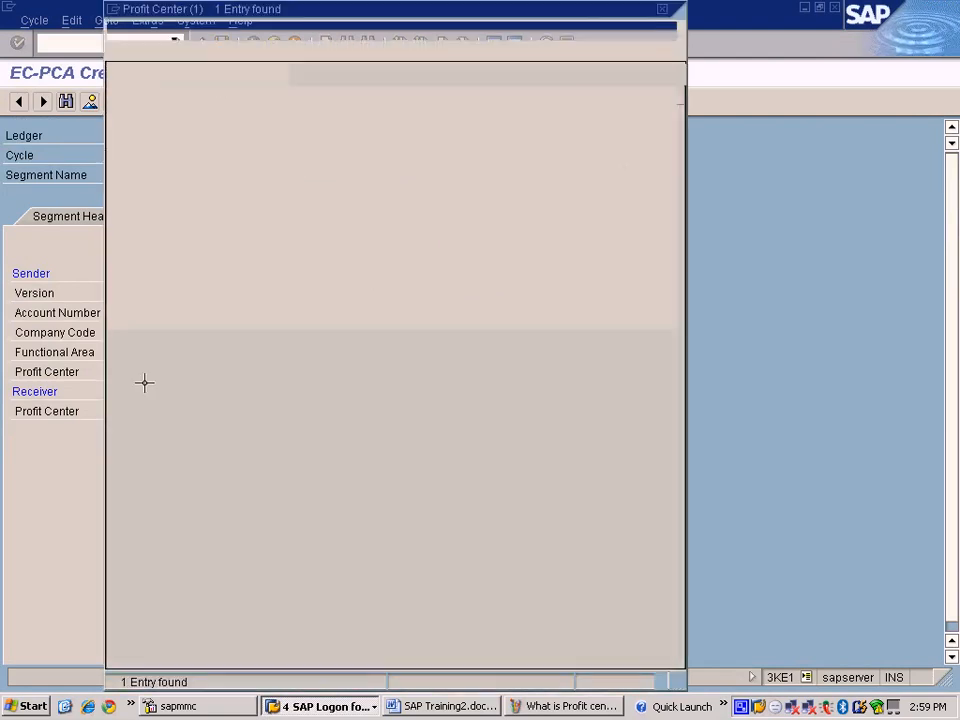
double_click(178, 114)
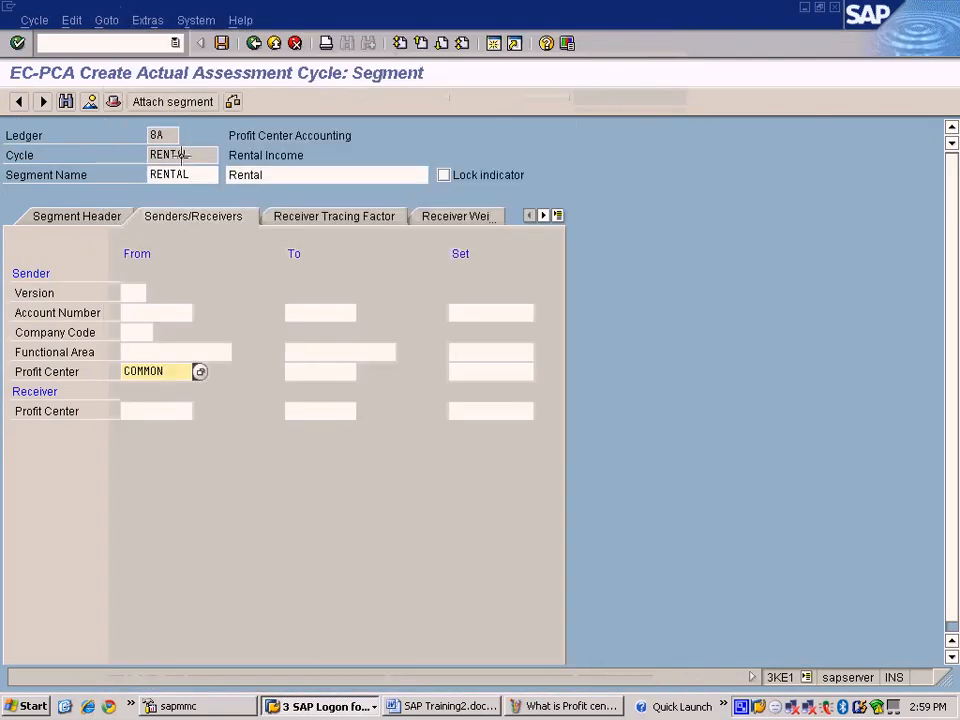
Step: Look up the profit centers without a name restriction and set BIKES as the start of the receiver profit center range
click(176, 410)
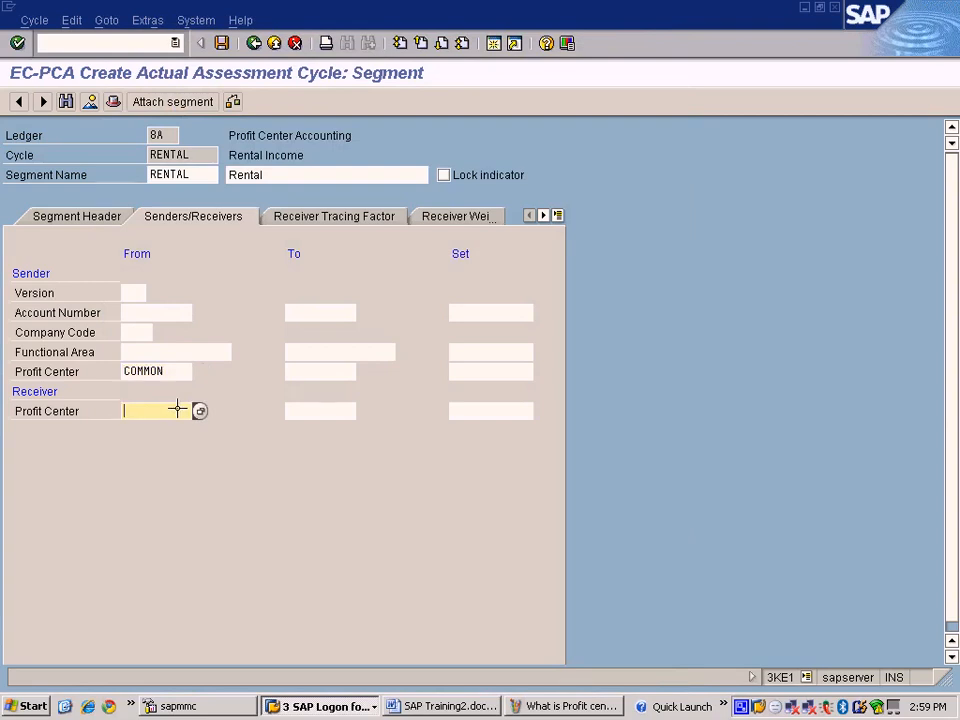
click(199, 410)
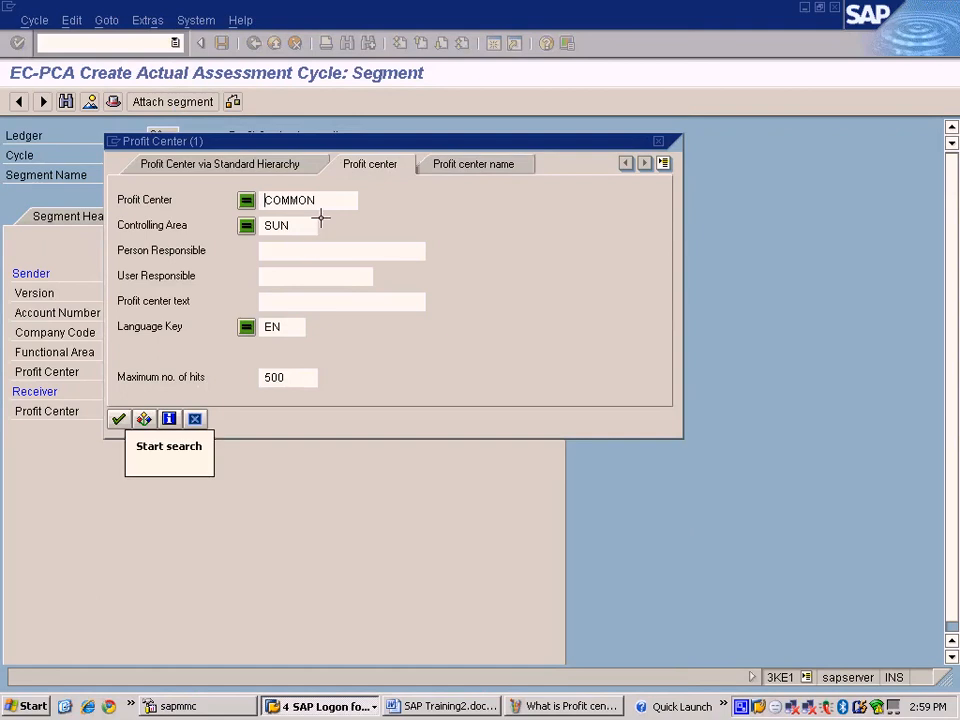
drag(318, 202, 262, 200)
key(Delete)
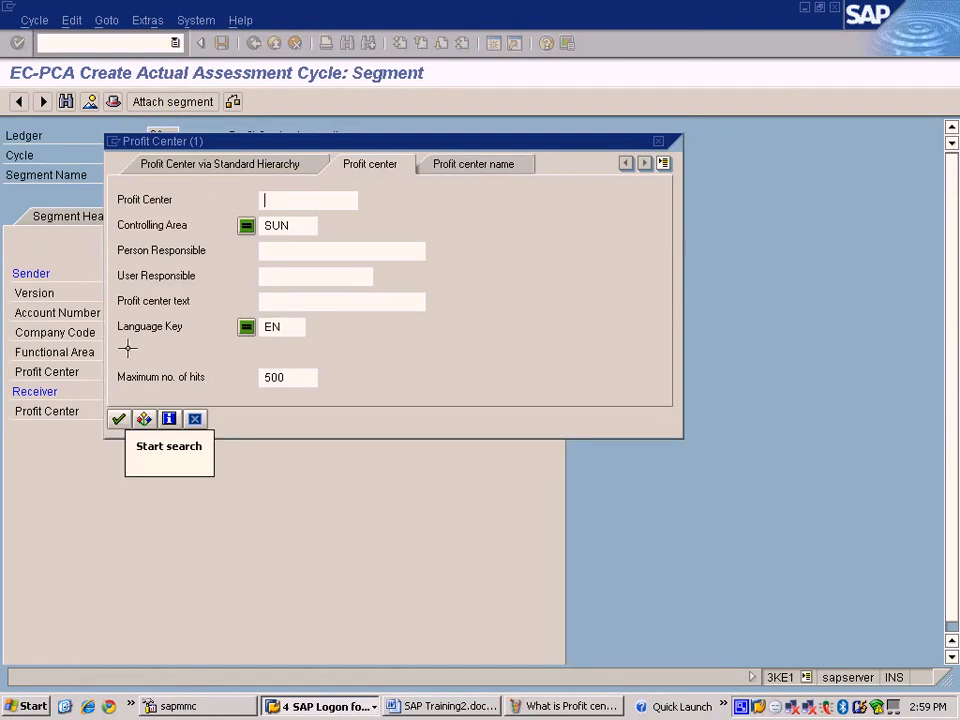
click(118, 418)
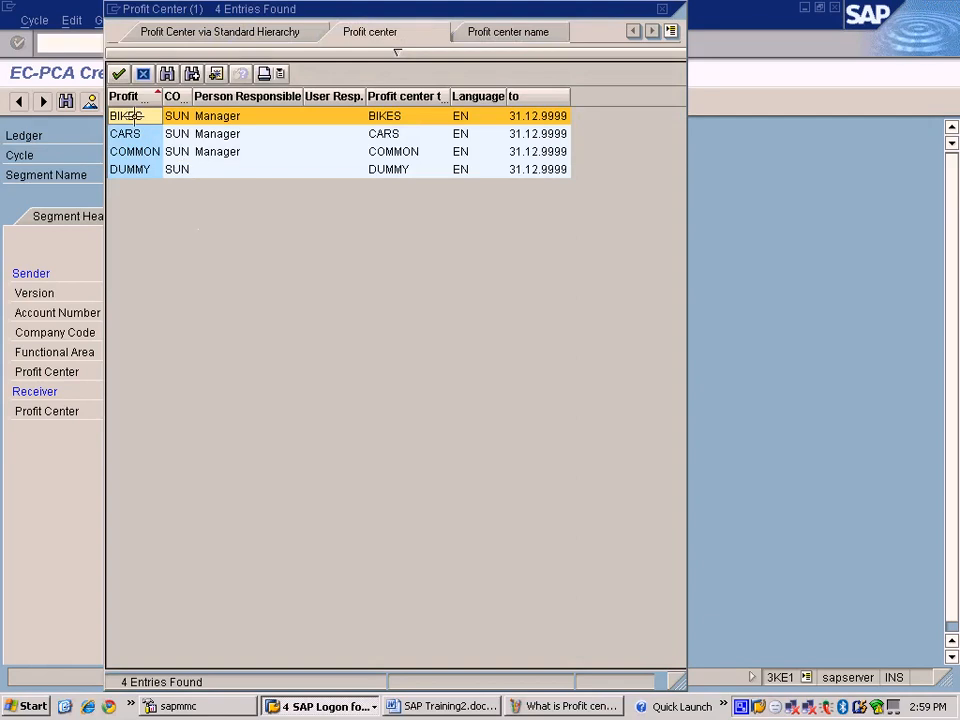
double_click(134, 116)
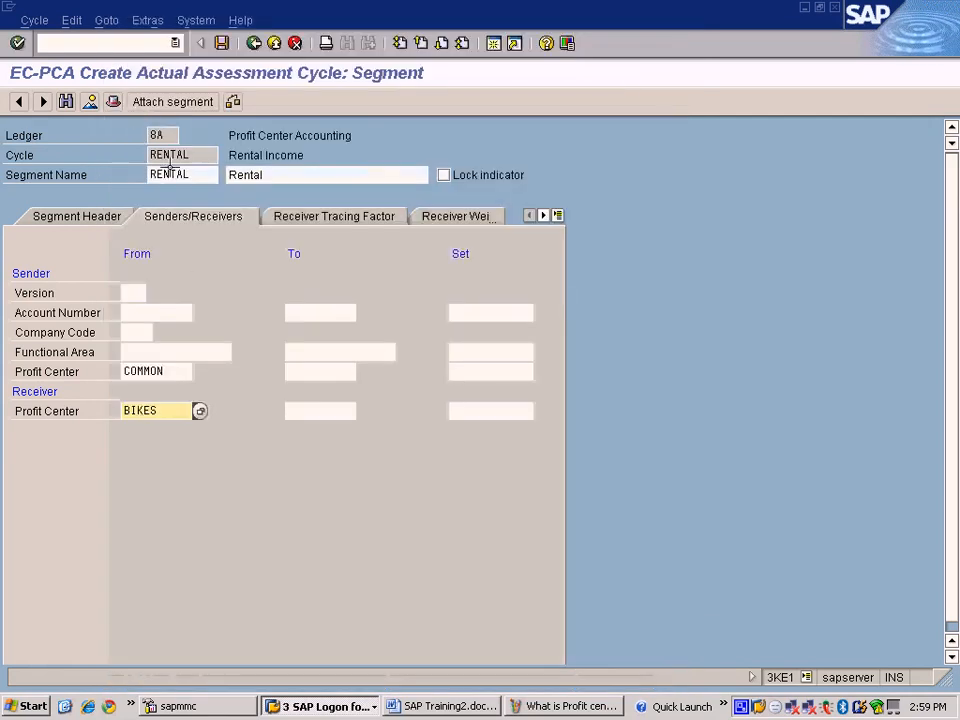
Step: Look up the profit centers again and set CARS as the end of the receiver profit center range
click(294, 408)
click(364, 411)
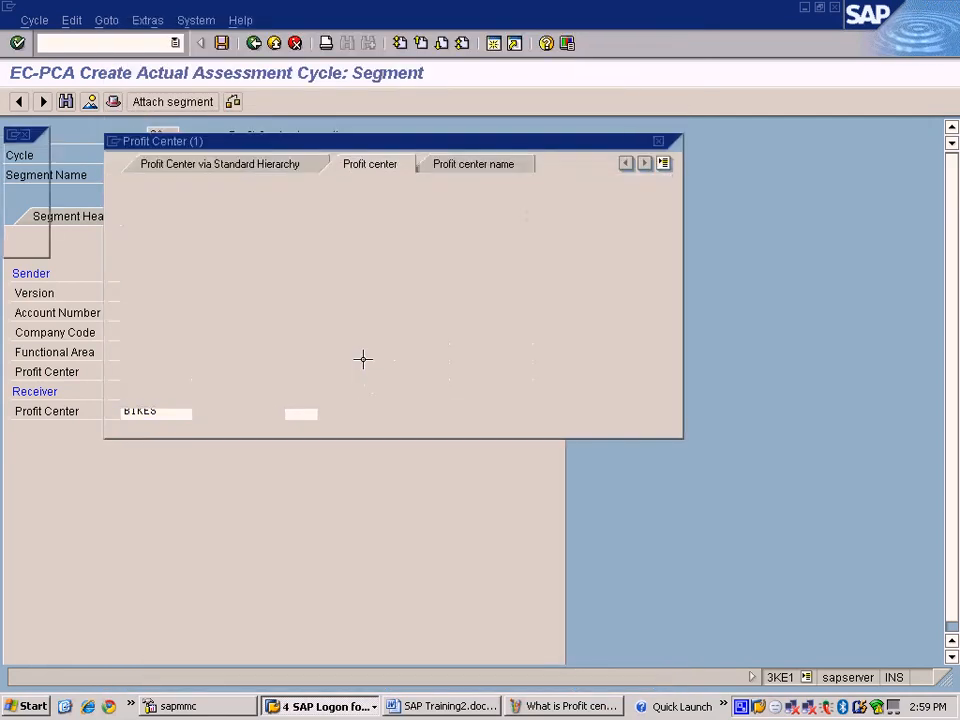
drag(321, 199, 233, 194)
key(BackSpace)
click(119, 418)
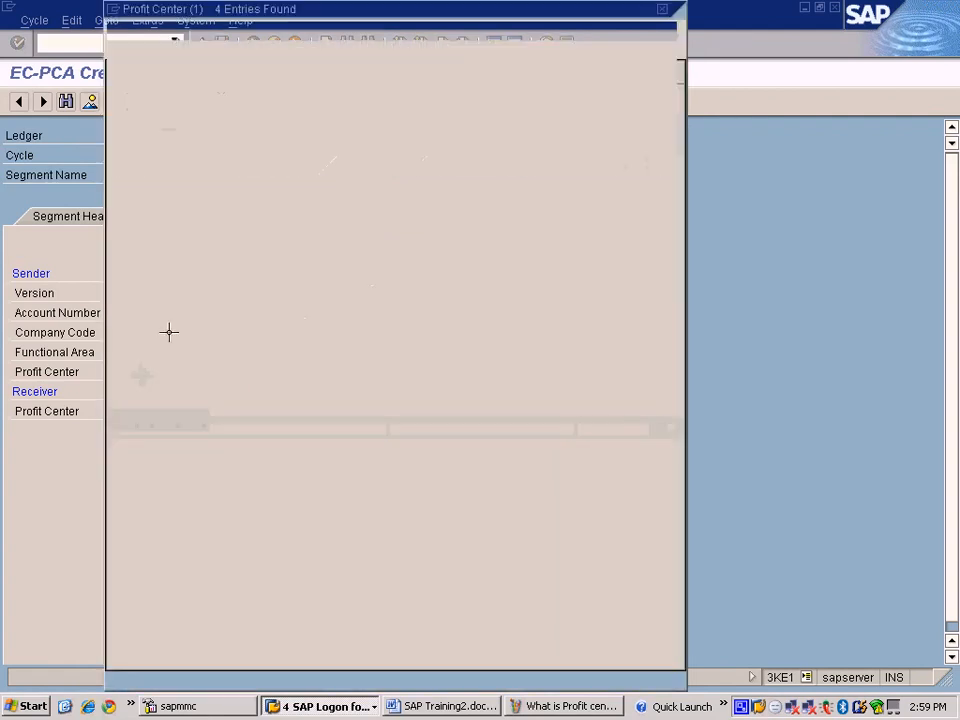
double_click(133, 132)
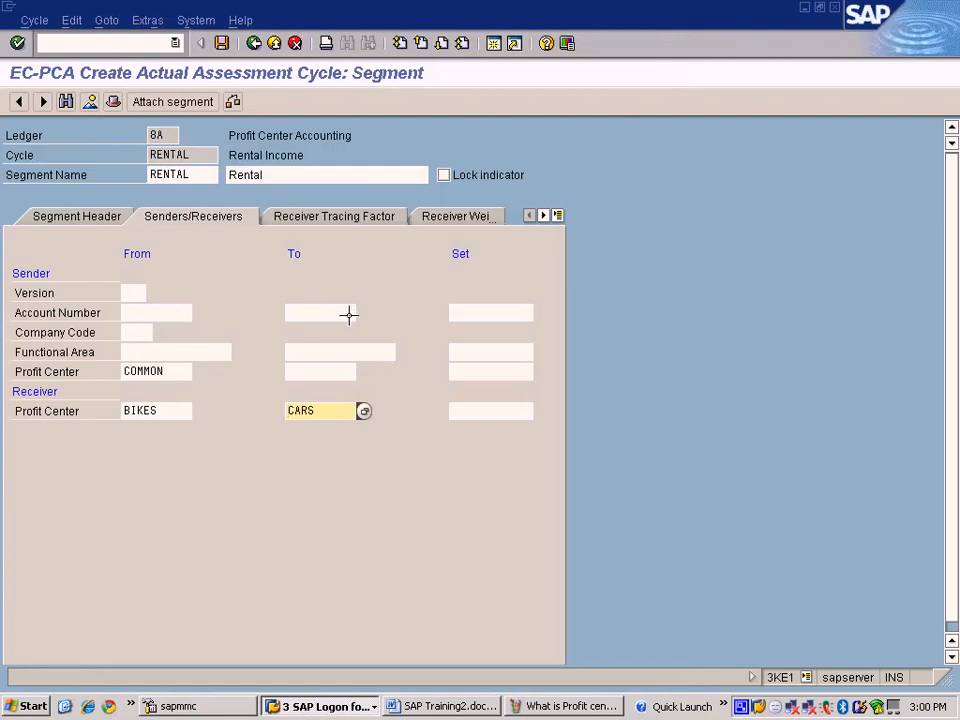
click(329, 374)
click(326, 412)
click(190, 410)
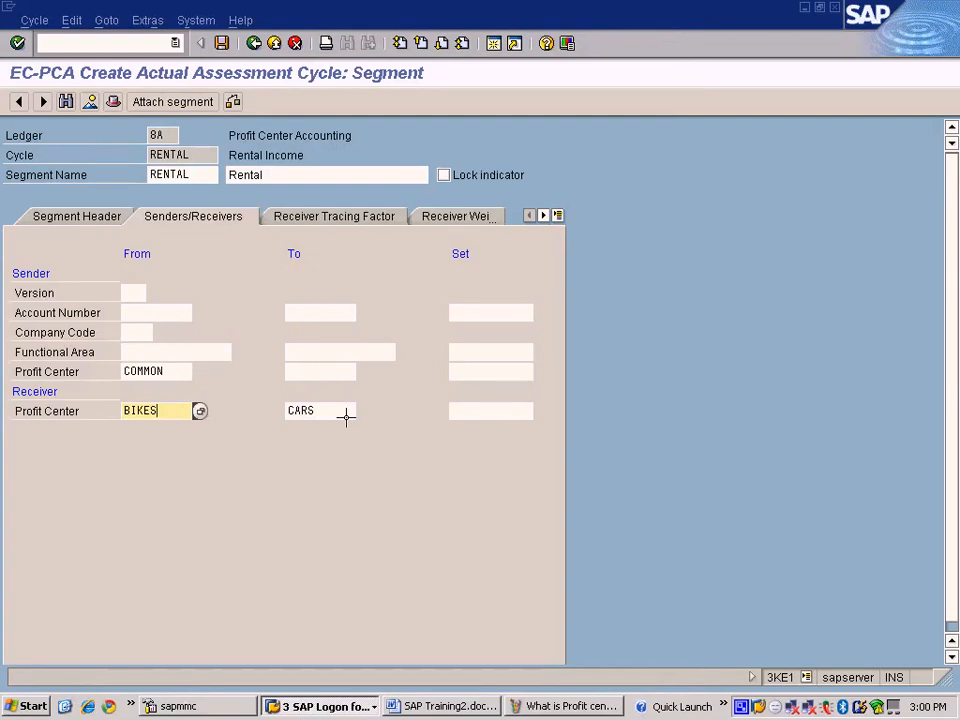
Step: Browse the profit center groups available for the receiver set and highlight the VEHICLES group
click(465, 412)
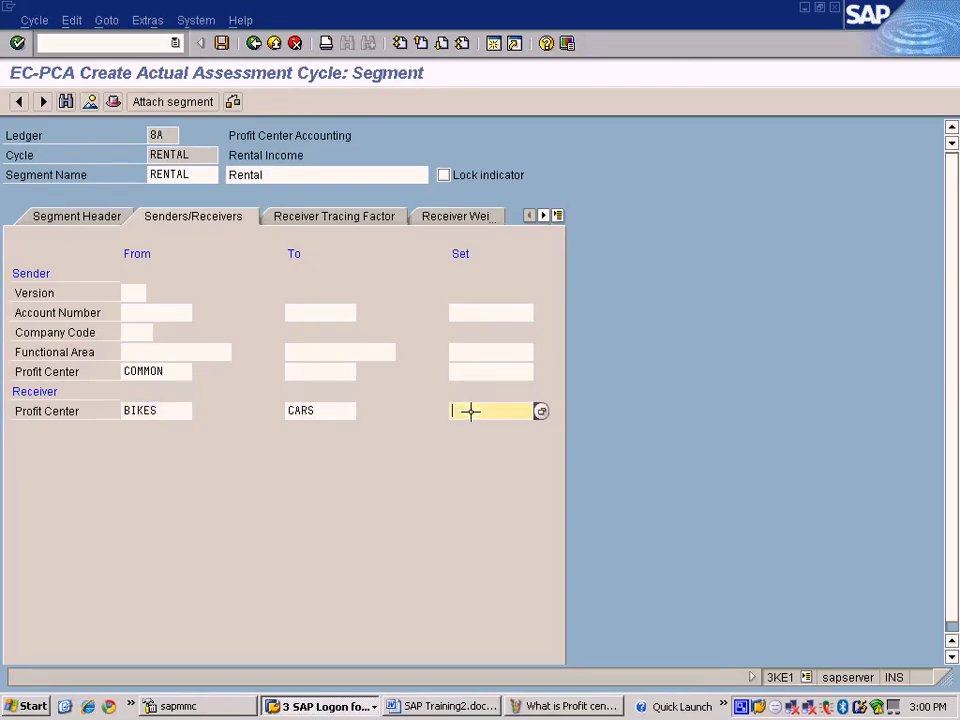
click(538, 410)
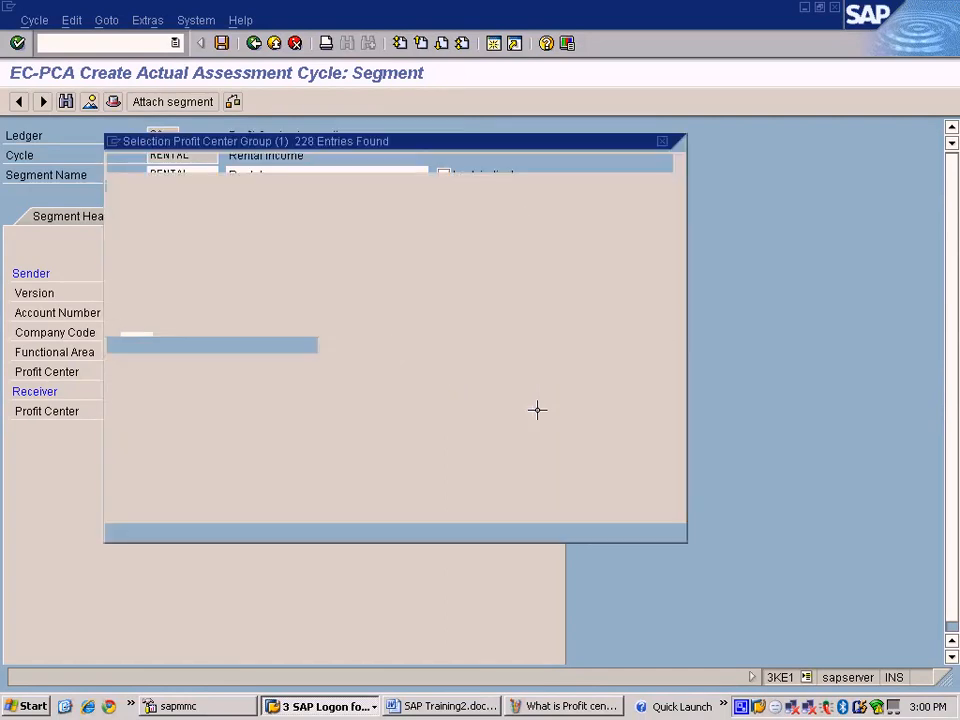
click(674, 537)
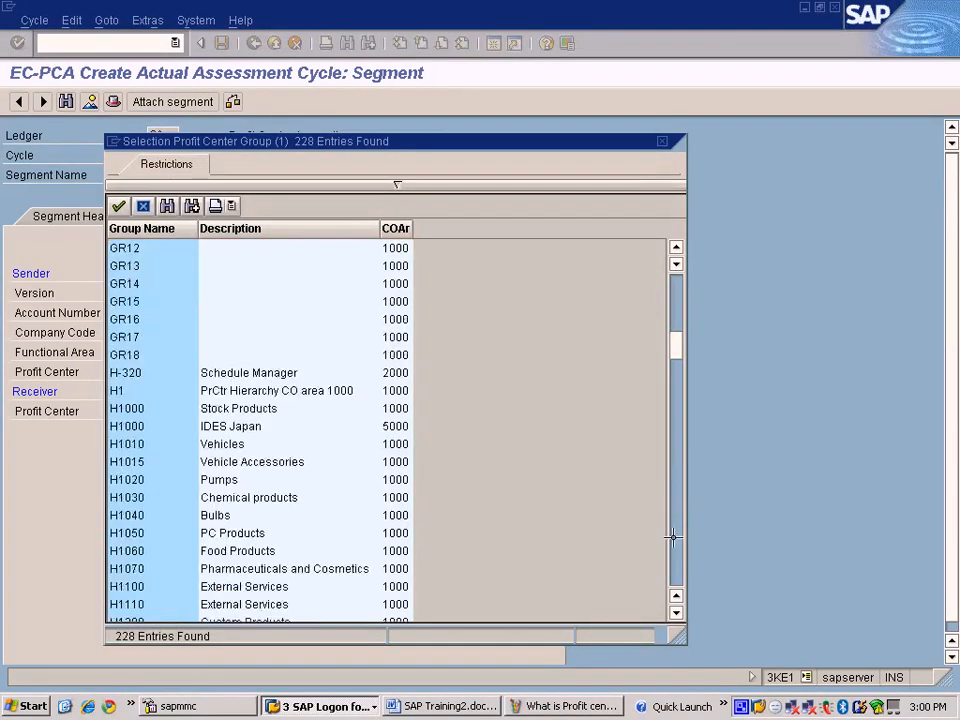
click(674, 553)
click(673, 561)
click(673, 563)
click(674, 572)
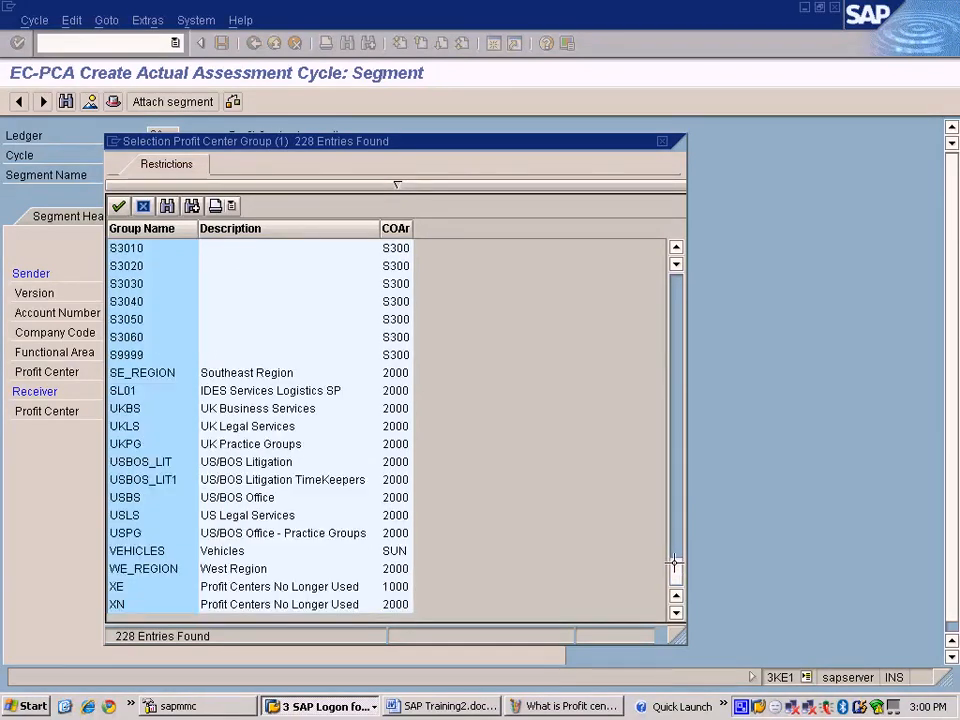
click(162, 551)
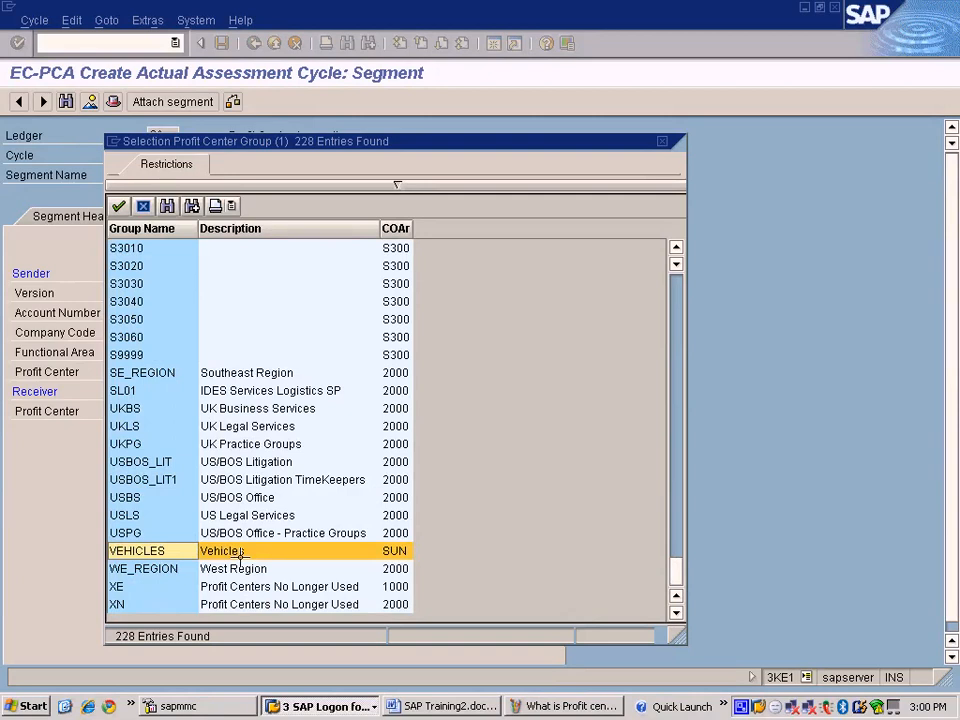
Step: Try to restrict the profit center group list to controlling area SUN, using both "sun" and "SUN"
click(399, 187)
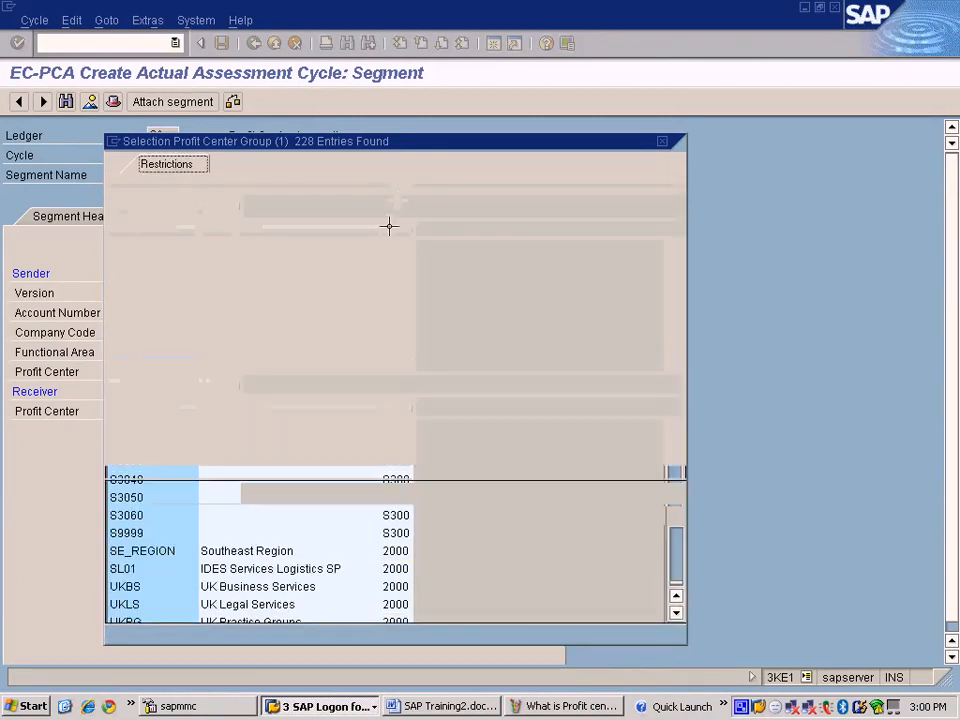
click(304, 251)
text(sun)
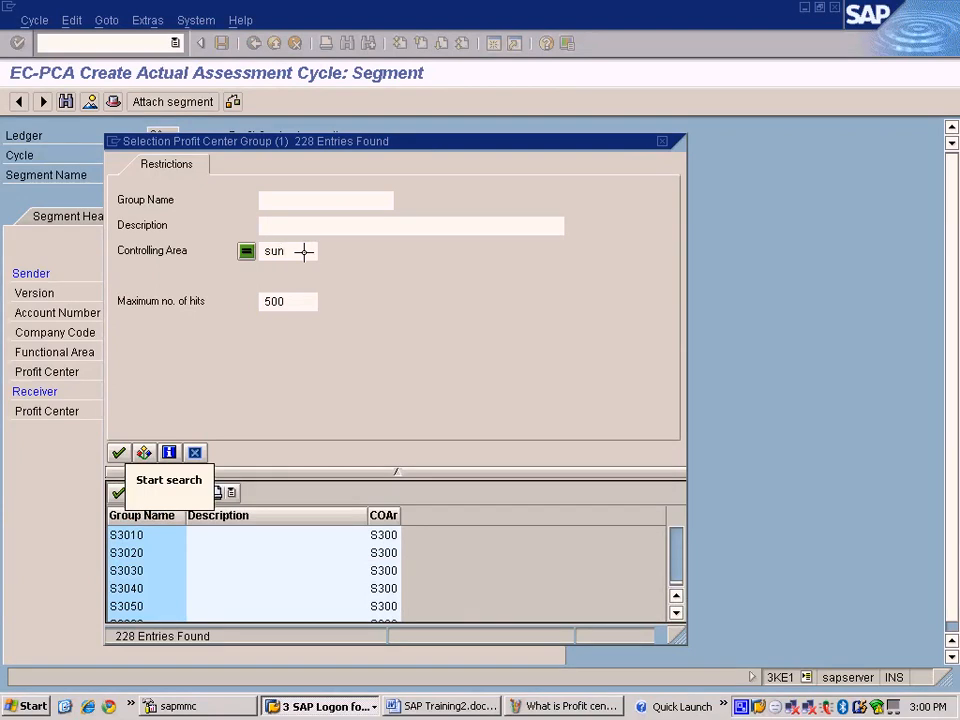
key(Return)
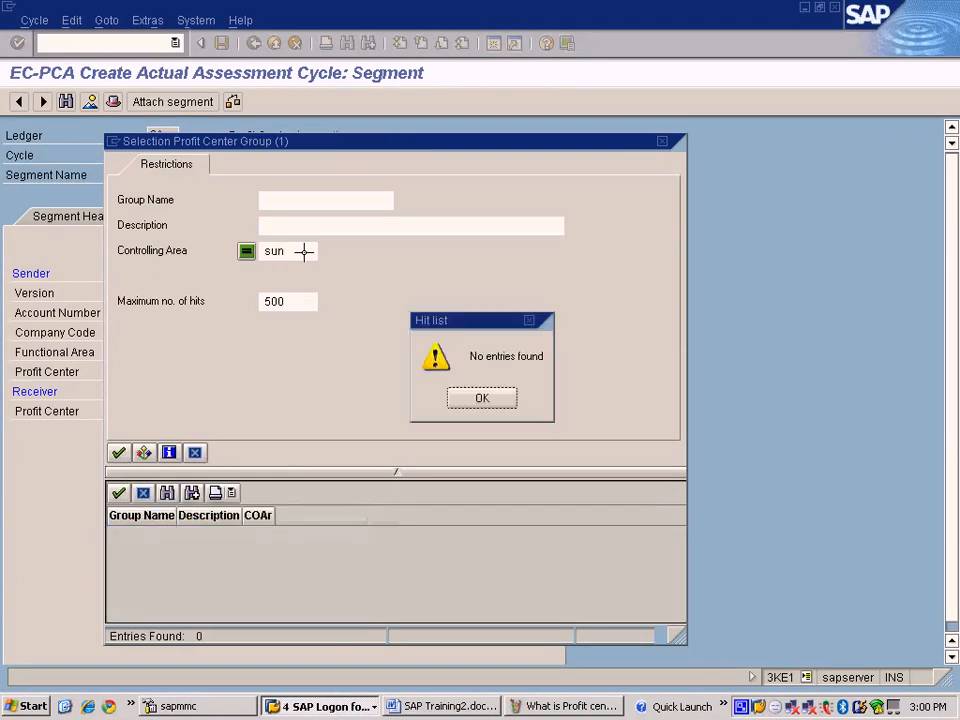
click(484, 399)
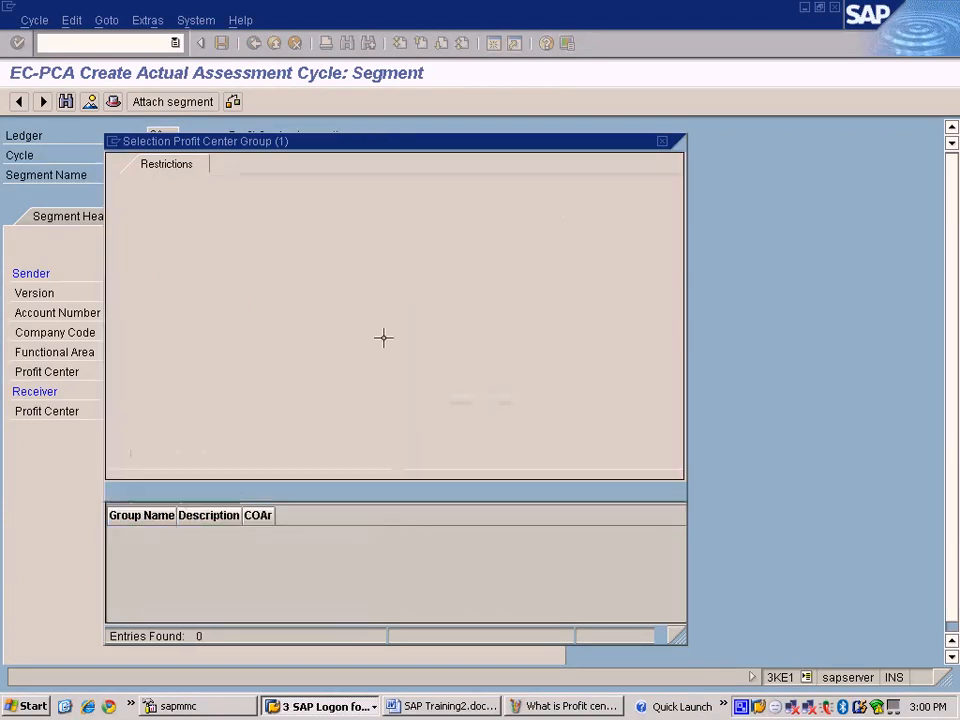
drag(299, 251, 242, 241)
text(SUN)
key(Return)
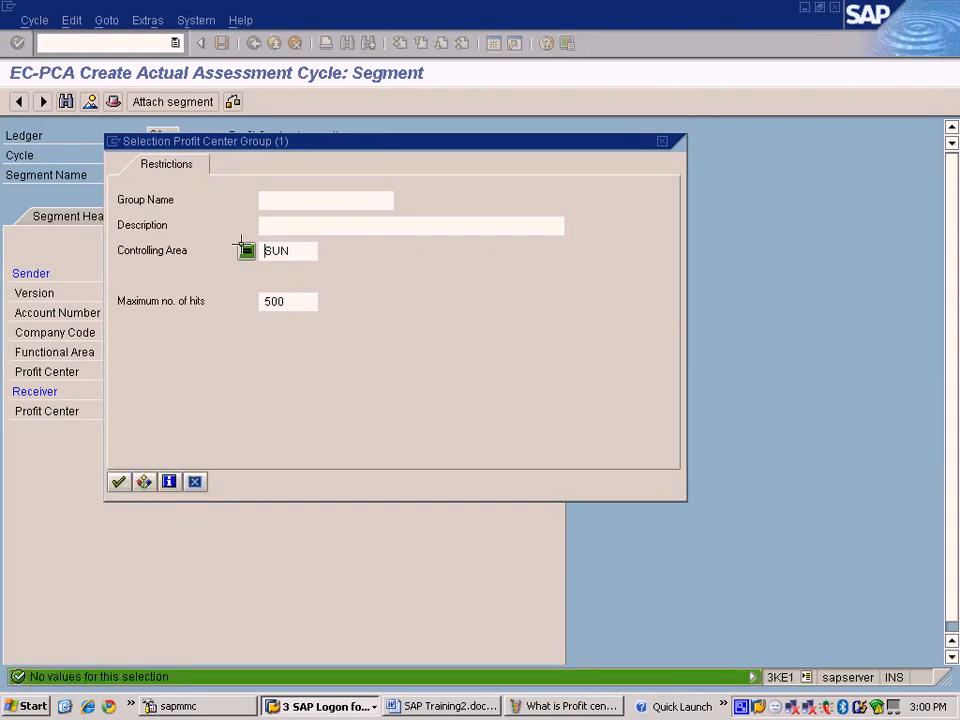
Step: Clear the controlling area restriction and locate VEHICLES in the full profit center group list
drag(311, 251, 262, 251)
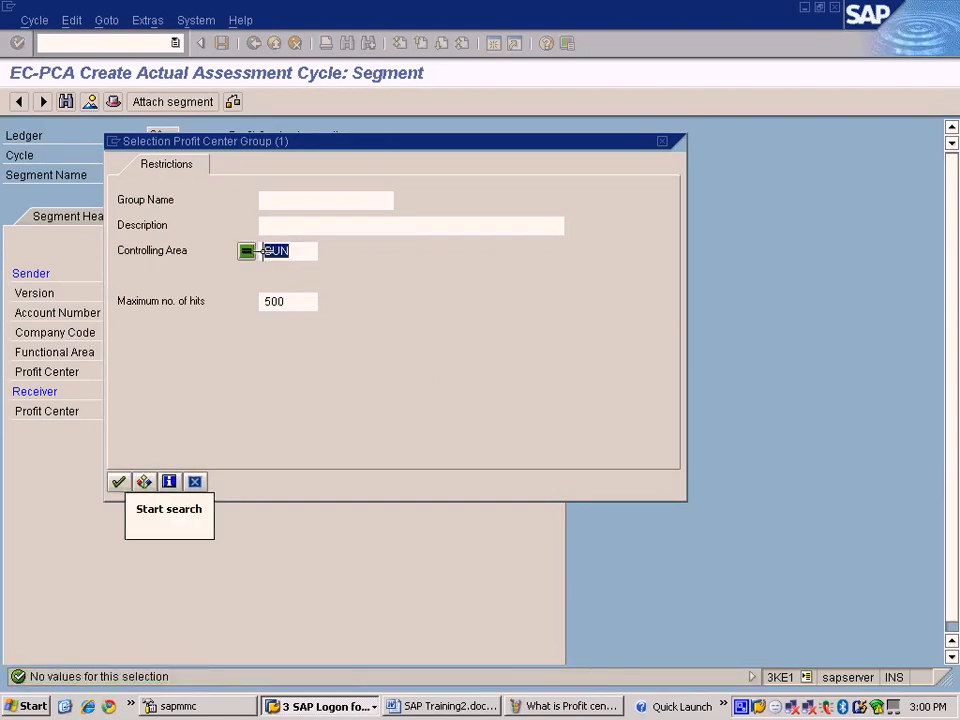
key(Delete)
key(Return)
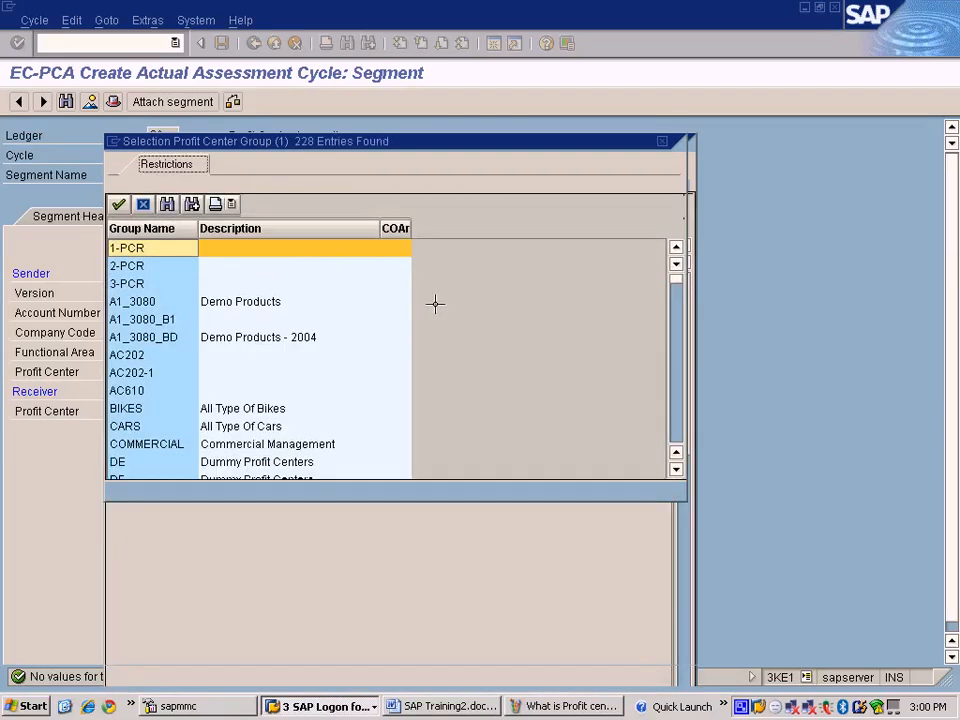
drag(676, 288, 666, 452)
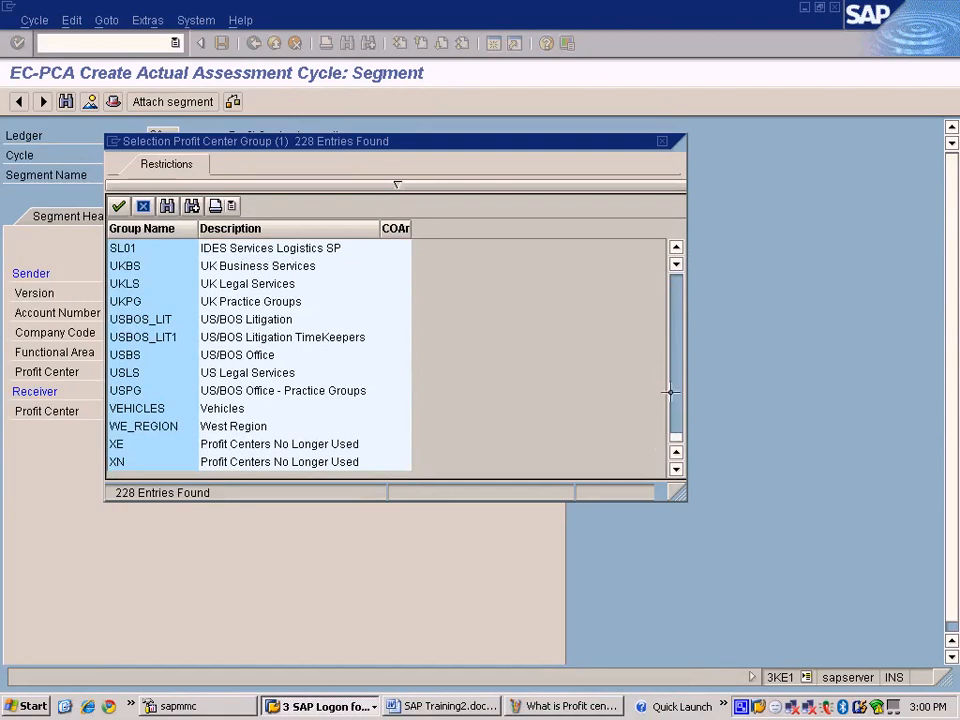
click(290, 407)
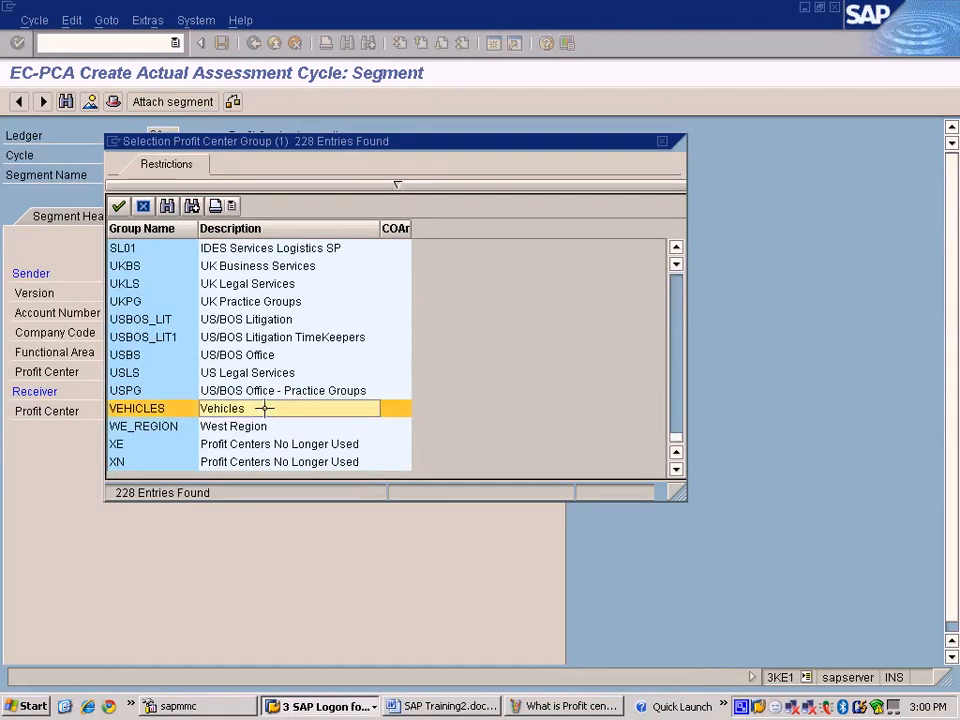
Step: Search the profit center groups by the name "vehicles" and close the selection without choosing a group
click(398, 184)
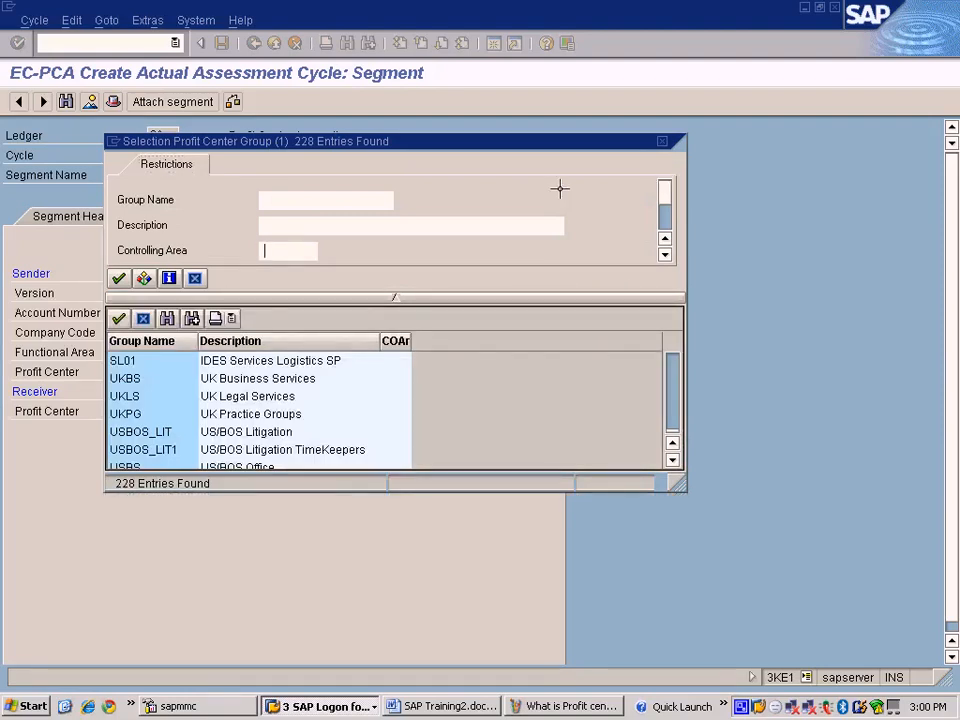
click(347, 197)
text(ve)
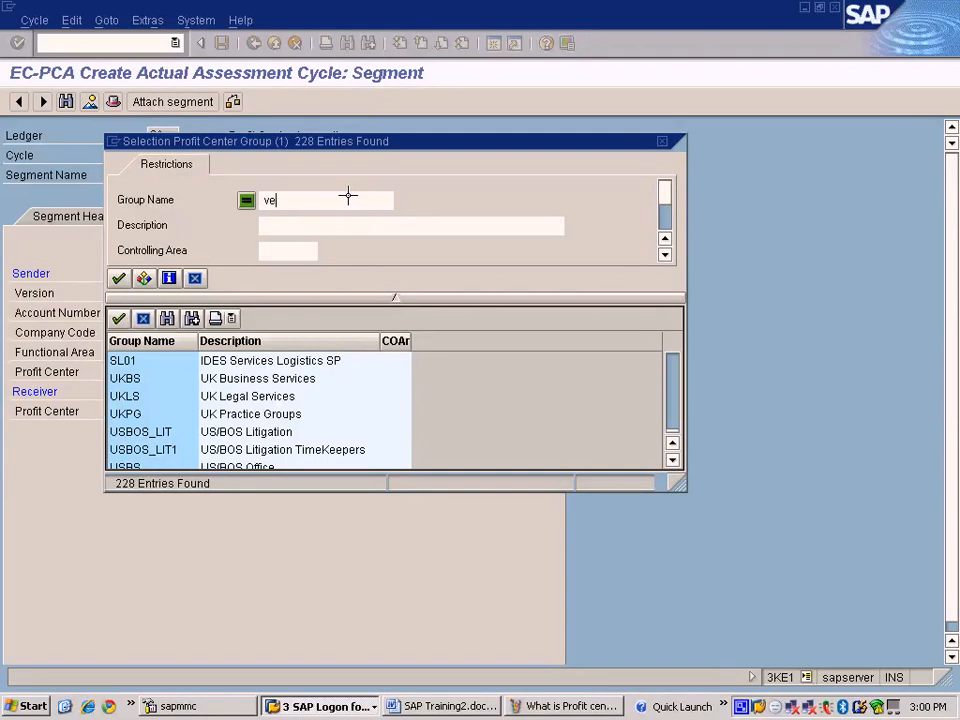
text(hicles)
key(Return)
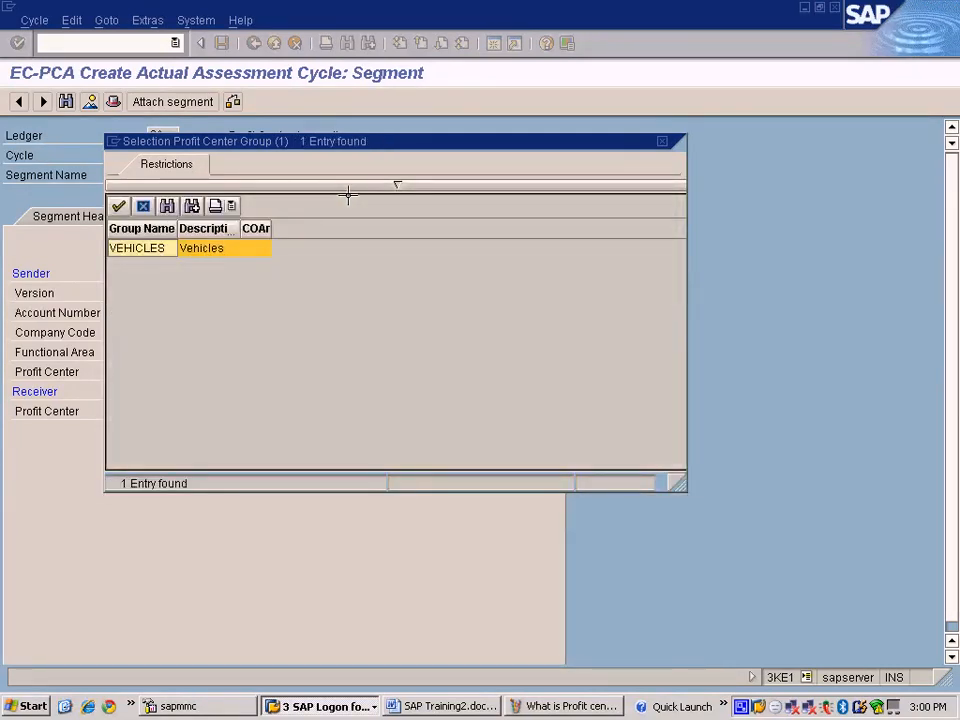
click(662, 141)
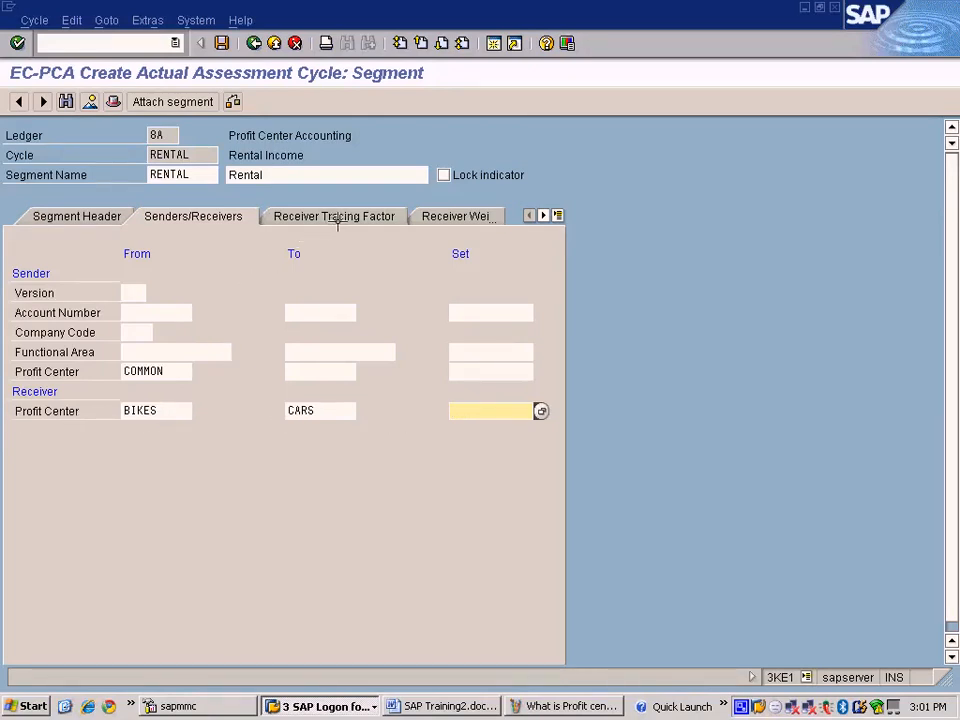
Step: Set the segment's sender version to 0, the plan/actual version of controlling area SUN
click(144, 416)
click(292, 410)
click(333, 216)
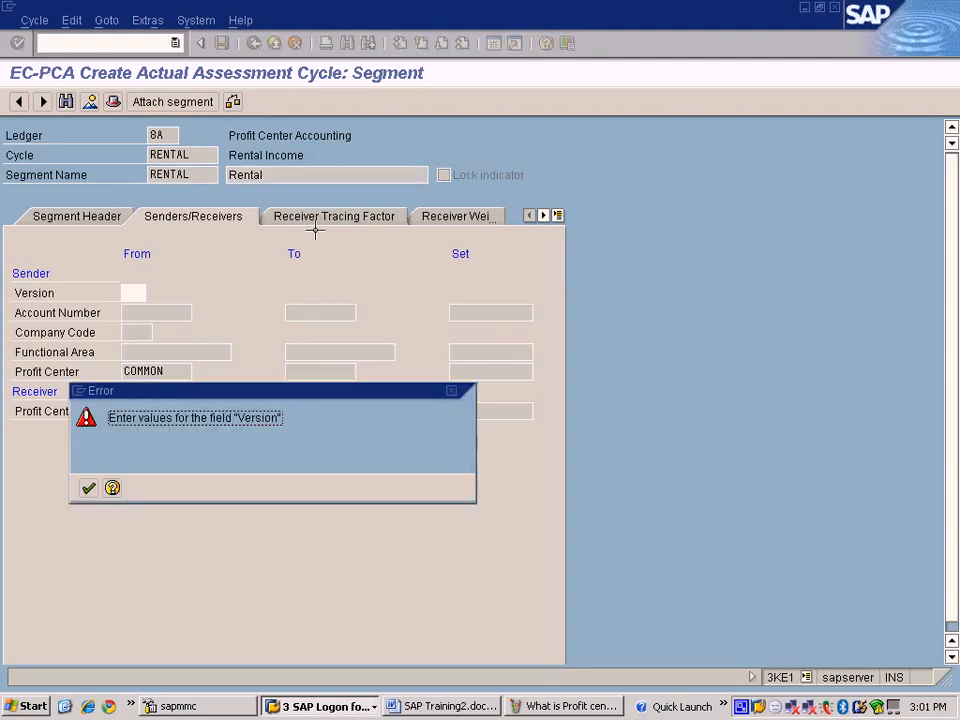
click(88, 487)
click(154, 292)
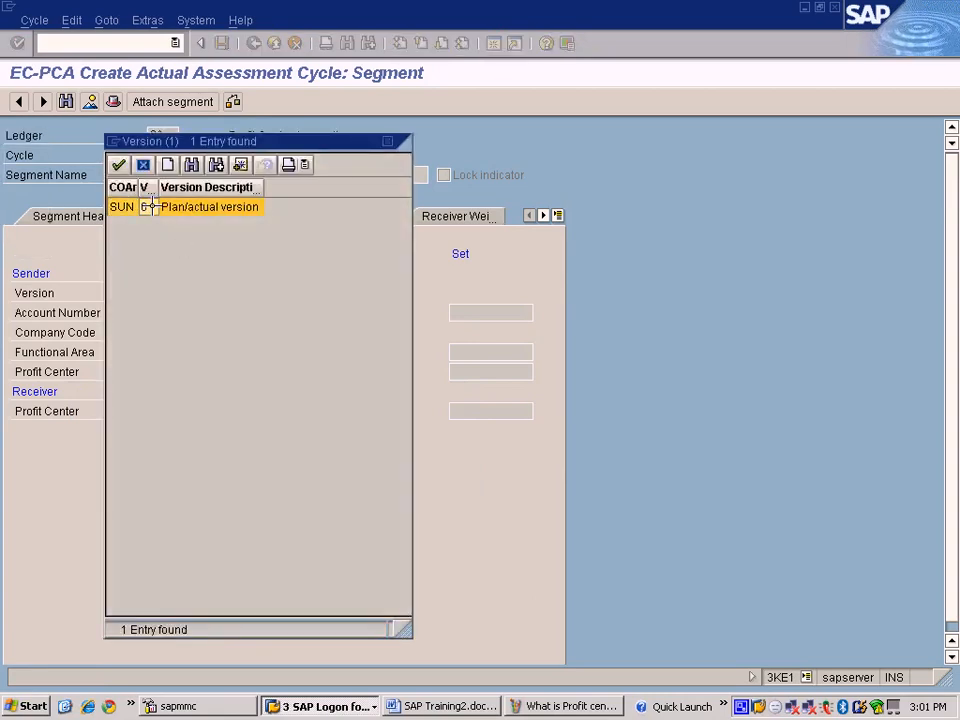
double_click(150, 207)
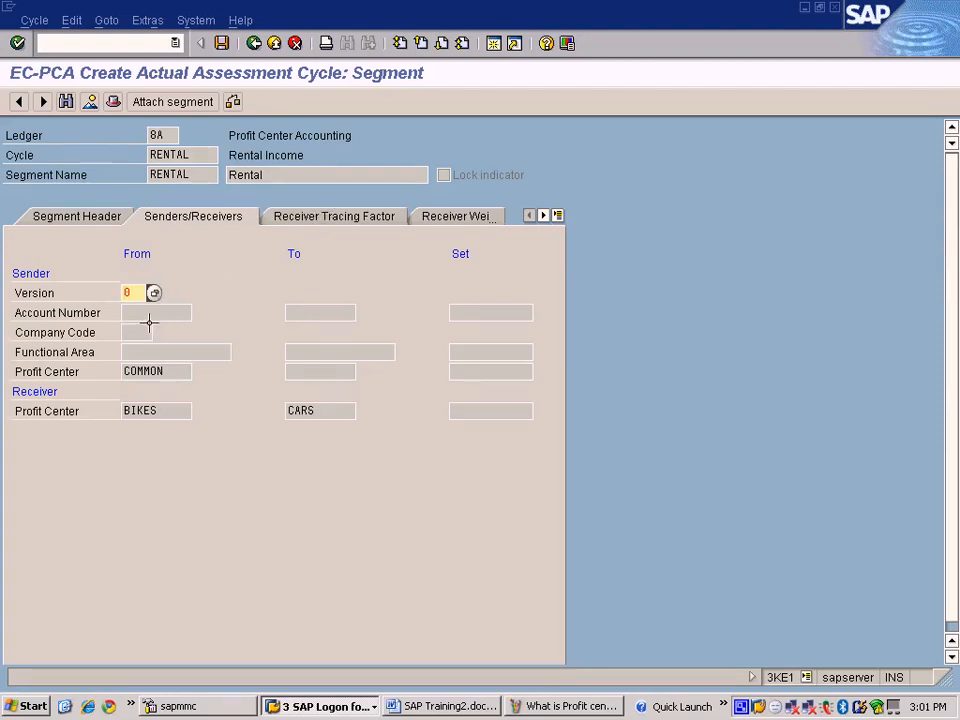
Step: Show the segment's receiver tracing factor settings, check the rental showroom split in the Paint diagram, and return to the SAP segment
click(340, 215)
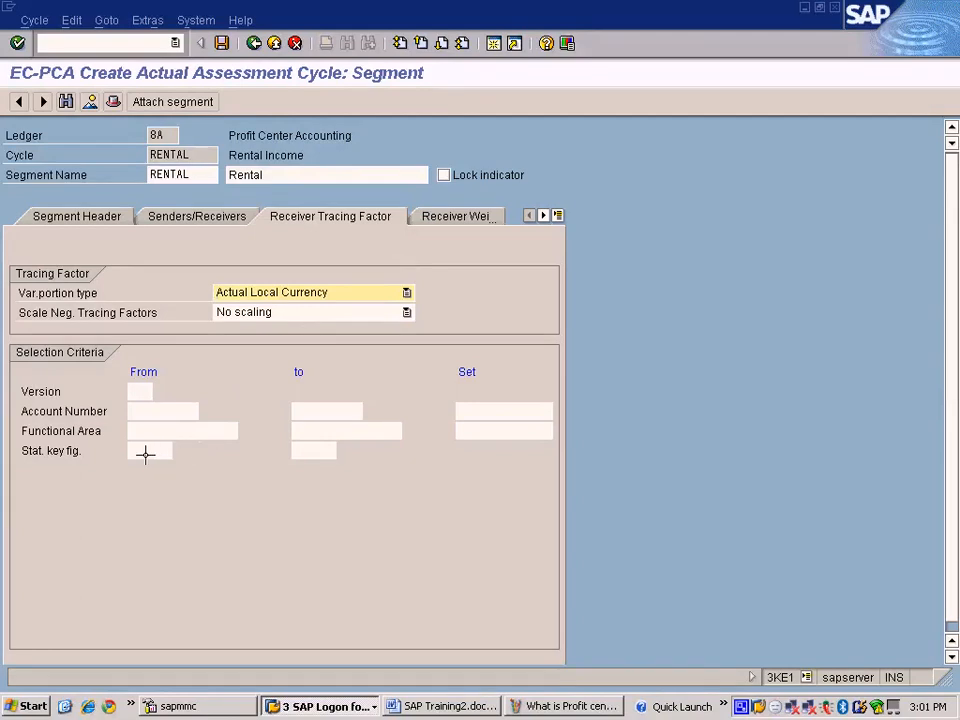
click(406, 291)
click(450, 270)
click(579, 697)
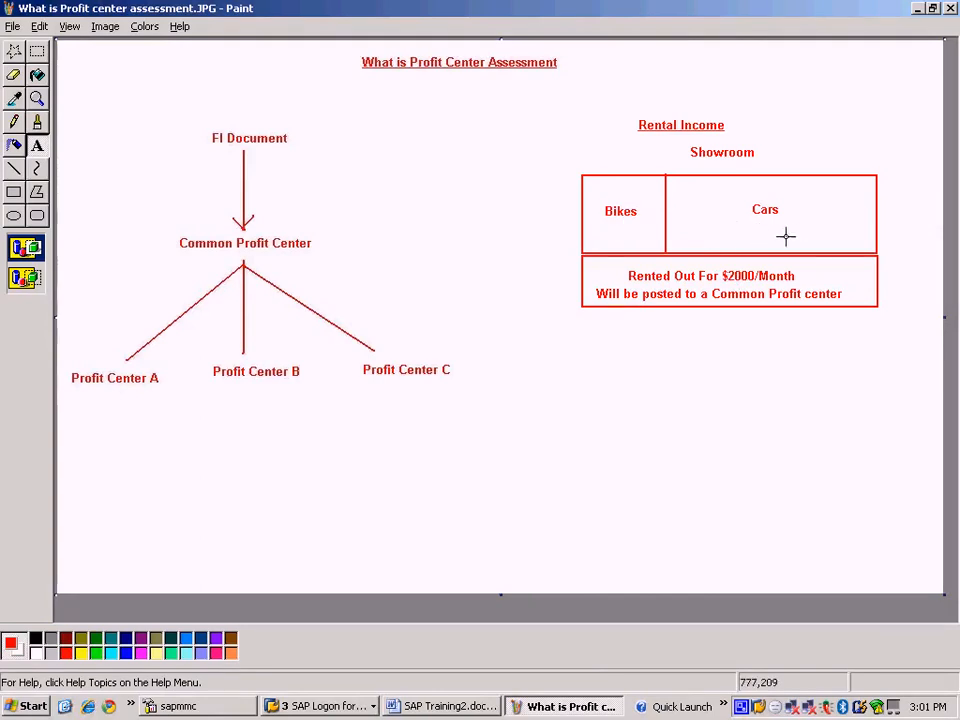
click(320, 706)
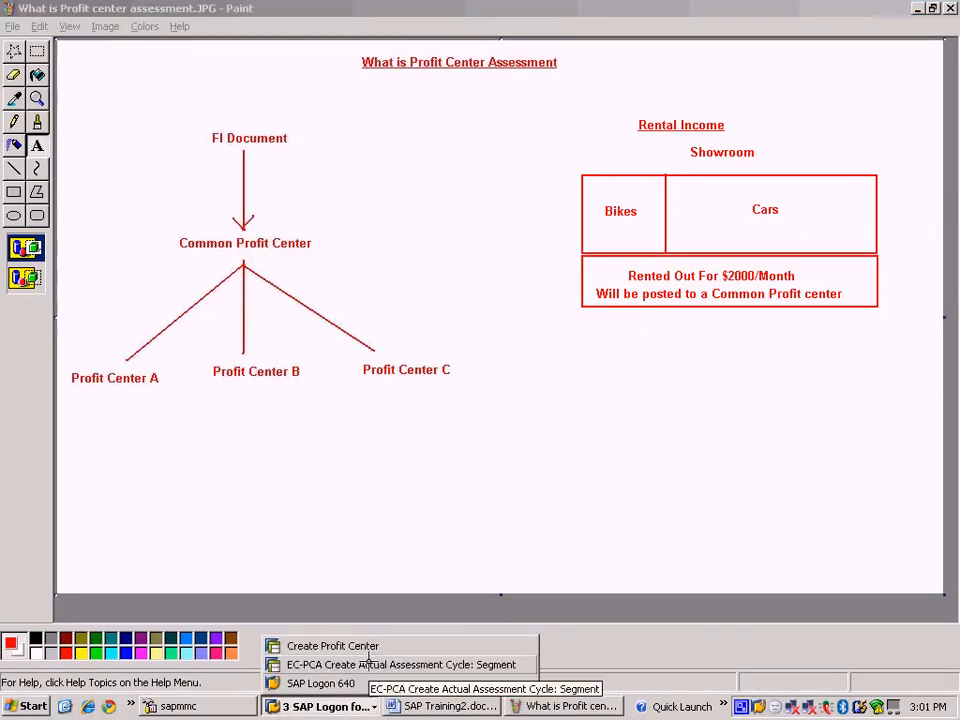
click(368, 664)
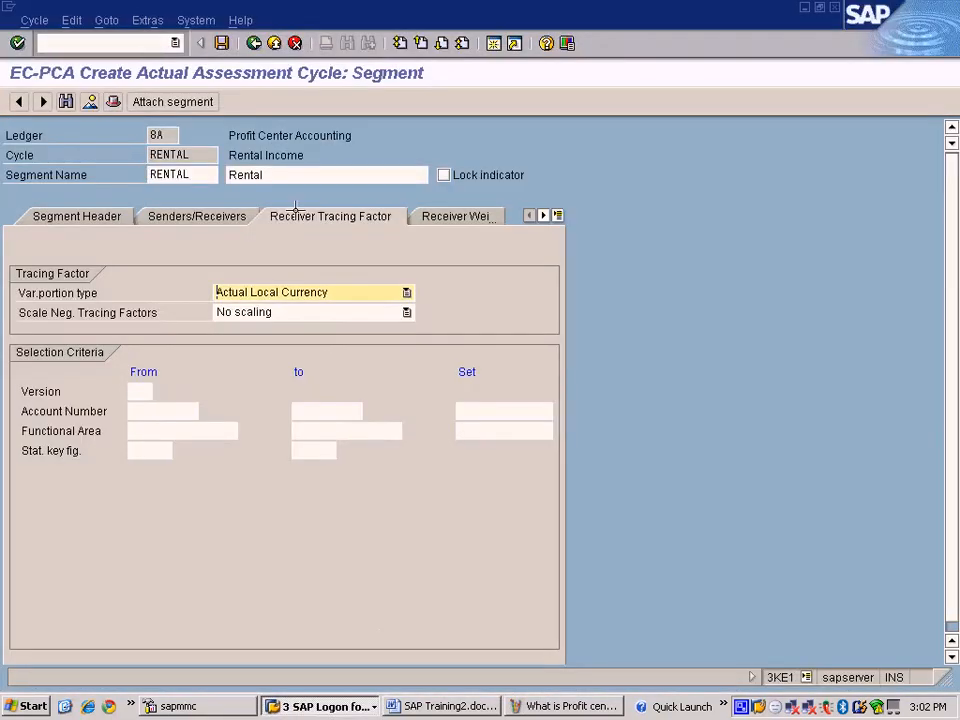
Step: Open a new SAP session and navigate to individual processing of statistical key figures in the Cost Center Accounting master data
click(493, 45)
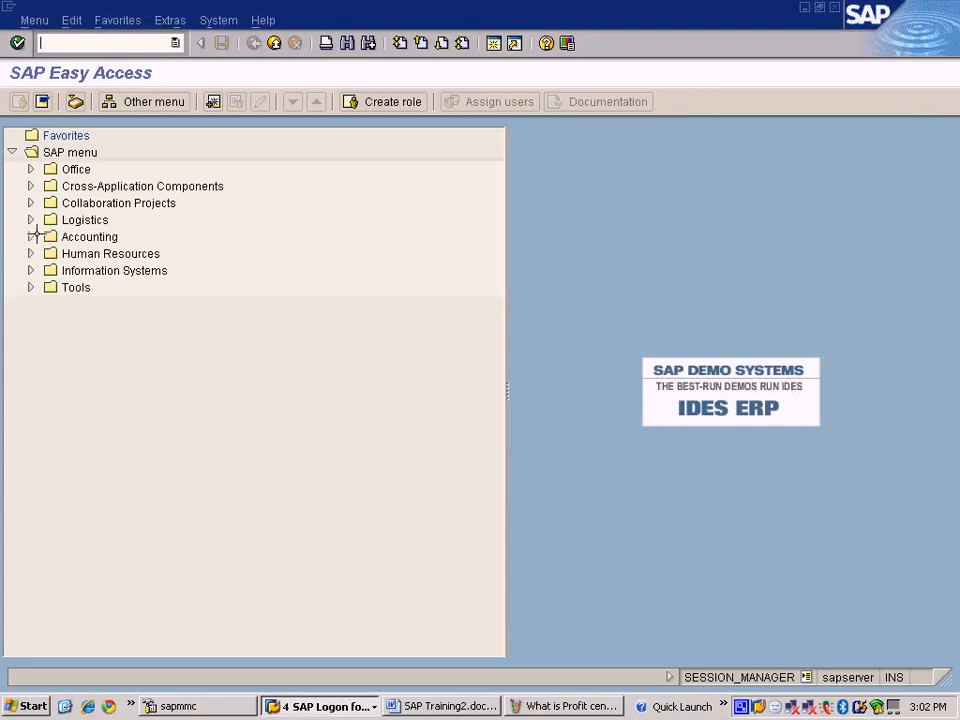
click(30, 236)
click(47, 287)
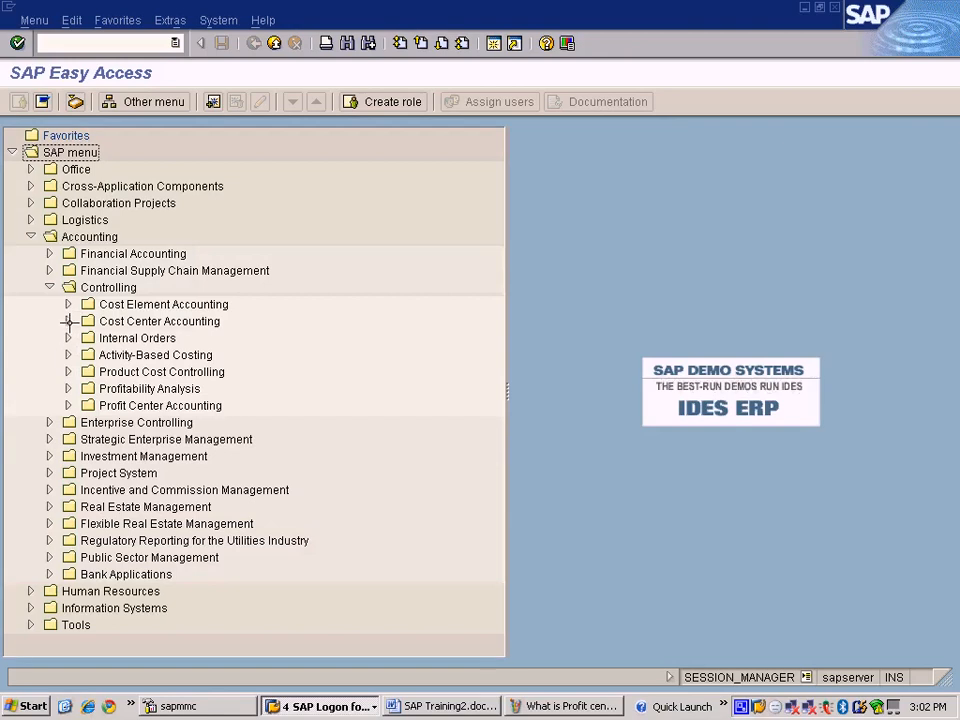
click(67, 321)
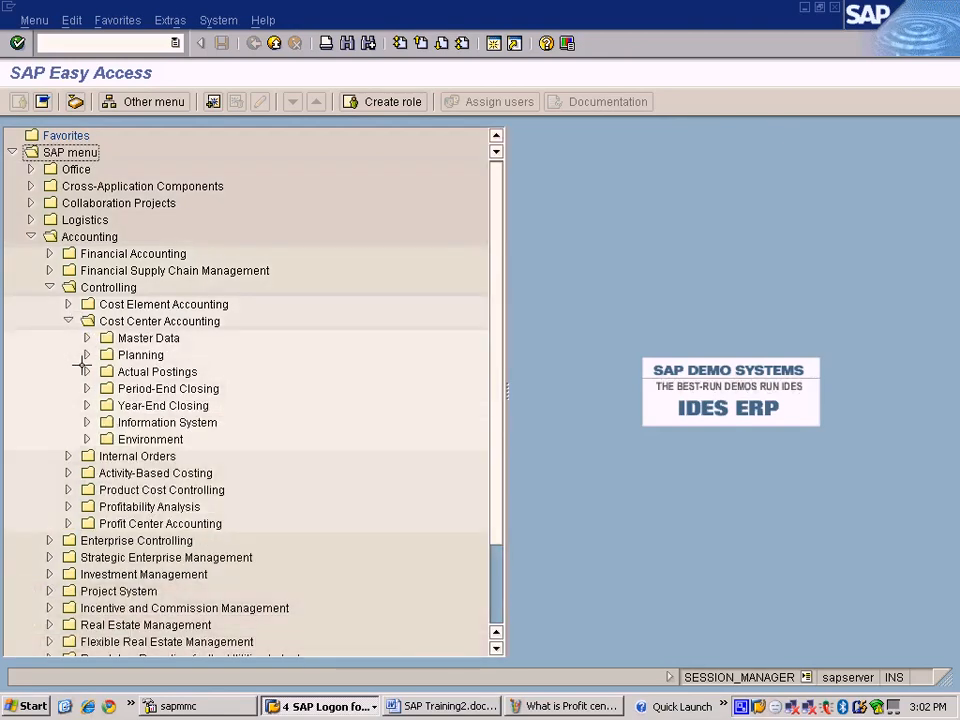
click(86, 338)
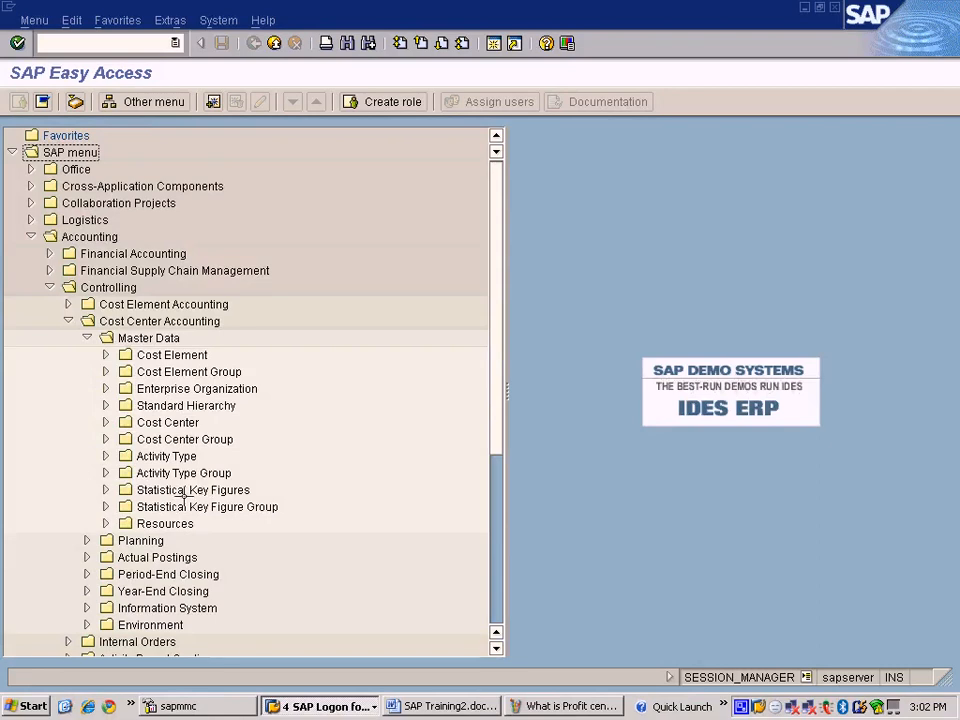
click(106, 490)
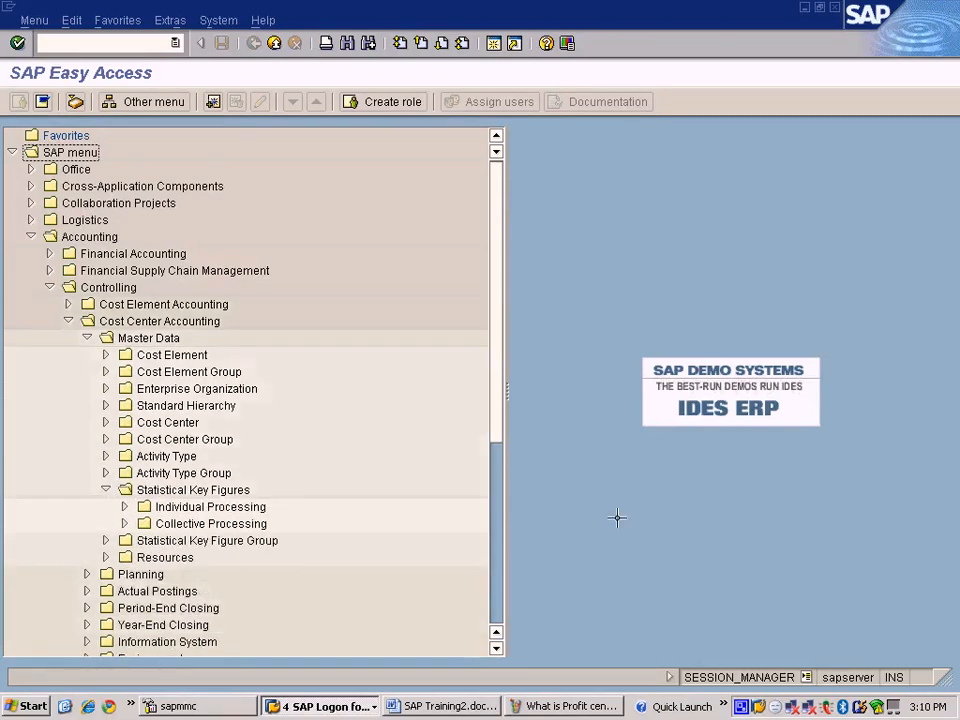
click(123, 507)
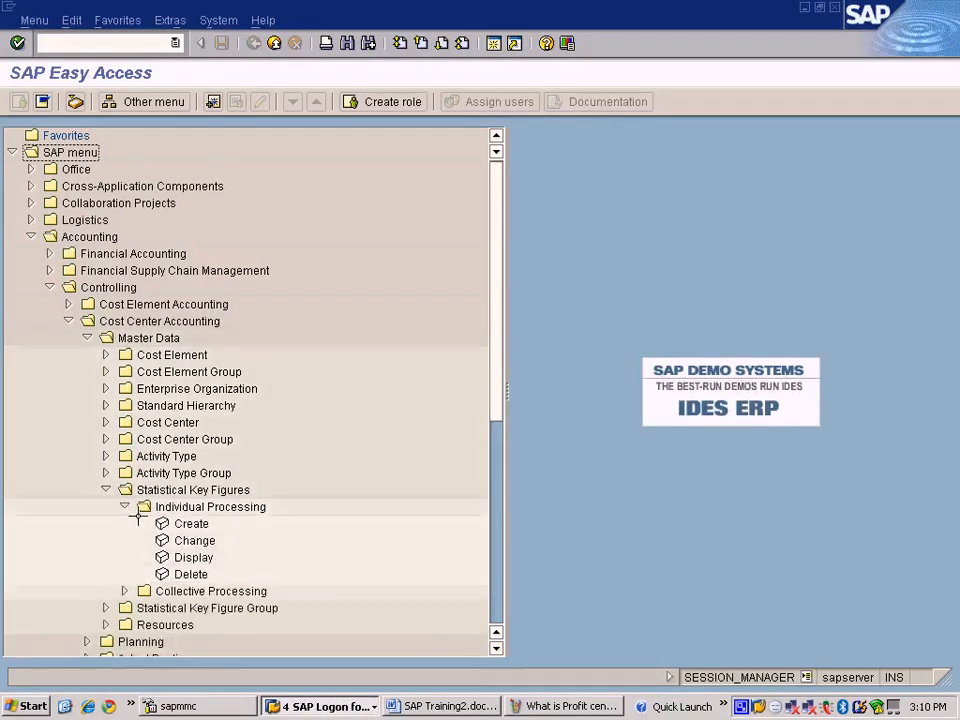
click(195, 525)
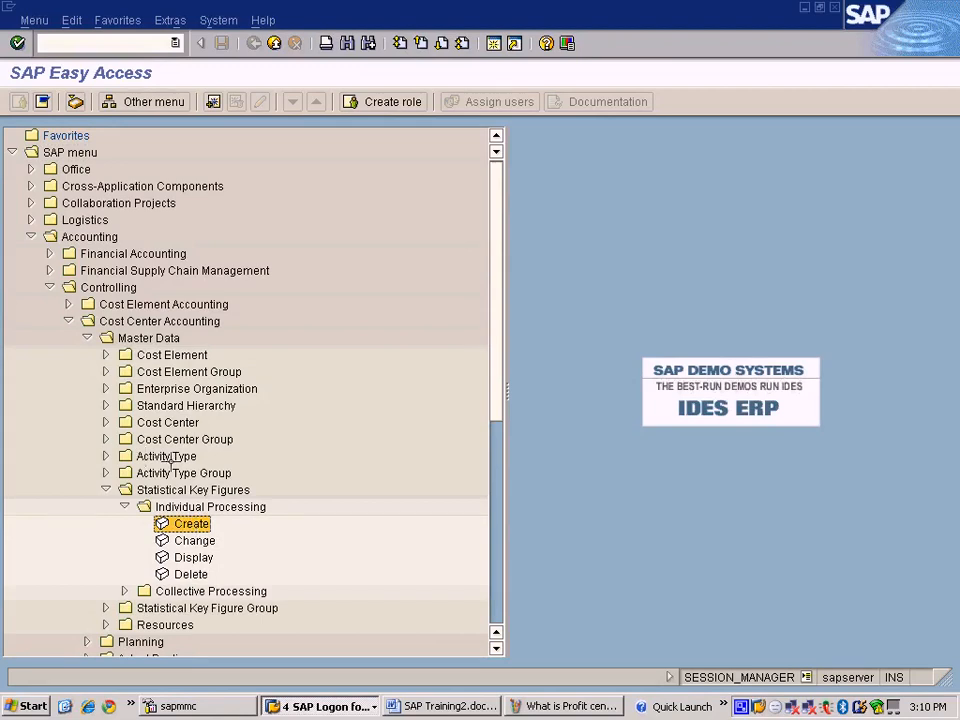
click(197, 491)
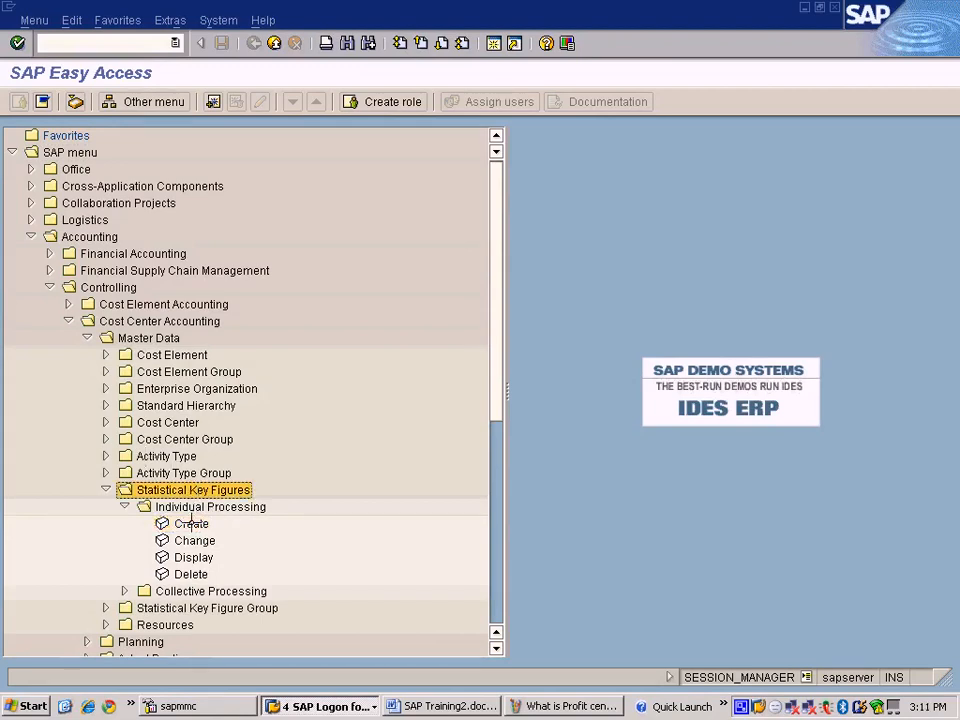
click(191, 523)
click(91, 236)
click(150, 270)
click(135, 321)
click(148, 337)
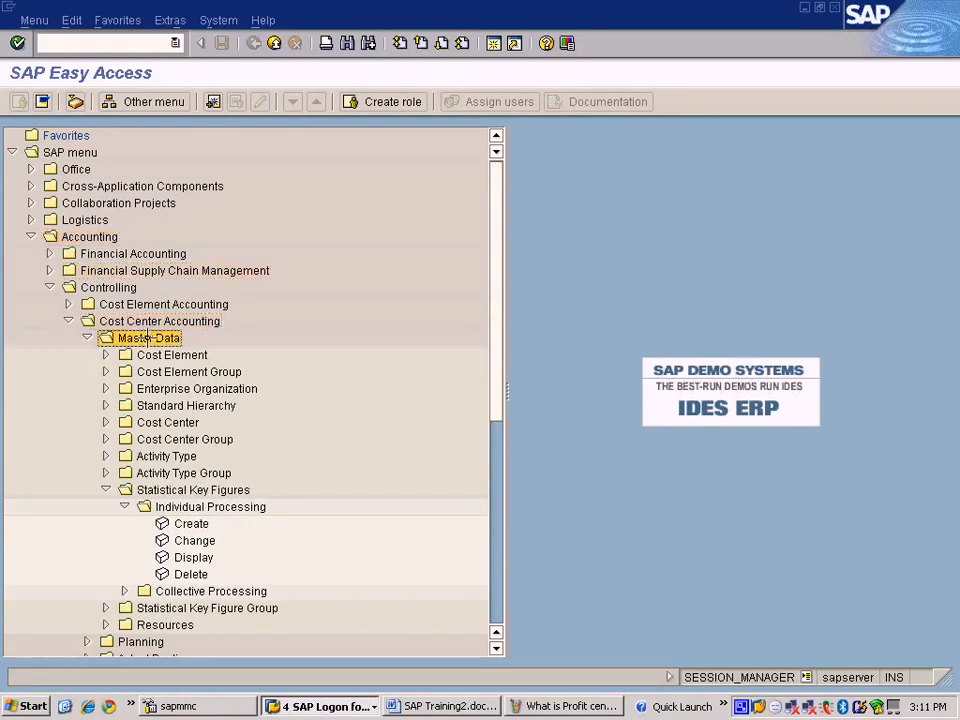
click(186, 489)
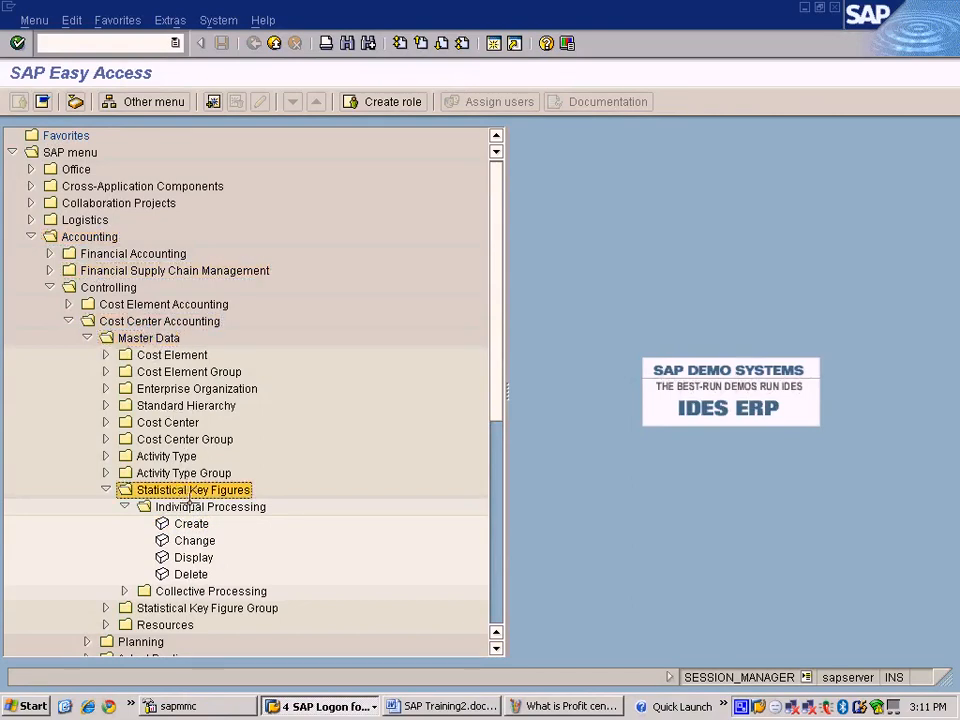
click(195, 506)
Step: Start creating the statistical key figure FLRSPA and name it Floor Space
click(189, 523)
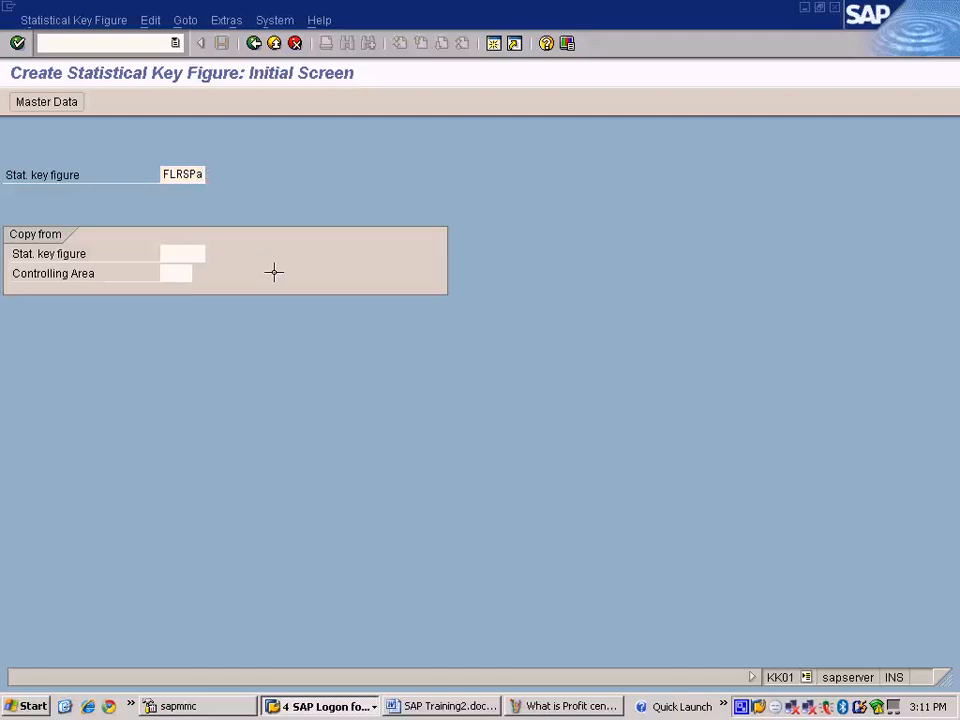
key(Return)
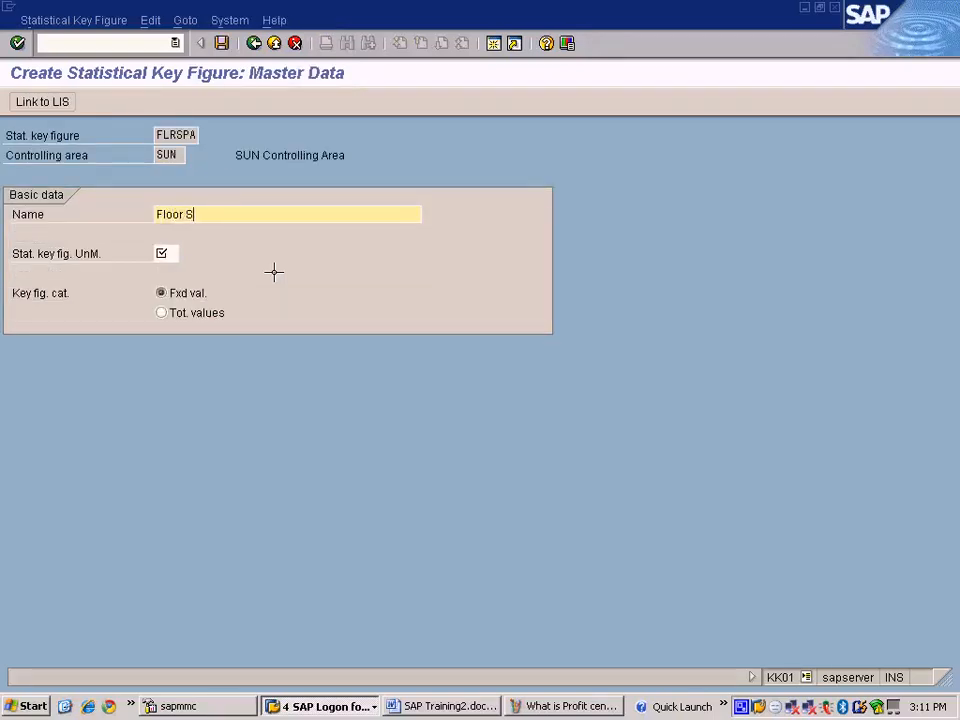
click(170, 254)
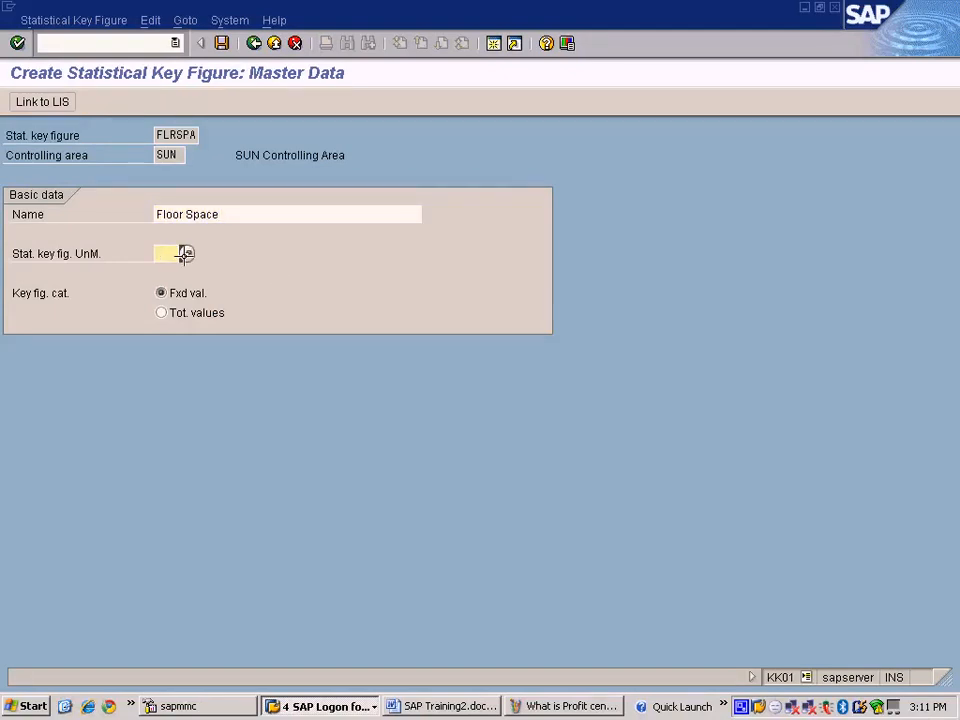
Step: Search the units of measure by the unit text Square and assign FT2, square foot, to the statistical key figure
click(187, 254)
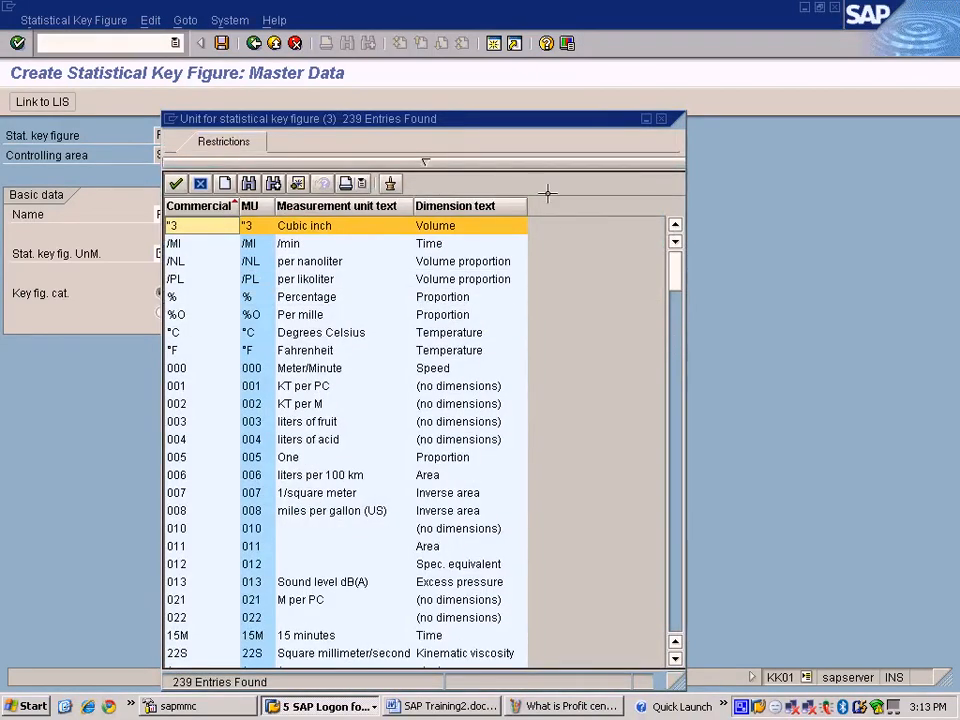
drag(491, 125, 589, 105)
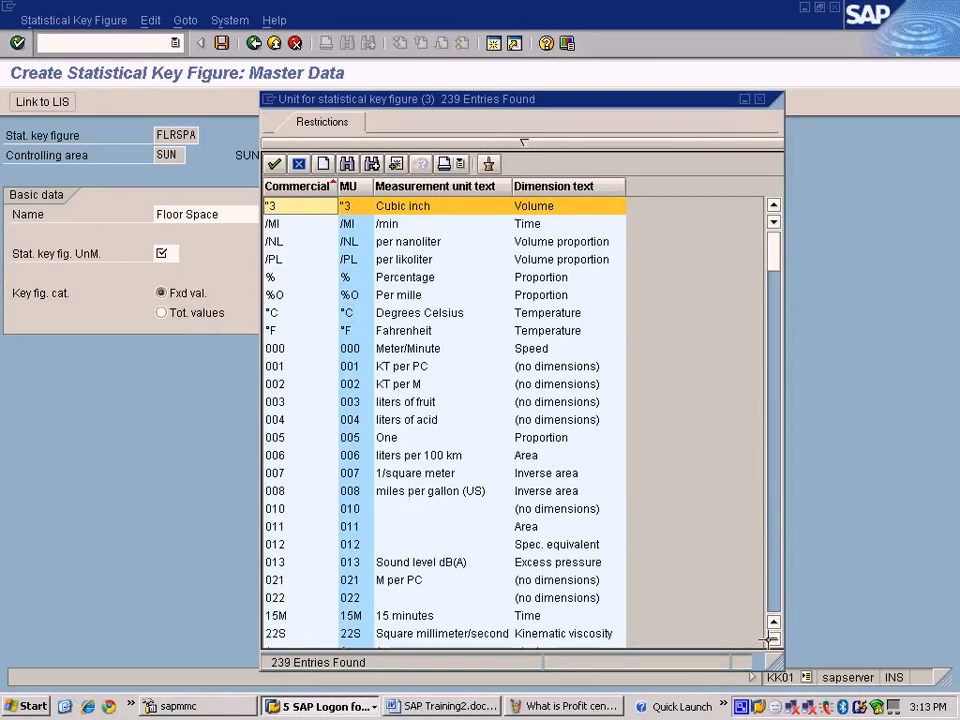
click(527, 146)
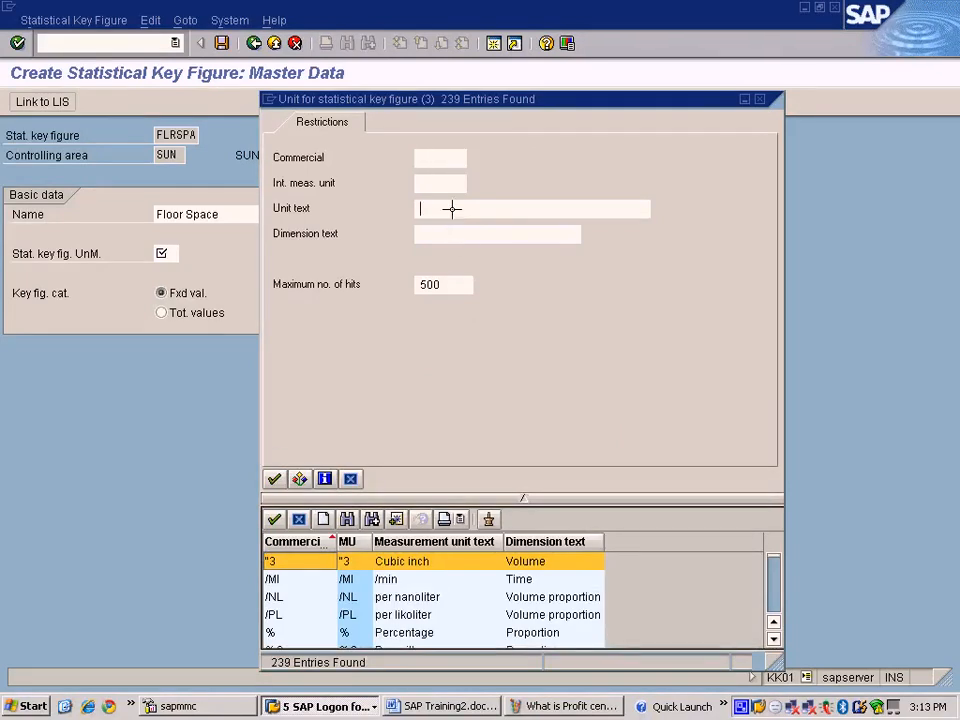
text(Square)
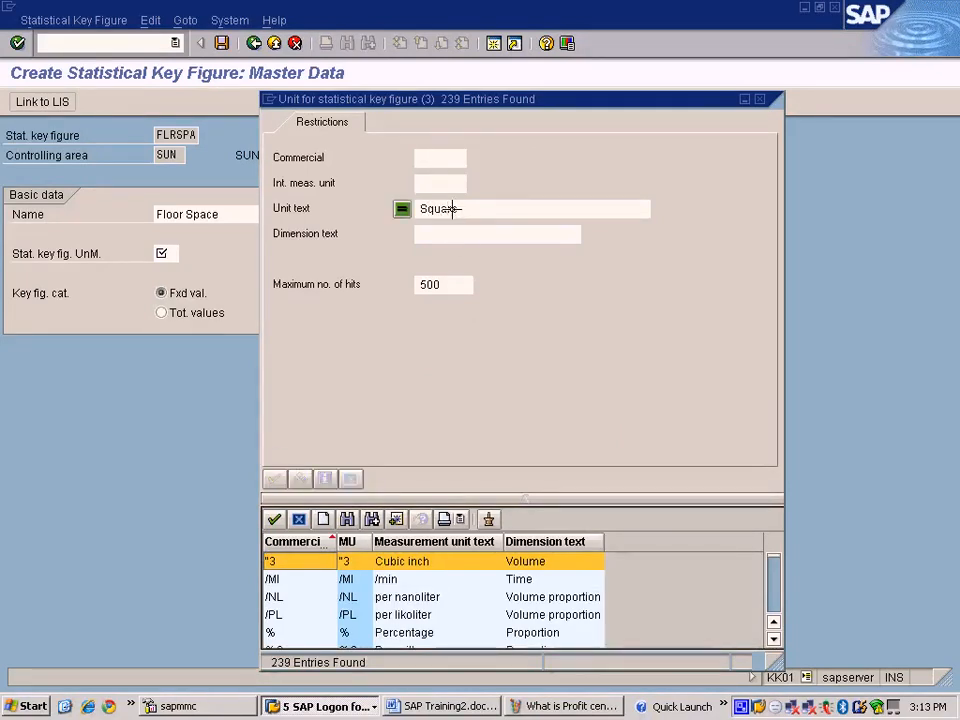
key(Return)
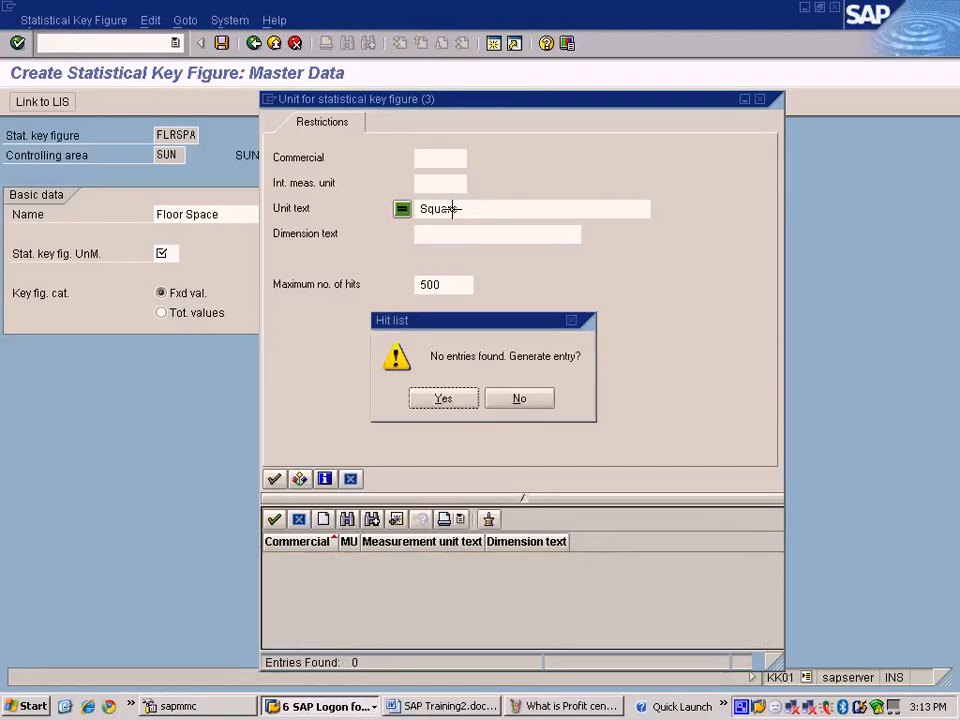
click(520, 397)
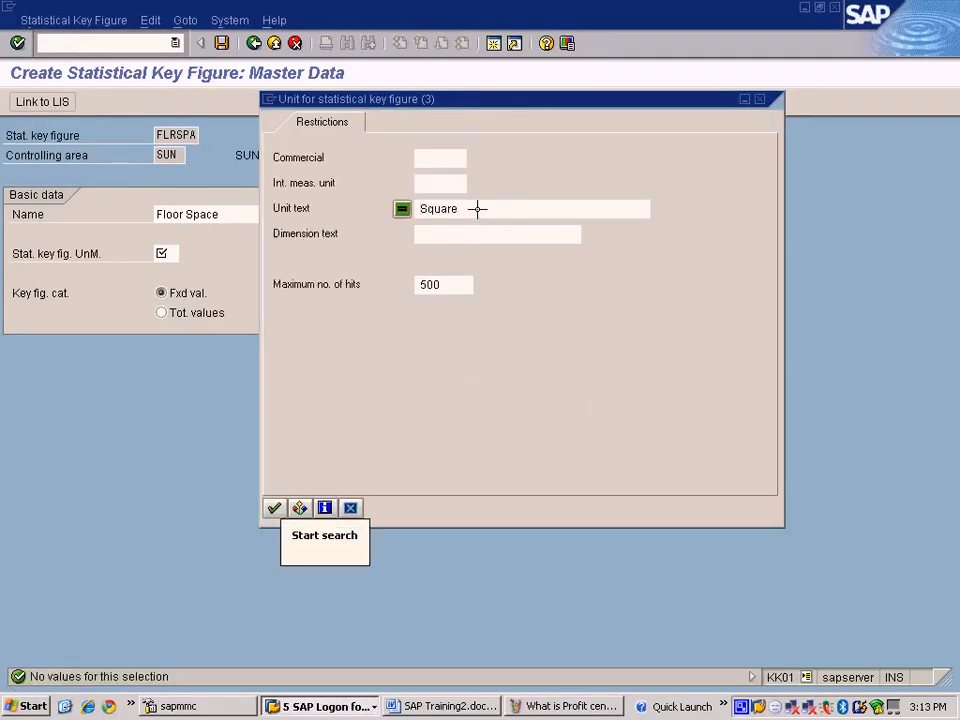
key(Return)
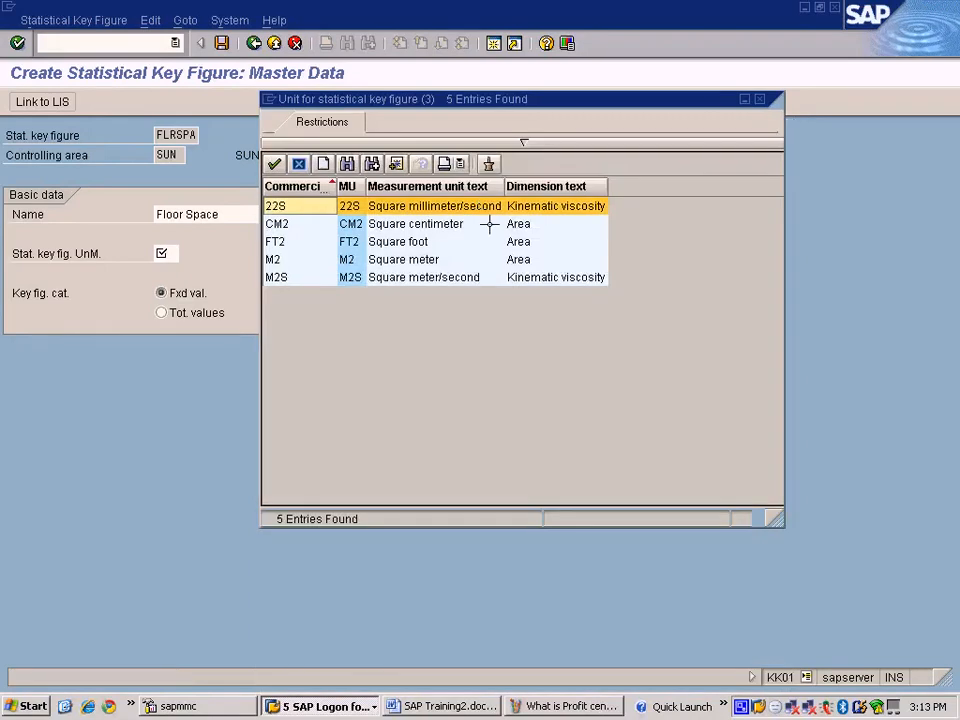
click(424, 241)
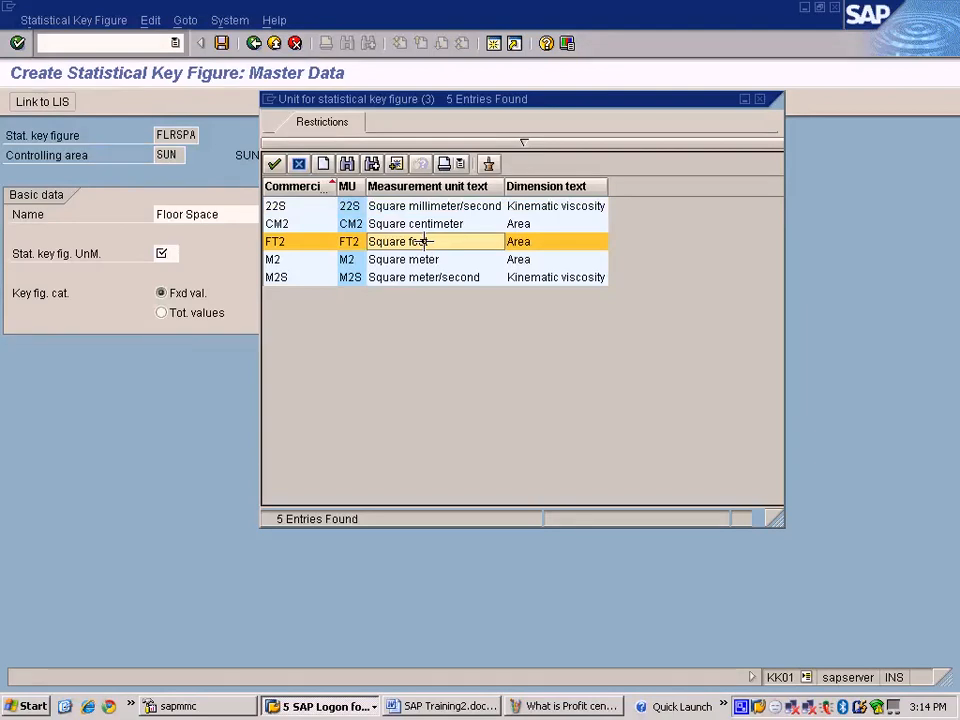
double_click(424, 241)
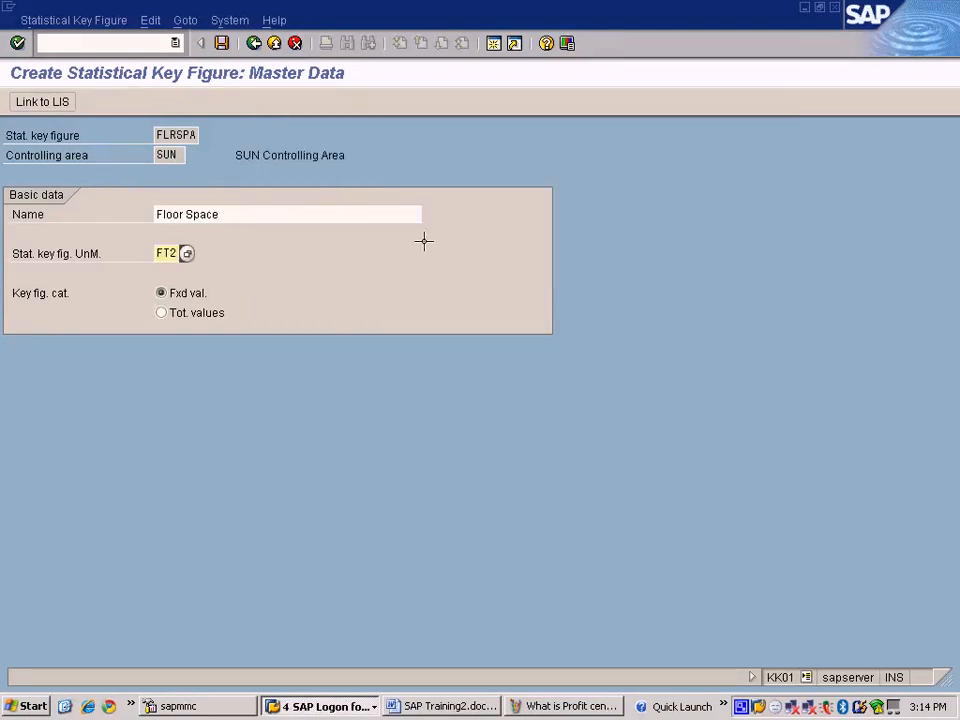
Step: Set the key figure category to total values, save the Floor Space key figure and return to the SAP menu
click(200, 312)
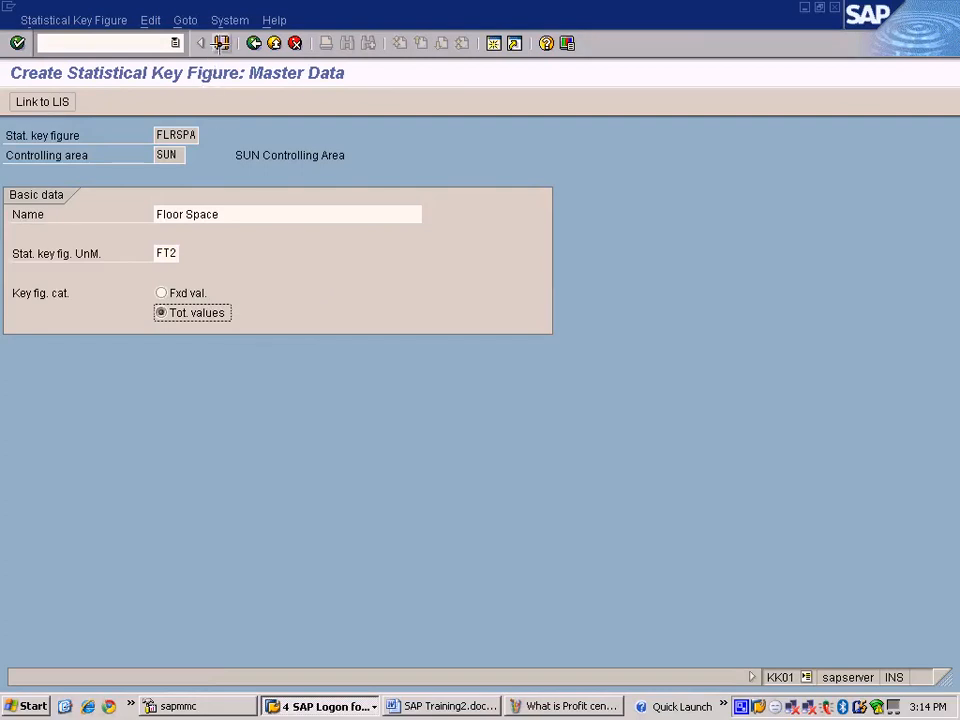
click(220, 43)
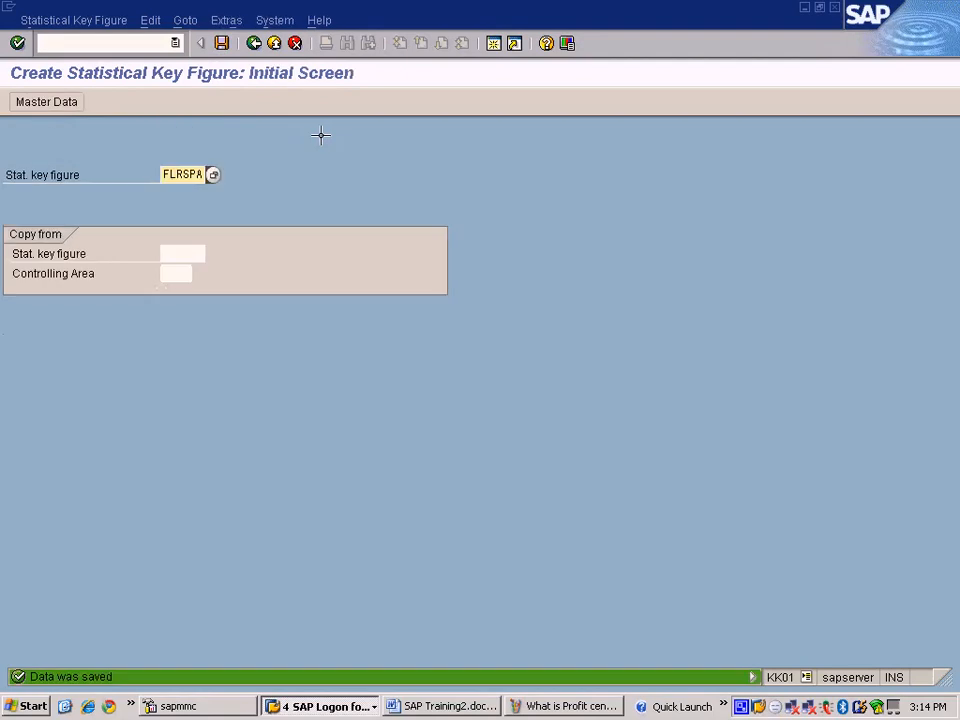
click(254, 43)
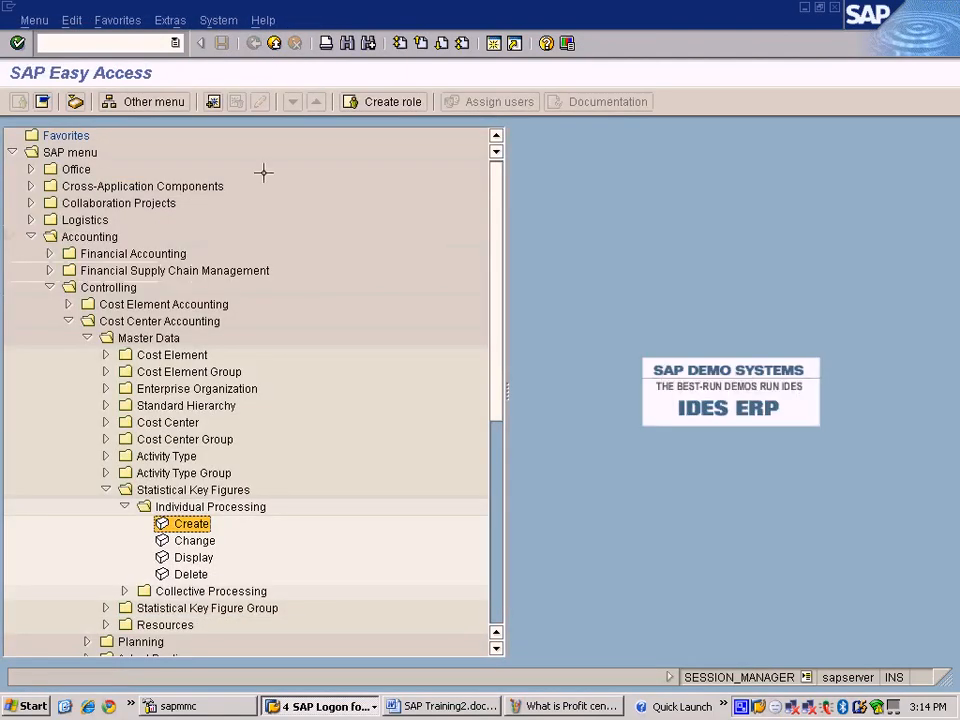
Step: Open the entry of statistical key figures under the actual postings of Cost Center Accounting
double_click(126, 488)
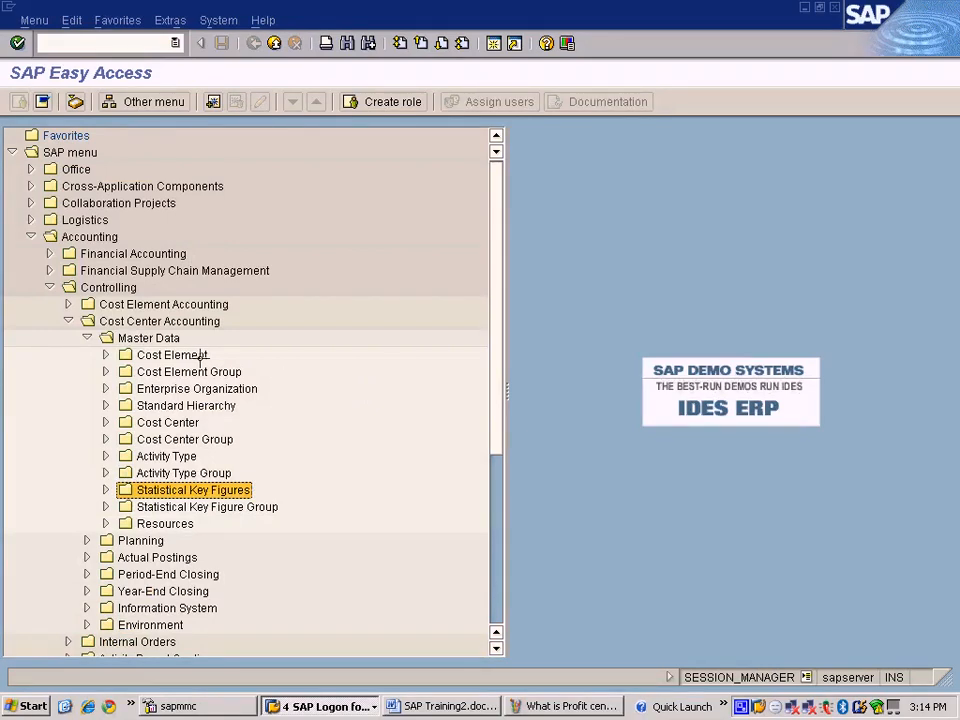
double_click(104, 338)
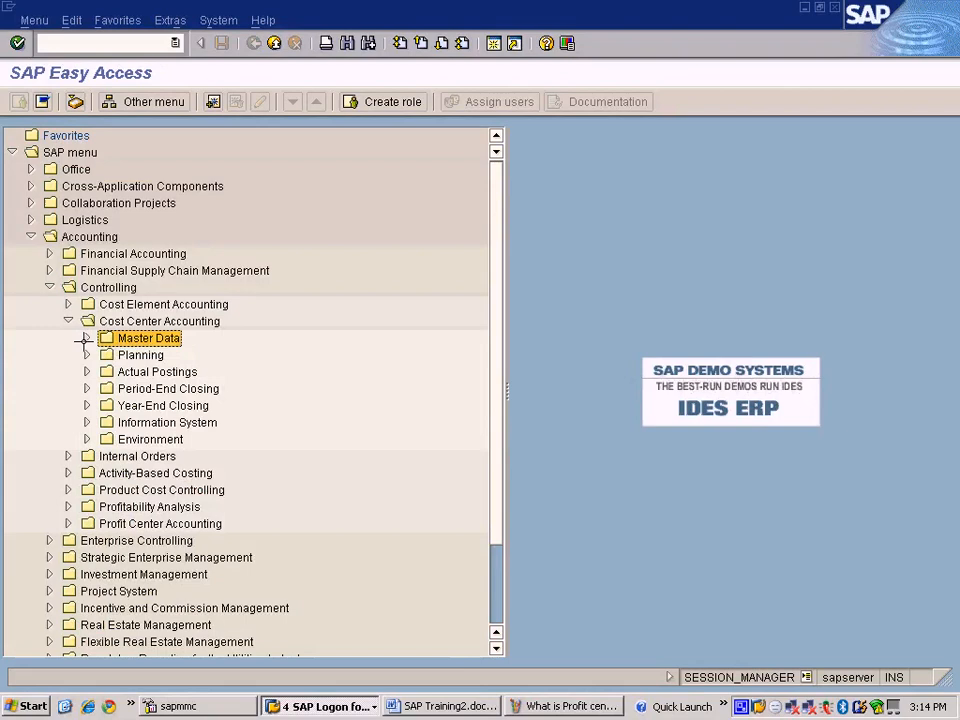
click(85, 338)
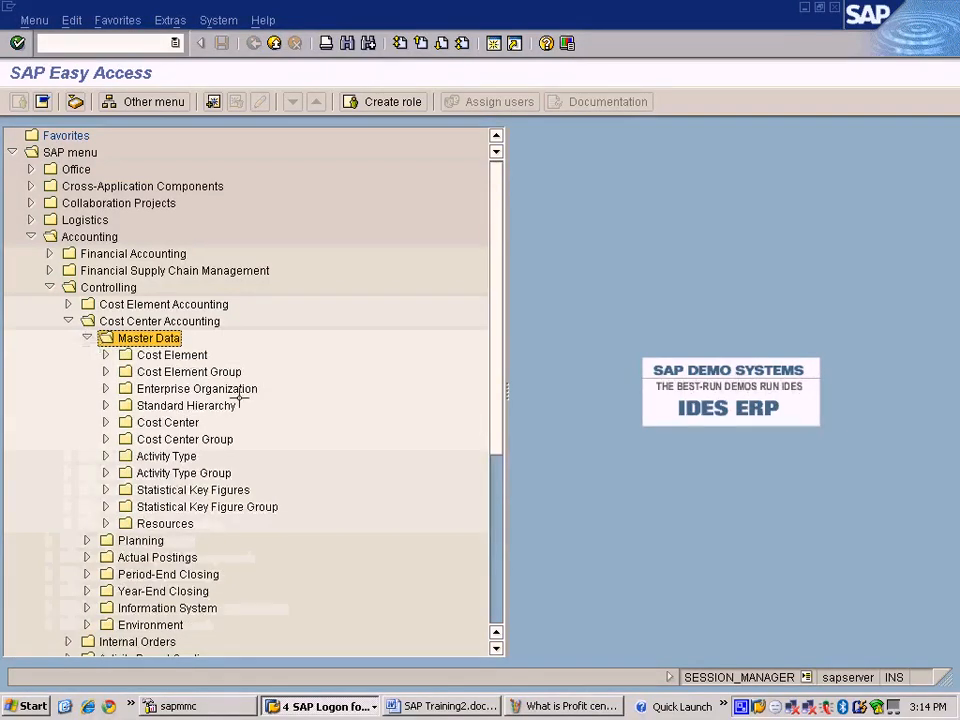
scroll(236, 444, down, 2)
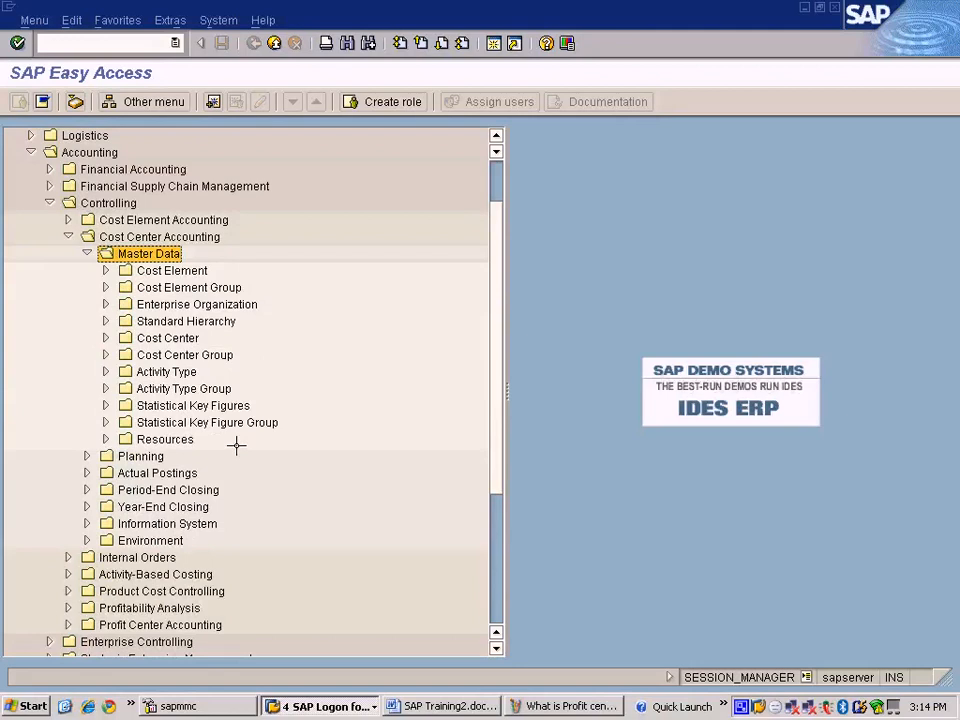
click(86, 473)
scroll(85, 473, down, 3)
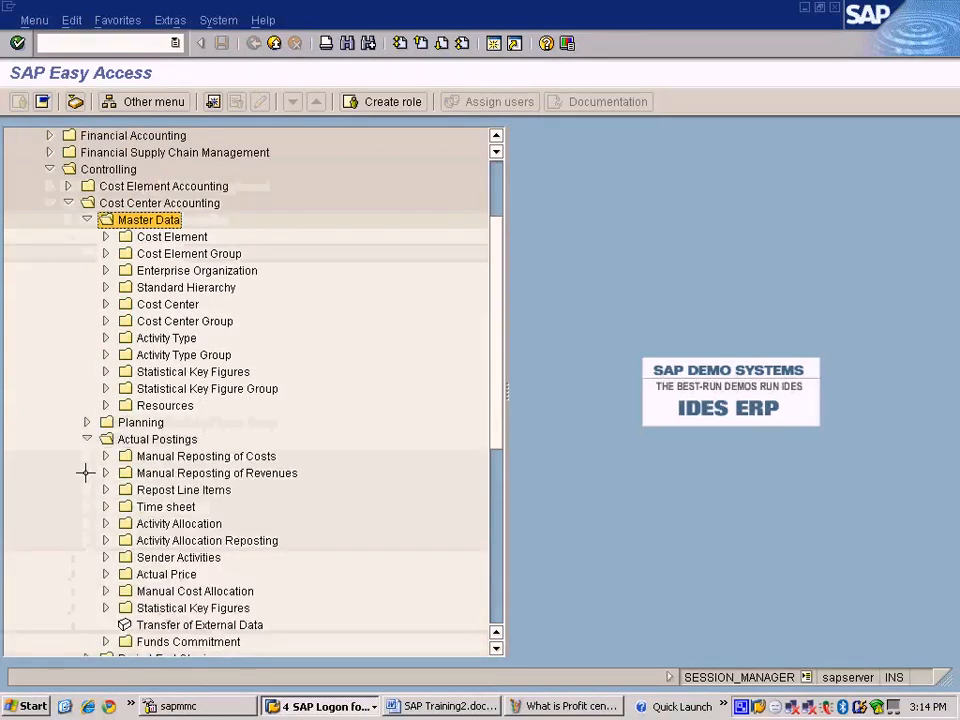
scroll(96, 489, down, 1)
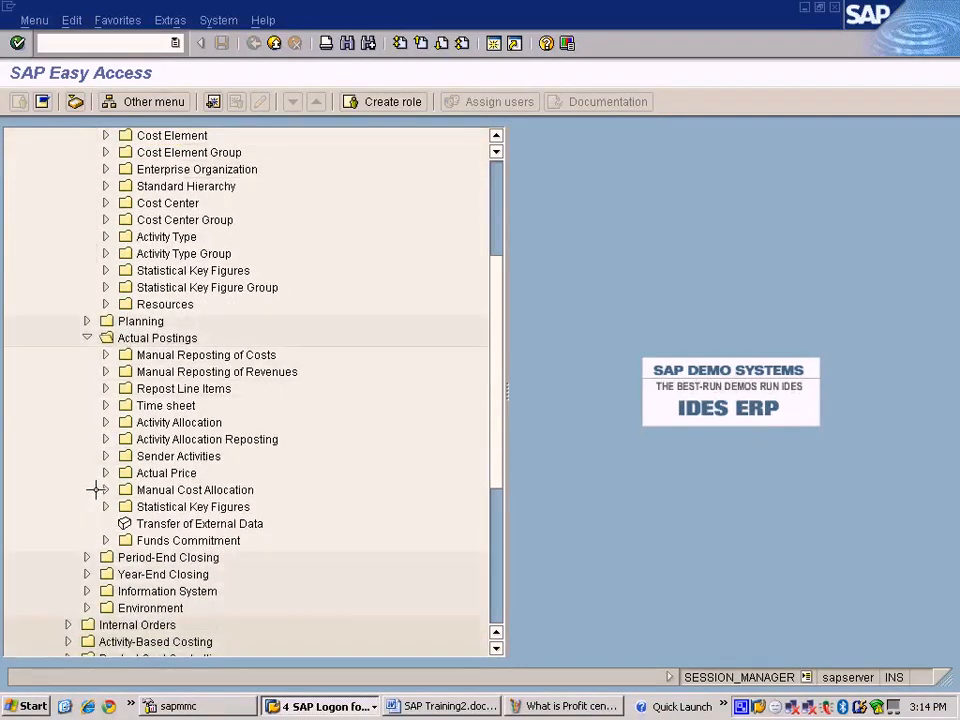
click(105, 507)
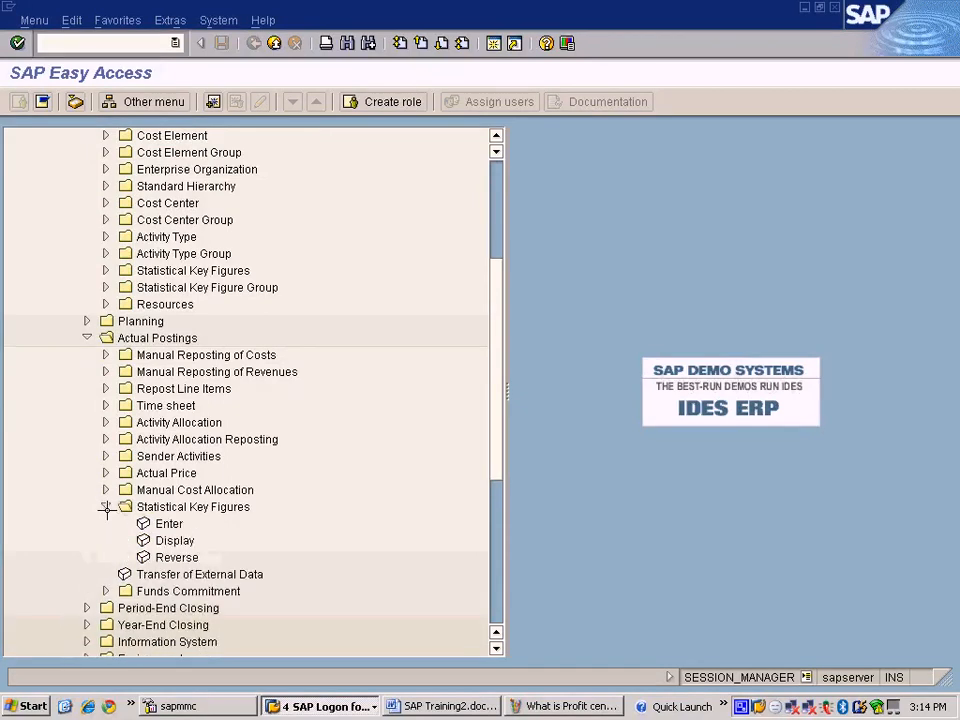
click(158, 523)
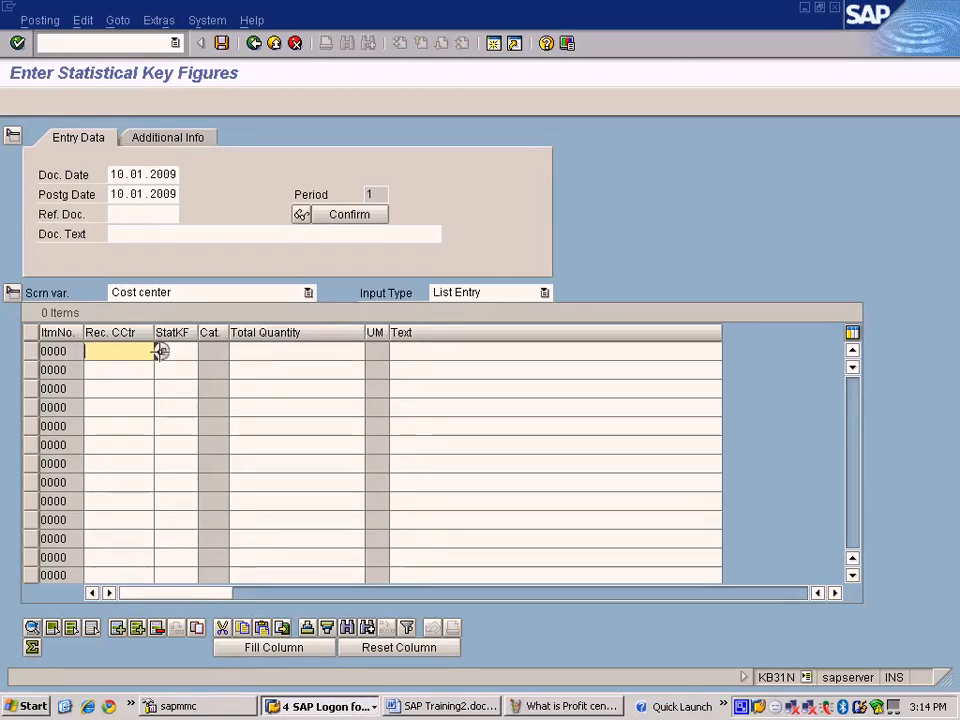
Step: Check the Bikes and Cars showroom areas in the Paint diagram and return to the SAP key figure entry
click(565, 706)
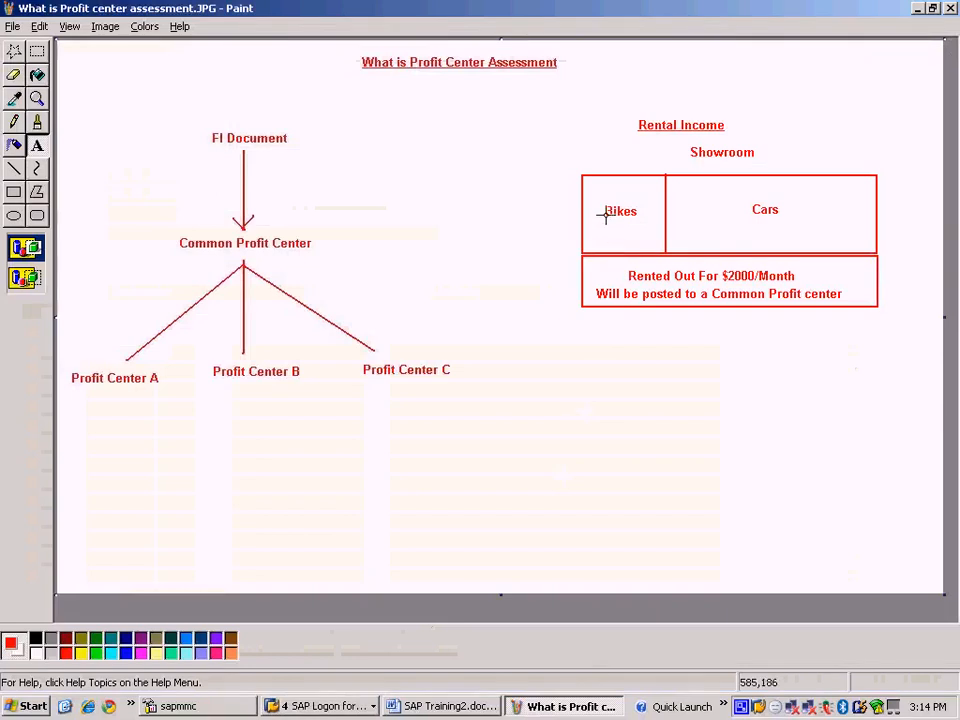
key(alt+Tab)
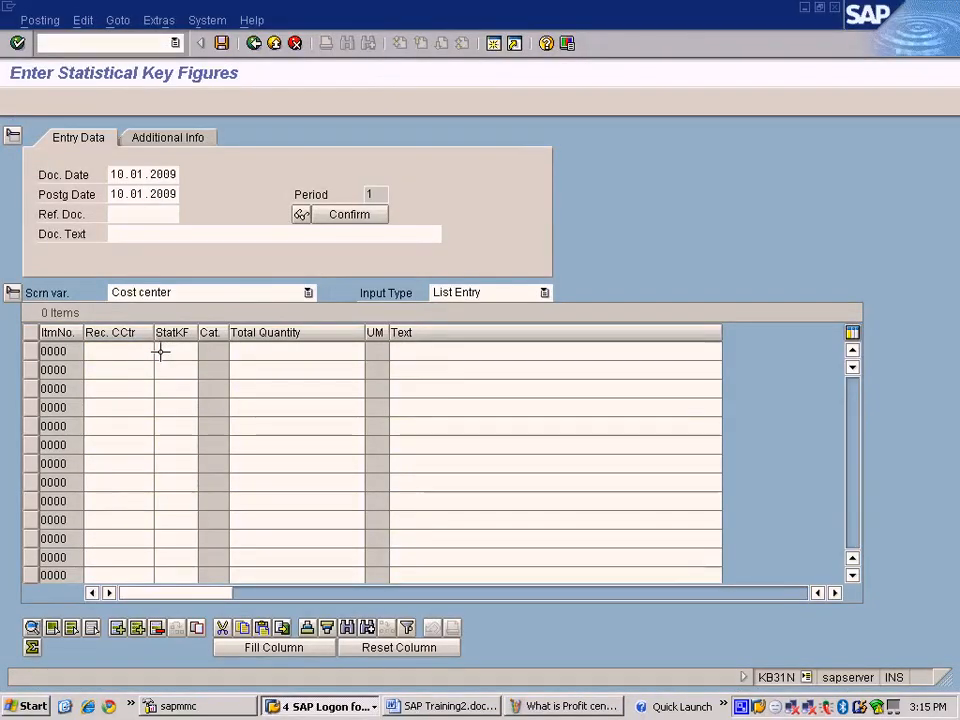
Step: Look up the cost centers of controlling area SUN and pick BIKES as the first line's receiver
key(F4)
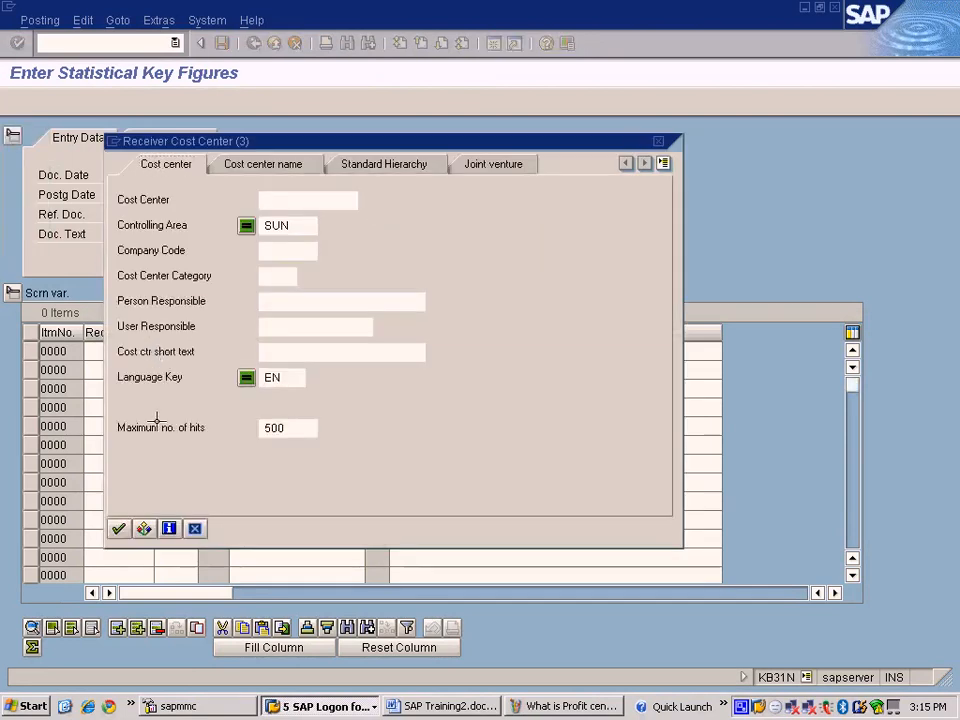
click(117, 526)
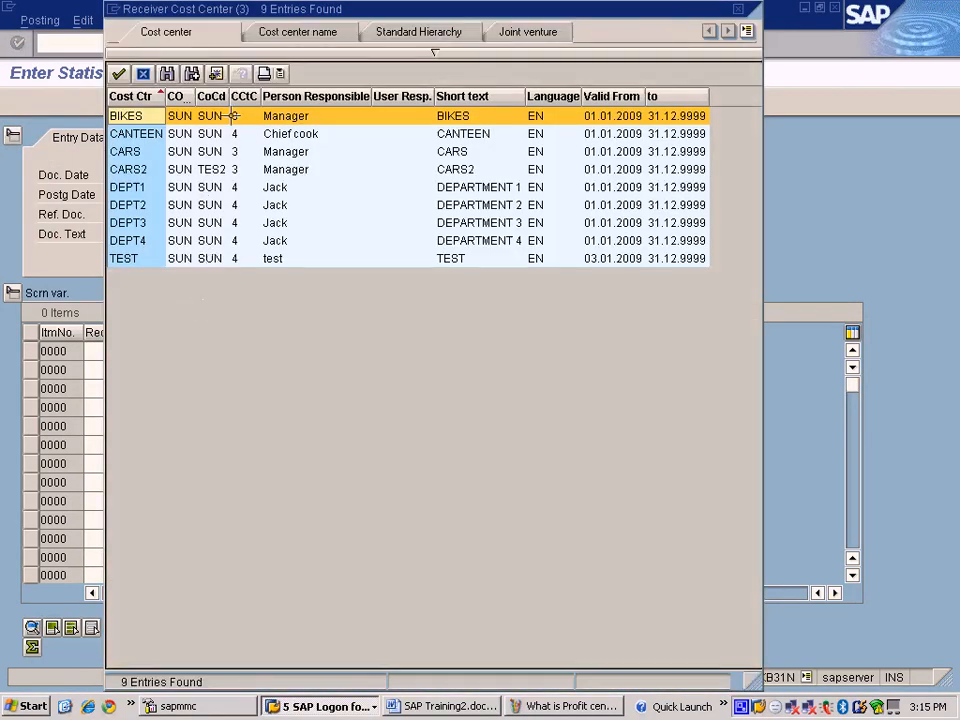
double_click(229, 114)
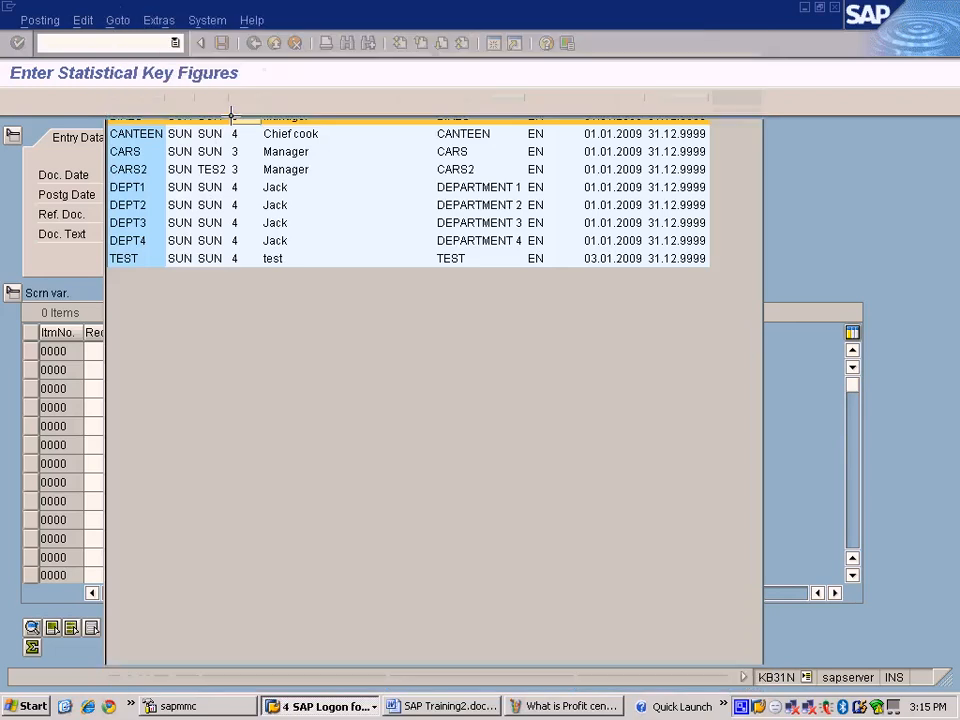
Step: Assign the FLRSPA key figure of controlling area SUN to the BIKES line with a total quantity of 300
click(176, 353)
click(206, 351)
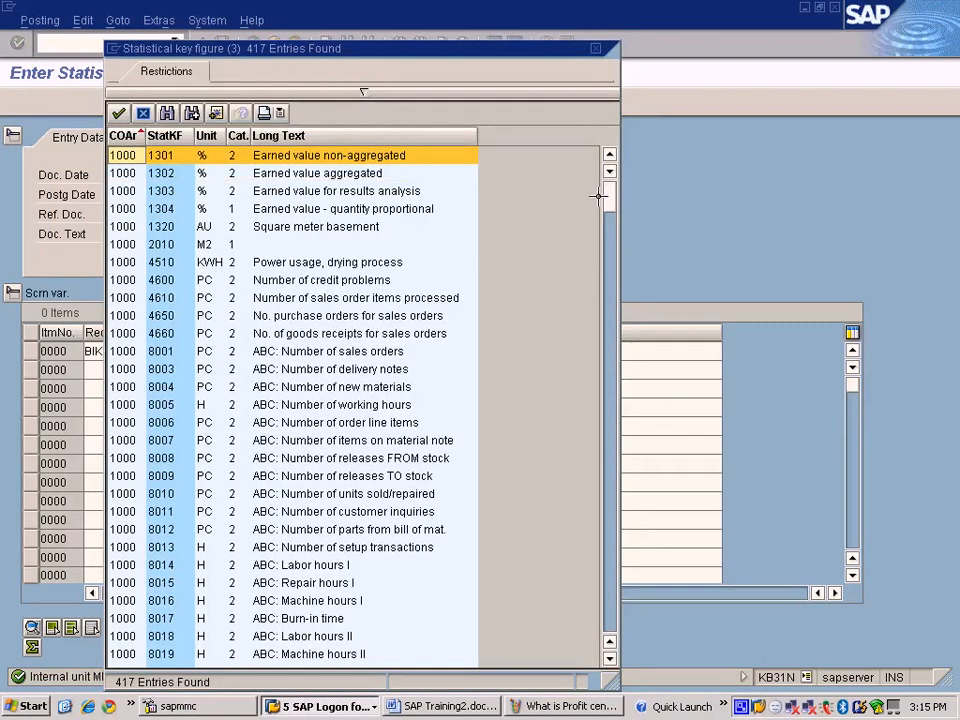
drag(611, 197, 607, 620)
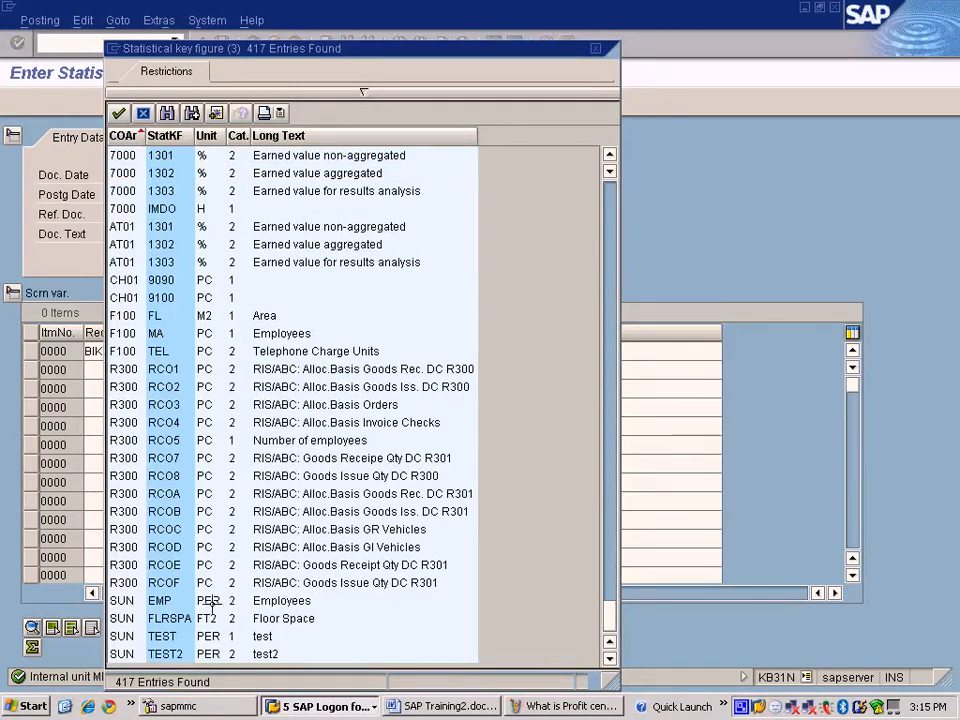
click(181, 618)
double_click(181, 618)
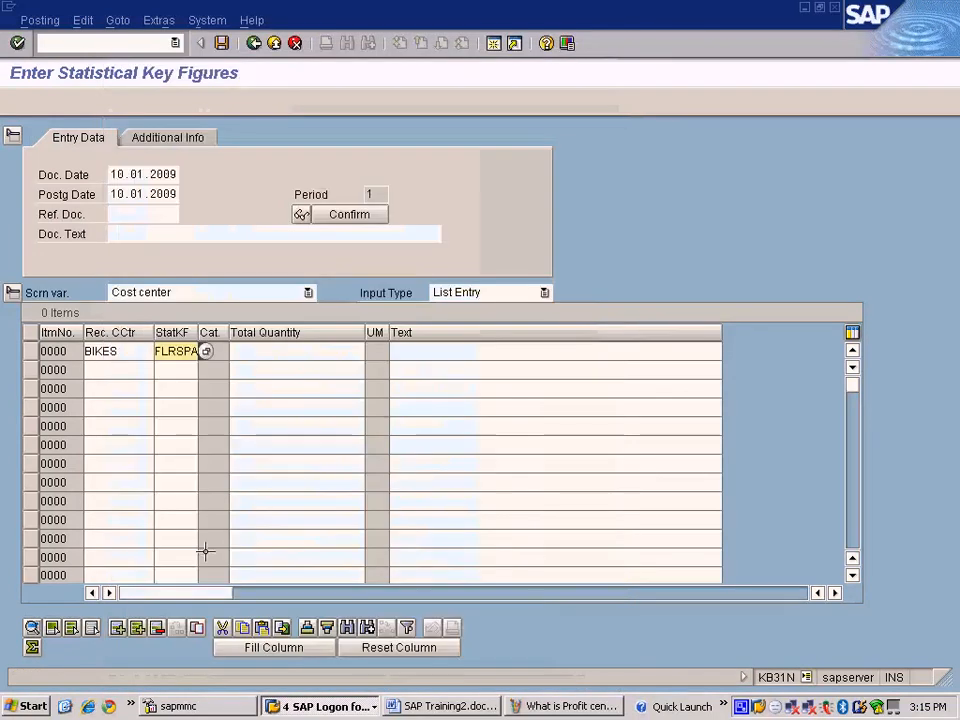
click(268, 353)
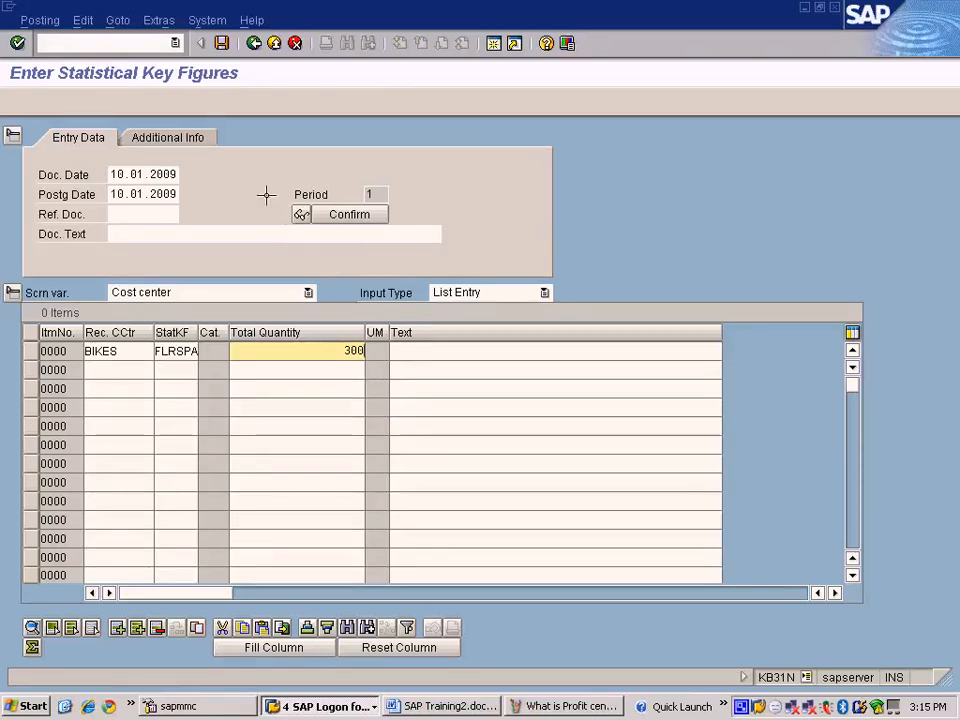
Step: Add a second line for cost center Cars with the copied key figure FLRSPA and a total quantity of 700
click(115, 370)
text(Cars)
key(Tab)
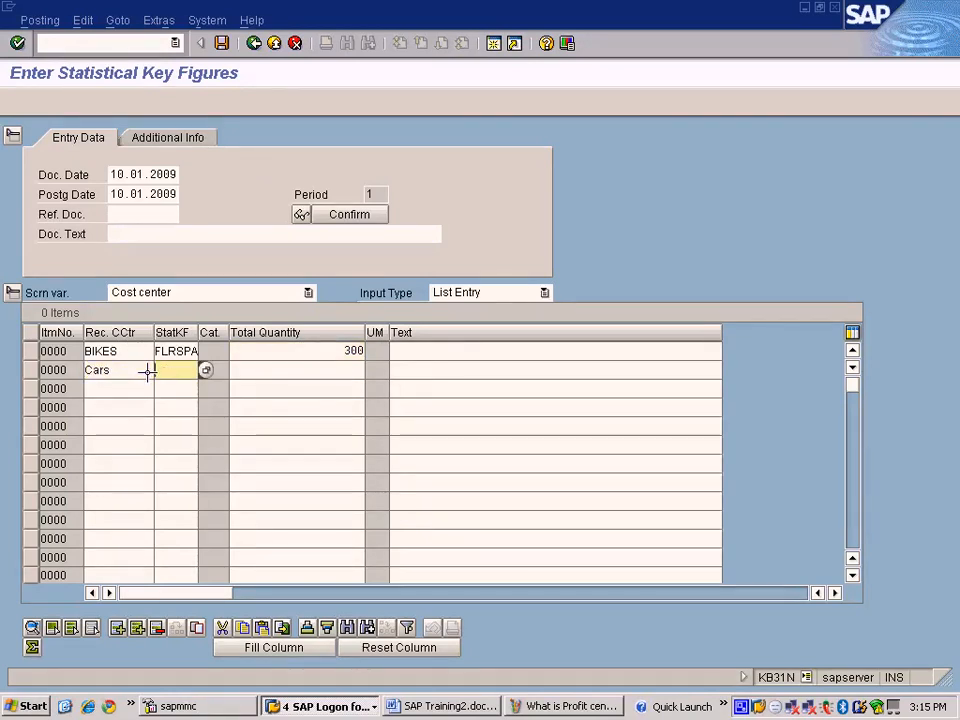
click(172, 352)
double_click(172, 352)
key(ctrl+c)
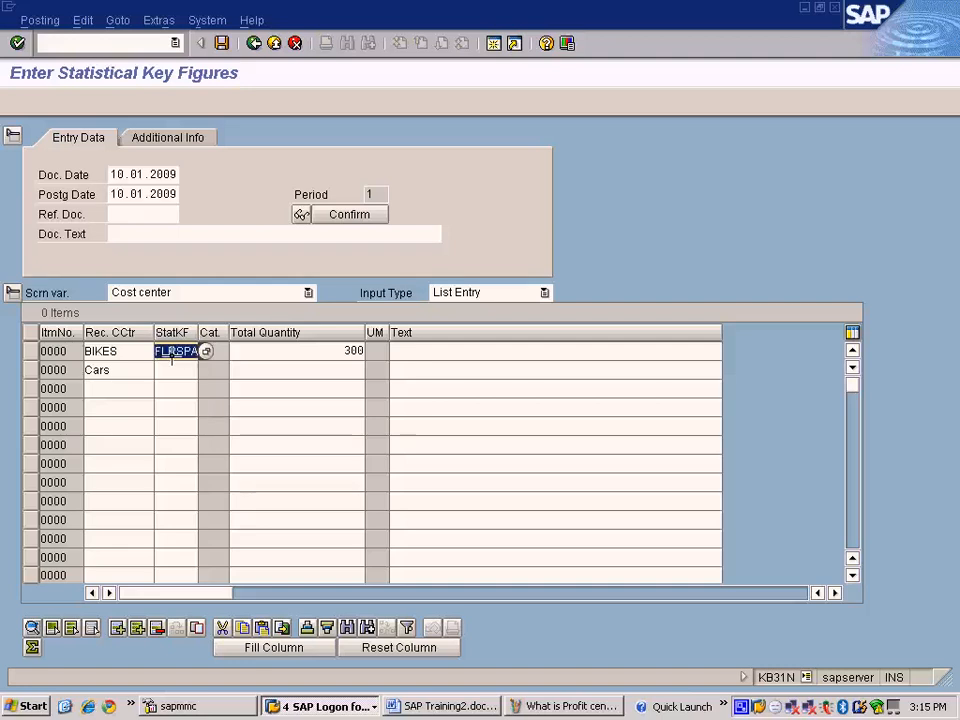
click(169, 369)
key(ctrl+v)
click(344, 362)
text(70)
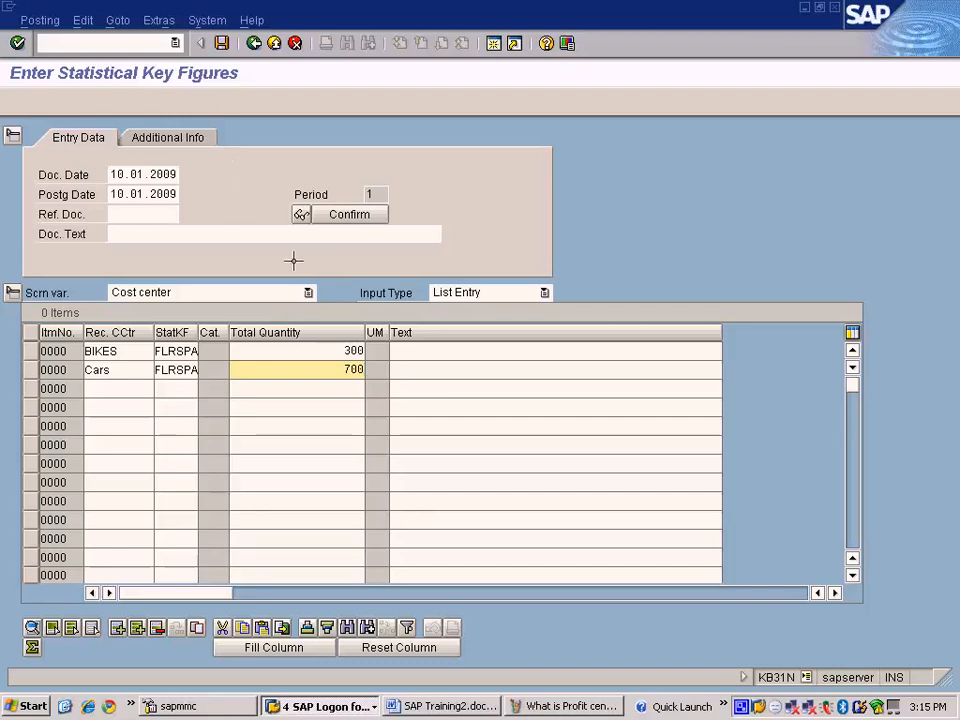
Step: Check the available screen variants of the key figure entry and return to the SAP menu
click(308, 292)
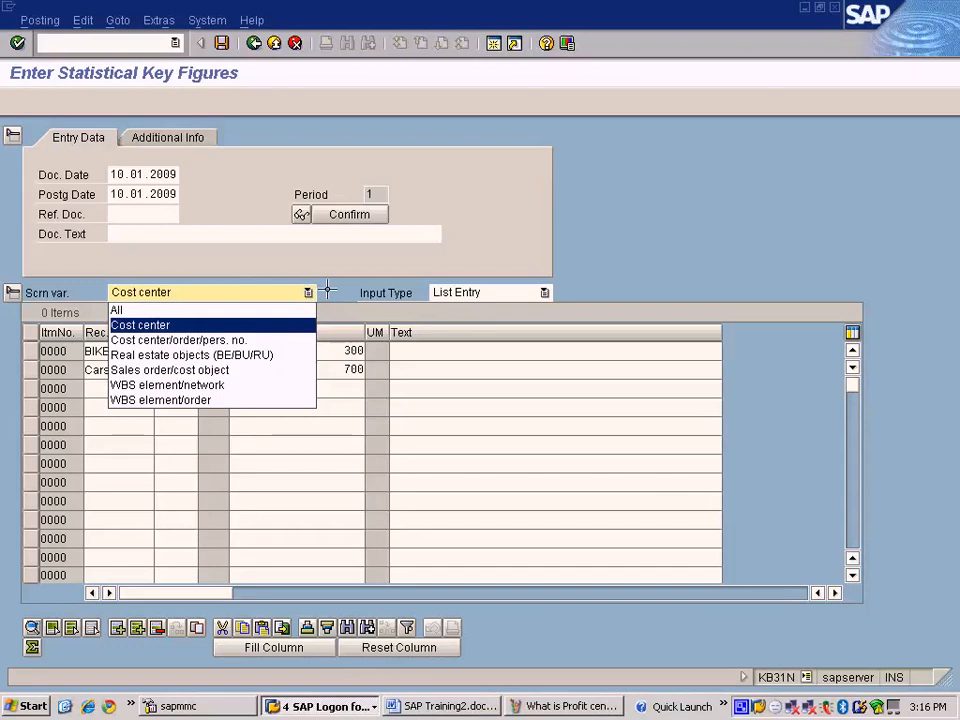
click(327, 289)
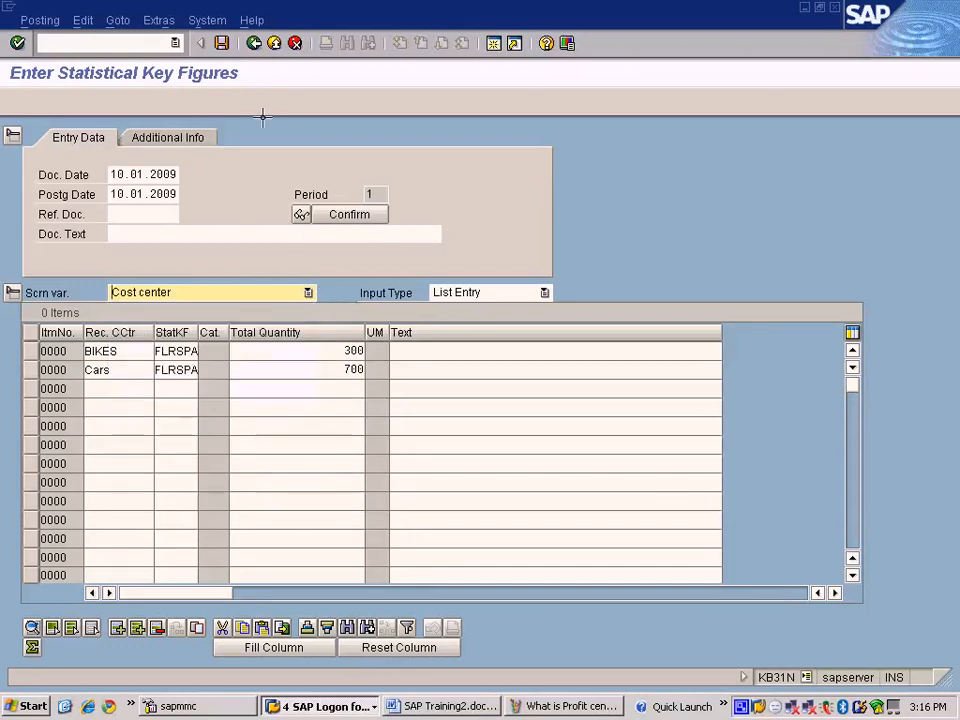
click(273, 47)
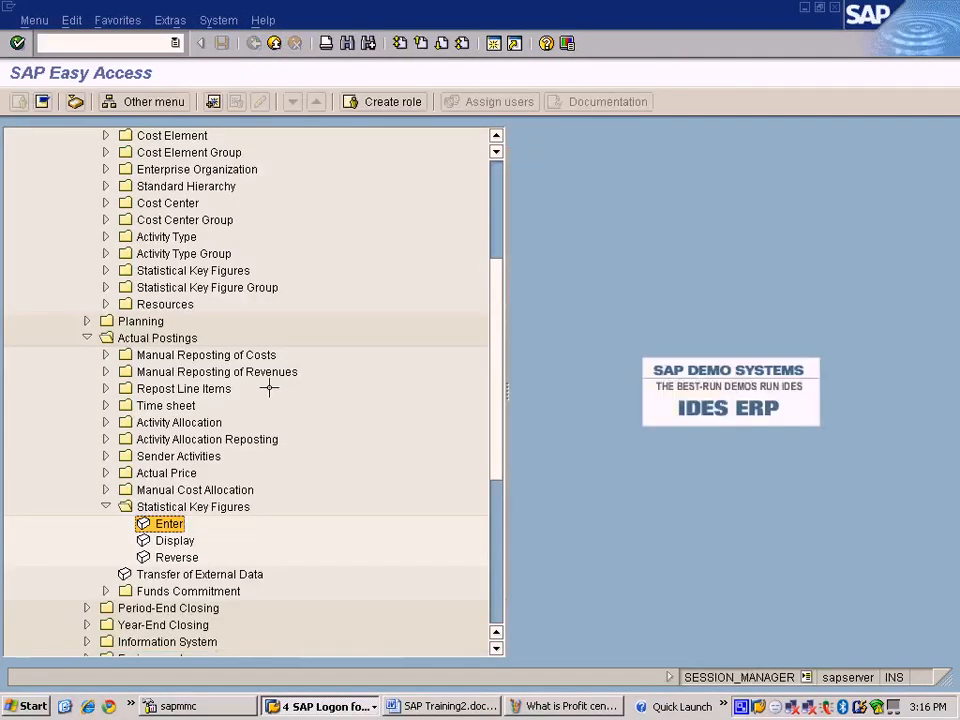
Step: Collapse the Actual Postings and Master Data folders under Cost Center Accounting
scroll(204, 320, down, 4)
click(181, 342)
scroll(183, 340, up, 3)
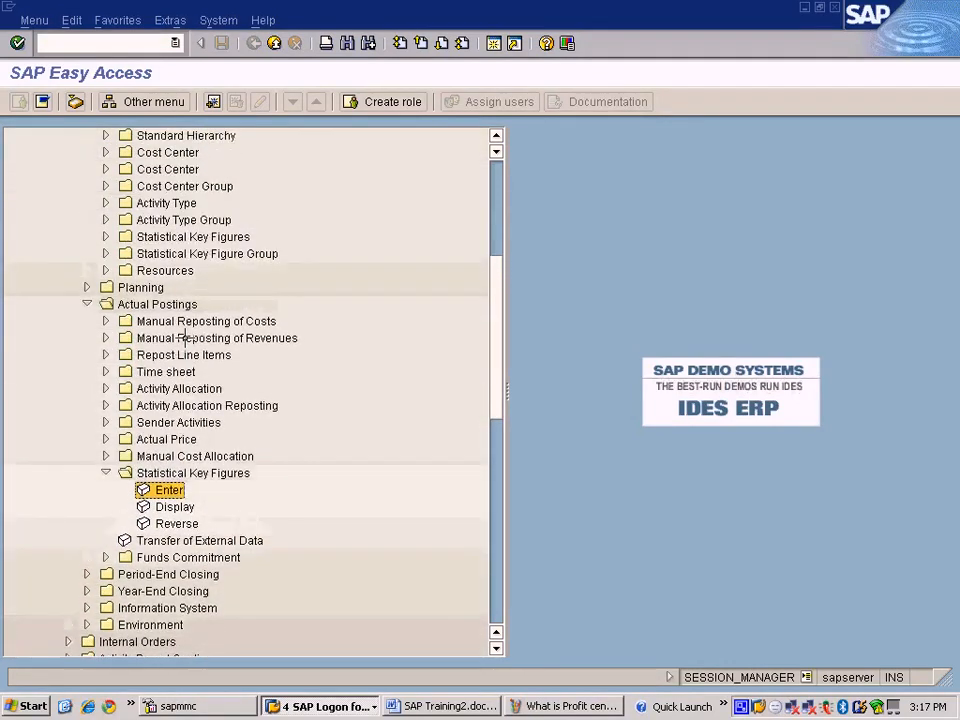
scroll(183, 338, up, 2)
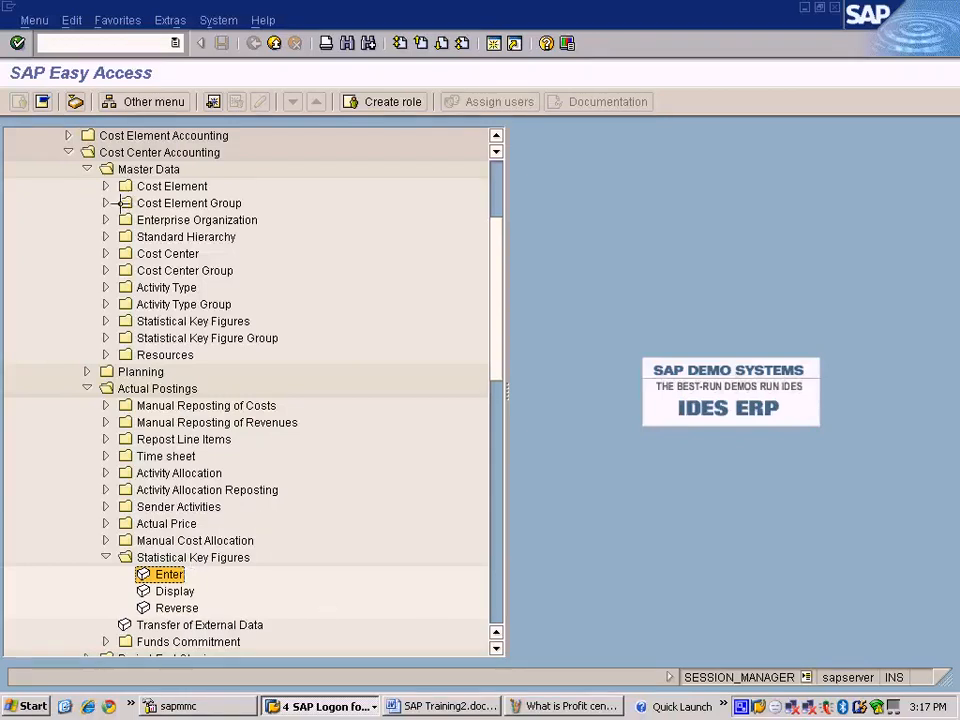
click(158, 390)
click(163, 575)
click(85, 388)
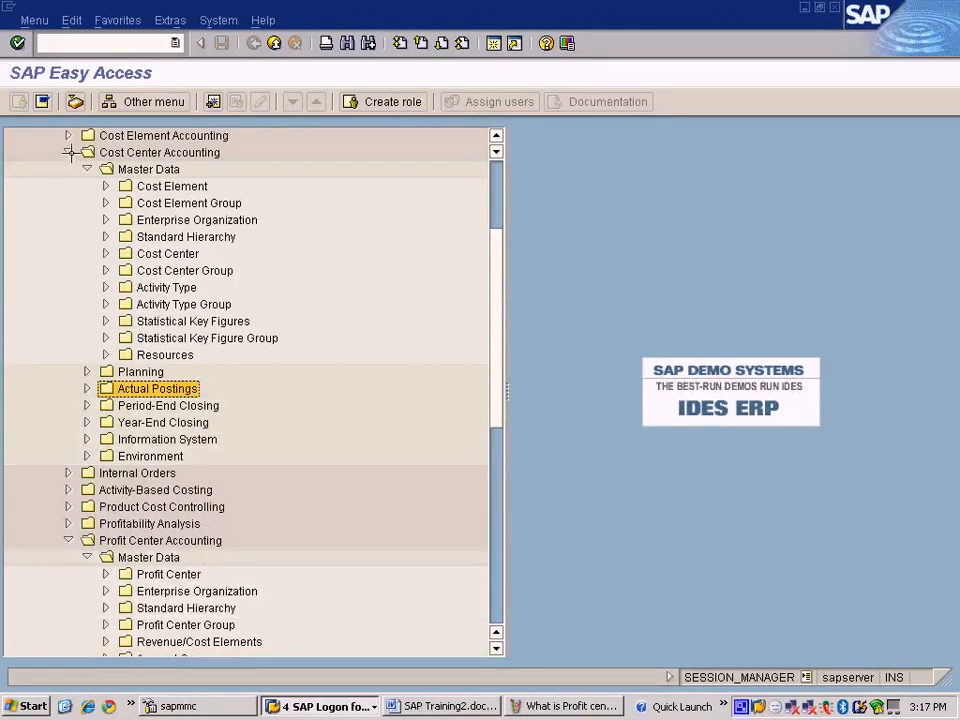
click(87, 169)
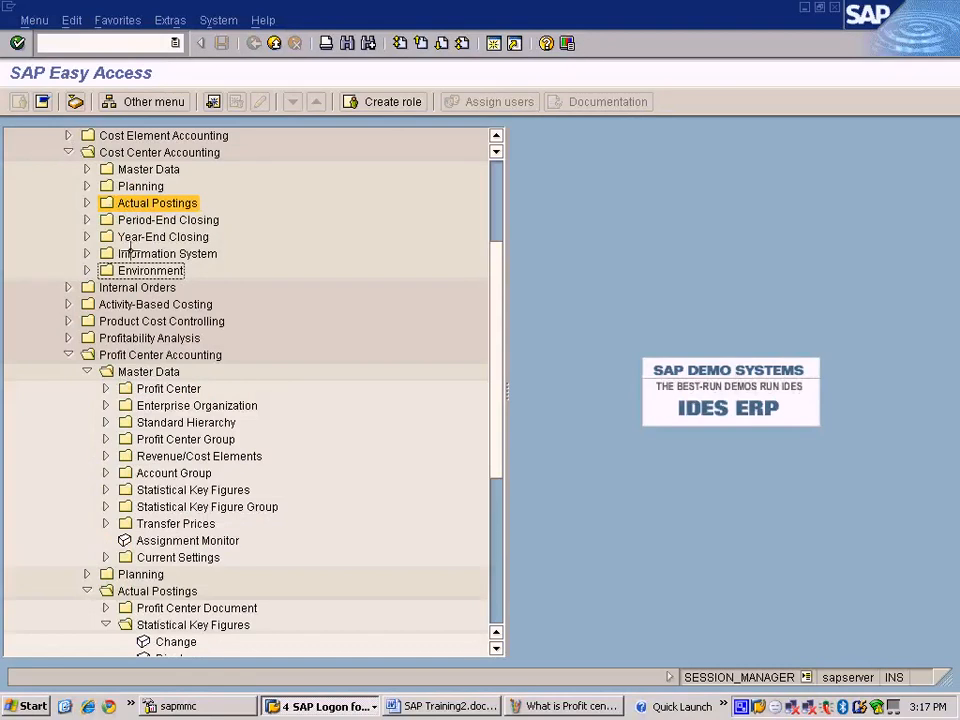
Step: Examine the Statistical Key Figures functions under the actual postings of Profit Center Accounting
click(168, 355)
scroll(170, 354, down, 2)
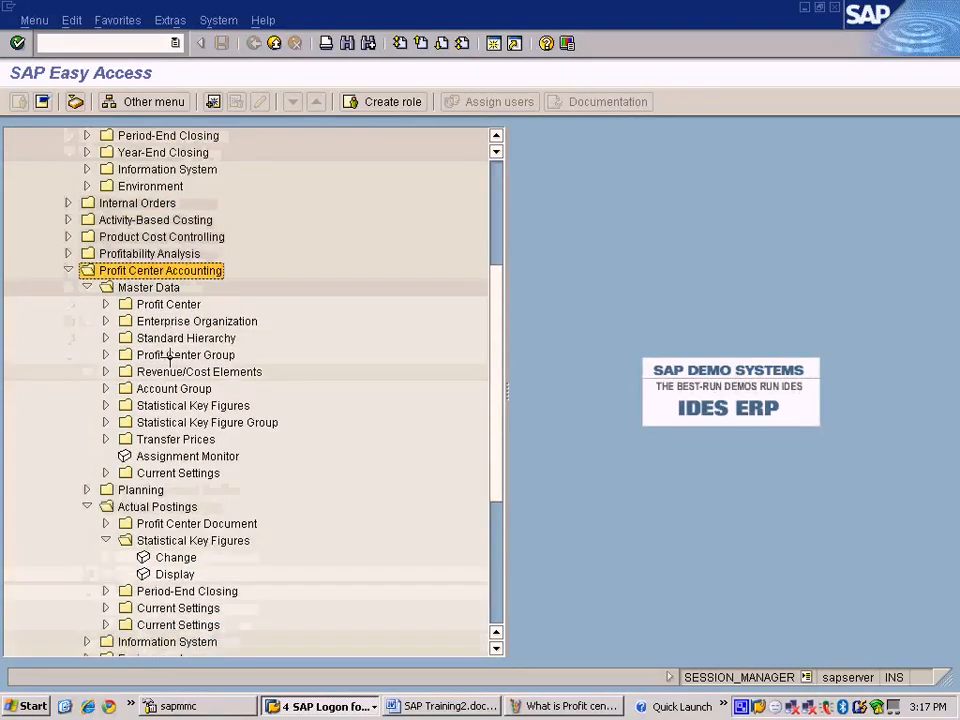
scroll(170, 354, down, 1)
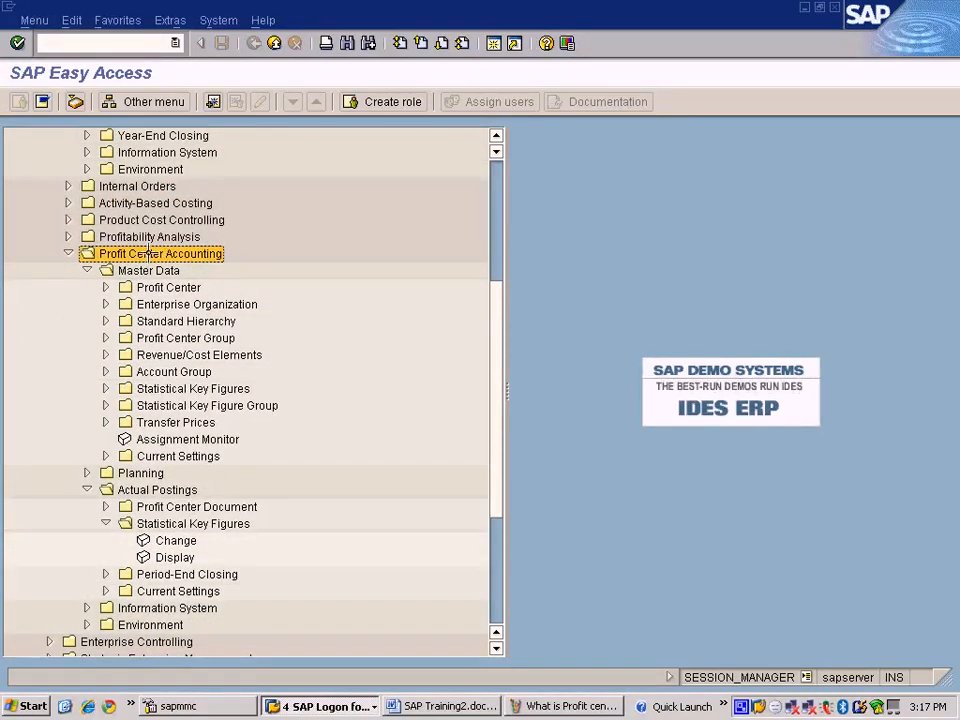
click(155, 489)
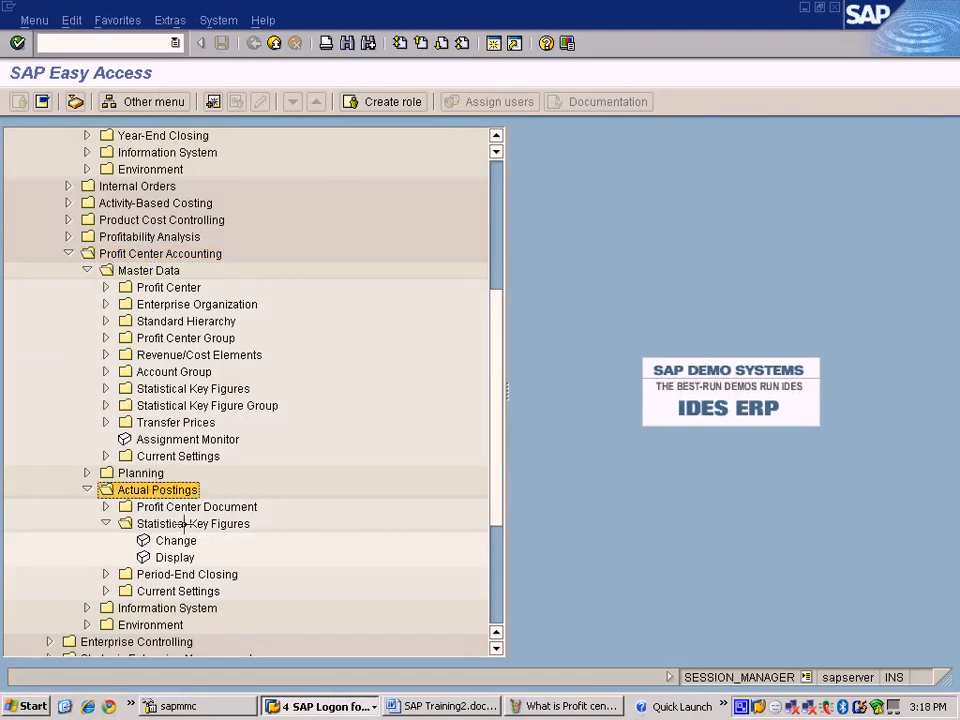
click(185, 523)
Step: Display the FLRSPA key figure from the Cost Center Accounting master data and return to the SAP menu
scroll(162, 540, up, 3)
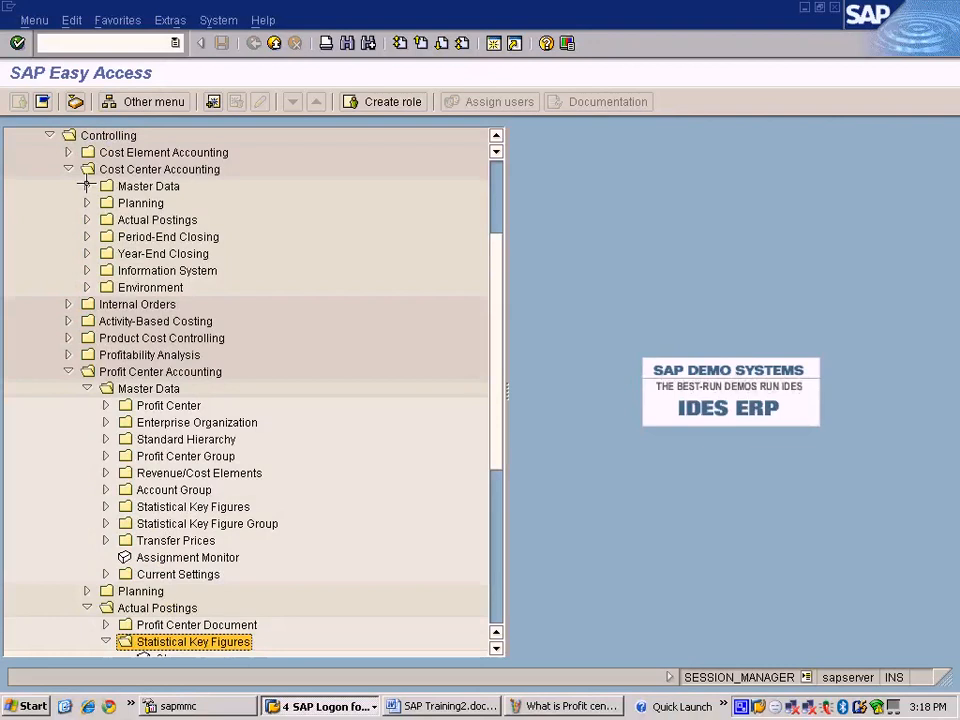
click(86, 186)
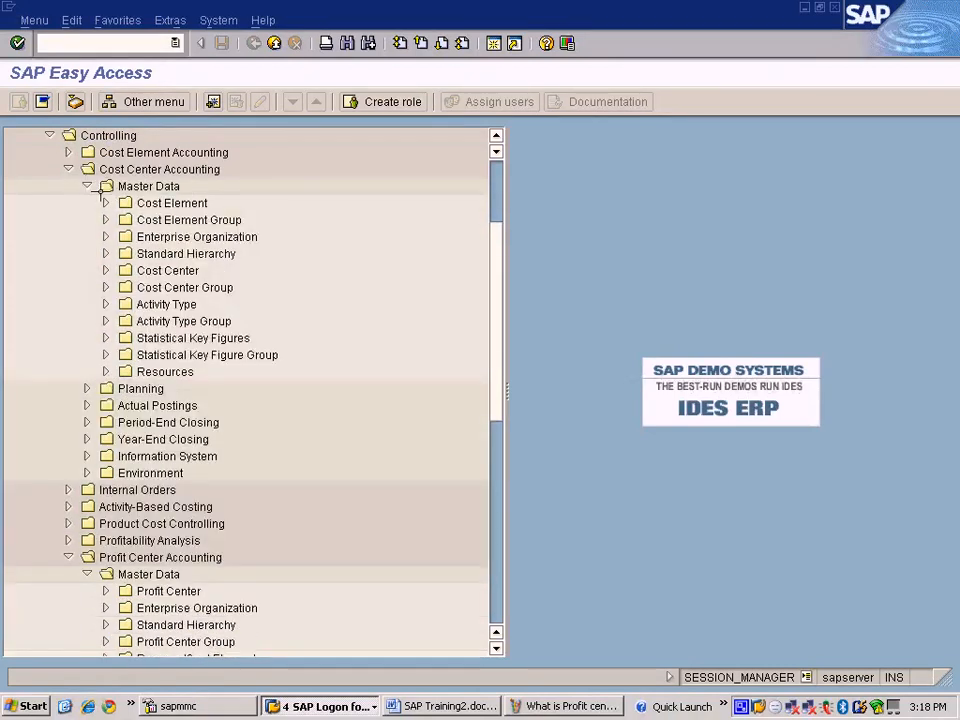
click(105, 338)
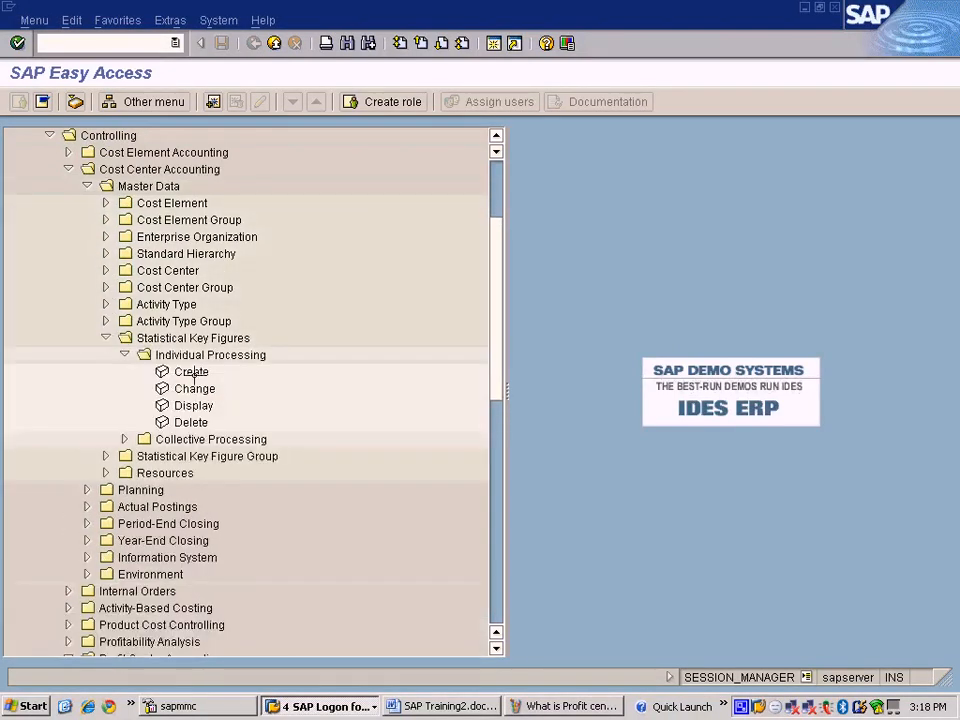
double_click(193, 405)
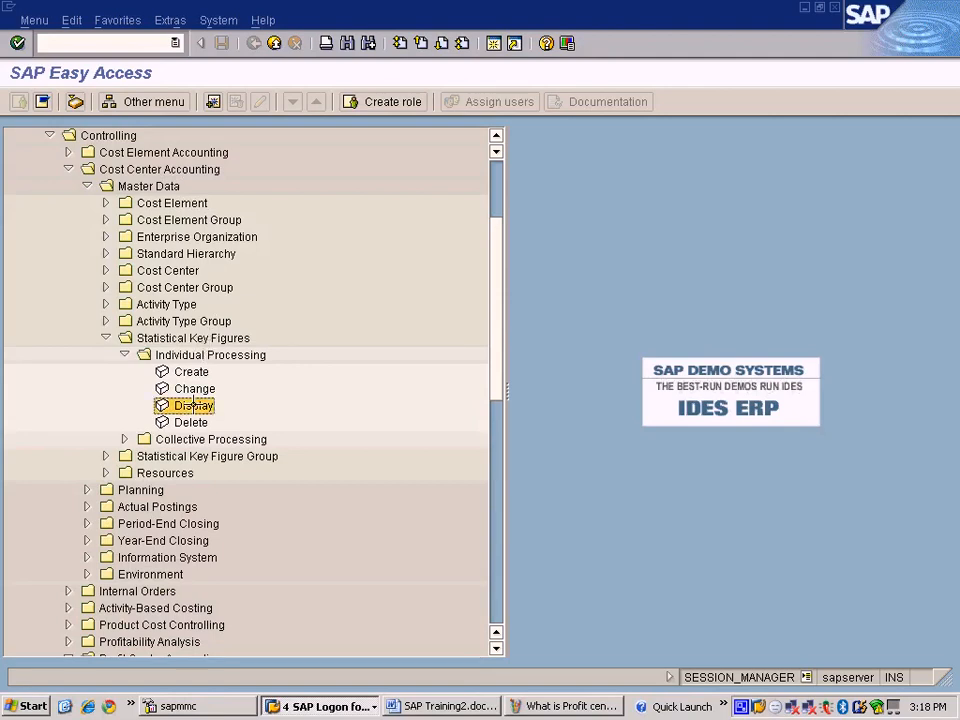
key(Return)
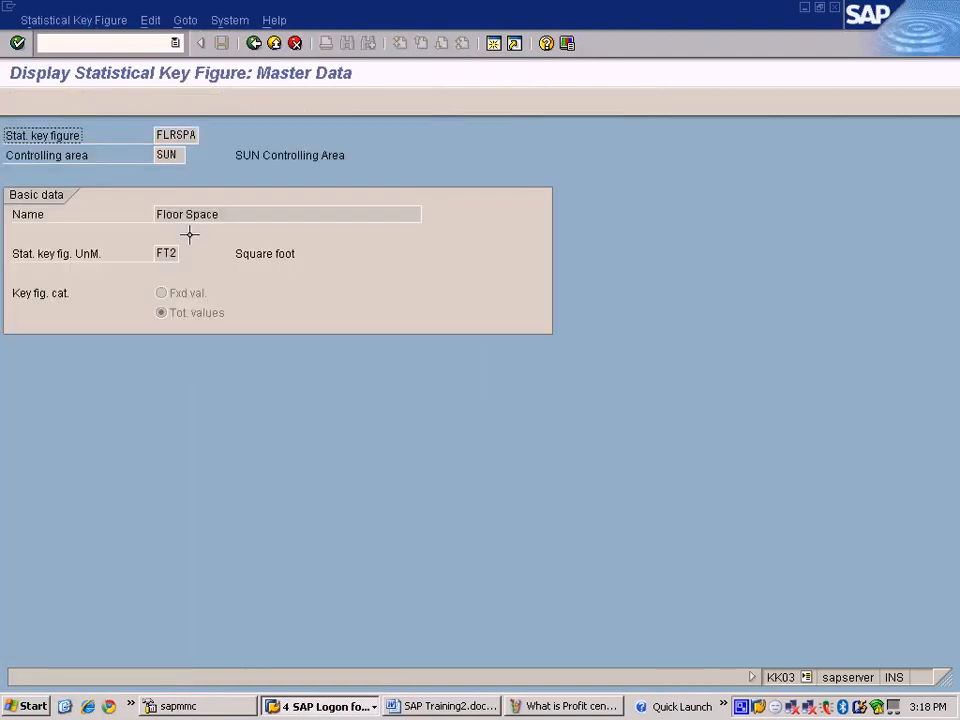
click(254, 43)
click(254, 43)
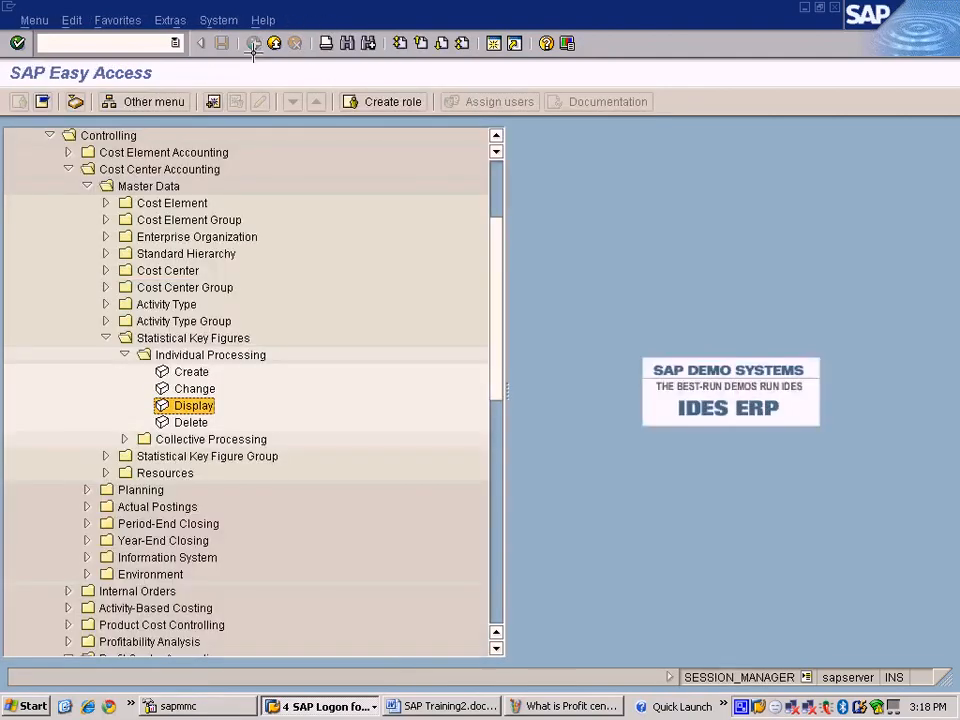
Step: Display the same FLRSPA key figure from the Profit Center Accounting master data and return to the SAP menu
scroll(133, 325, down, 1)
scroll(133, 325, down, 5)
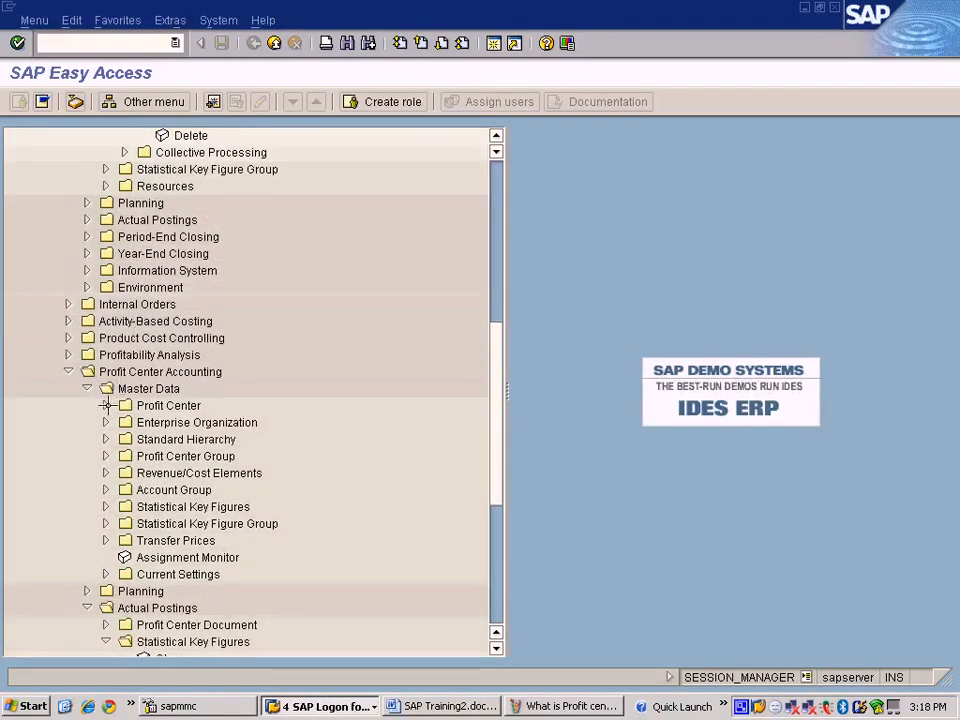
click(105, 506)
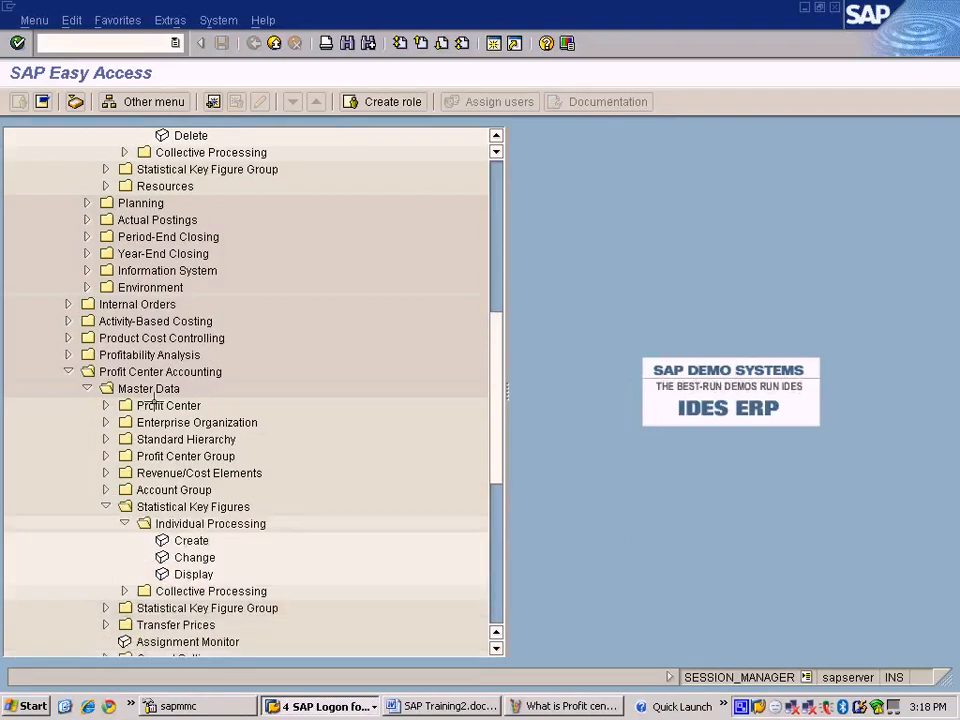
scroll(147, 500, down, 1)
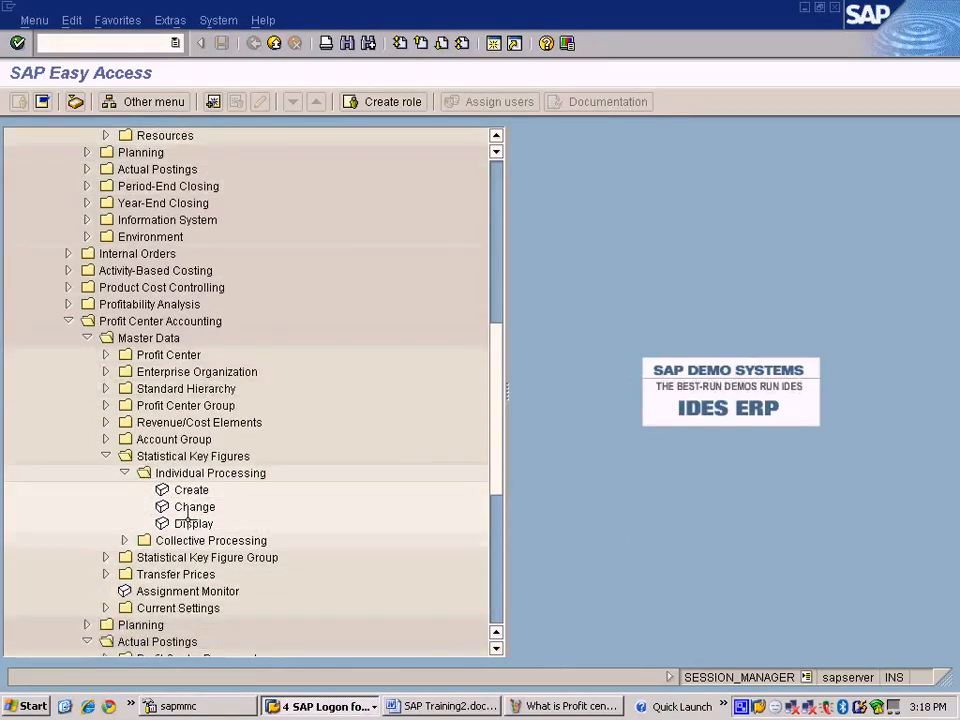
double_click(190, 520)
key(Return)
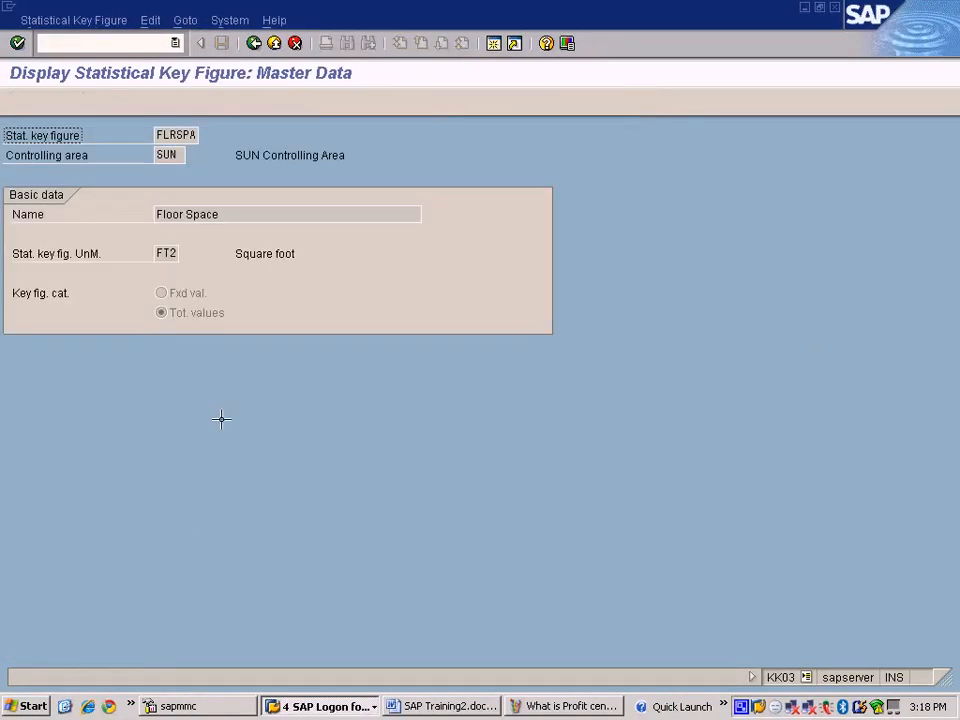
click(253, 43)
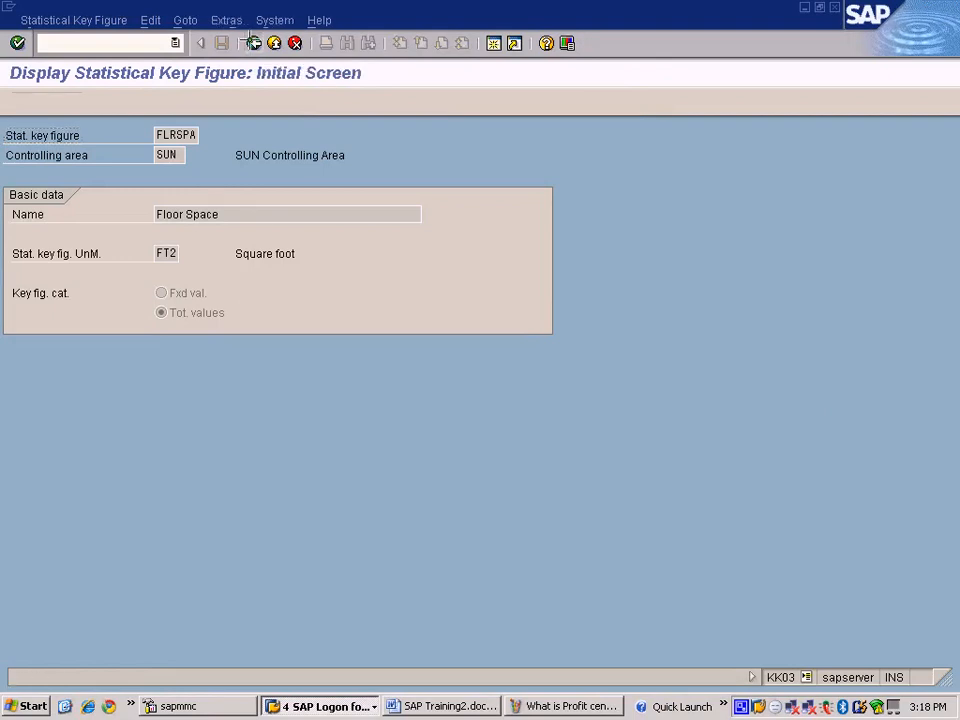
click(253, 43)
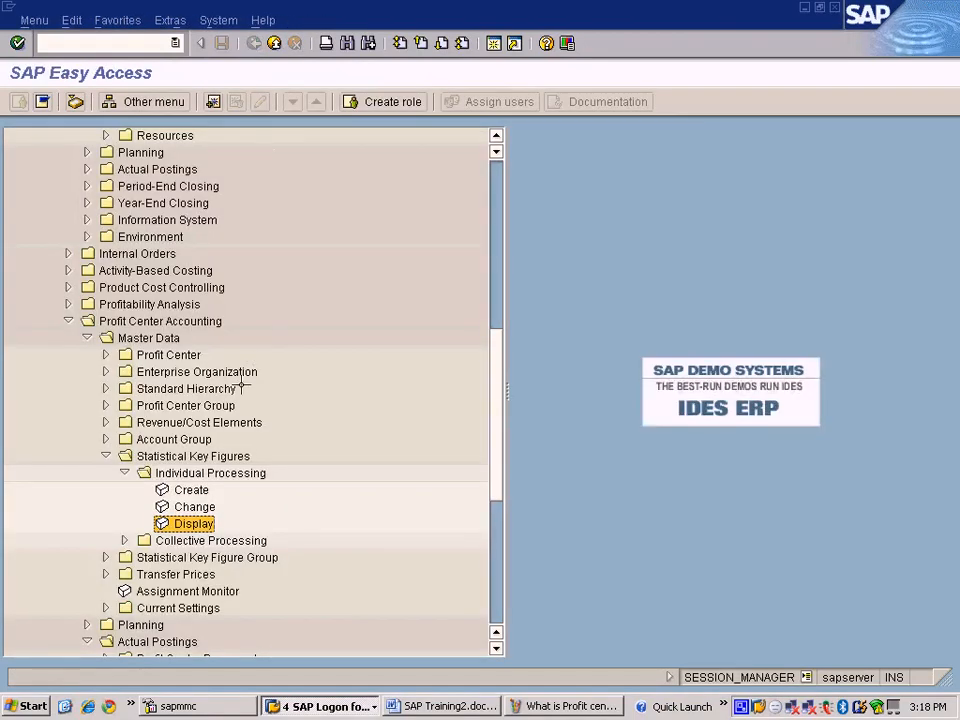
Step: Collapse the Statistical Key Figures folder in the master data of Profit Center Accounting
scroll(241, 384, up, 5)
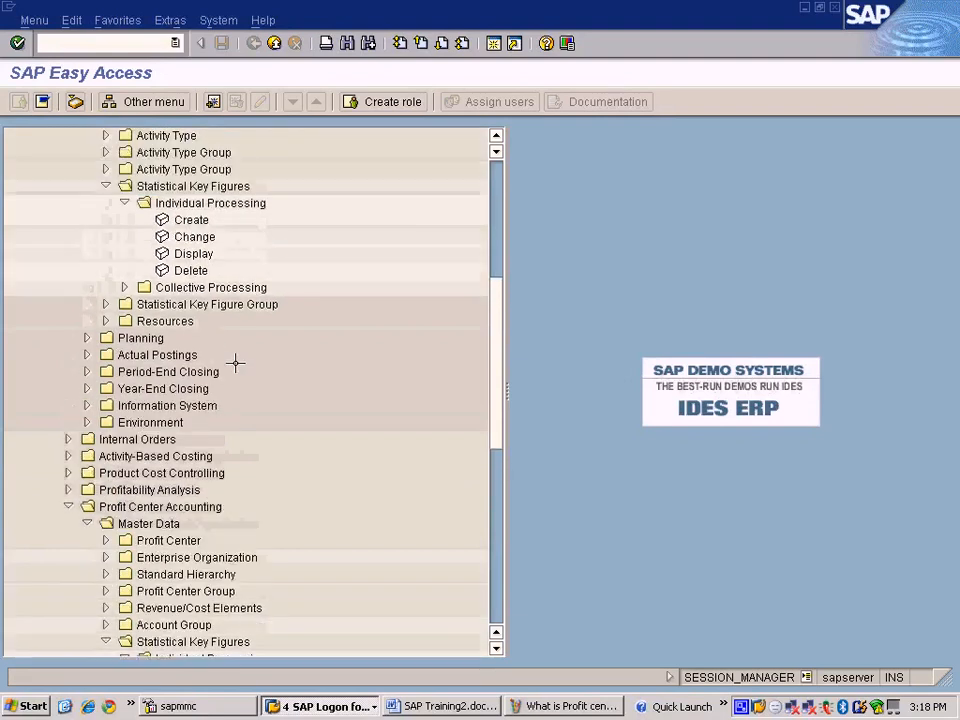
scroll(235, 363, down, 5)
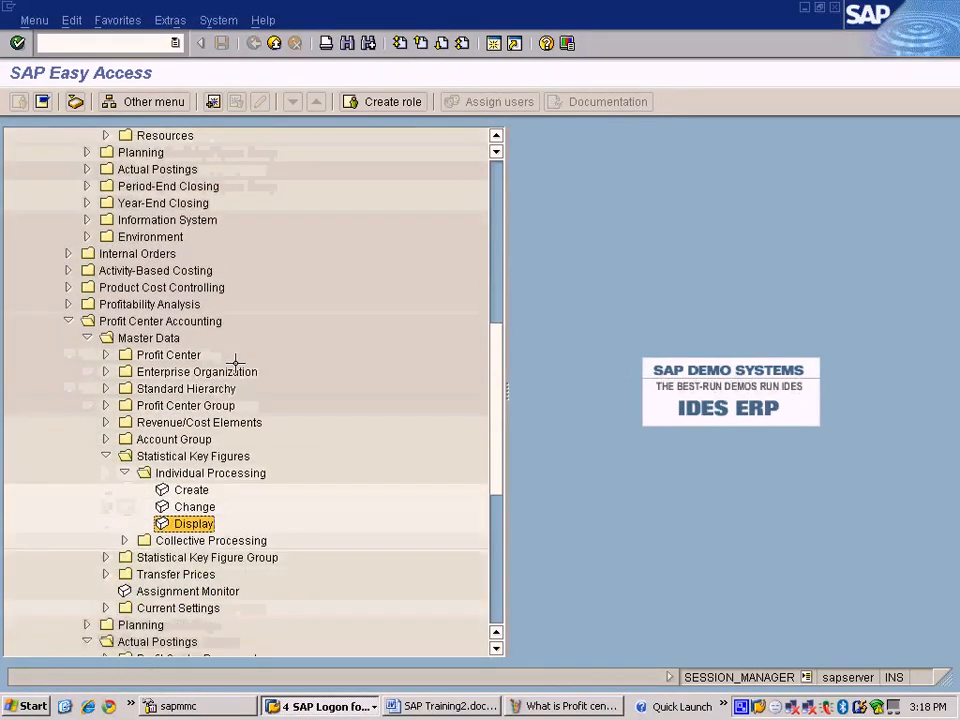
click(105, 456)
scroll(187, 407, up, 2)
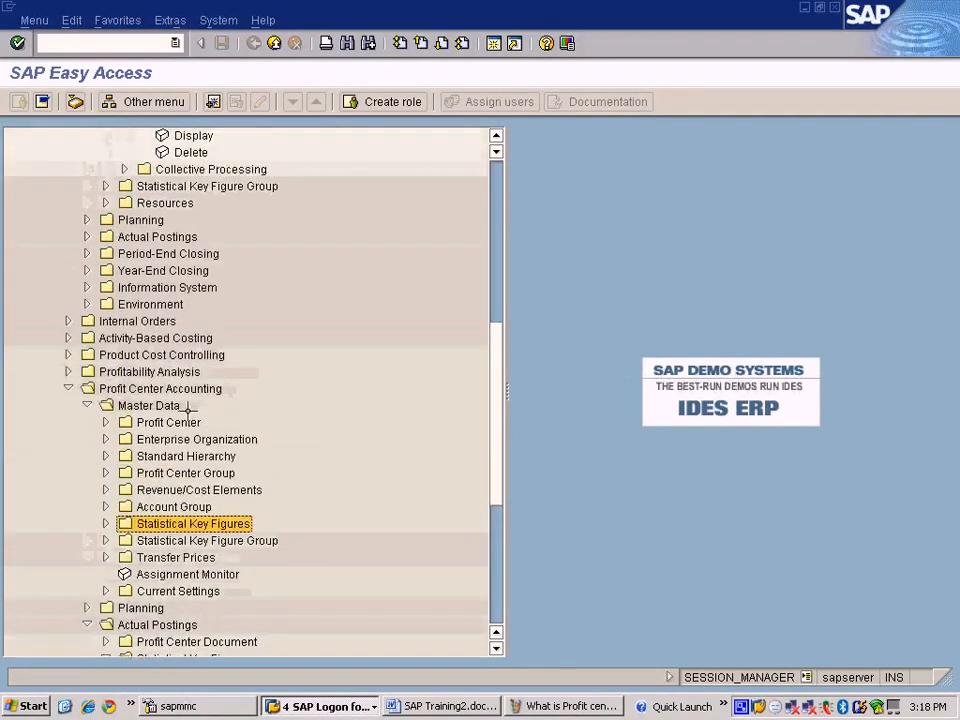
Step: Collapse the Individual Processing and Statistical Key Figures folders in the master data of Cost Center Accounting
scroll(187, 407, up, 4)
click(122, 220)
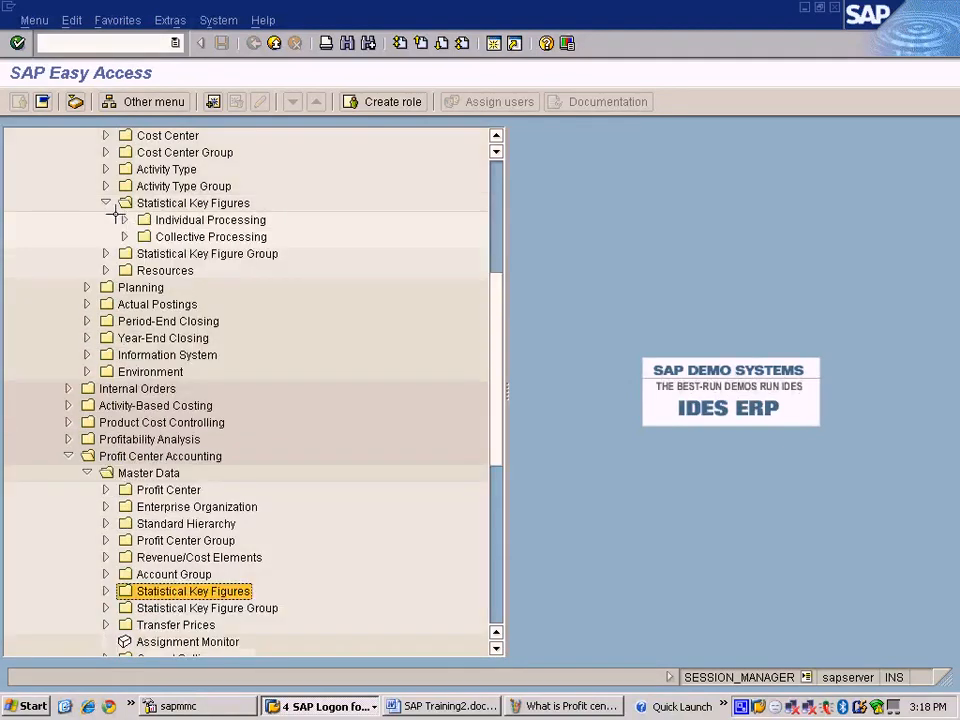
click(106, 203)
scroll(214, 349, up, 1)
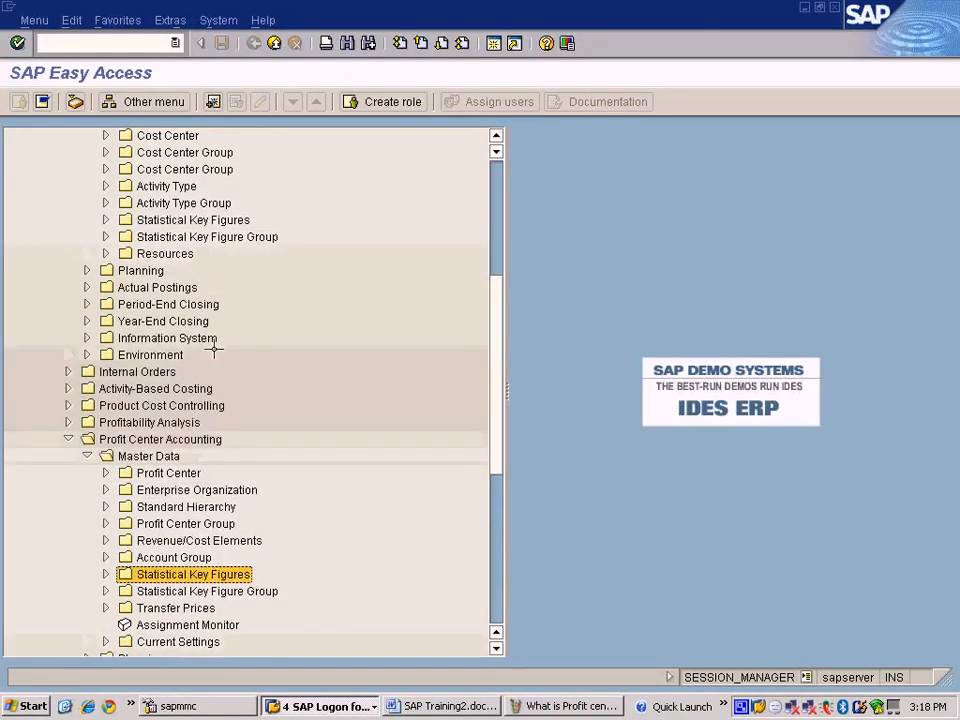
scroll(214, 349, up, 4)
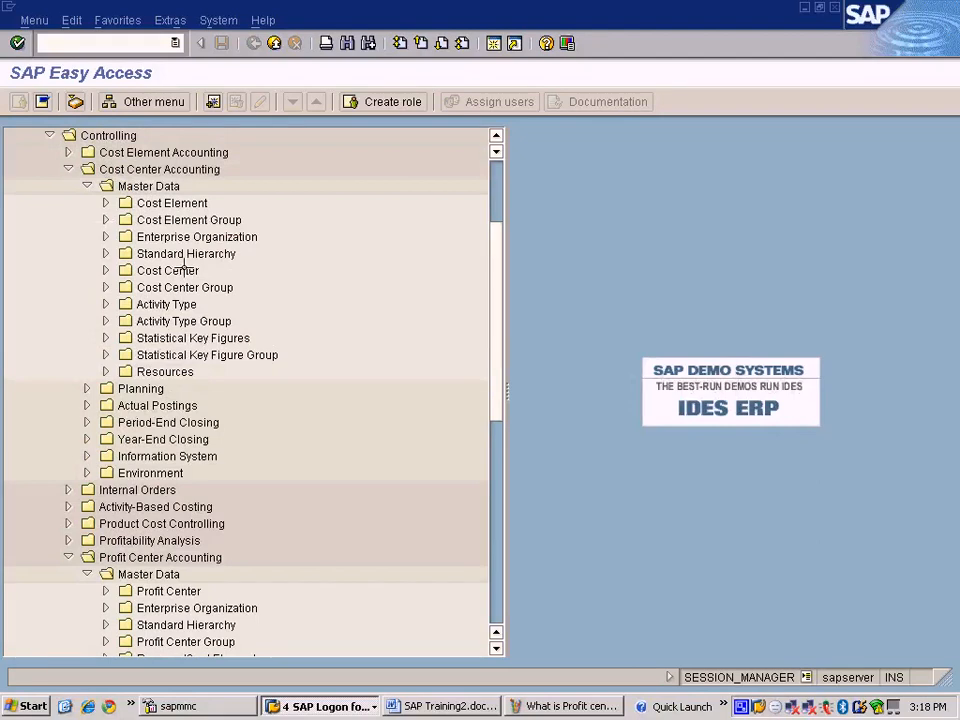
scroll(188, 390, down, 10)
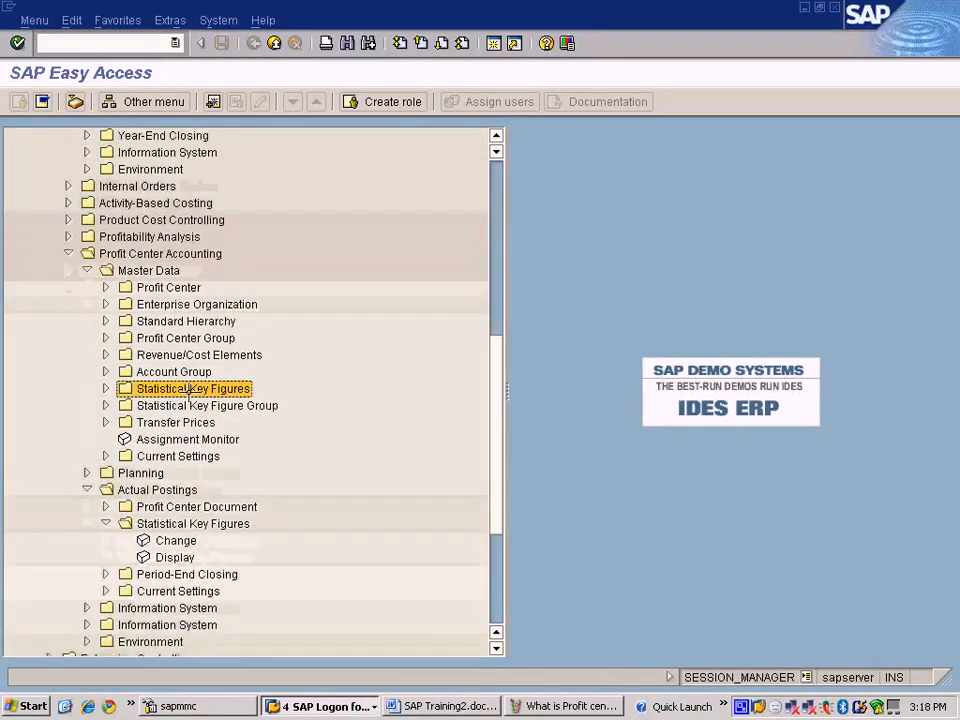
Step: Collapse the Profit Center Accounting master data and open the Change function for Statistical Key Figures under its actual postings
click(172, 491)
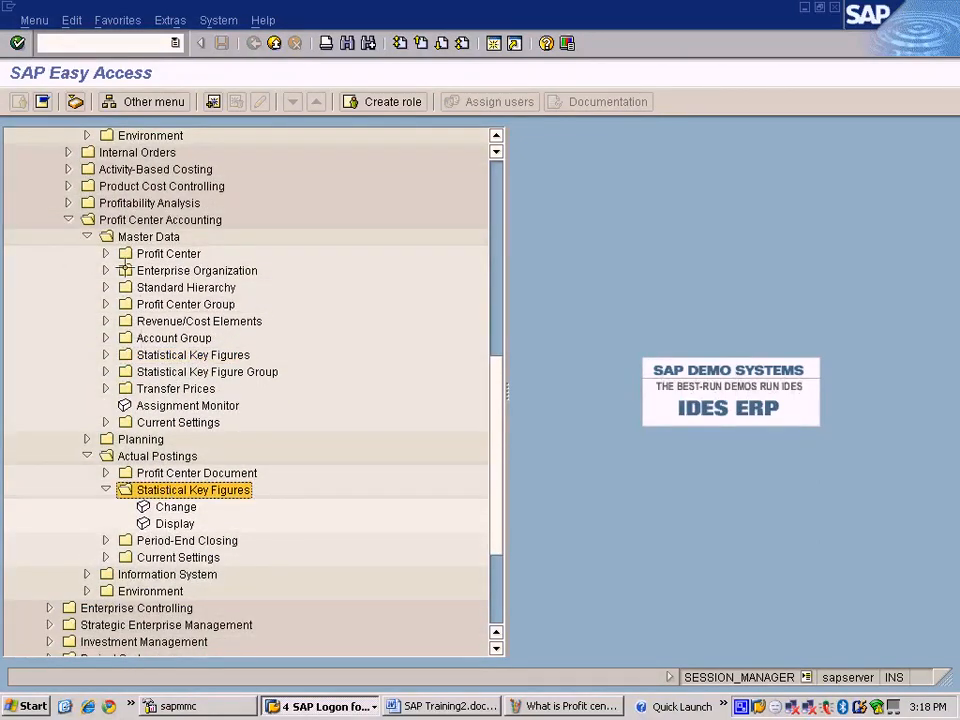
click(132, 220)
click(87, 234)
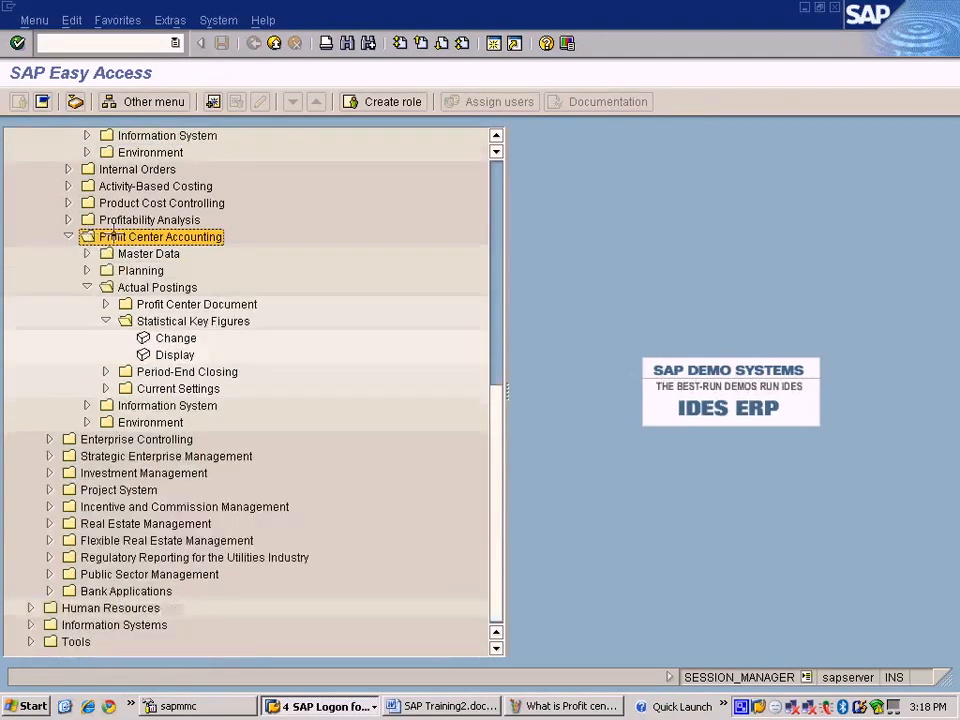
click(150, 288)
click(173, 324)
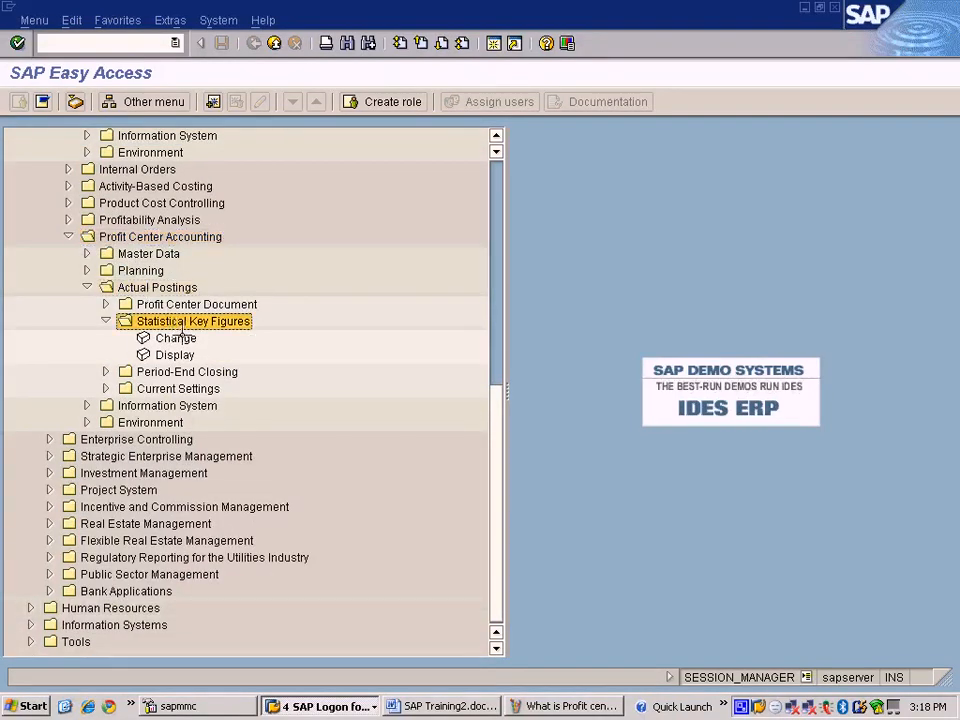
click(178, 338)
double_click(178, 338)
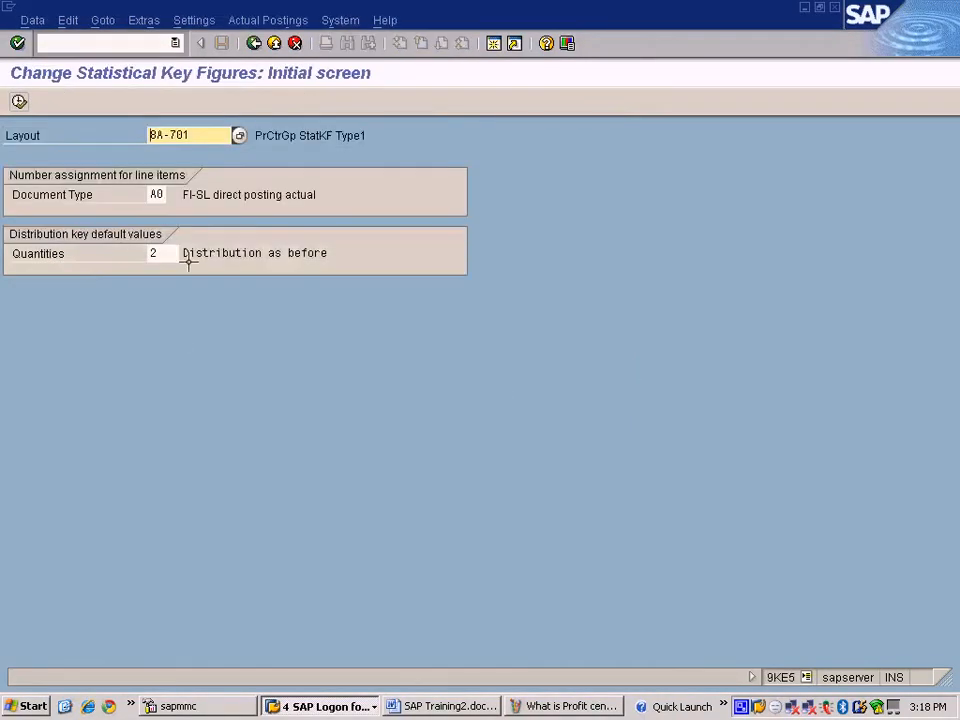
Step: Choose layout 8A-701, Profit Center Group Stat. Key Fig. Type1, and continue to the characteristics
click(239, 135)
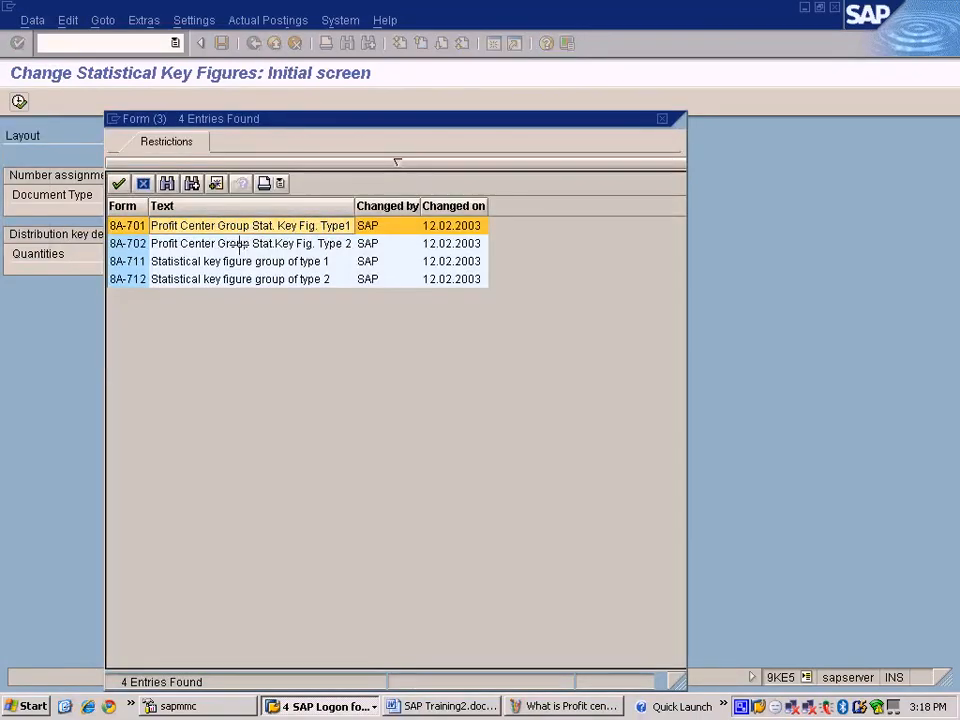
double_click(295, 228)
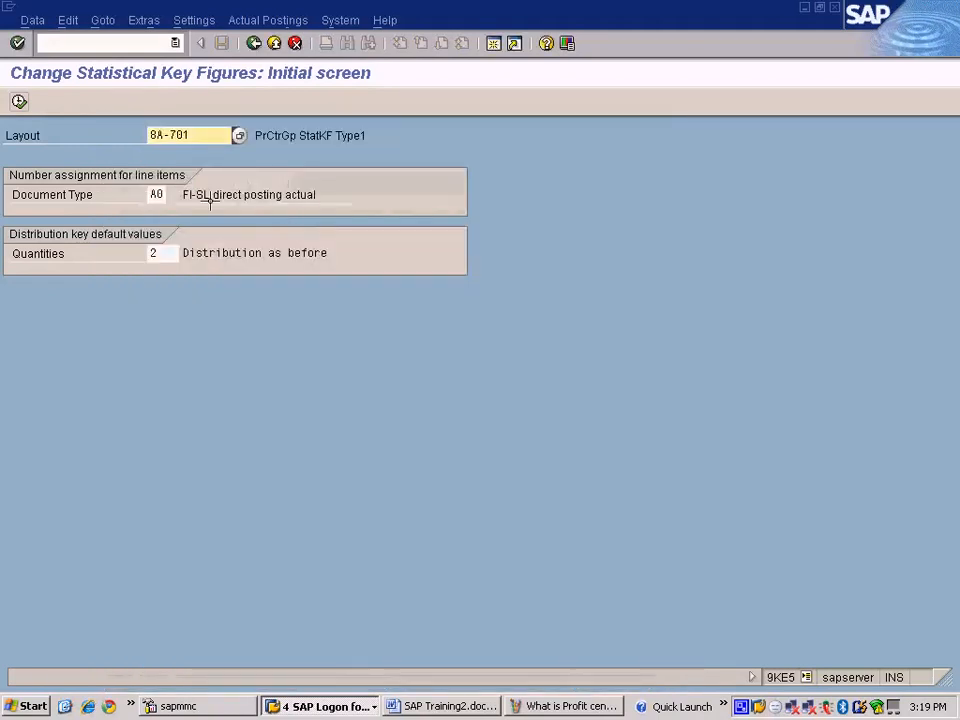
click(19, 101)
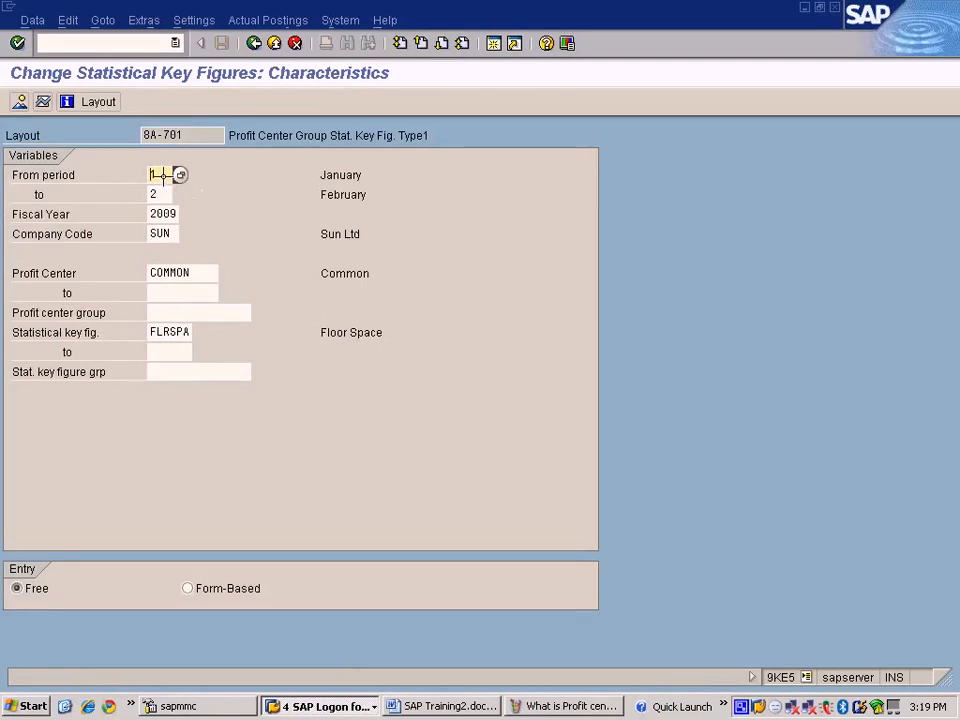
Step: Replace the starting profit center with BIKES, chosen from all profit centers of controlling area SUN
click(163, 192)
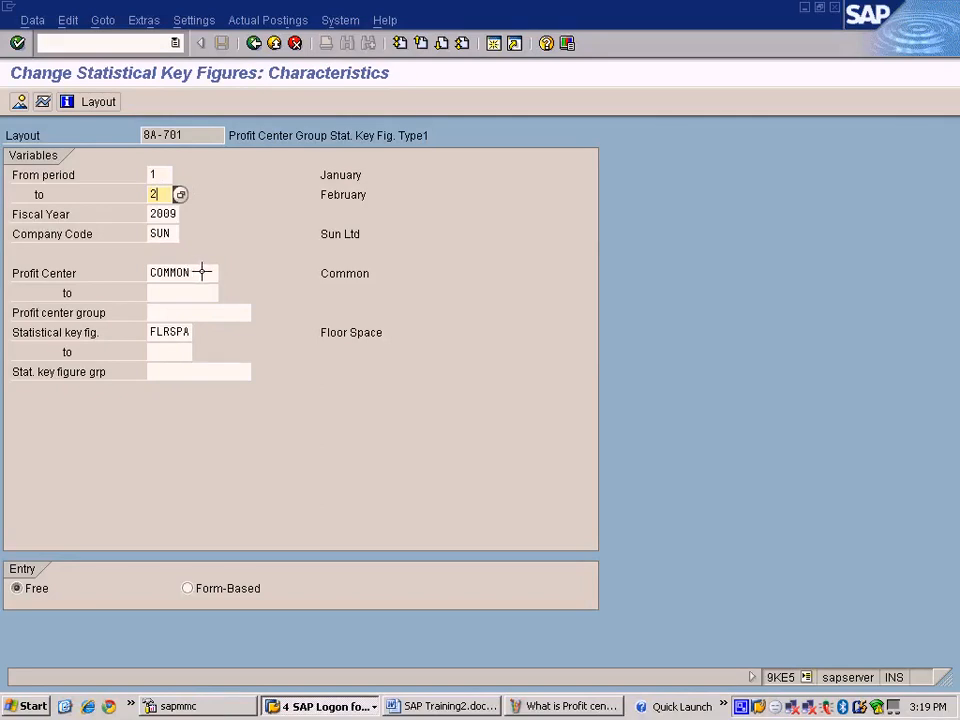
double_click(202, 272)
key(Delete)
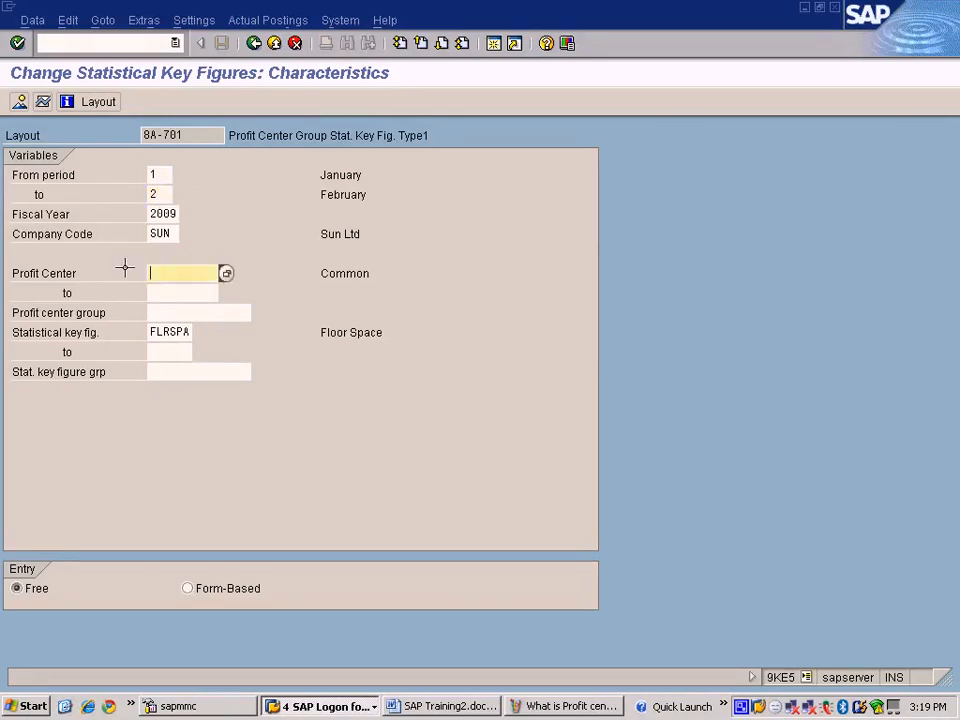
click(224, 272)
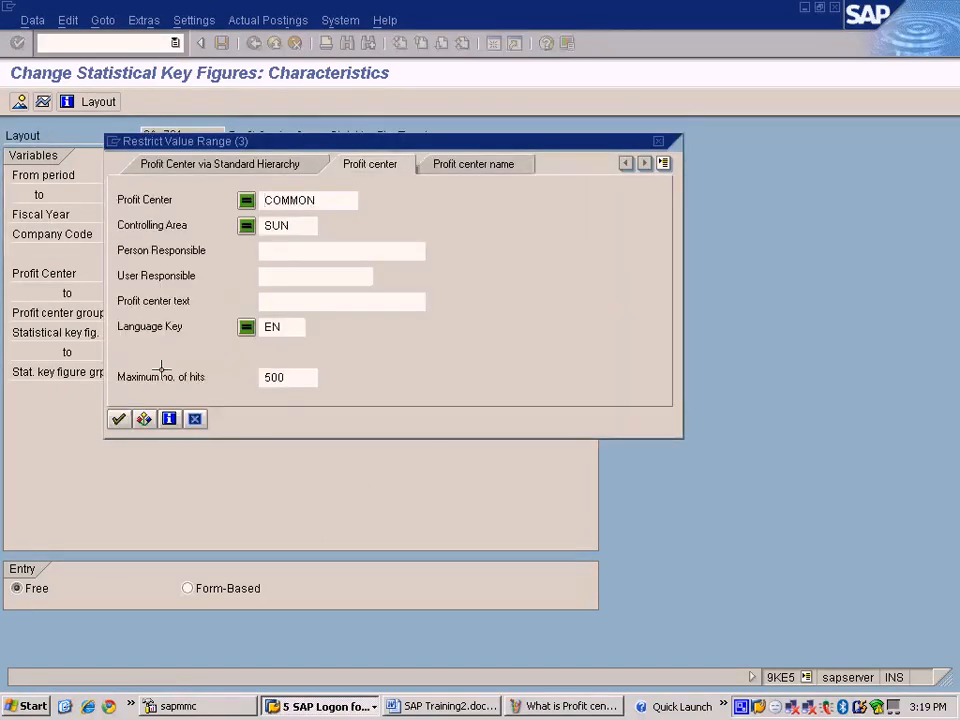
key(BackSpace)
key(BackSpace)
key(BackSpace)
key(BackSpace)
key(BackSpace)
key(BackSpace)
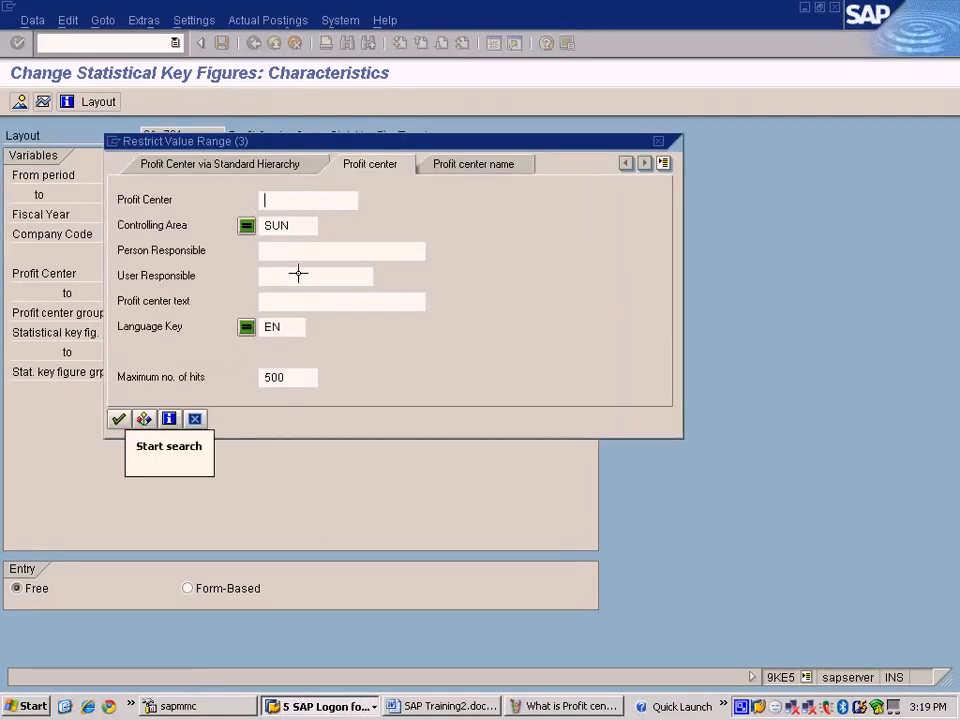
key(Return)
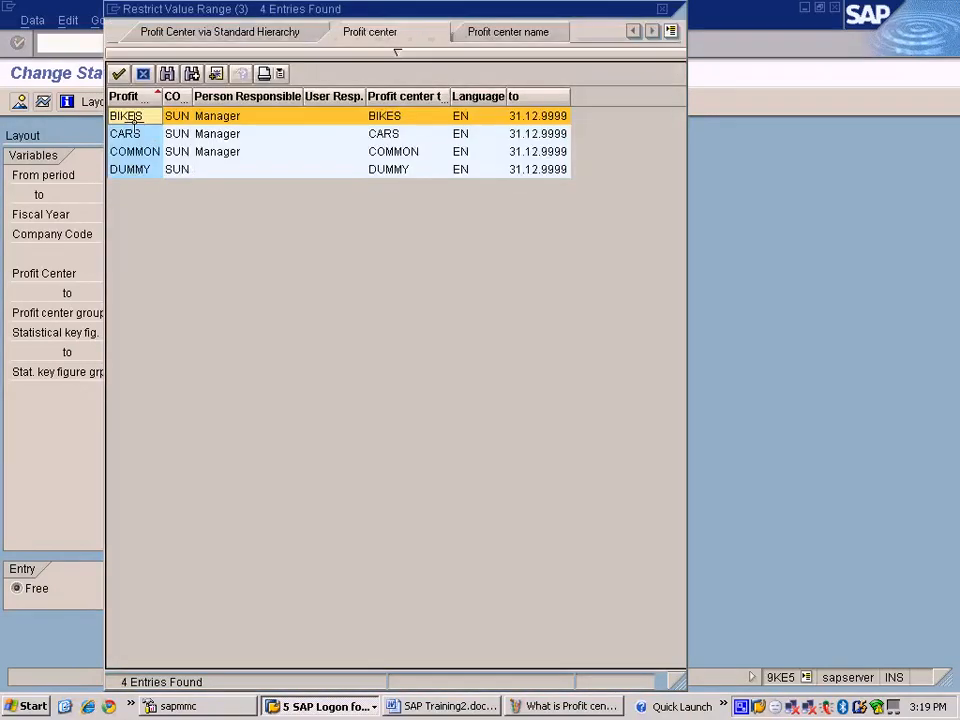
double_click(126, 116)
Step: Set the end of the profit center range to cars and open the cumulative values for FLRSPA
click(190, 290)
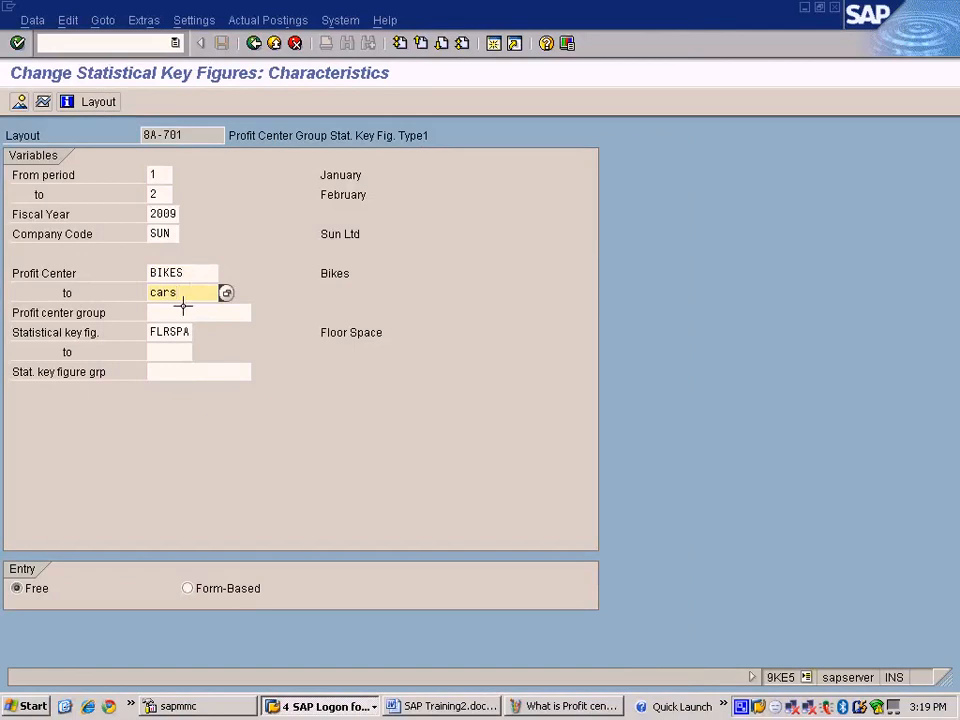
click(178, 331)
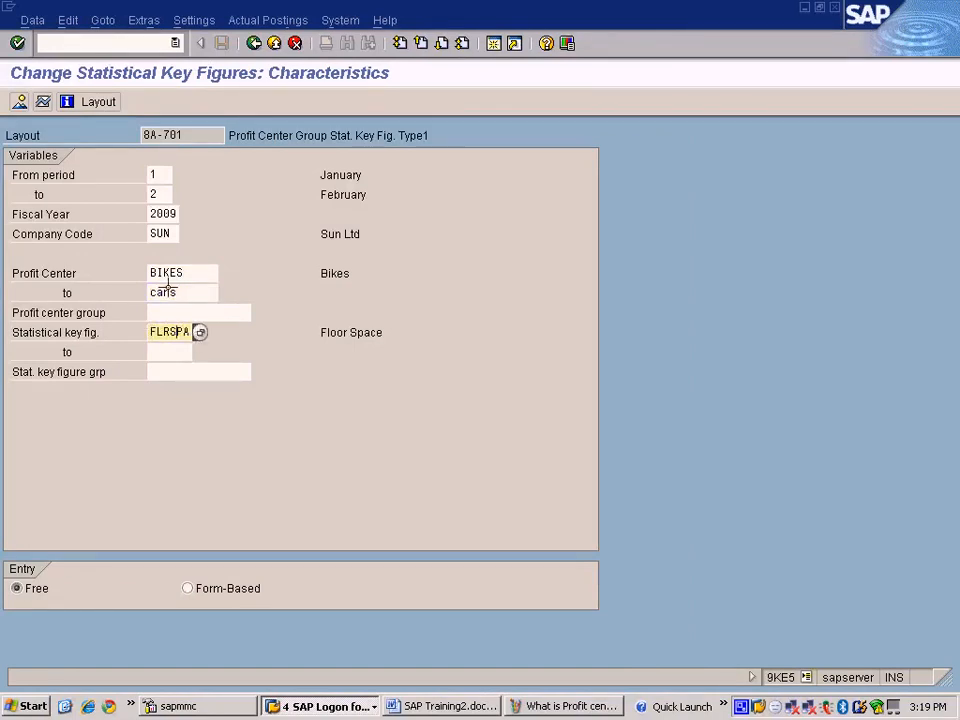
click(19, 101)
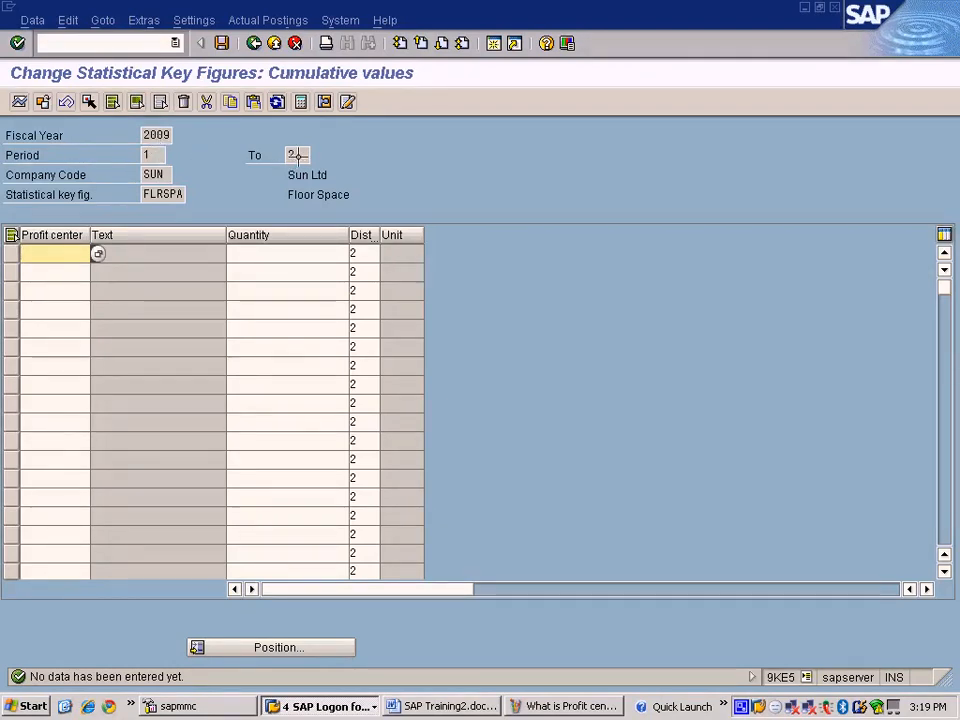
Step: Enter profit center BIKES in the first row with a floor space quantity of 300
click(96, 253)
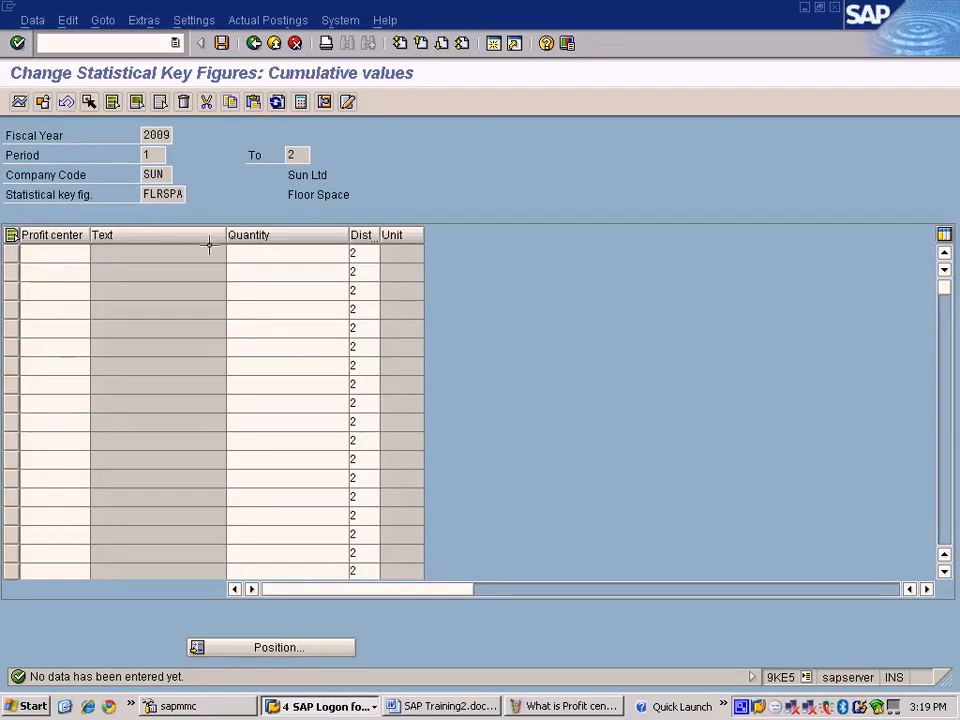
click(118, 418)
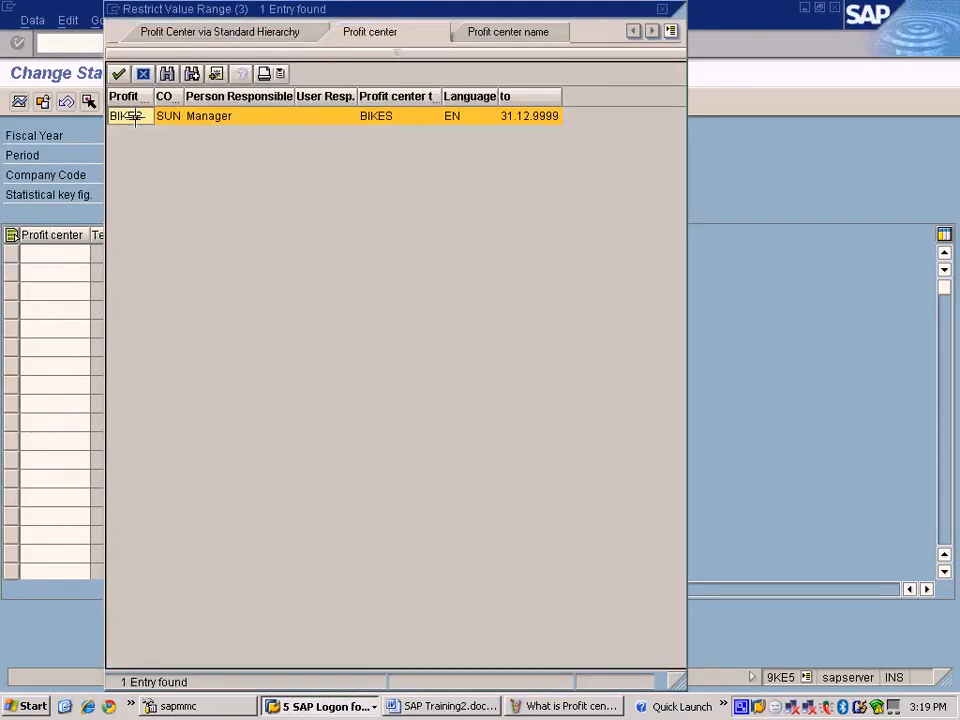
double_click(137, 116)
click(261, 254)
text(300)
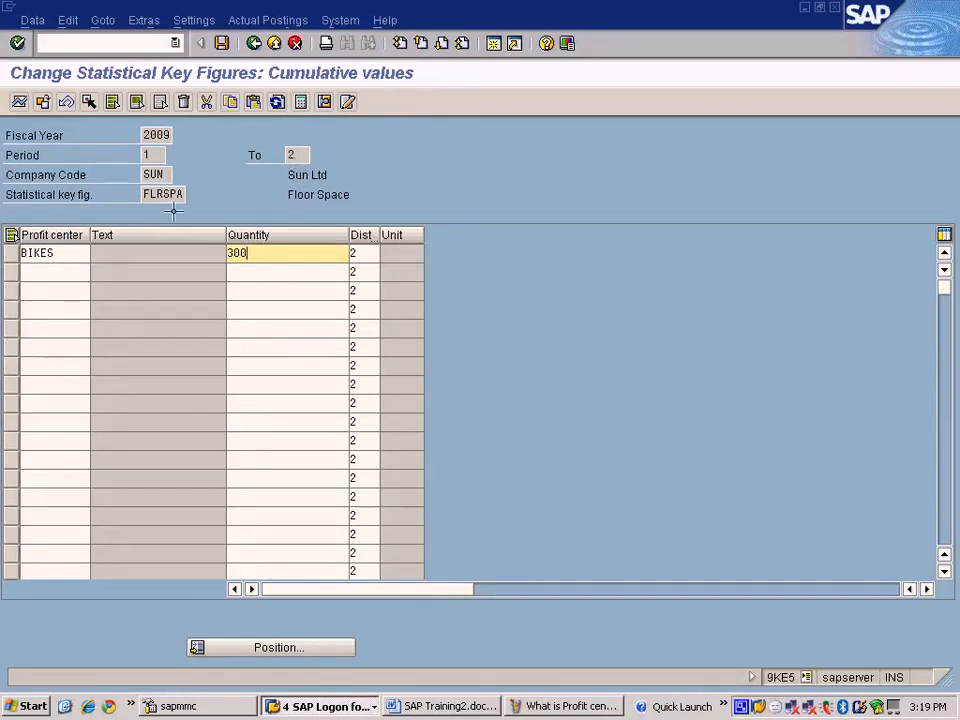
Step: Set the distribution key of the BIKES row to 1, Equal distribution
click(362, 254)
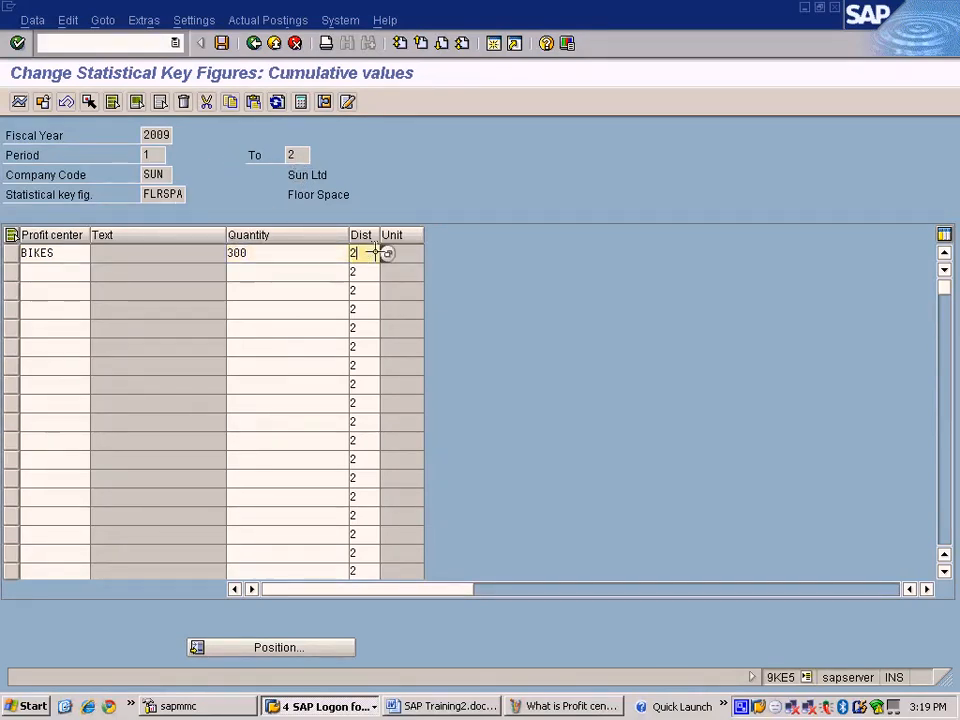
key(F4)
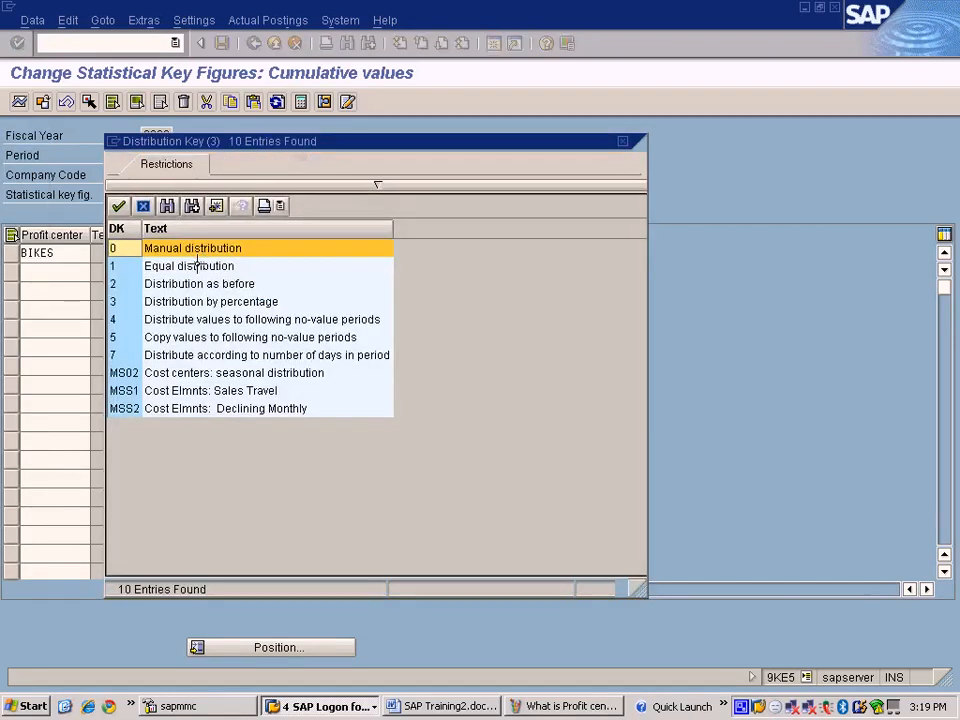
double_click(197, 265)
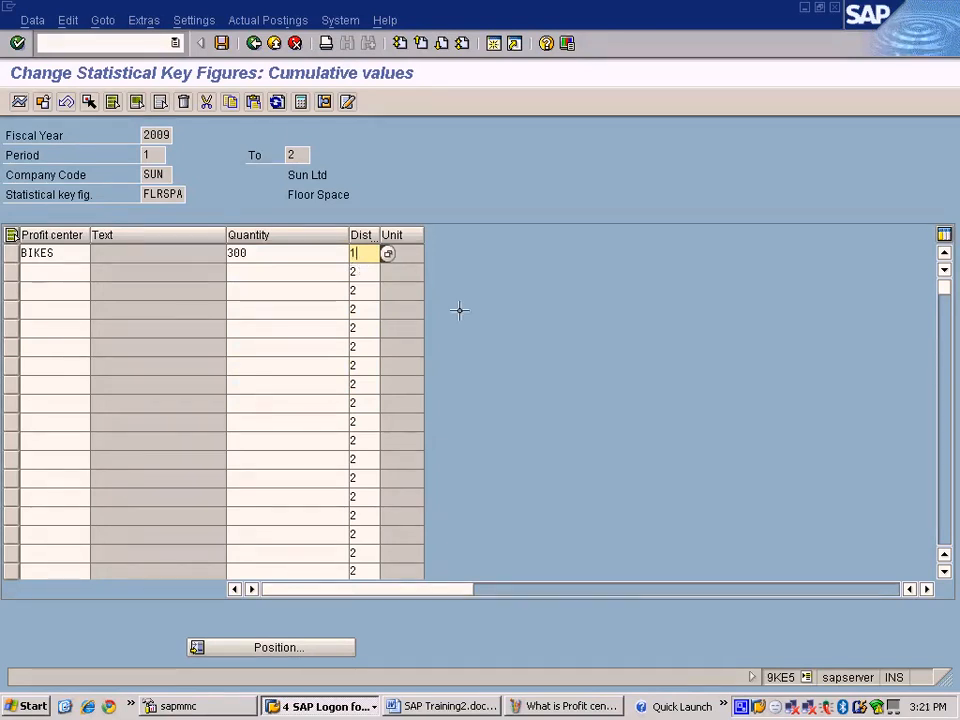
click(389, 253)
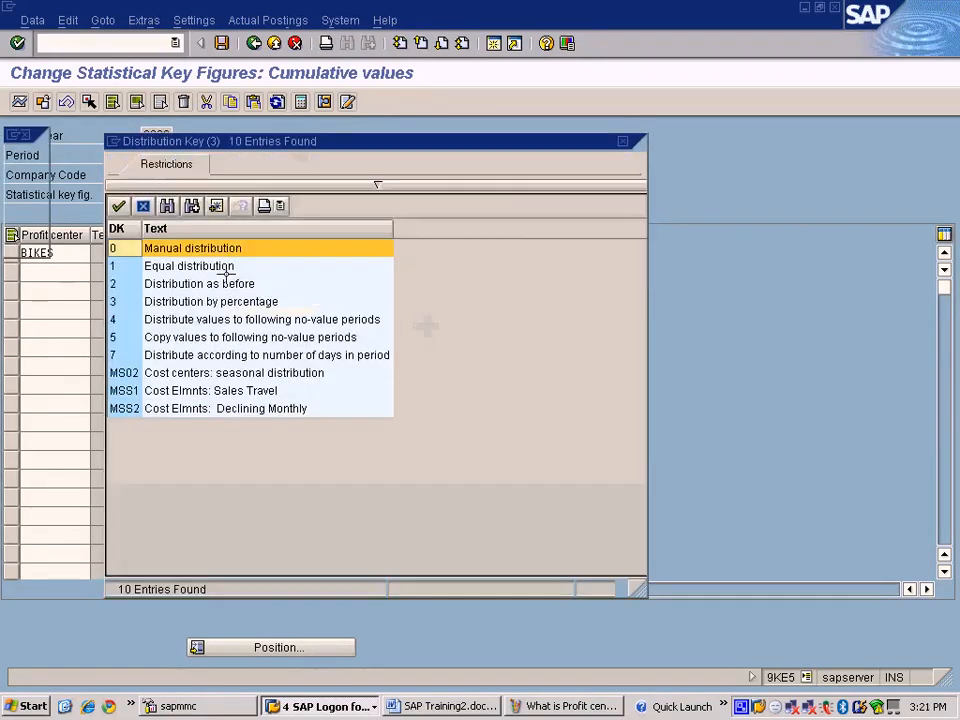
double_click(190, 265)
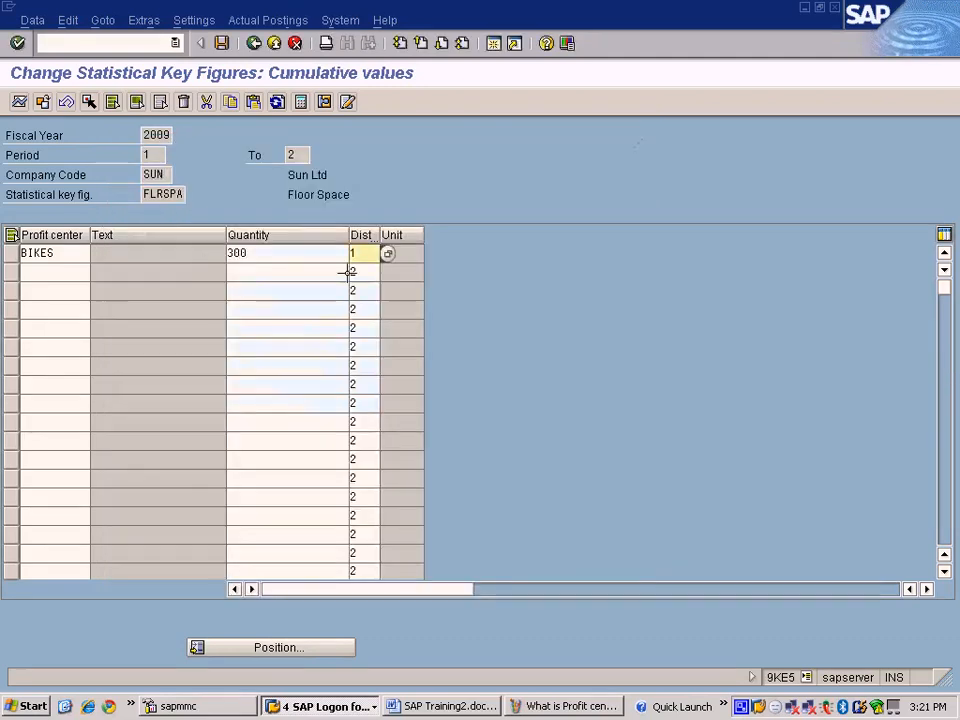
Step: Check the period values of the BIKES row and return to the cumulative values
click(265, 255)
click(11, 253)
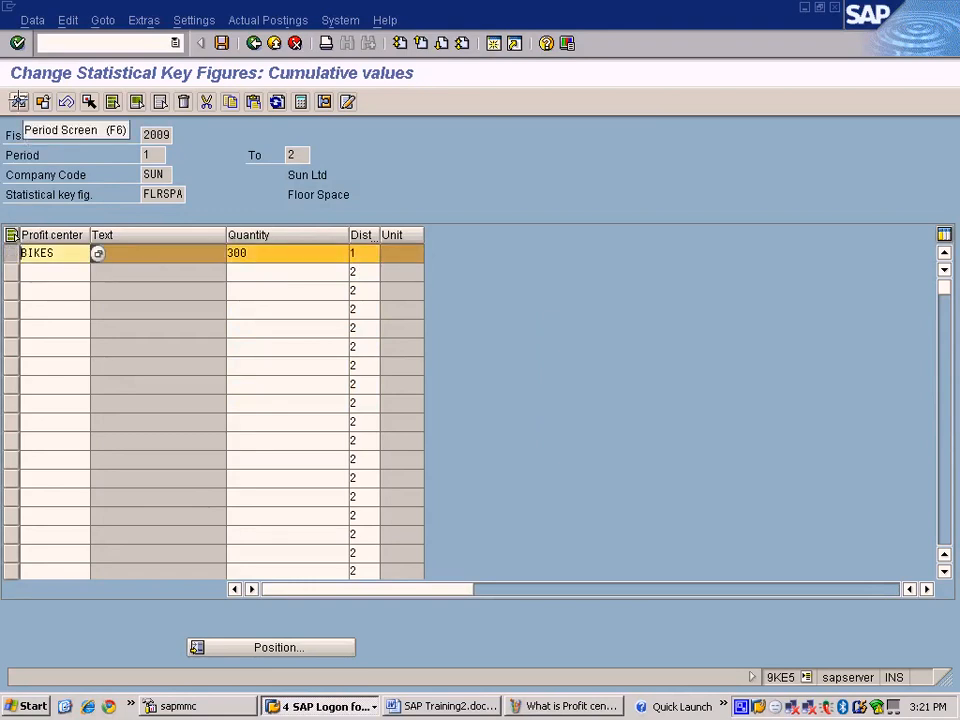
click(18, 101)
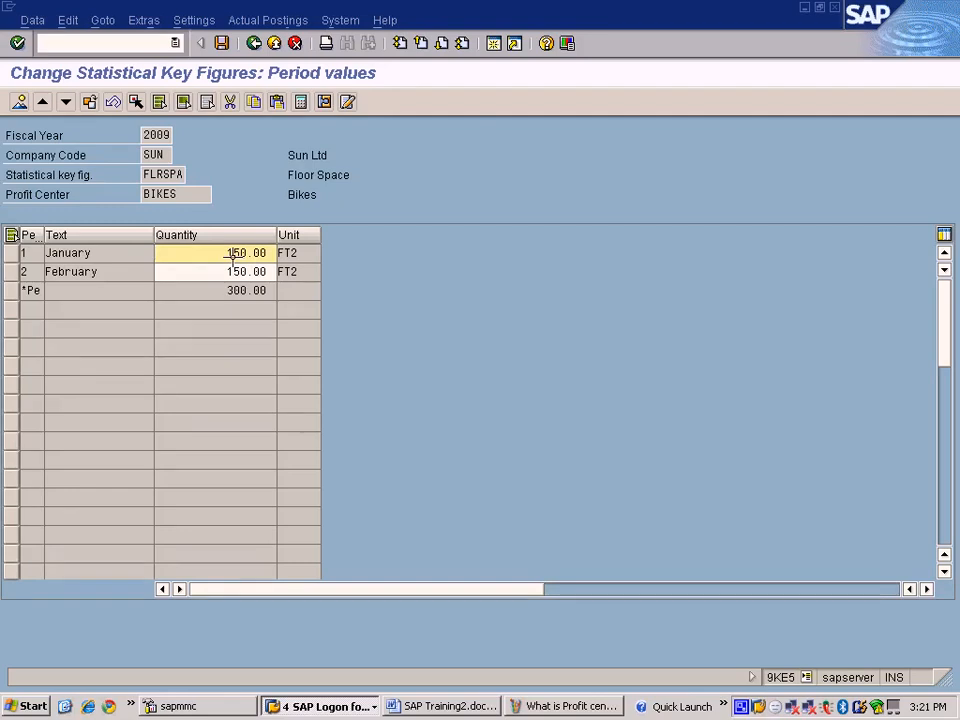
click(254, 43)
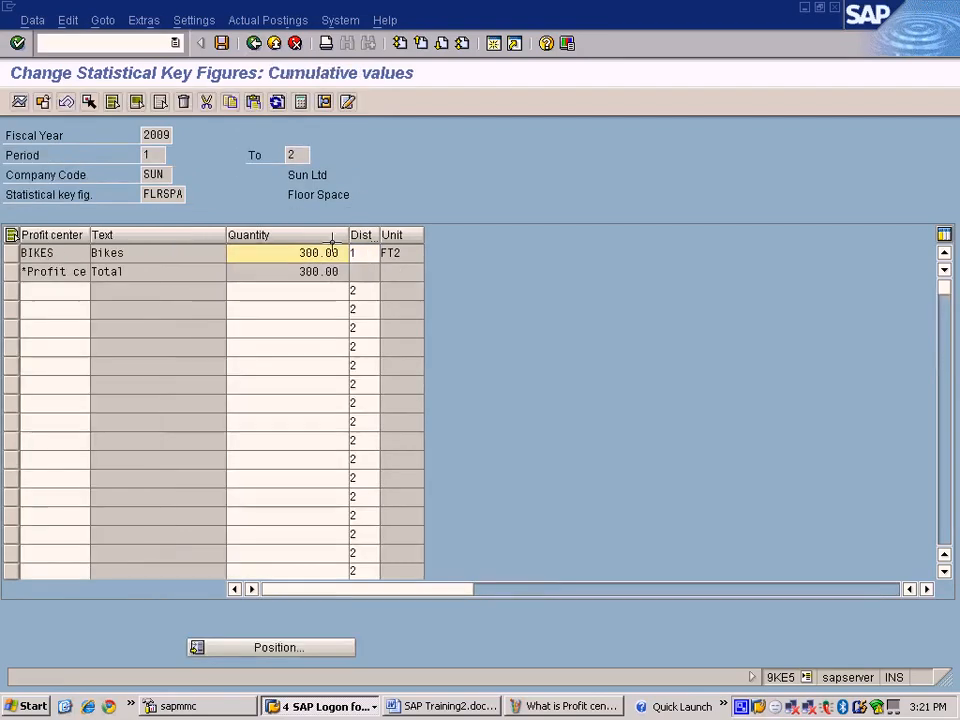
Step: Set the cumulative quantity of BIKES to 600 and examine its January and February period values
drag(300, 252, 397, 252)
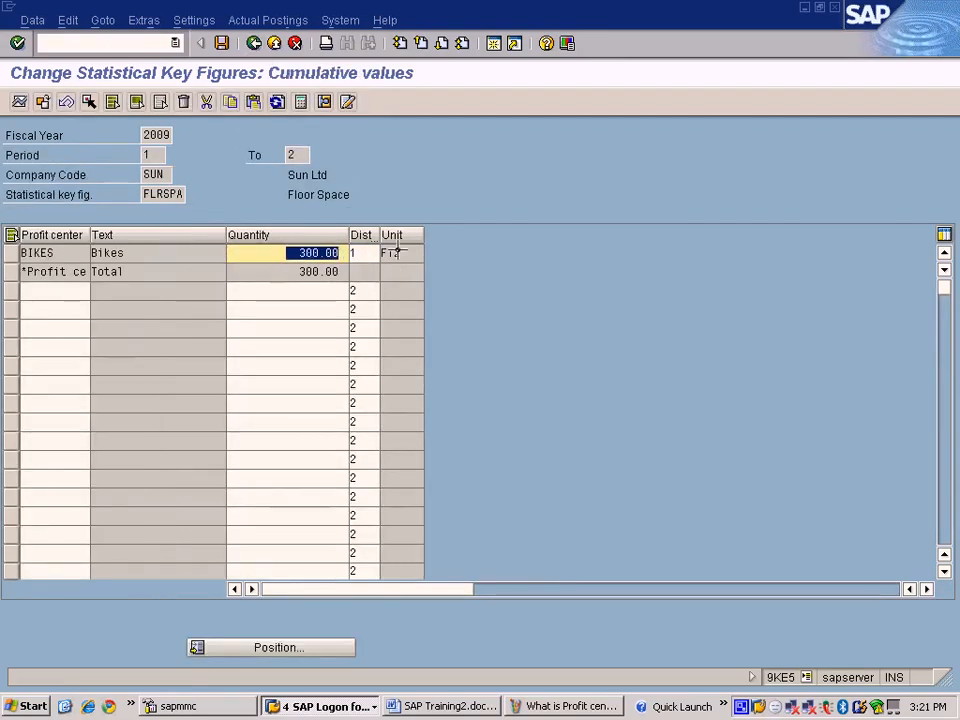
text(600)
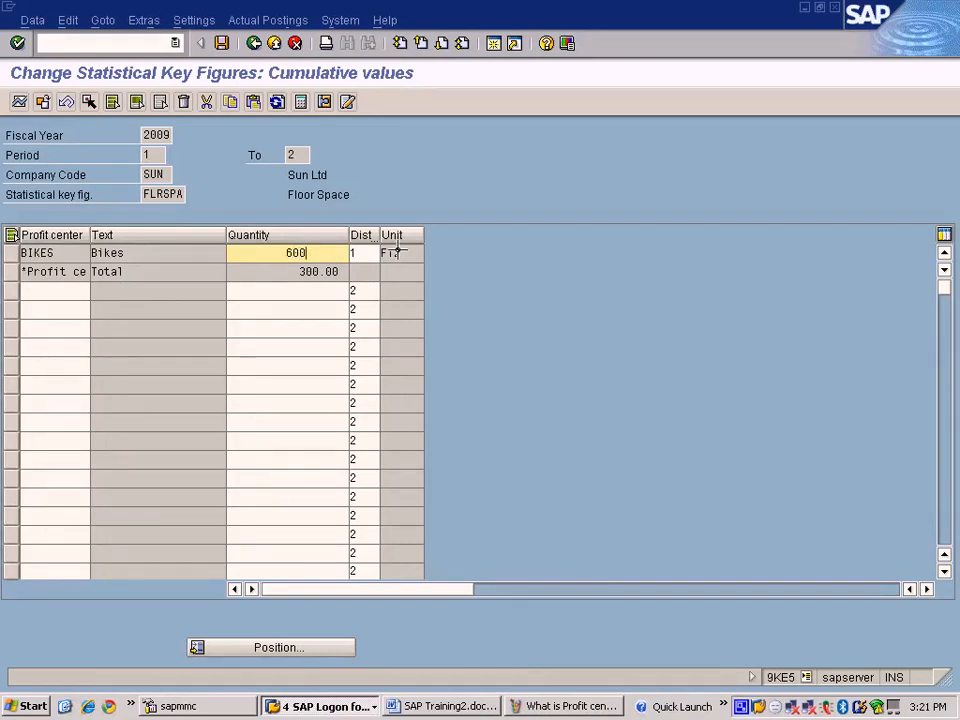
click(10, 253)
click(18, 101)
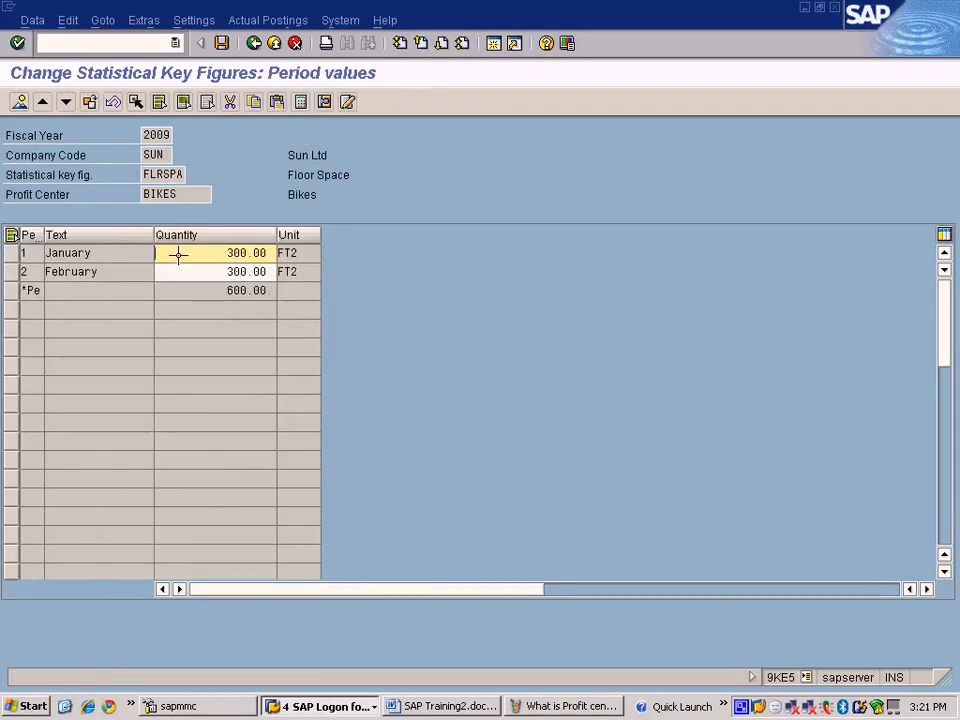
drag(207, 253, 287, 253)
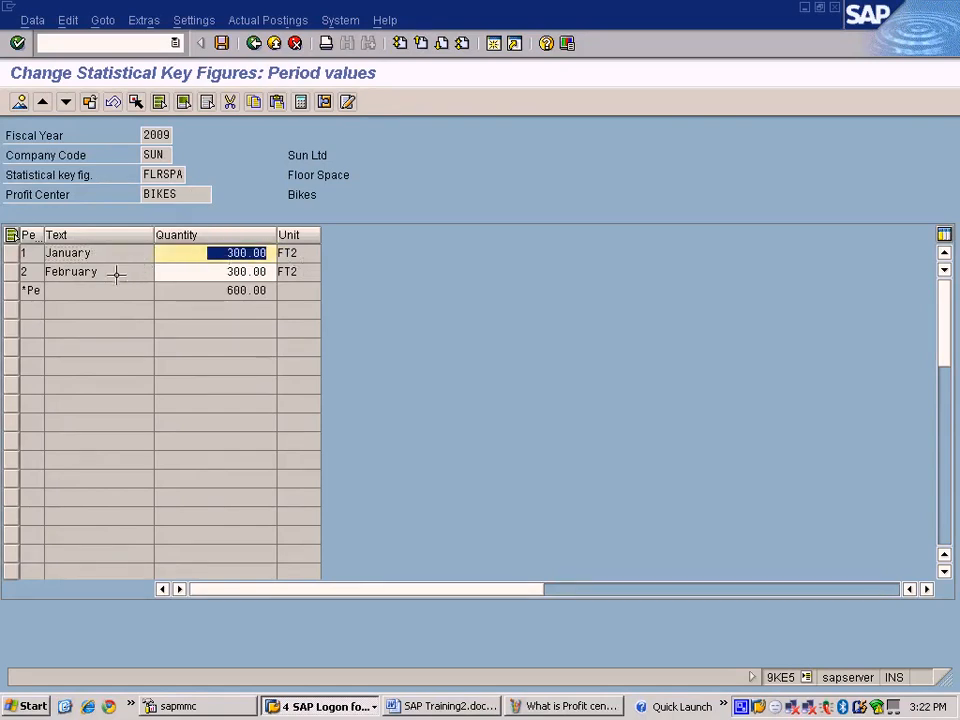
double_click(63, 271)
drag(212, 272, 314, 272)
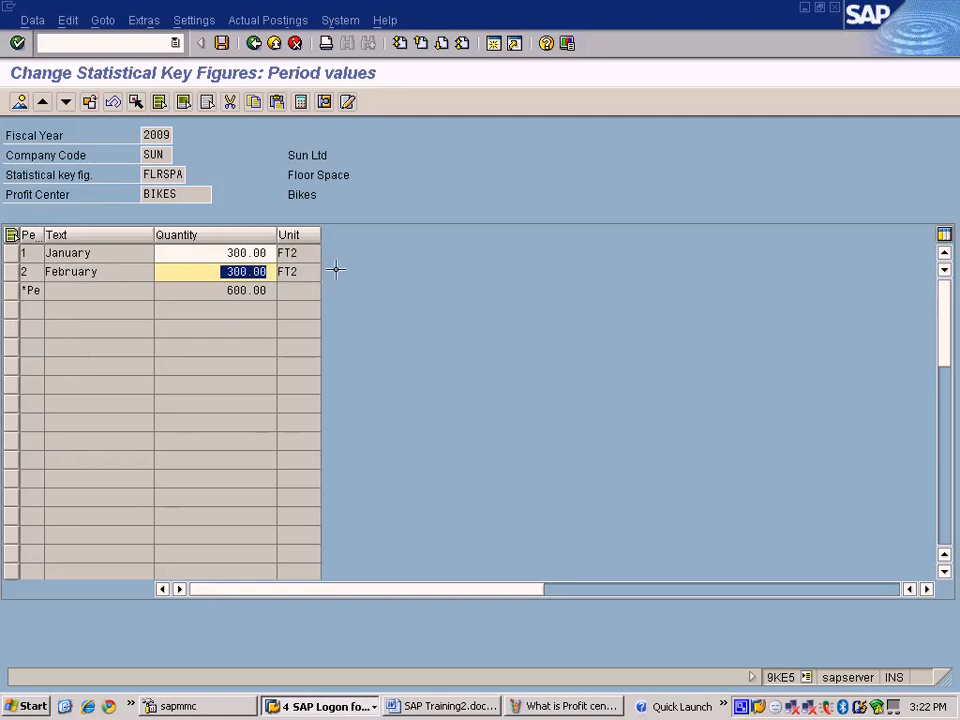
Step: Return to the cumulative values and add profit center CARS below the total row with a floor space quantity of 1400
click(254, 44)
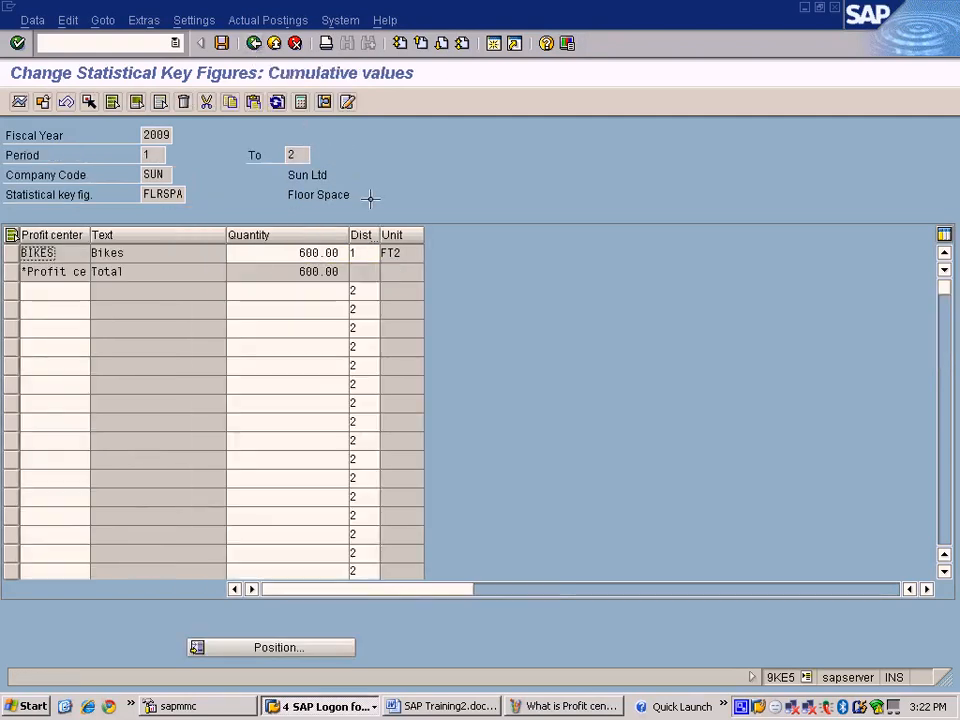
click(74, 291)
text(cars)
key(Tab)
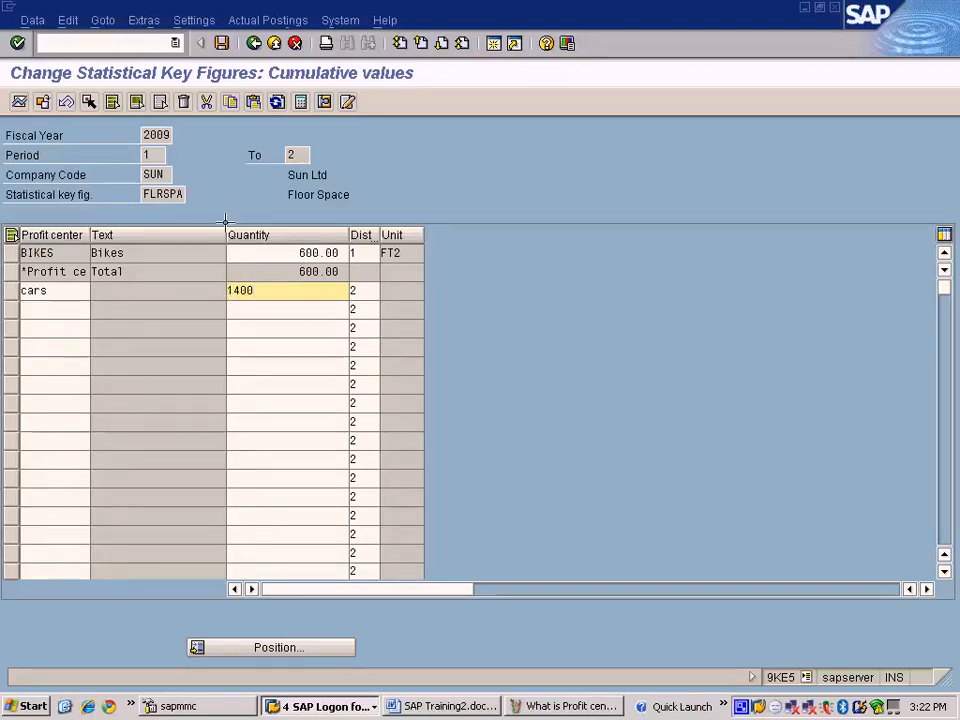
Step: Check the period values of the CARS row and return to the cumulative values
click(20, 101)
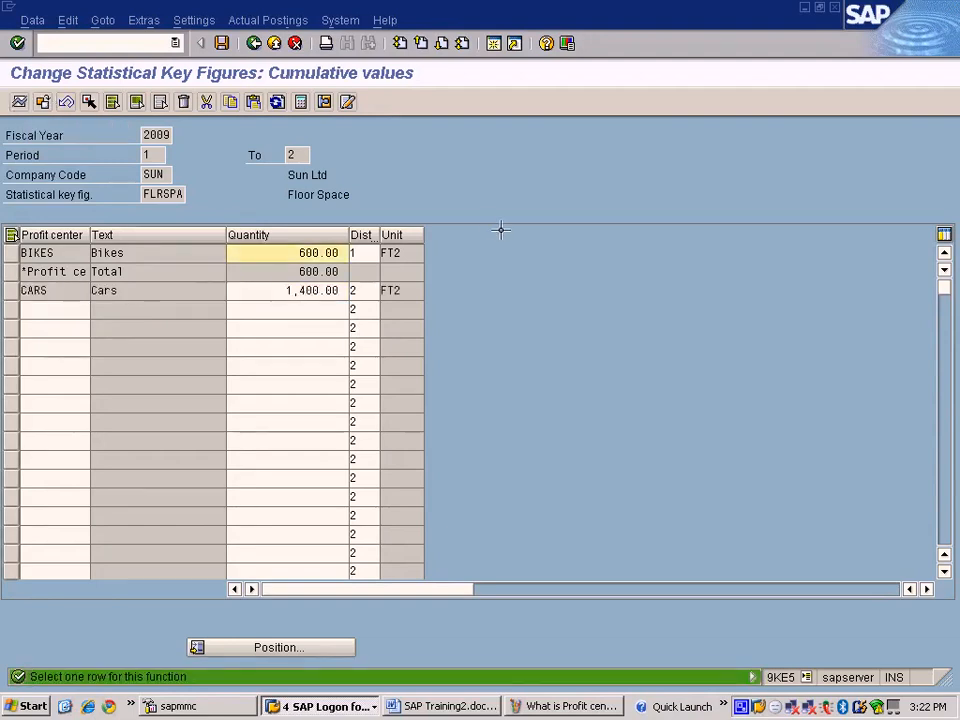
click(10, 290)
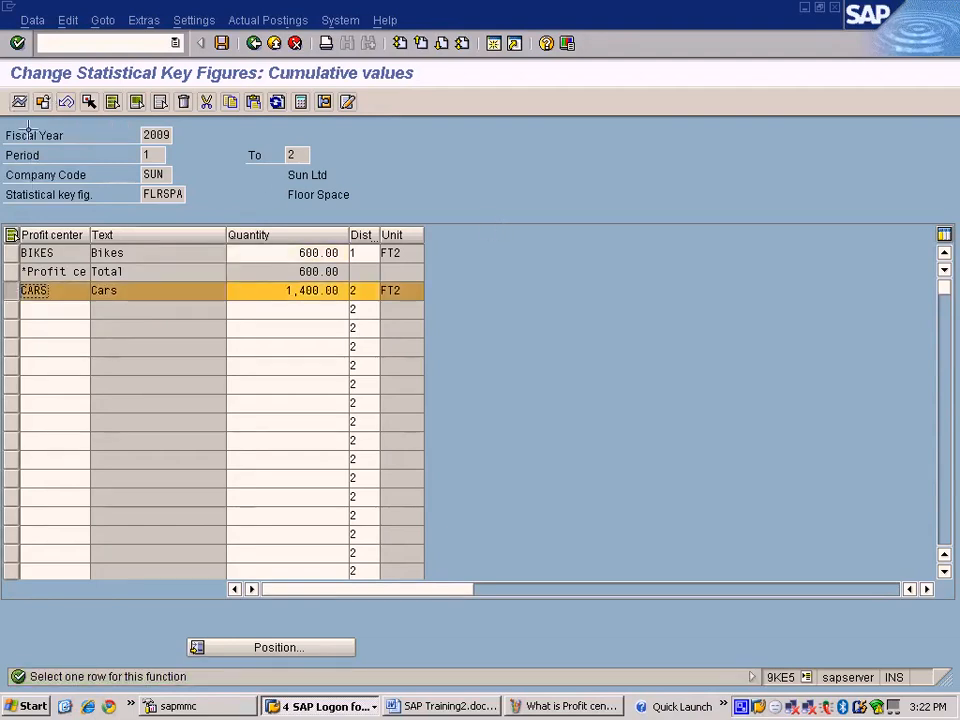
click(19, 101)
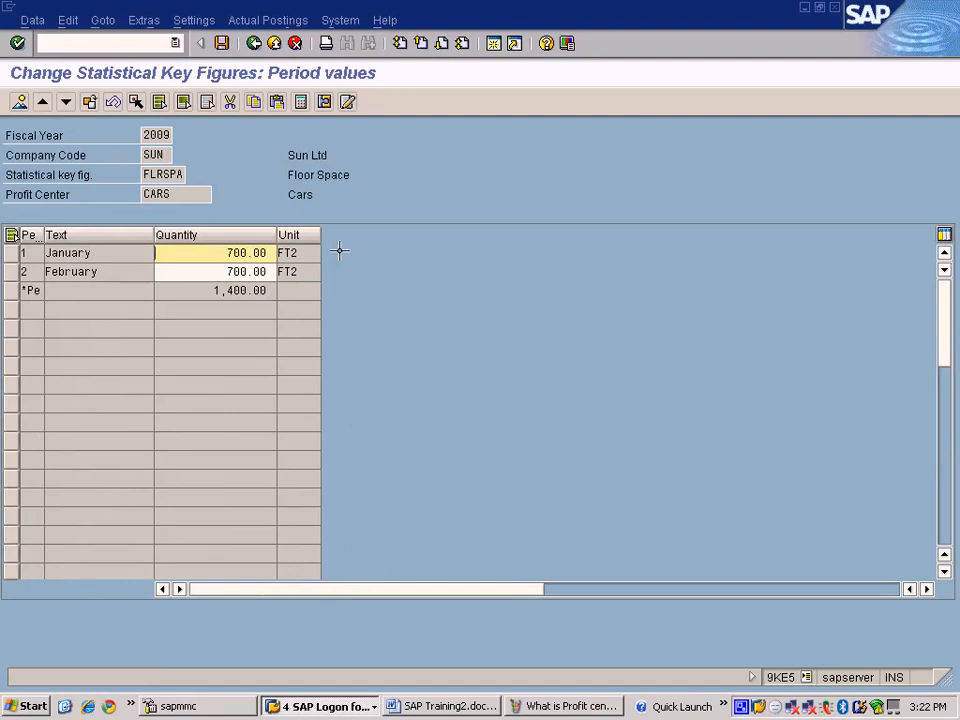
click(253, 43)
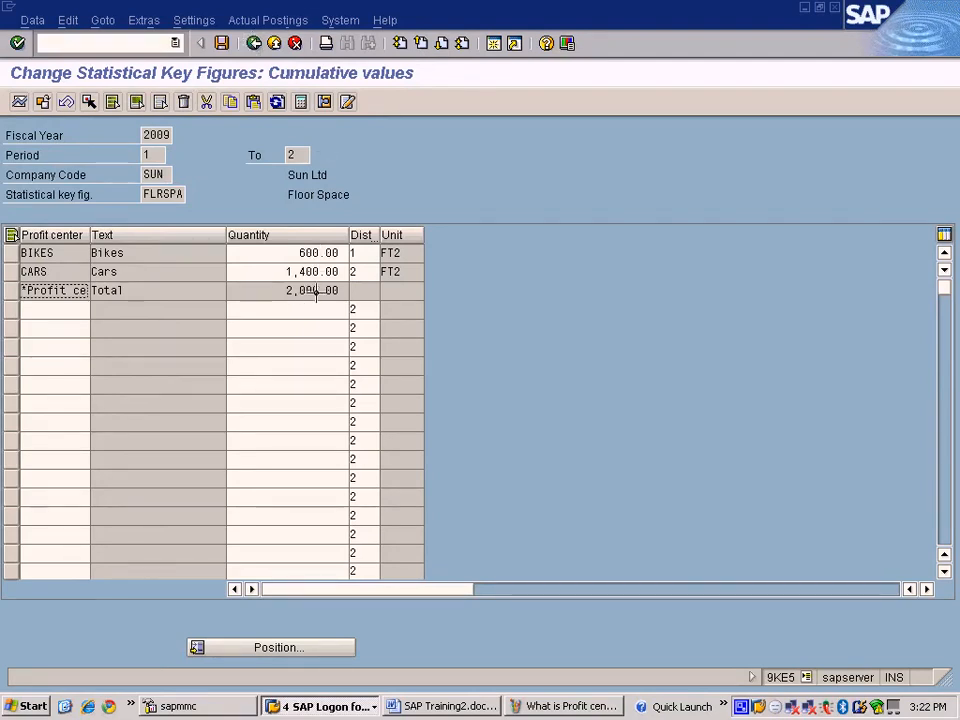
double_click(278, 254)
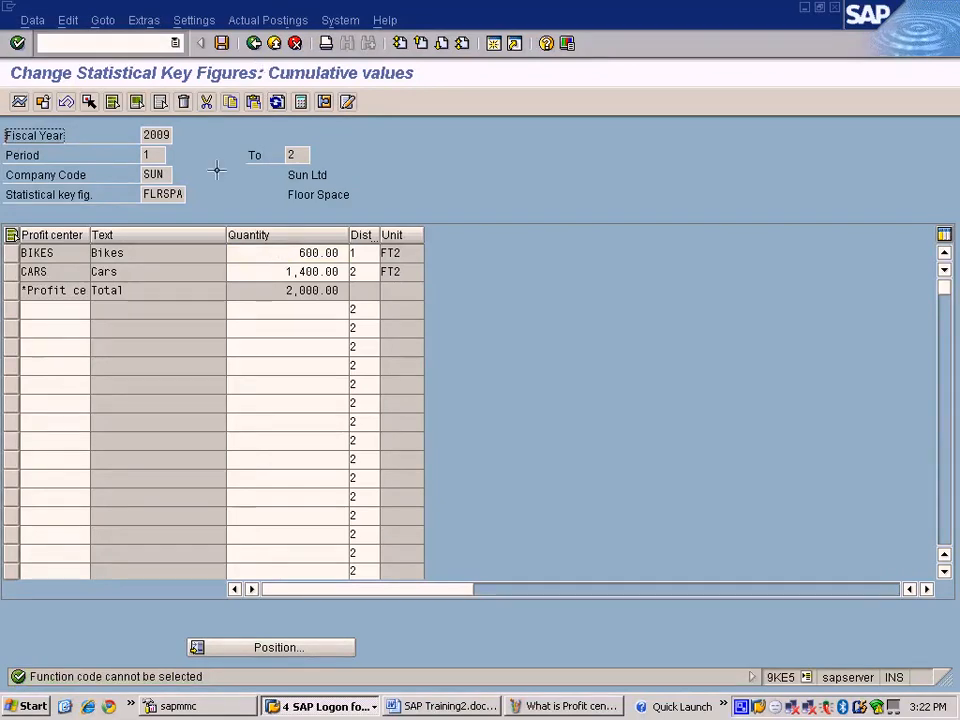
Step: Post the floor space key figures for BIKES and CARS and exit to the SAP Easy Access menu
click(222, 43)
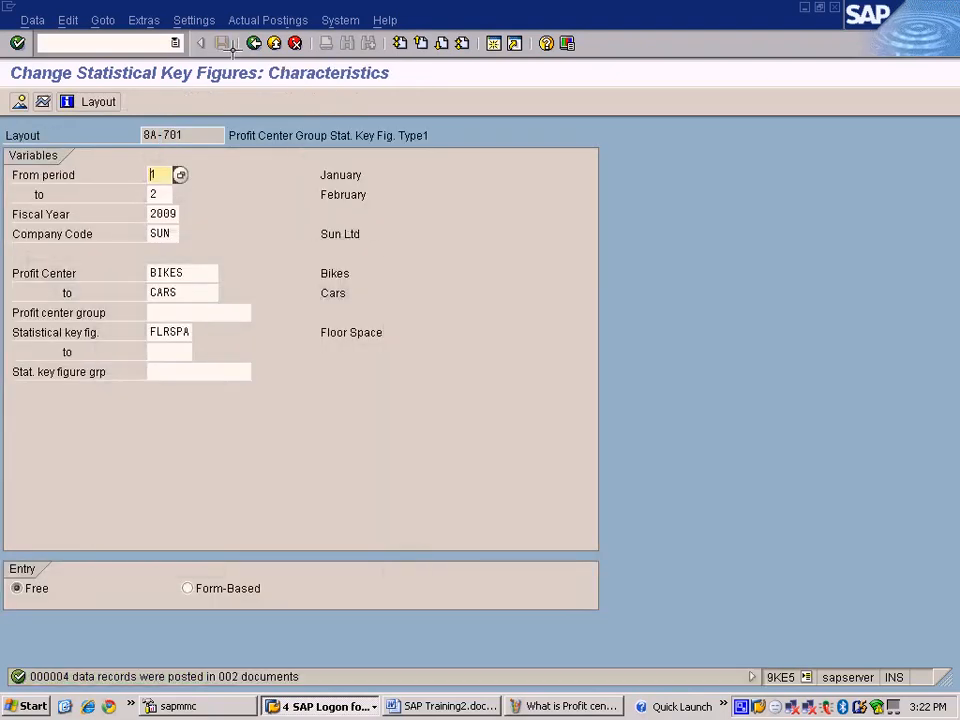
click(255, 43)
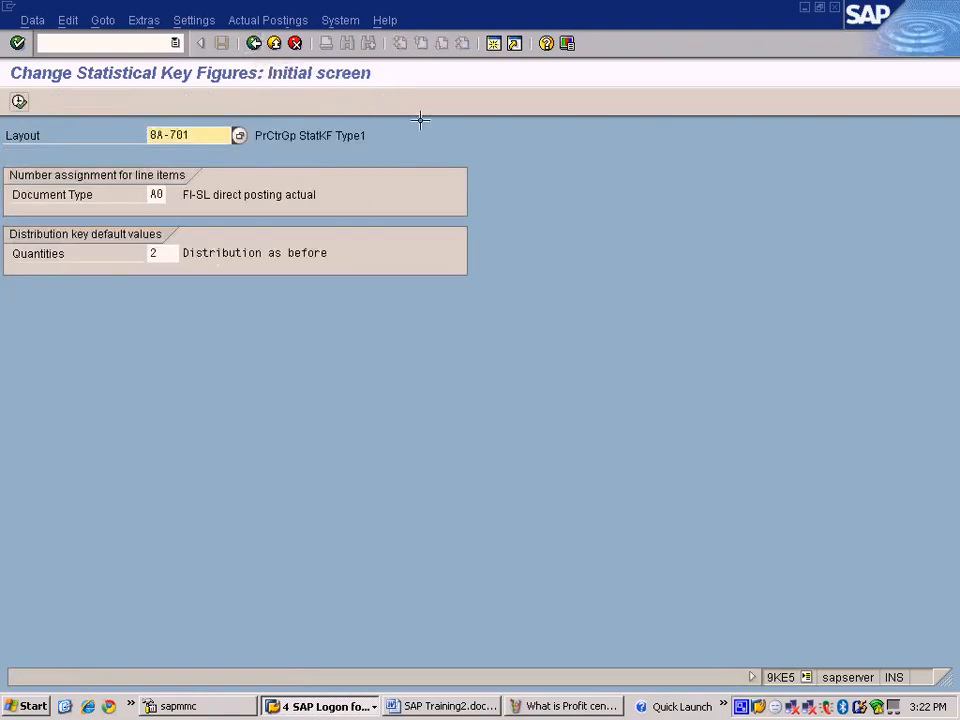
click(255, 43)
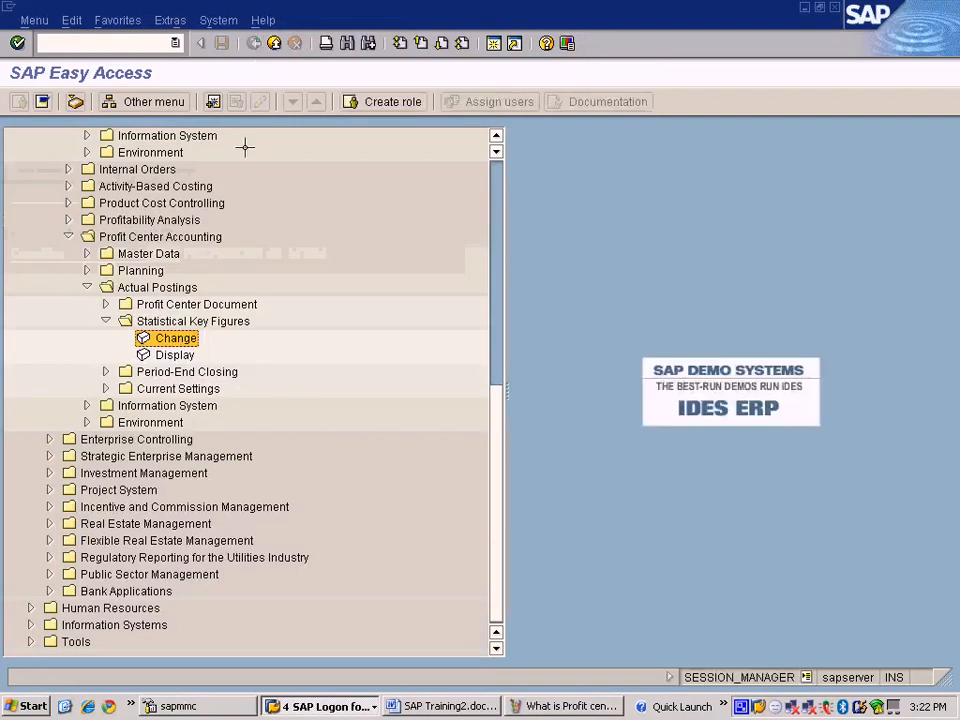
Step: Close the Create Profit Center session and switch to the EC-PCA actual assessment cycle segment session
click(315, 705)
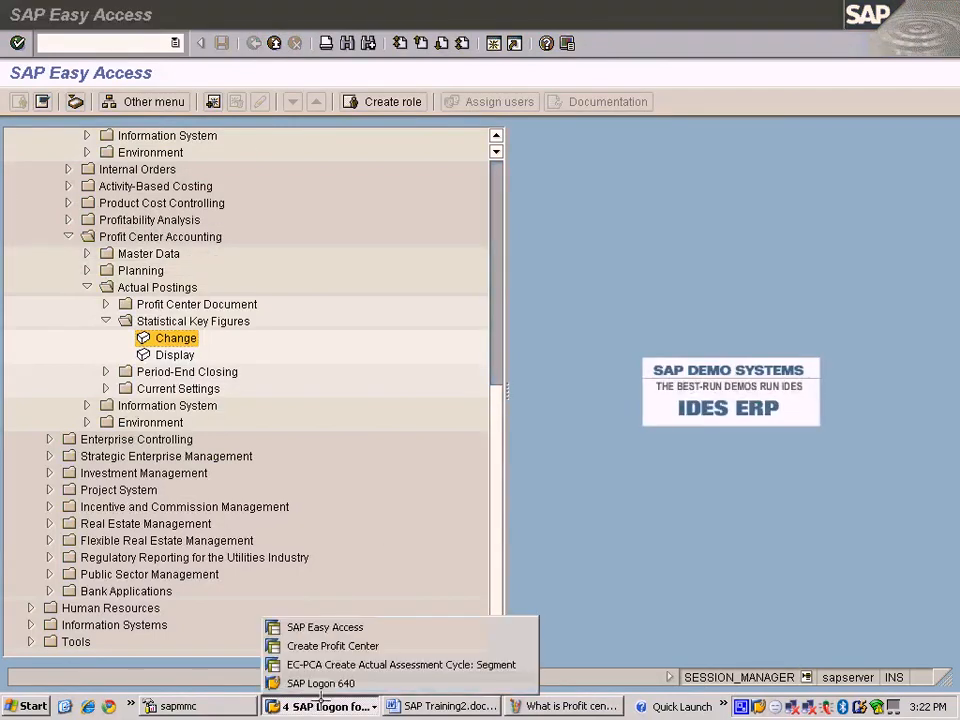
click(343, 646)
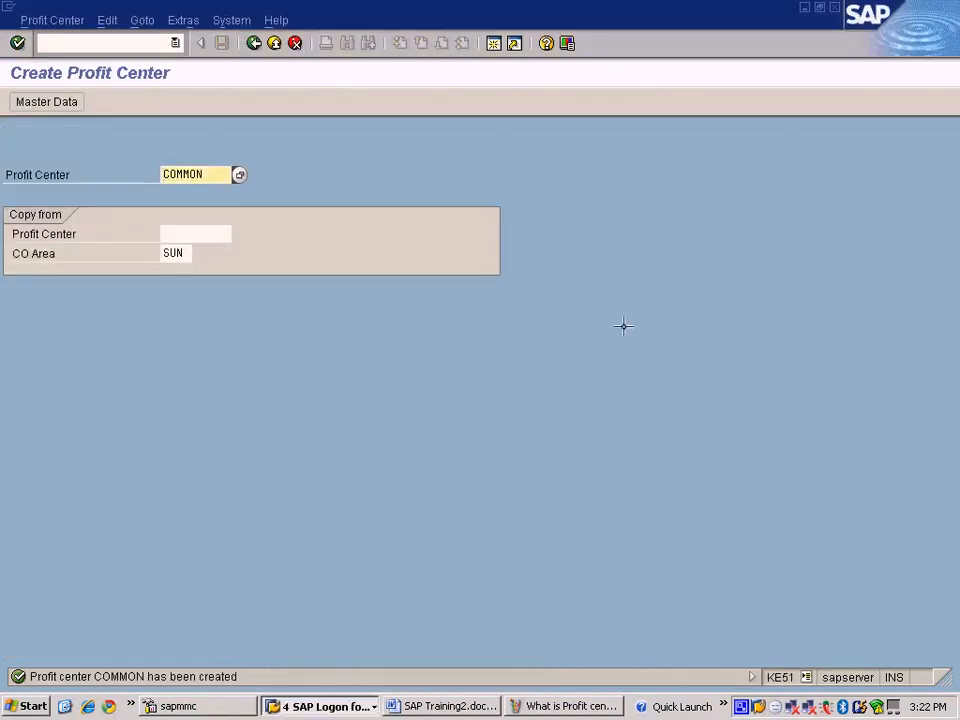
click(835, 7)
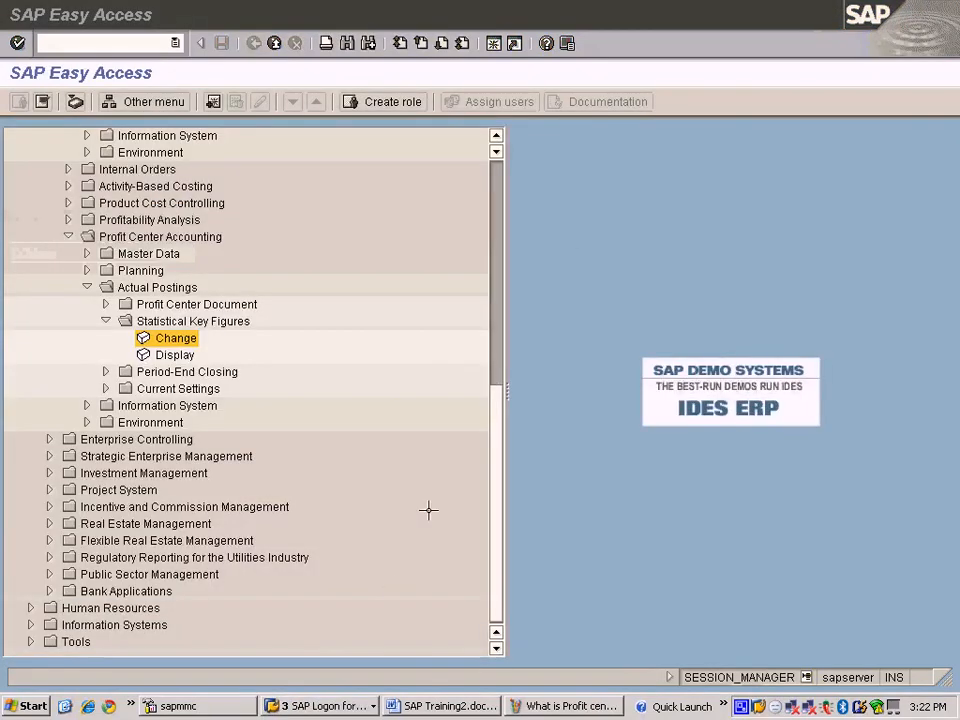
click(338, 706)
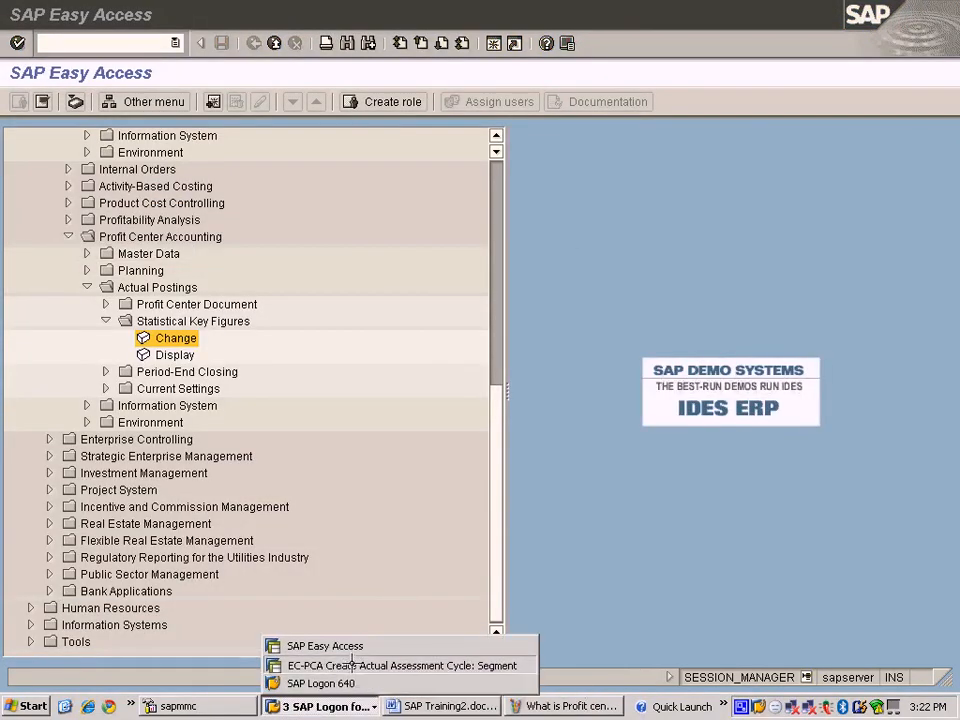
Step: In the RENTAL assessment cycle segment, choose FLRSPA (Floor Space) of controlling area SUN as the starting statistical key figure
click(318, 664)
click(148, 450)
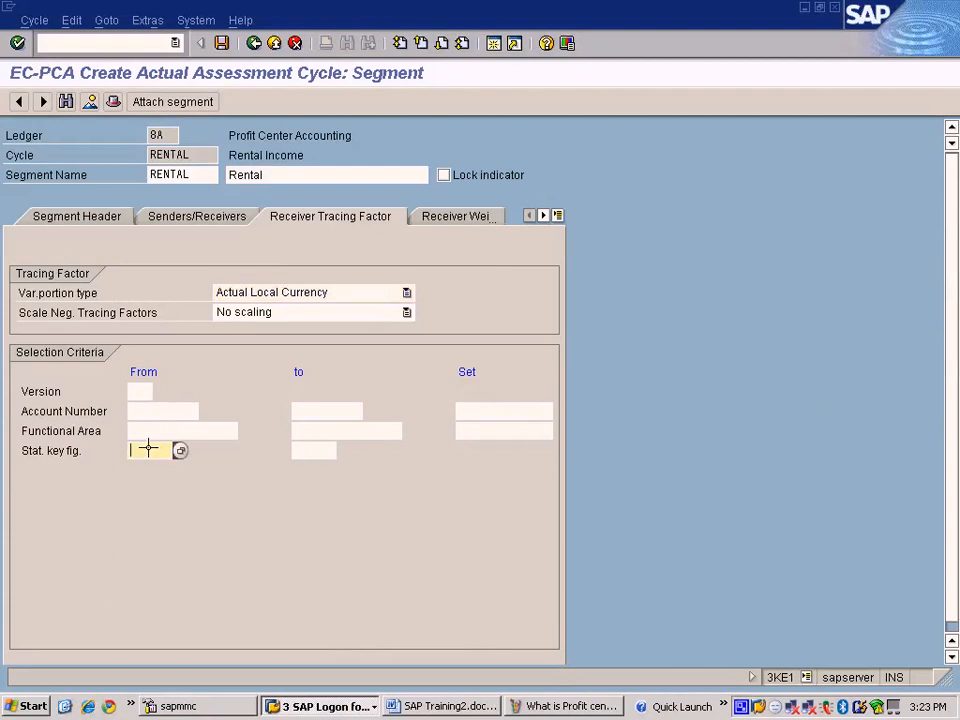
click(178, 450)
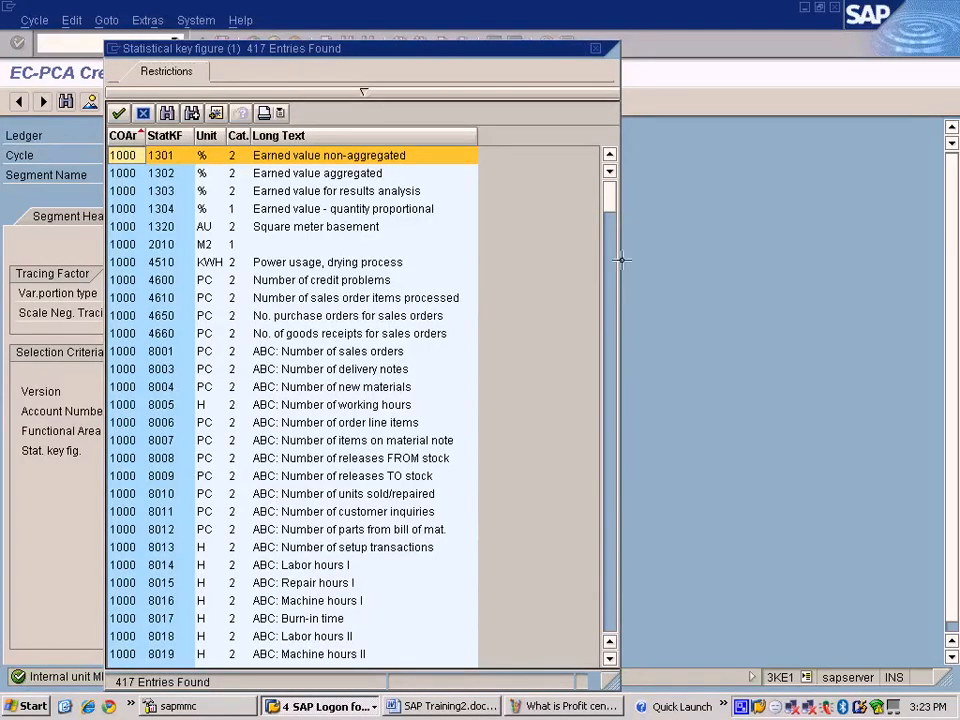
drag(610, 203, 608, 627)
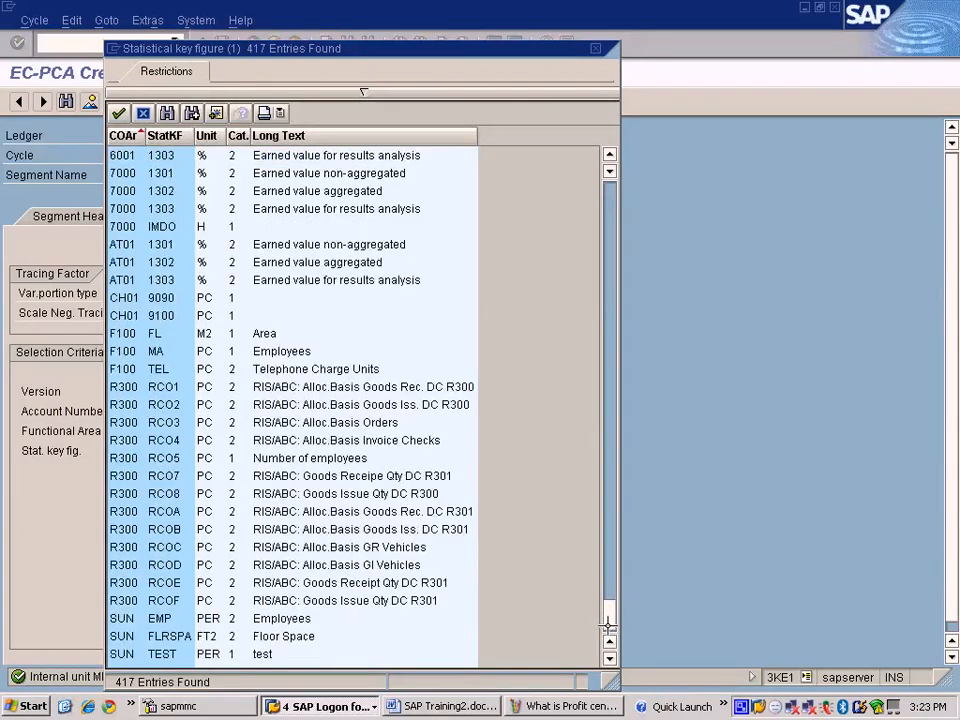
double_click(180, 634)
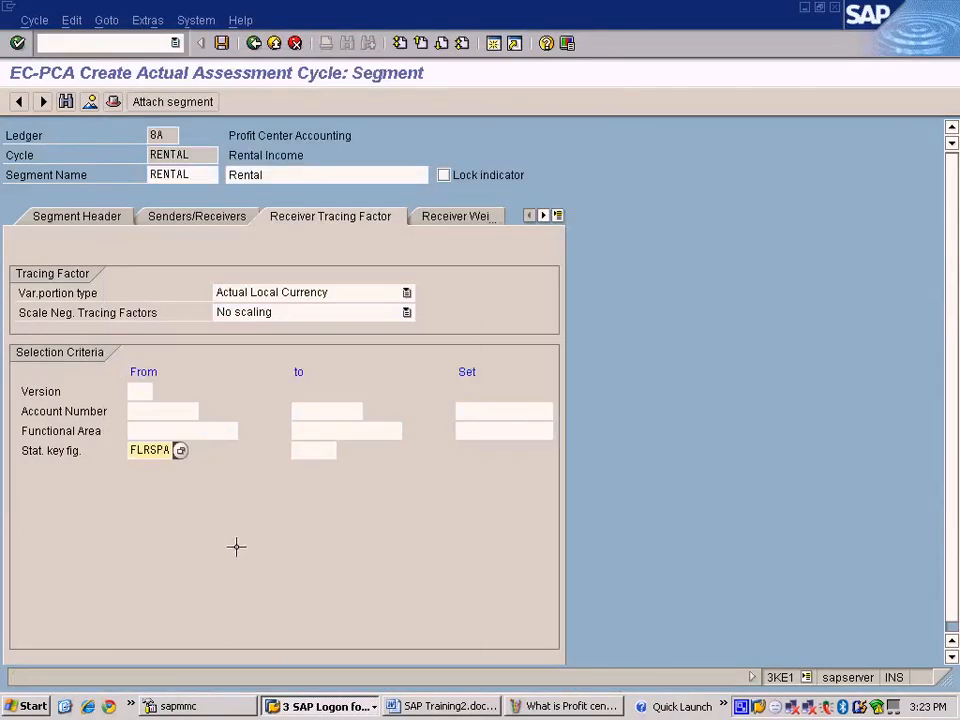
Step: Set the variable portion type to Actual Quantities / SKF, check the receiver weighting factors and save the cycle
click(407, 292)
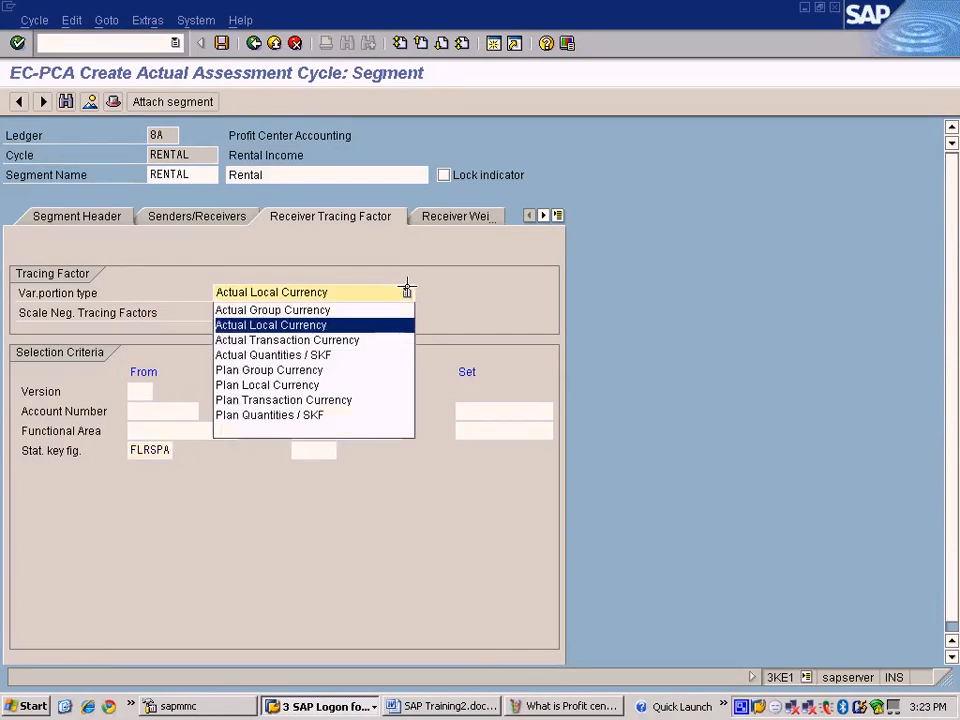
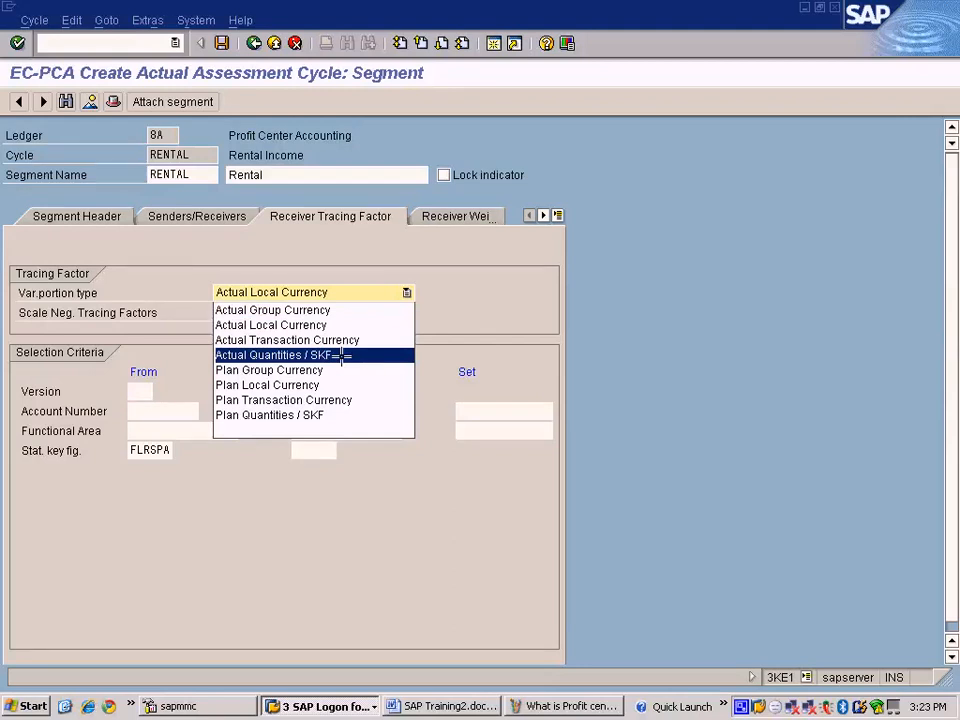
click(341, 355)
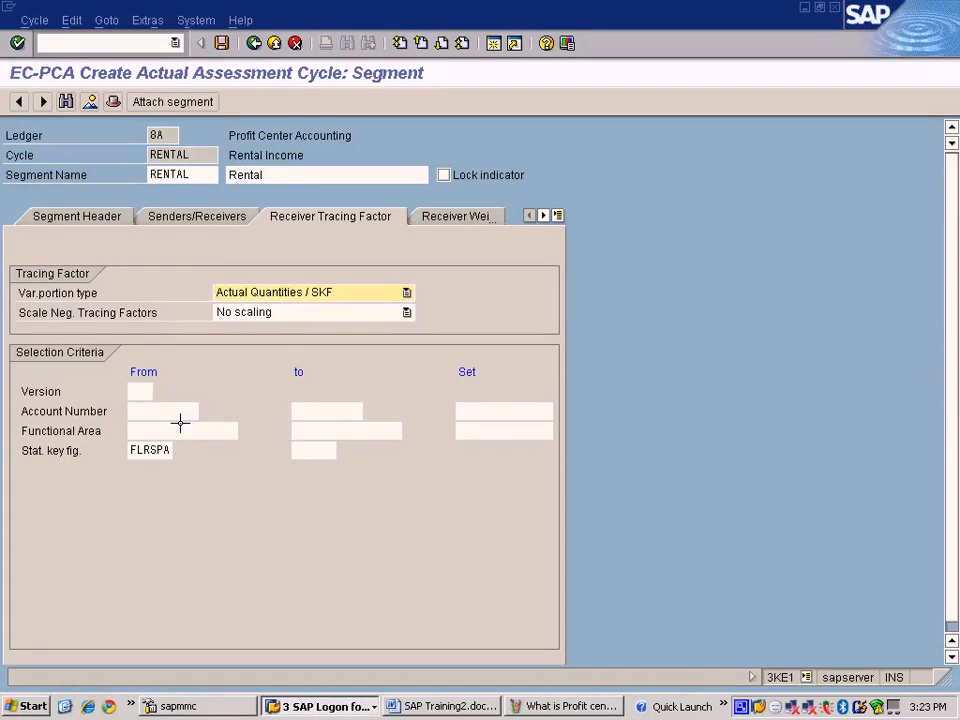
click(443, 215)
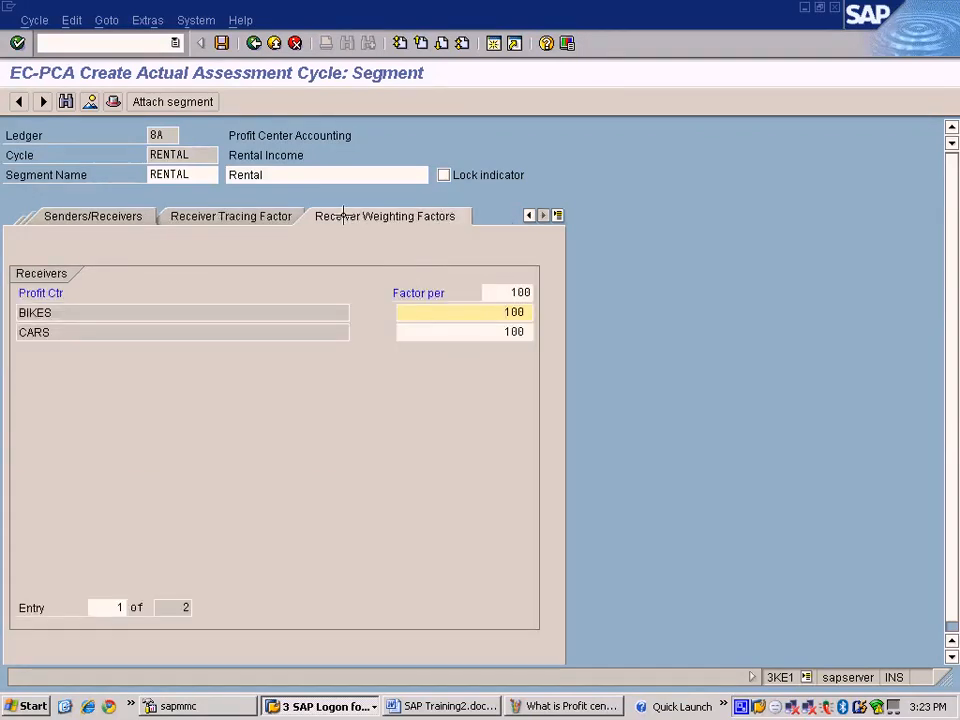
click(252, 216)
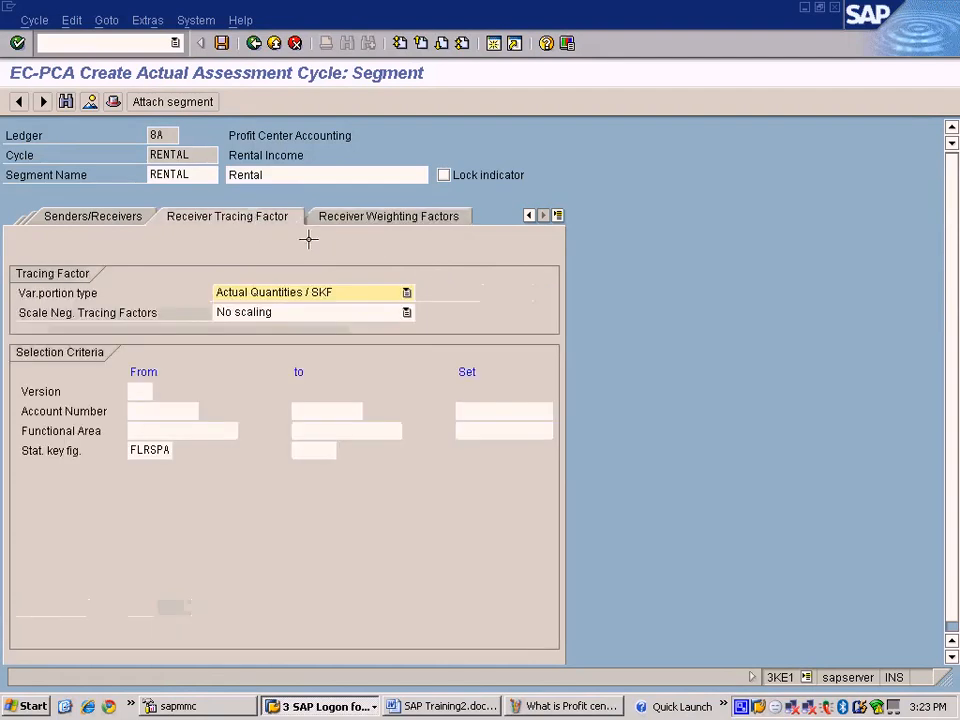
click(221, 45)
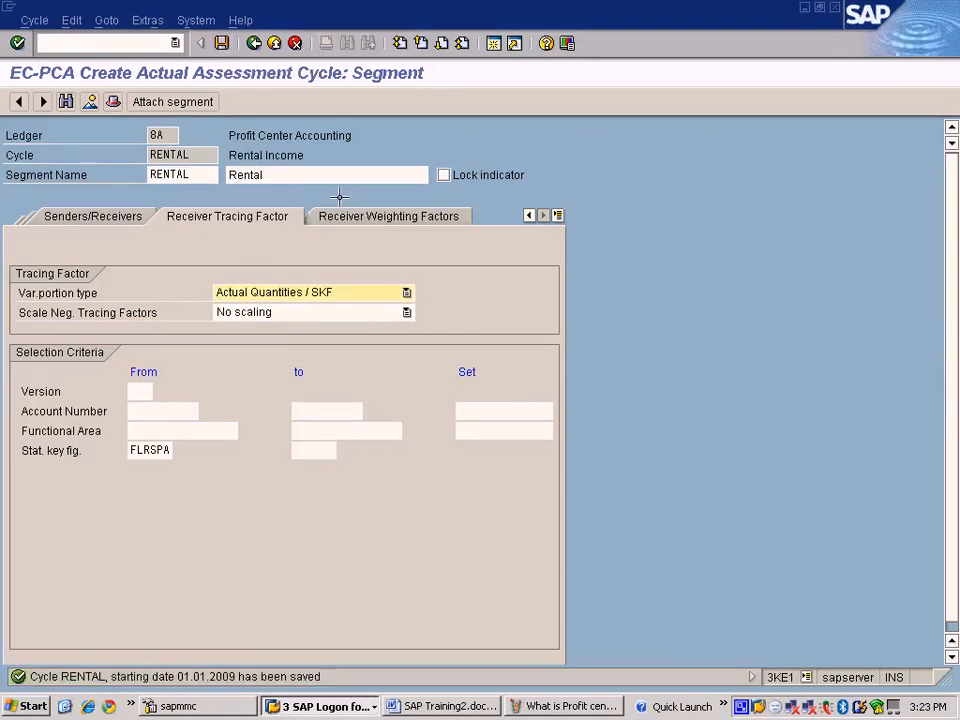
Step: Review the RENTAL segment's senders, receivers and segment header, and leave the assessment cycle for the implementation guide
click(124, 210)
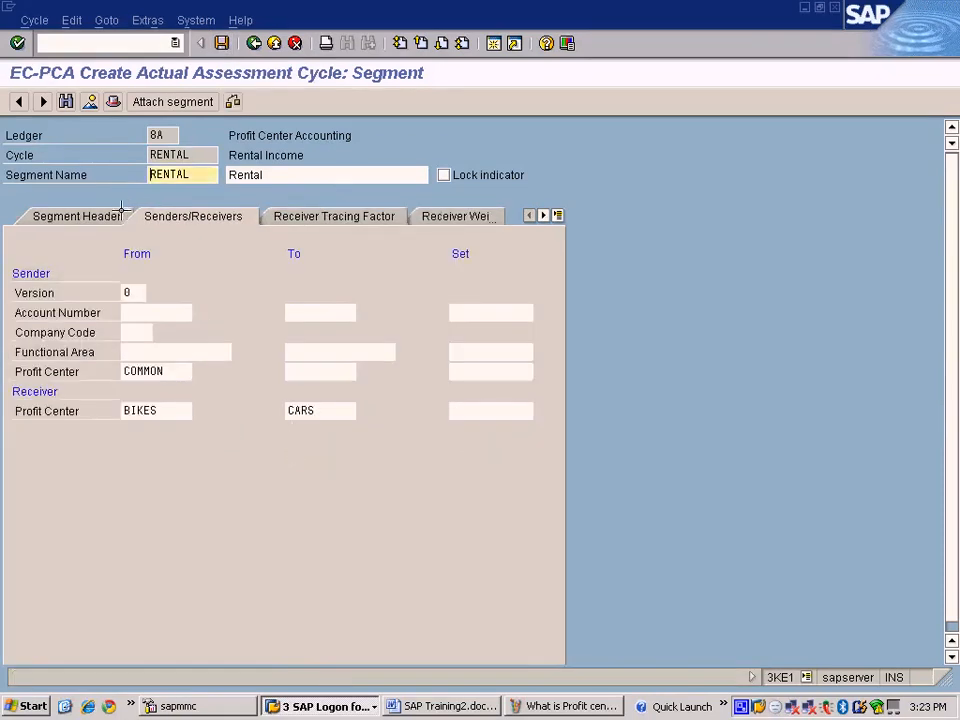
click(93, 210)
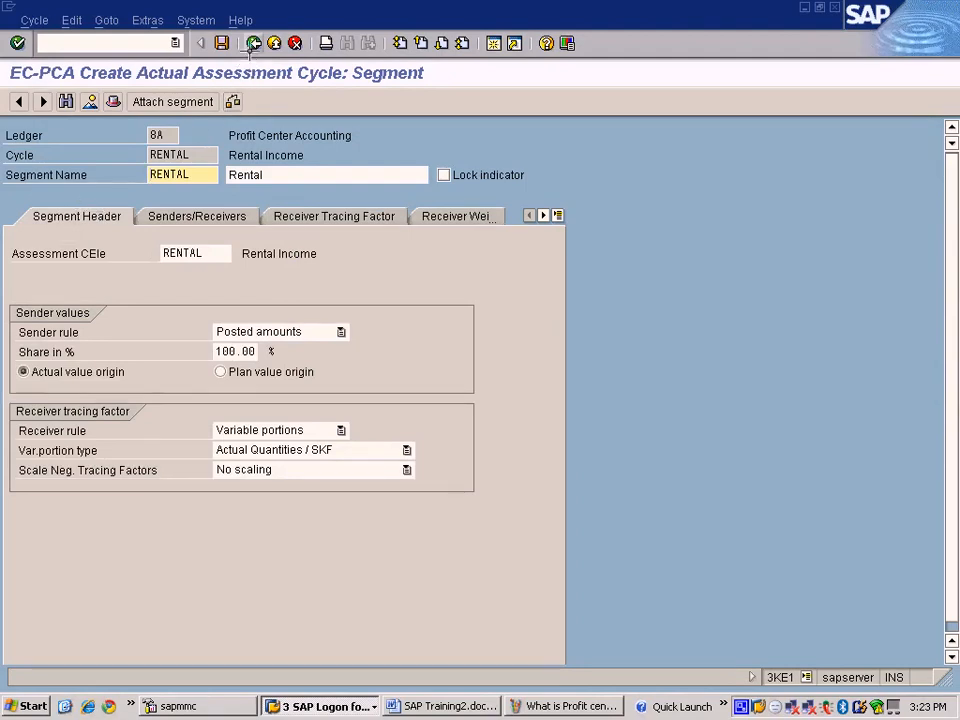
drag(200, 153, 107, 137)
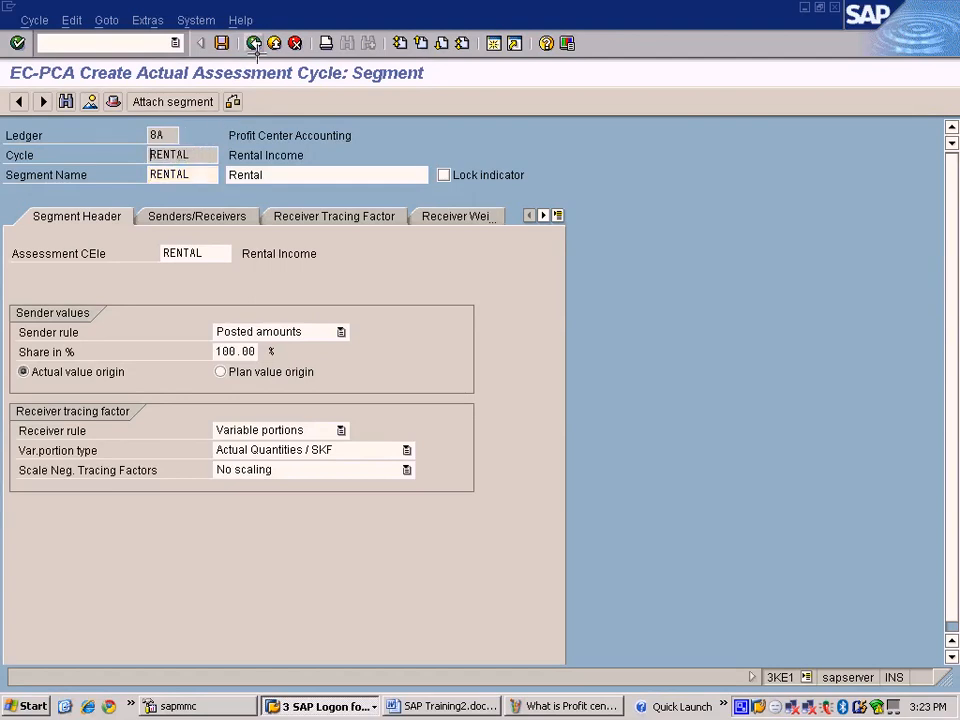
click(232, 101)
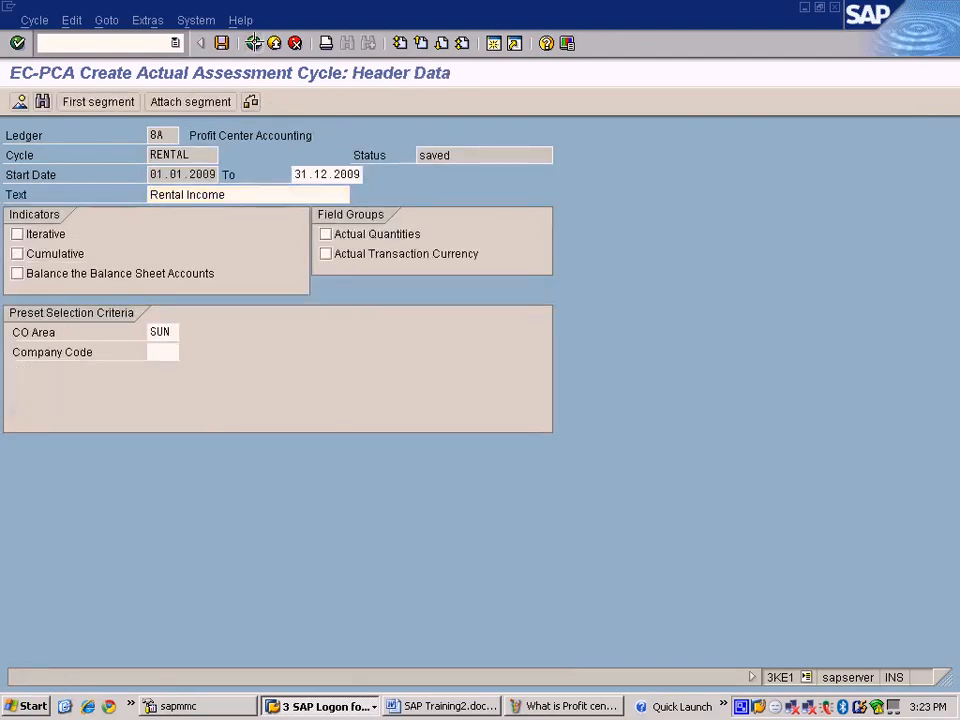
click(254, 43)
click(98, 566)
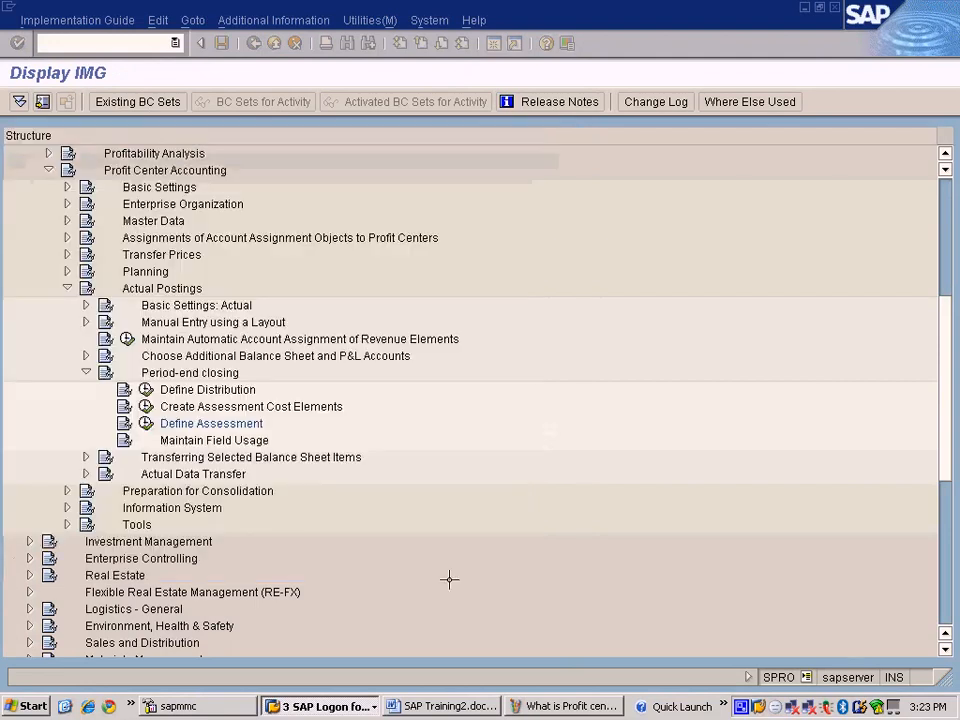
Step: Switch to the profit center assessment diagram in Paint and marquee-select the text about the showroom being rented out
click(582, 712)
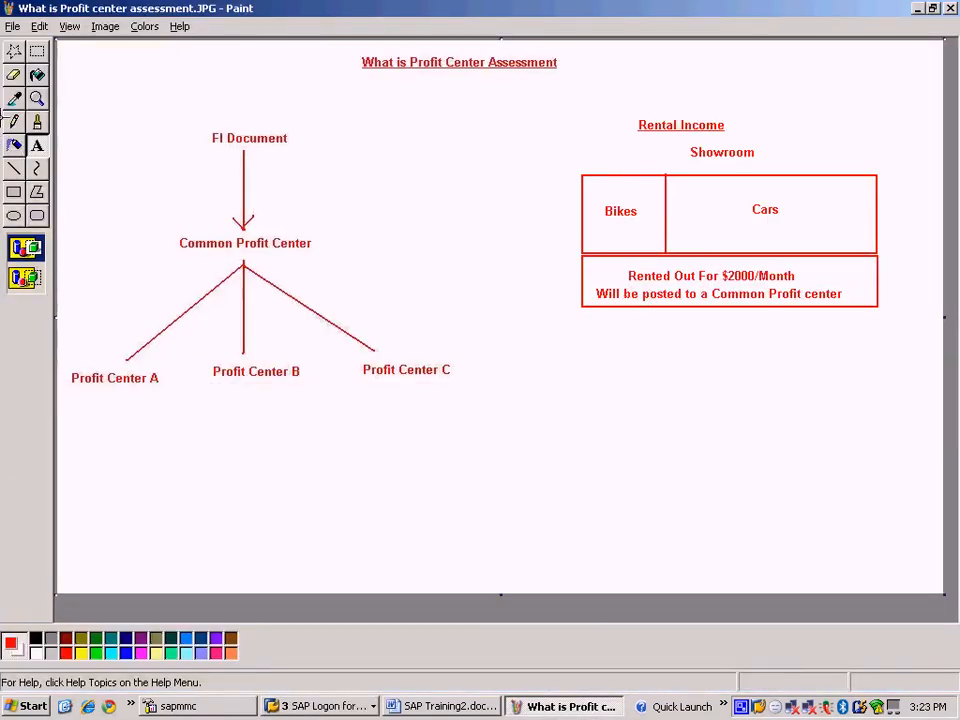
click(38, 48)
drag(593, 263, 851, 325)
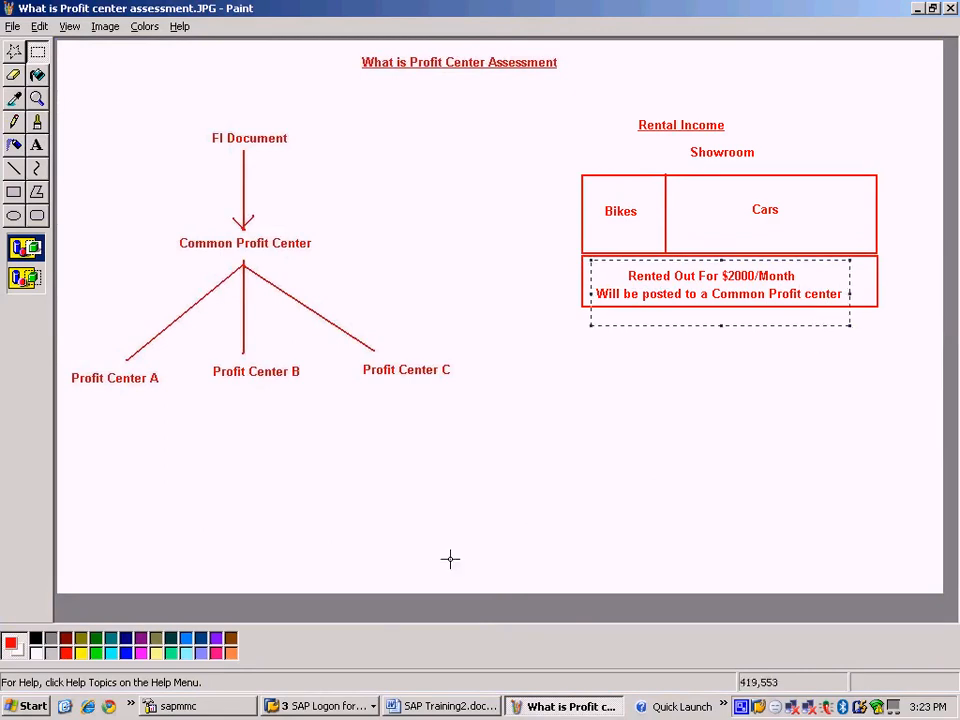
Step: Switch to the SAP Easy Access session and start transaction FB50 for entering a G/L account document
click(330, 706)
click(330, 647)
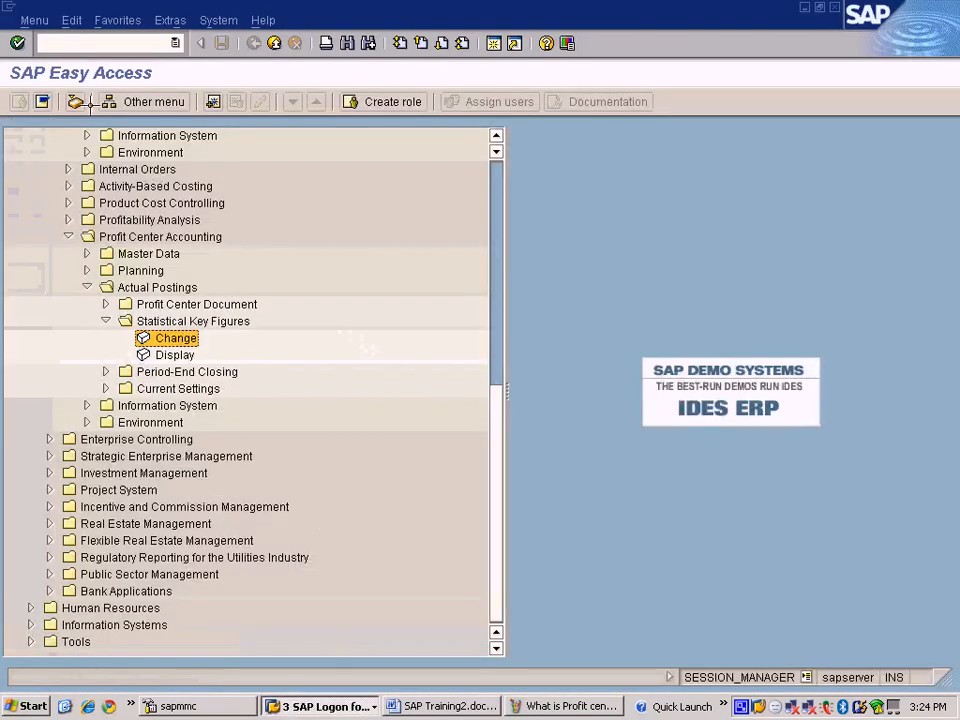
click(77, 43)
text(fb)
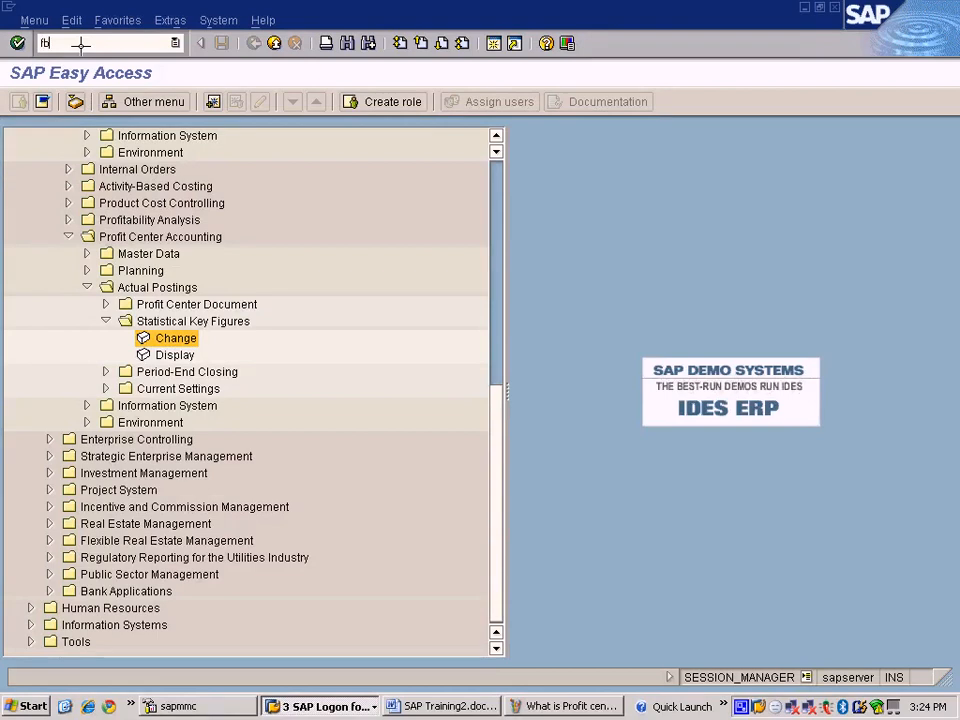
text(50)
key(Return)
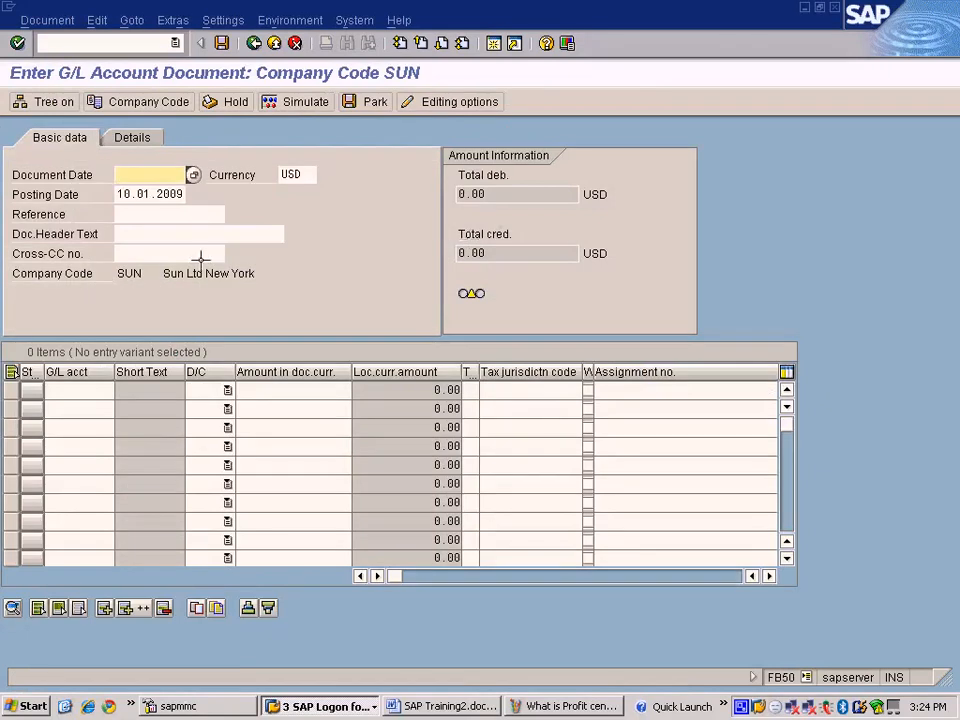
Step: Copy the posting date 10.01.2009 into the document date
drag(124, 193, 245, 202)
key(ctrl+c)
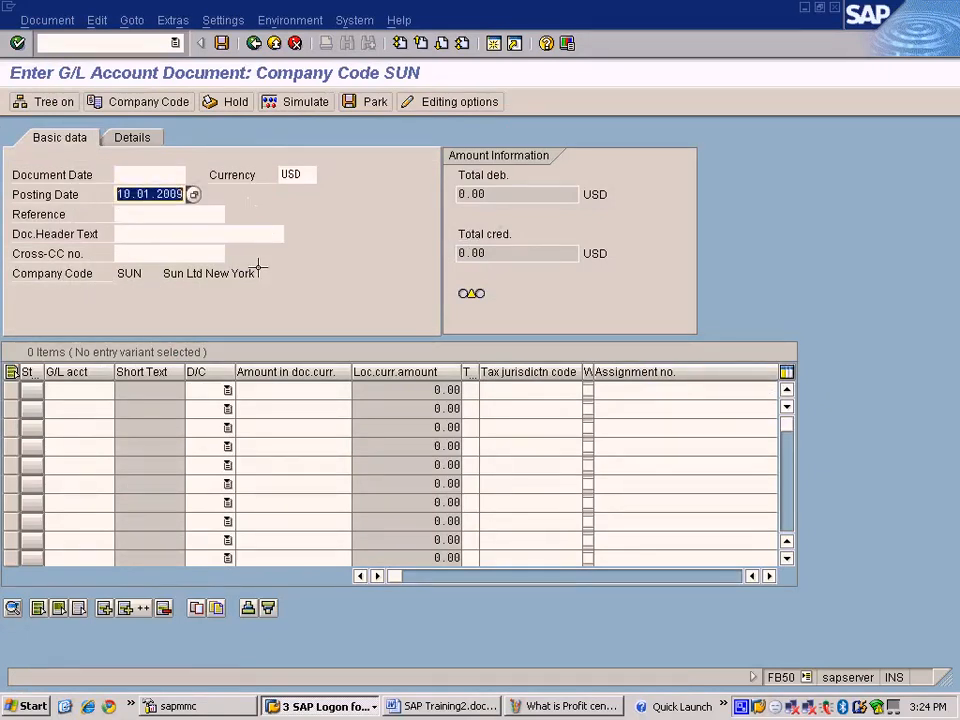
click(194, 244)
click(145, 178)
key(ctrl+v)
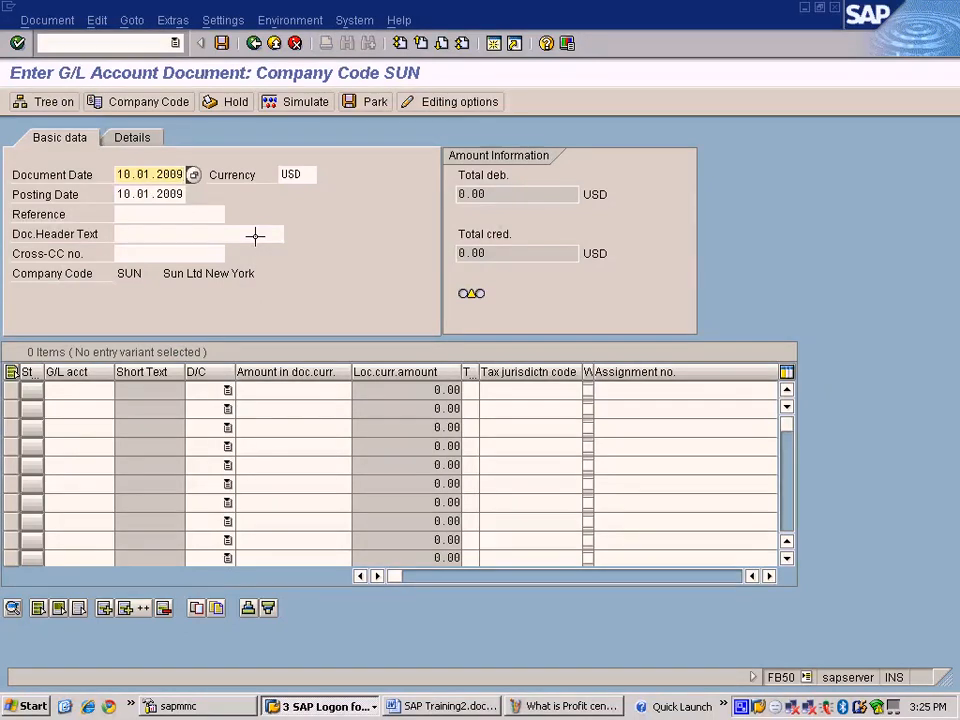
Step: For the first line item, list the G/L accounts of company code SUN and look for a rental income account
click(96, 390)
click(157, 432)
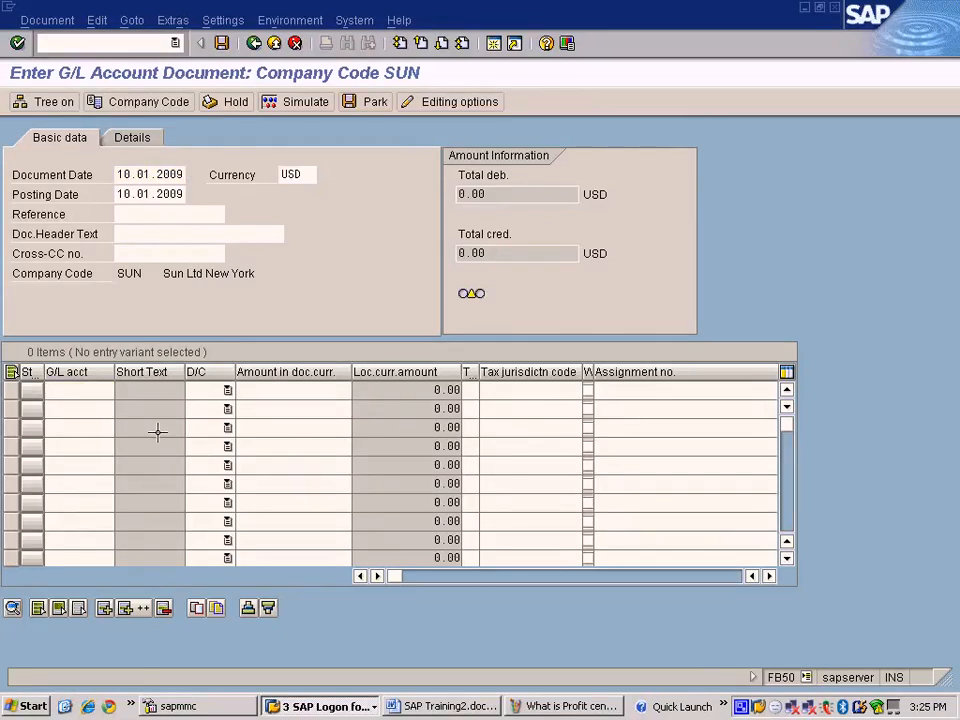
key(F4)
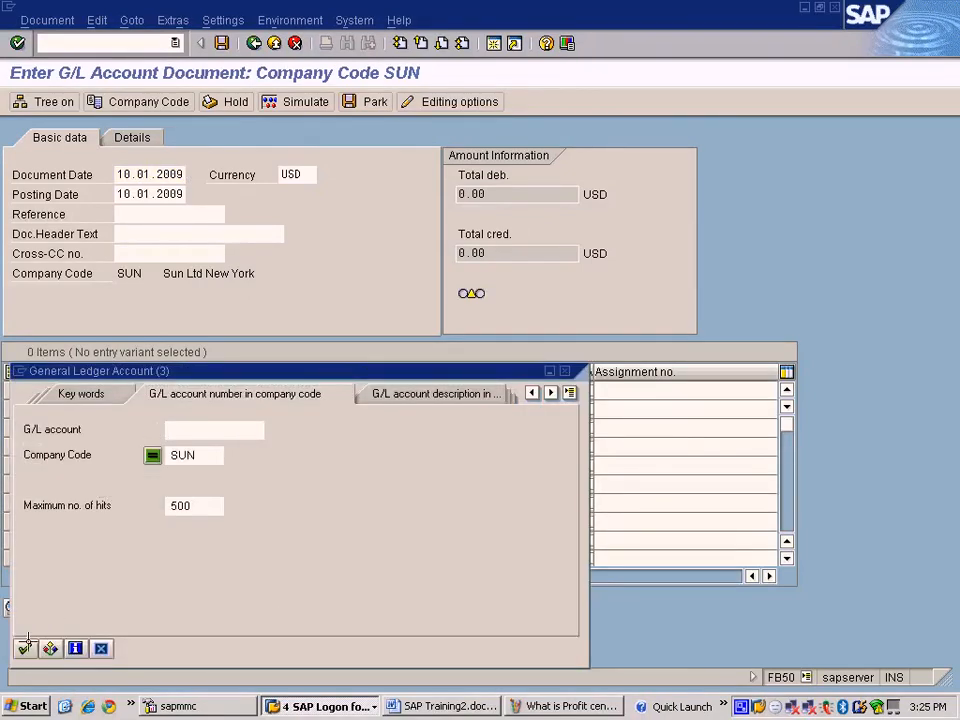
key(Return)
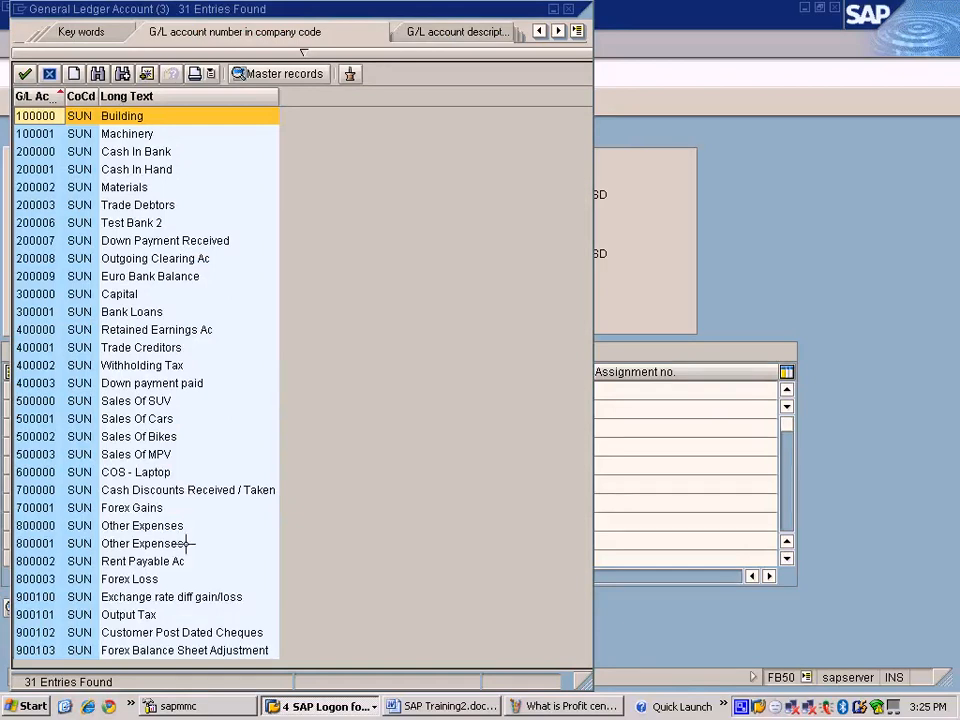
click(207, 576)
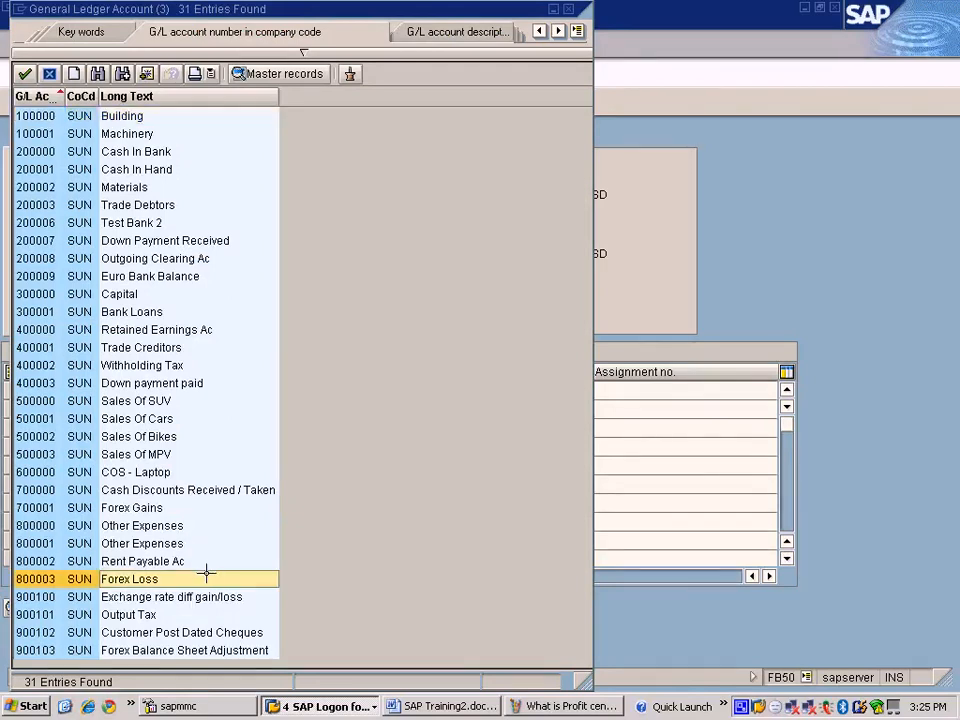
click(155, 525)
click(155, 543)
click(155, 525)
click(152, 472)
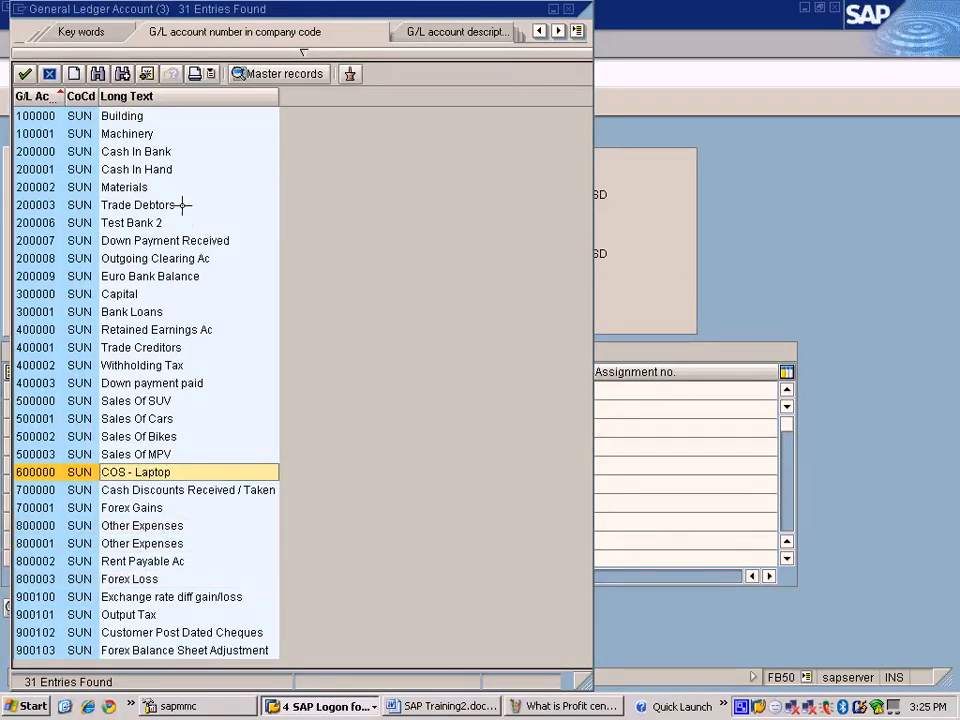
Step: Search company code SUN's G/L accounts by the long text *income and close the account search
click(305, 57)
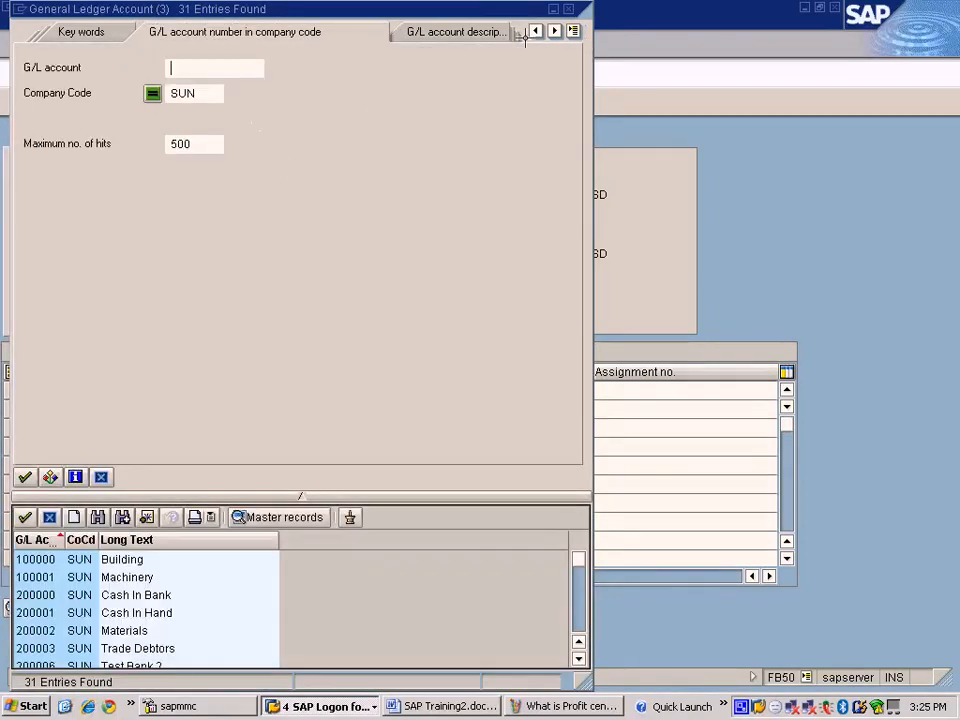
click(482, 31)
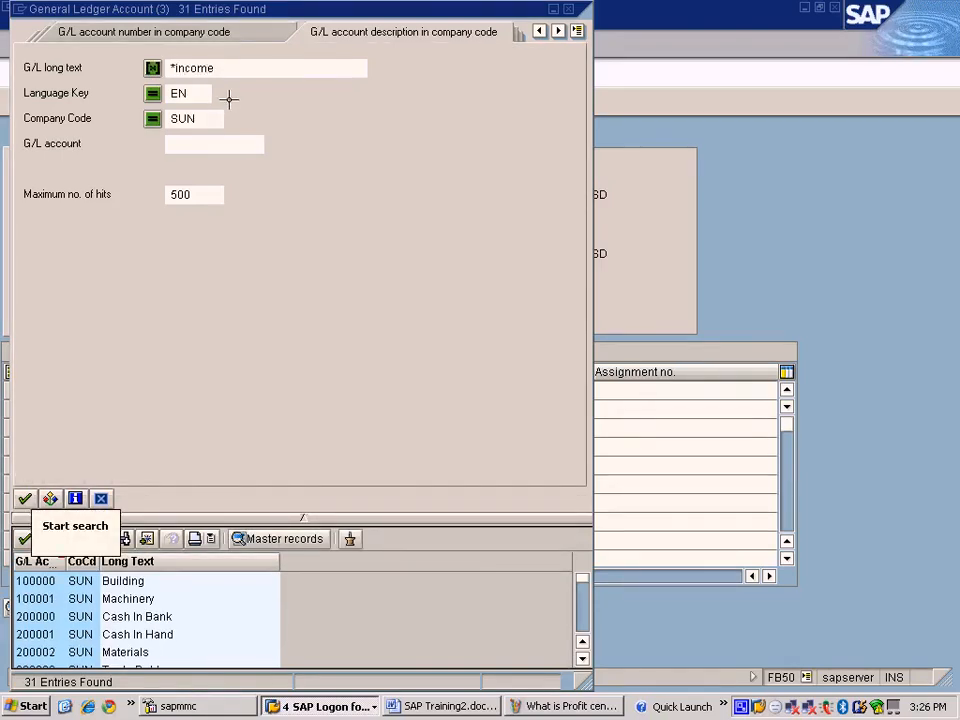
key(Return)
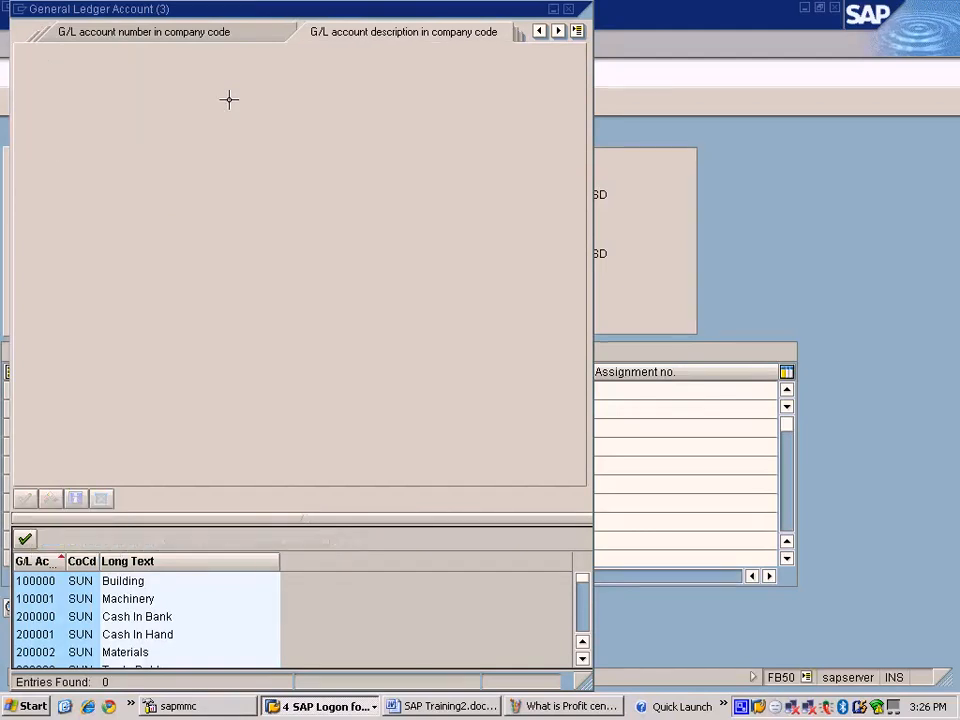
click(516, 395)
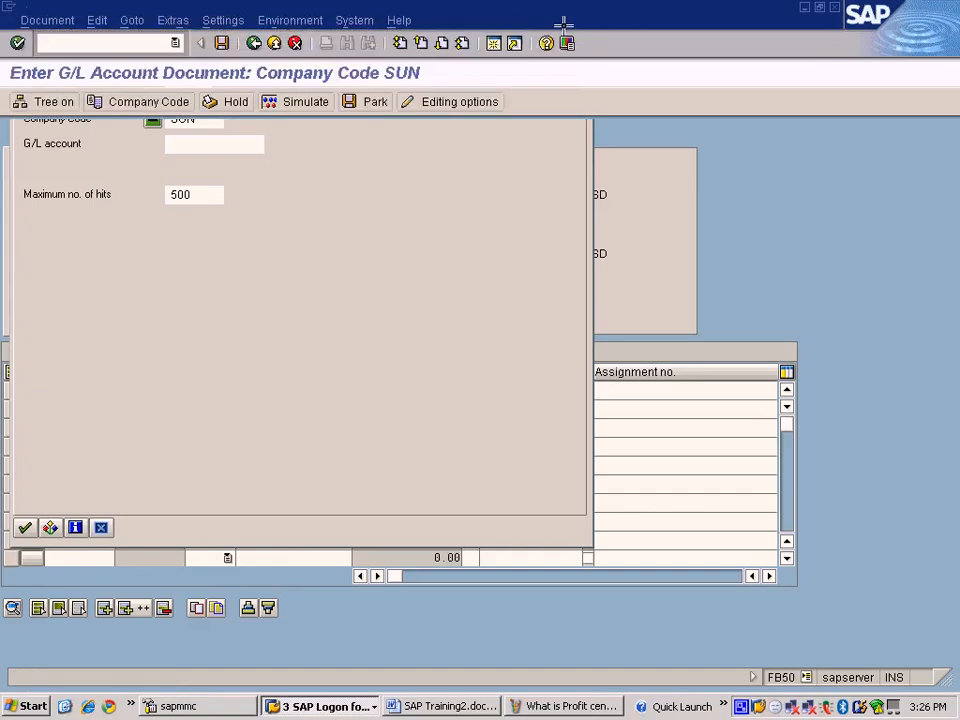
Step: Open an additional SAP session and start transaction FS00 for editing G/L accounts centrally
click(494, 45)
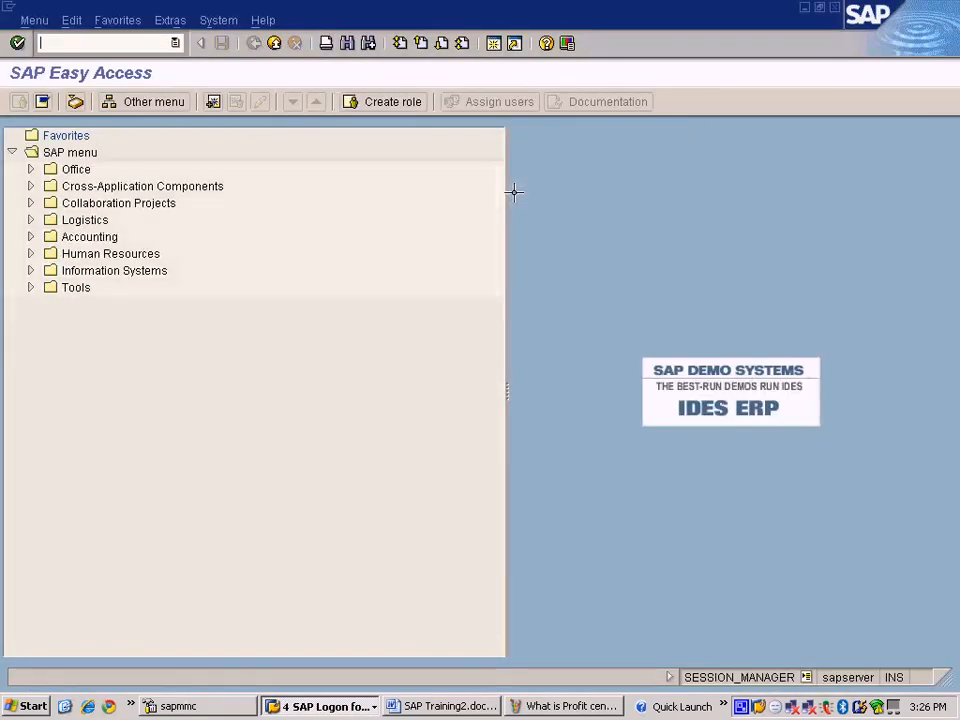
text(fs00)
key(Return)
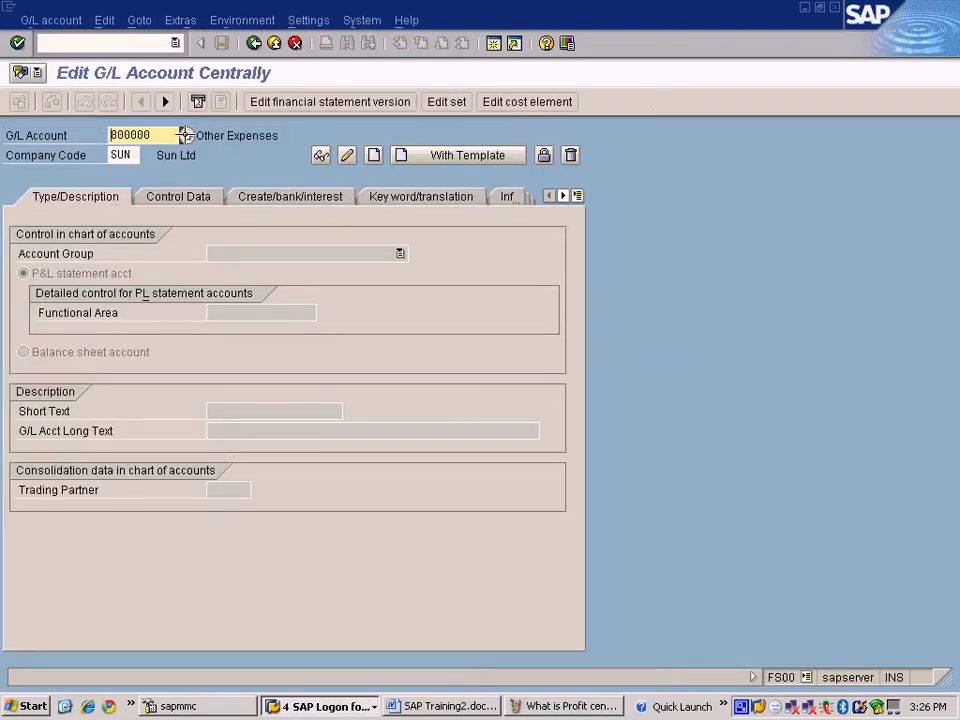
Step: List the G/L accounts of all company codes by removing the company code restriction from the account search
click(185, 135)
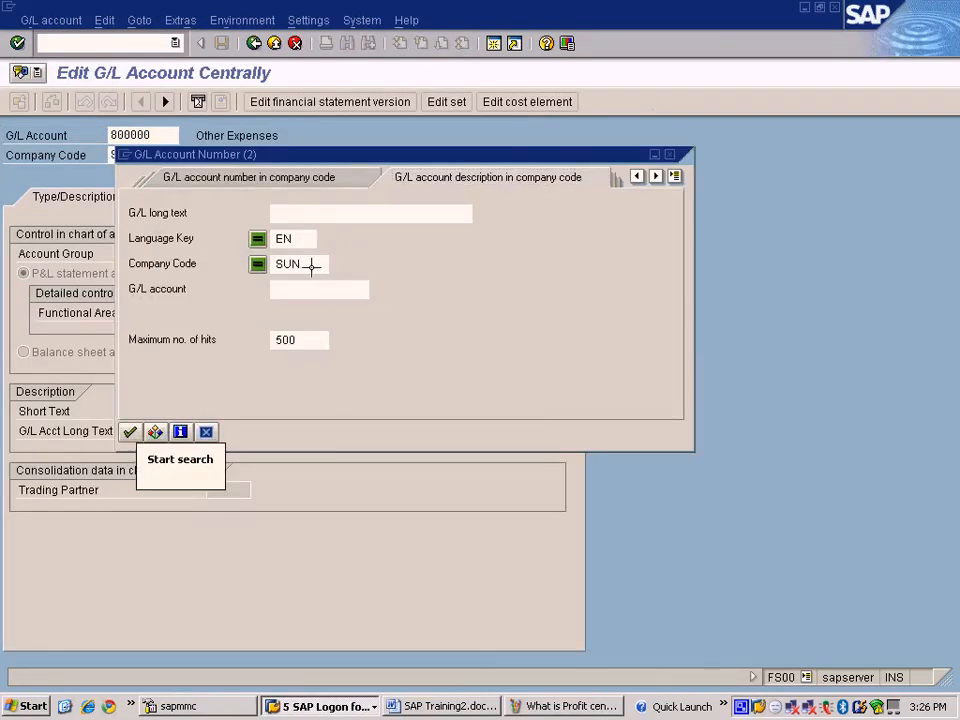
double_click(312, 265)
key(Delete)
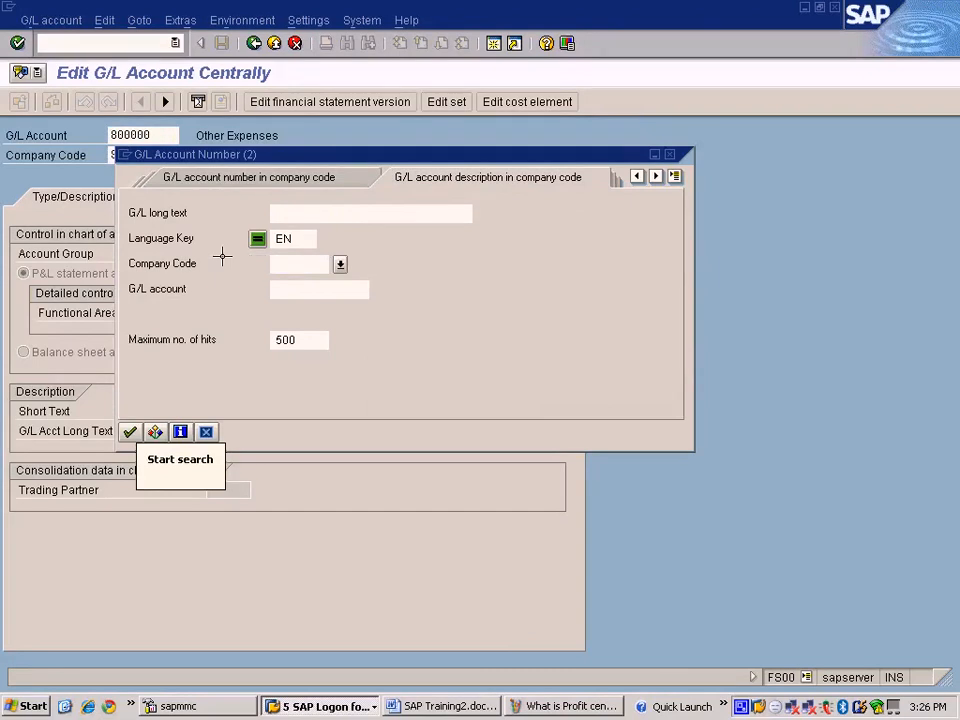
click(130, 431)
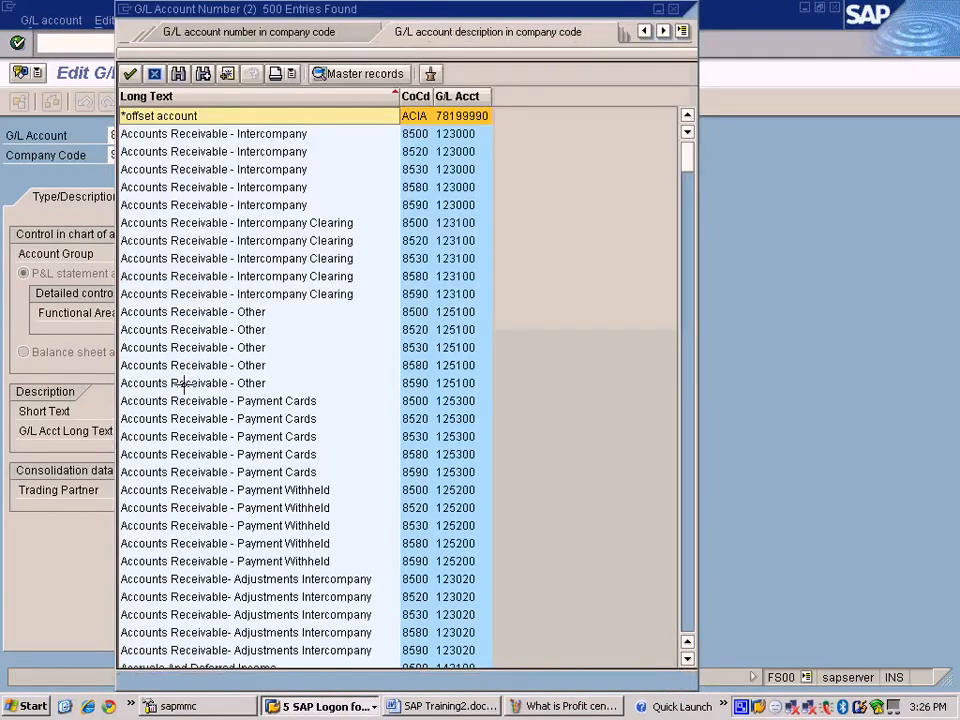
Step: Restrict the G/L account search to company code SUN, check the sales accounts in the list and close the search
click(401, 44)
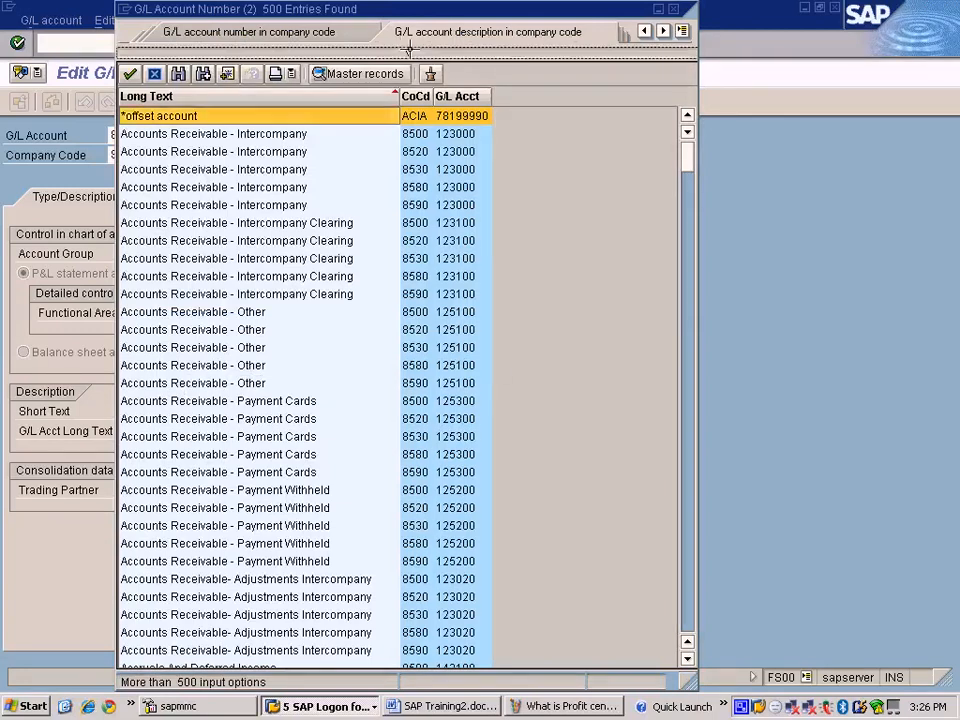
text(su)
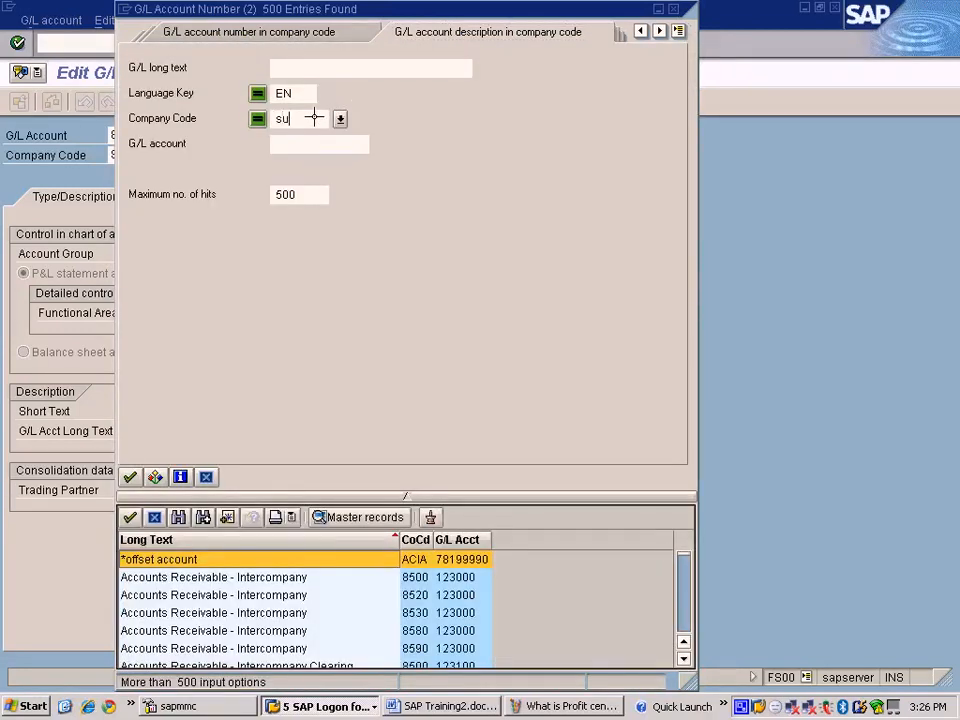
text(n)
key(Return)
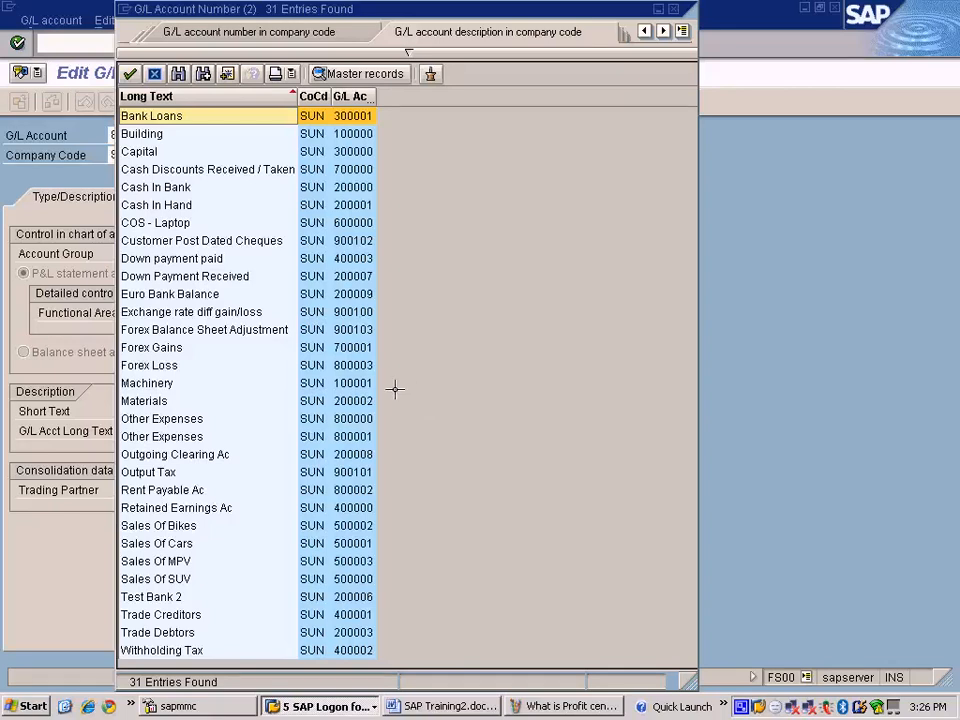
click(347, 545)
click(362, 578)
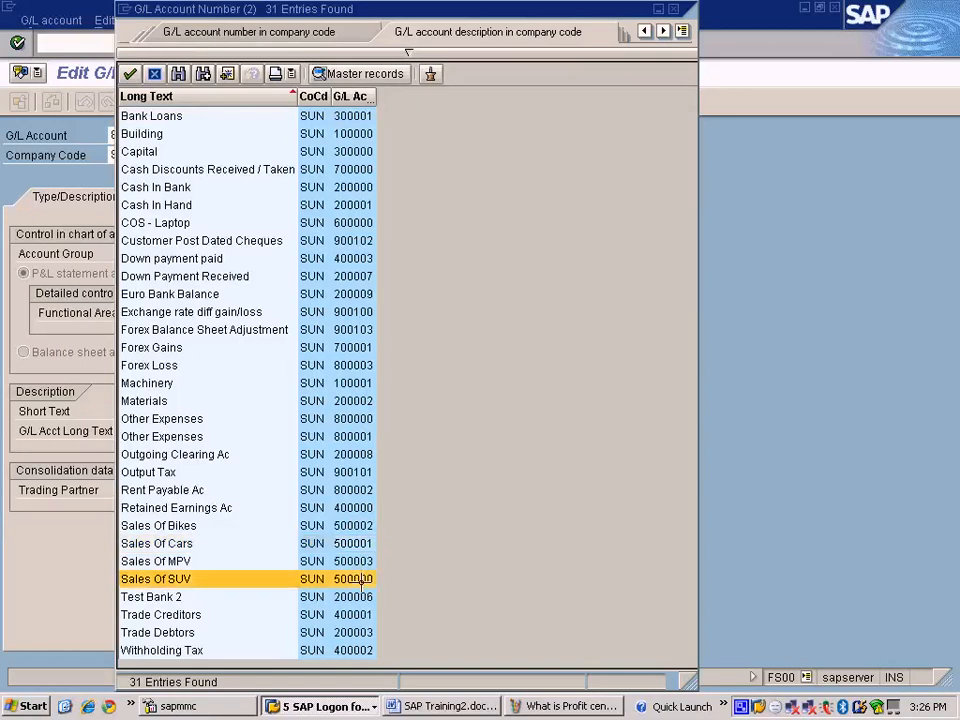
click(362, 525)
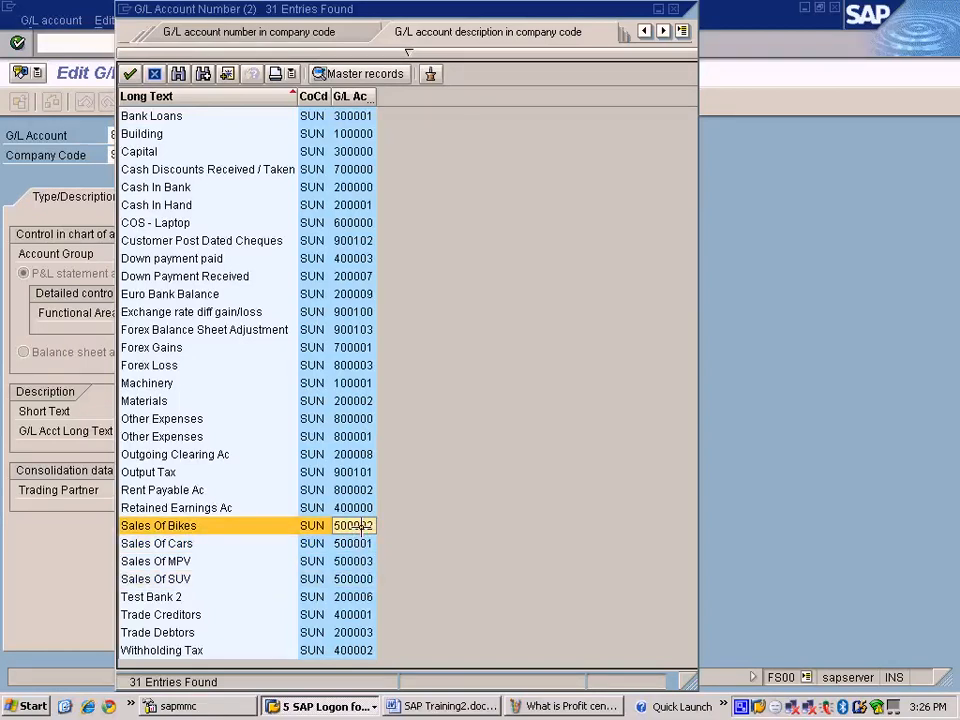
click(675, 10)
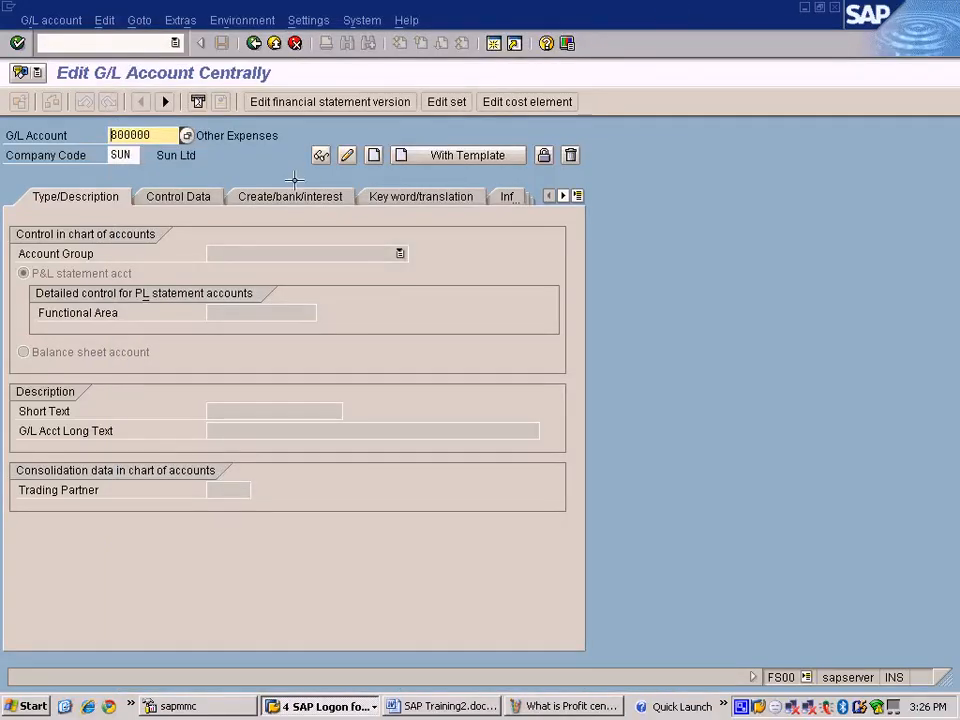
Step: Open an additional session on the SAP Customizing Implementation Guide and expand Financial Accounting (New)
click(512, 44)
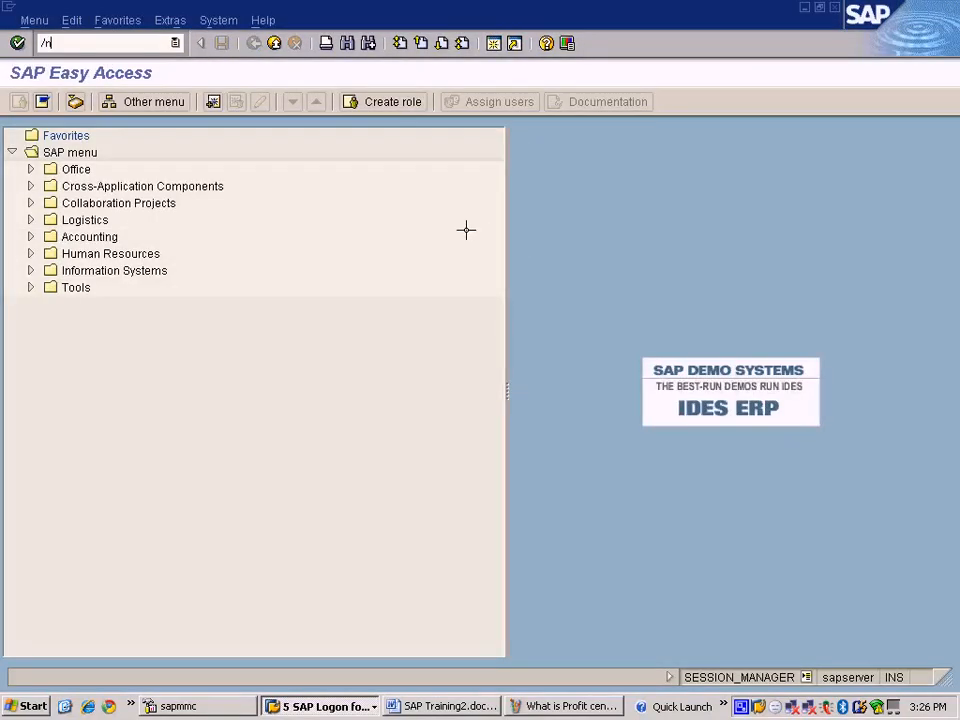
key(Return)
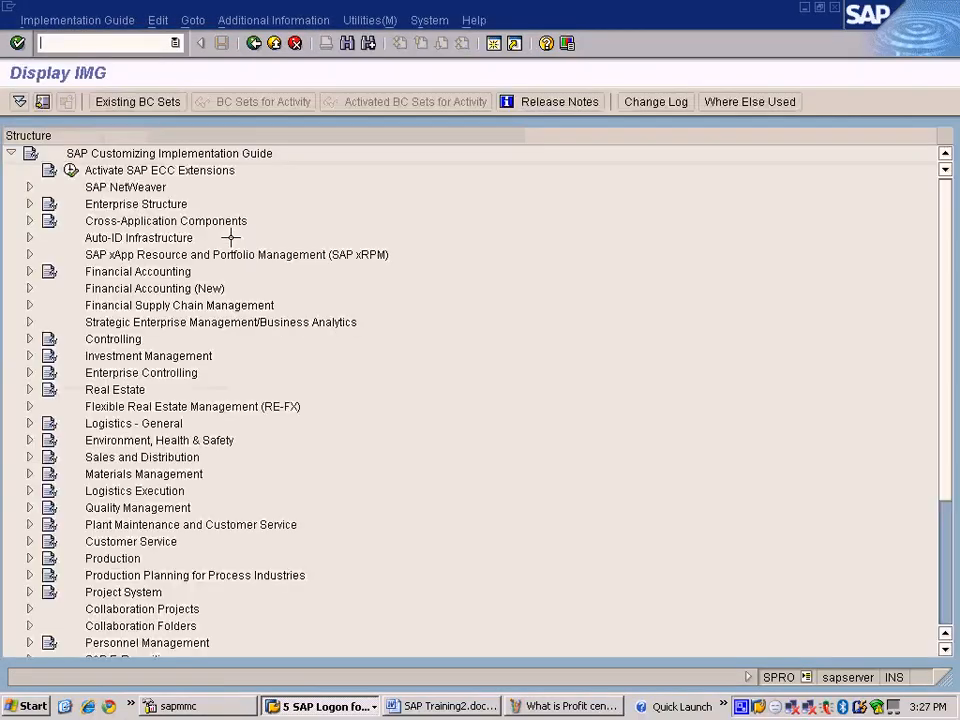
click(29, 288)
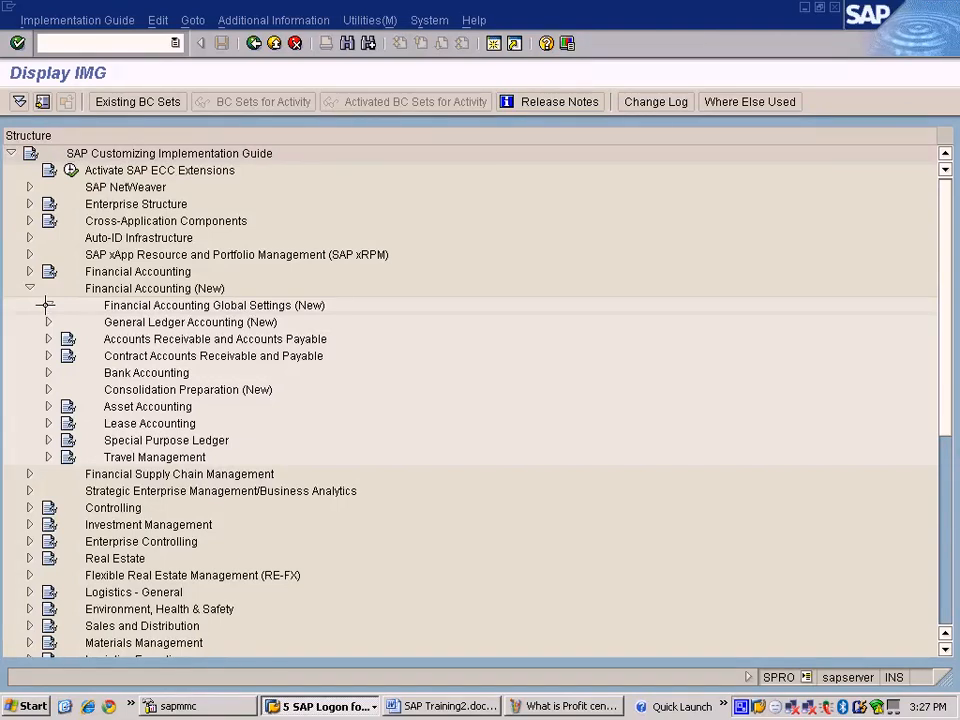
Step: Open the Define Account Group activity under General Ledger Accounting (New), in the preparations for G/L account master data
click(47, 305)
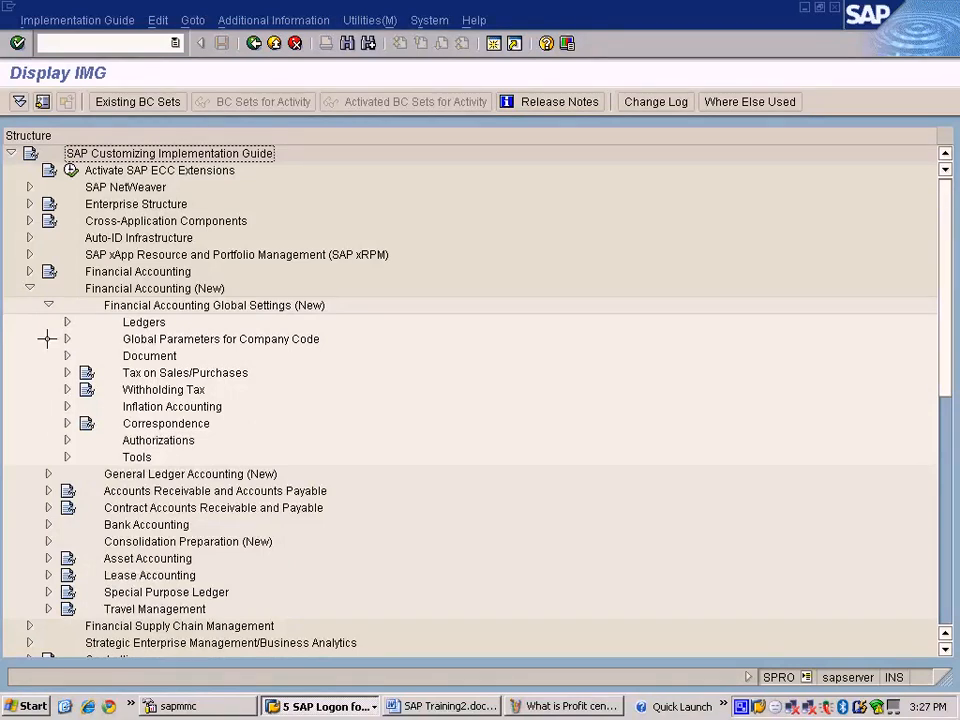
click(47, 305)
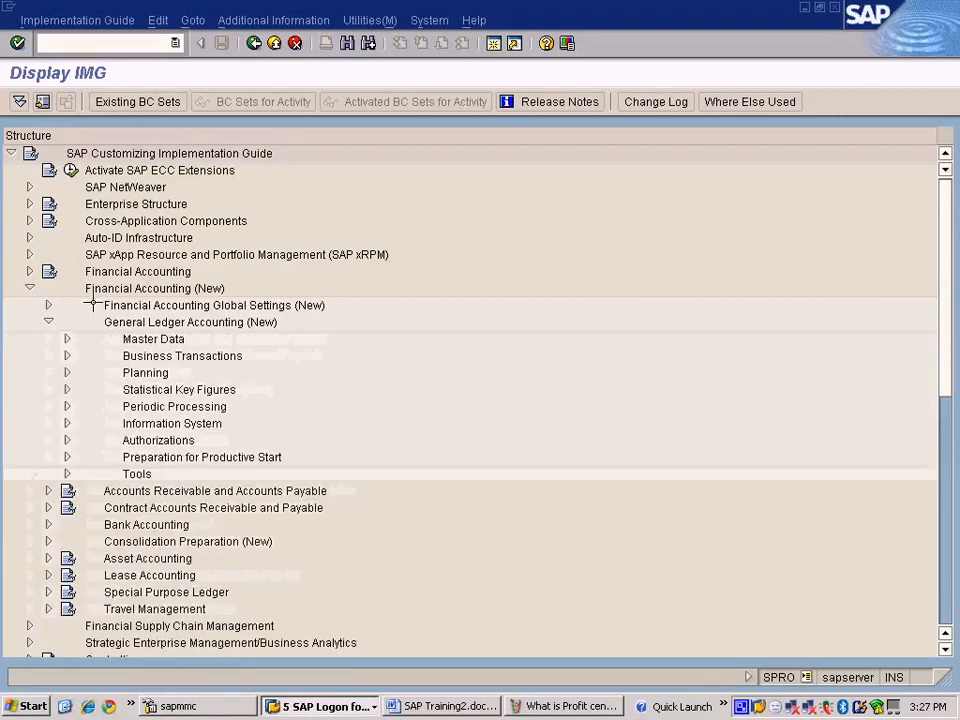
click(66, 339)
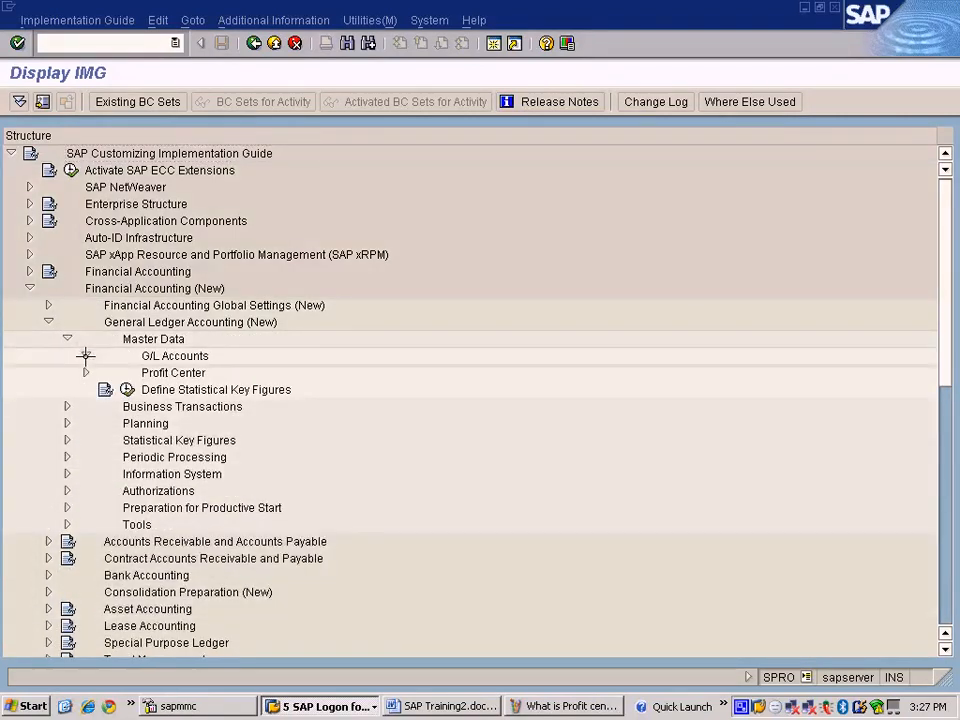
click(85, 355)
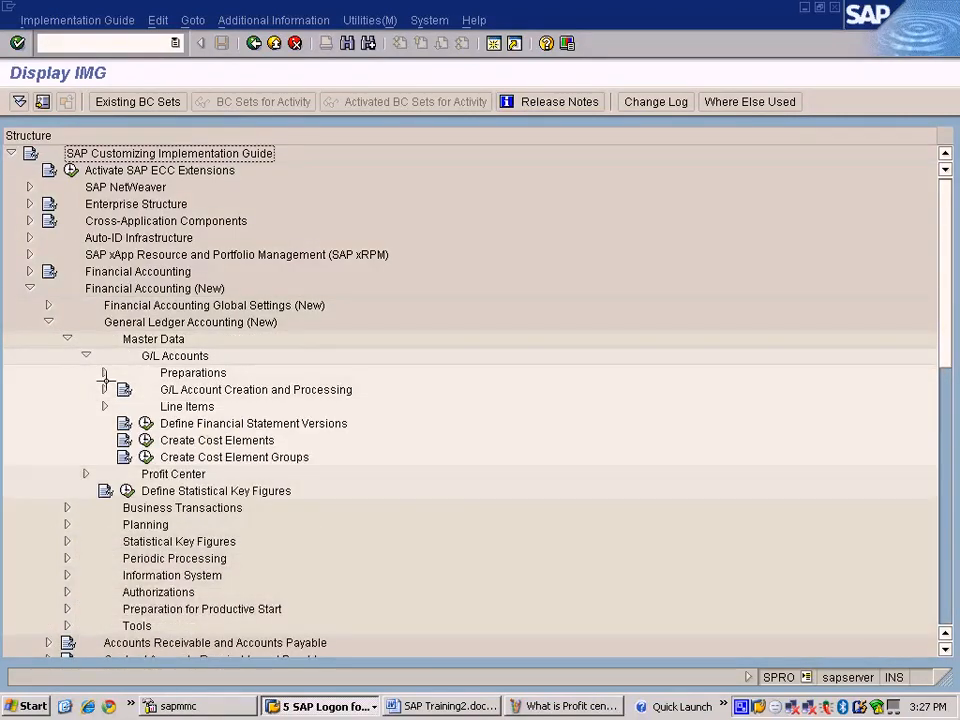
click(104, 373)
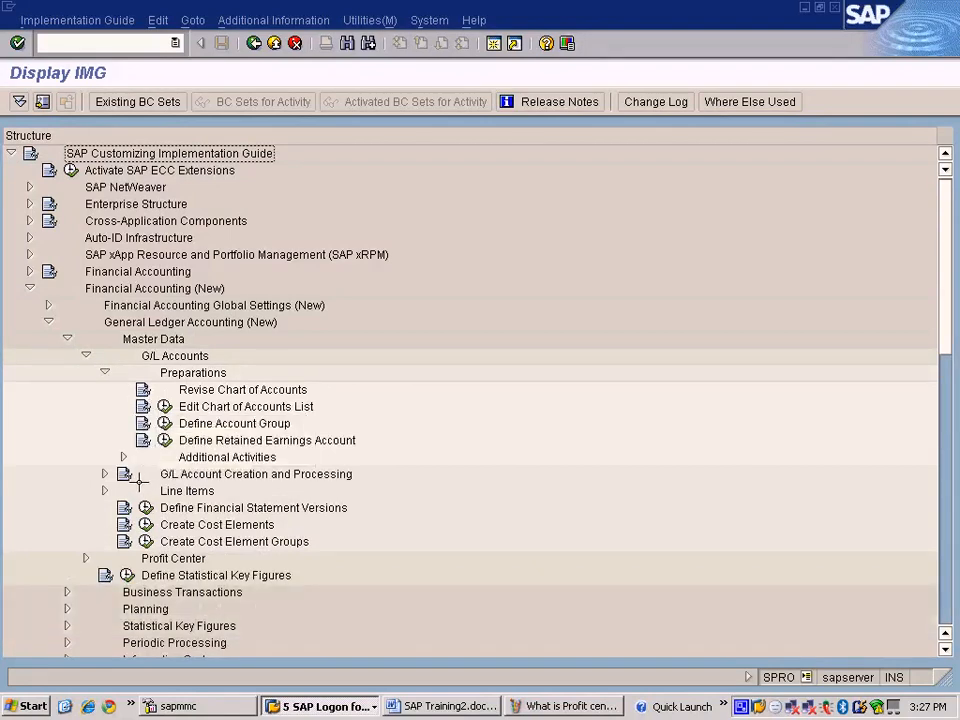
click(164, 423)
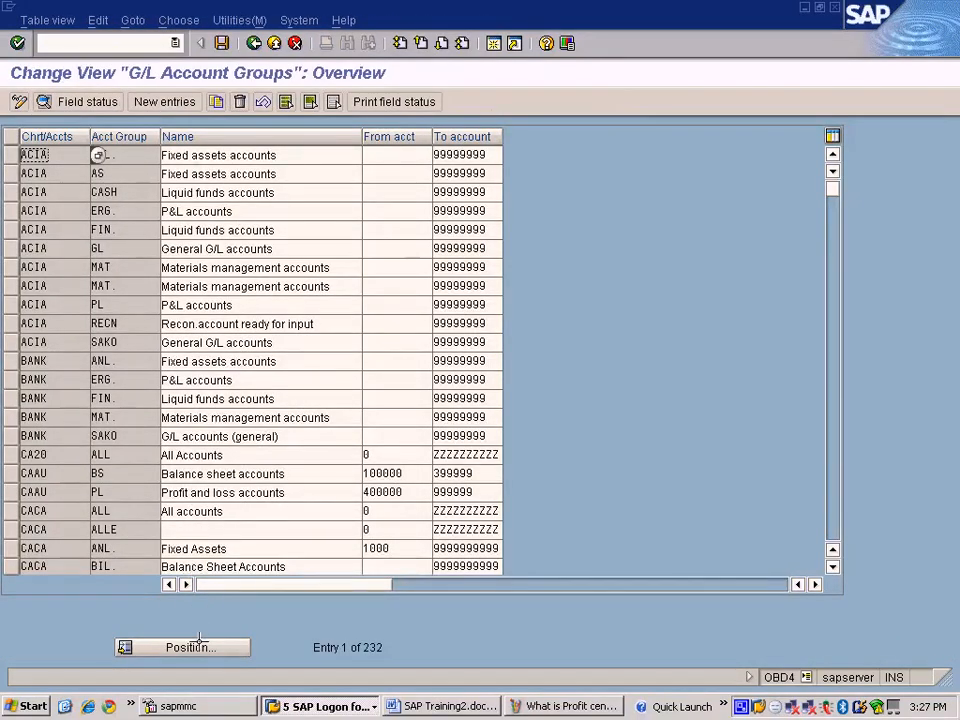
Step: Position the account groups at chart of accounts SUN and look up the number range of the Other Incomes group
click(200, 645)
text(sun)
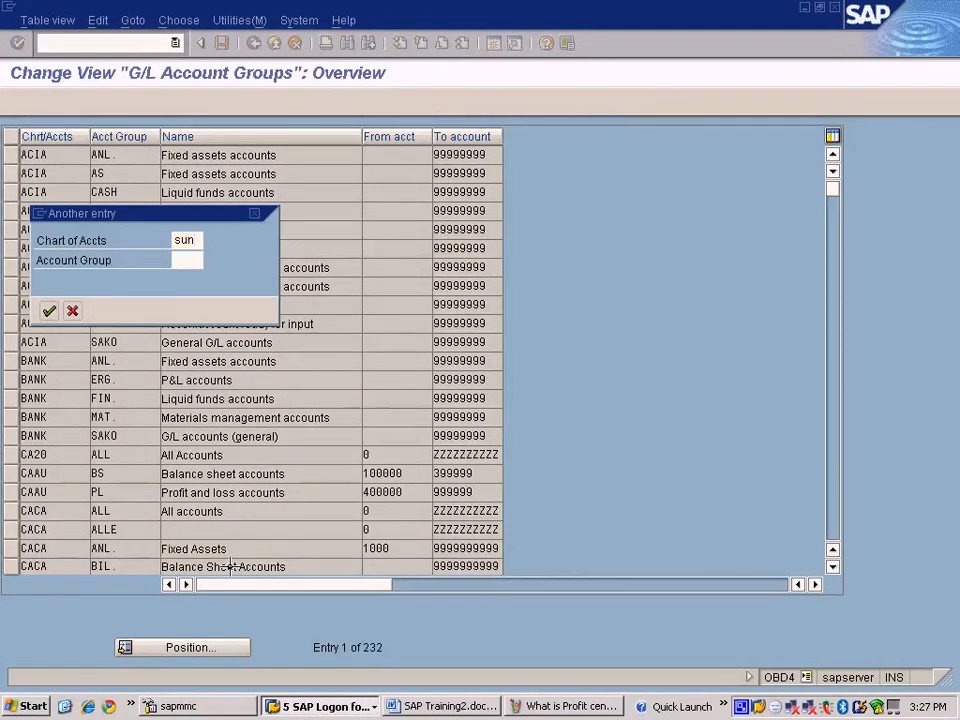
key(Return)
click(241, 287)
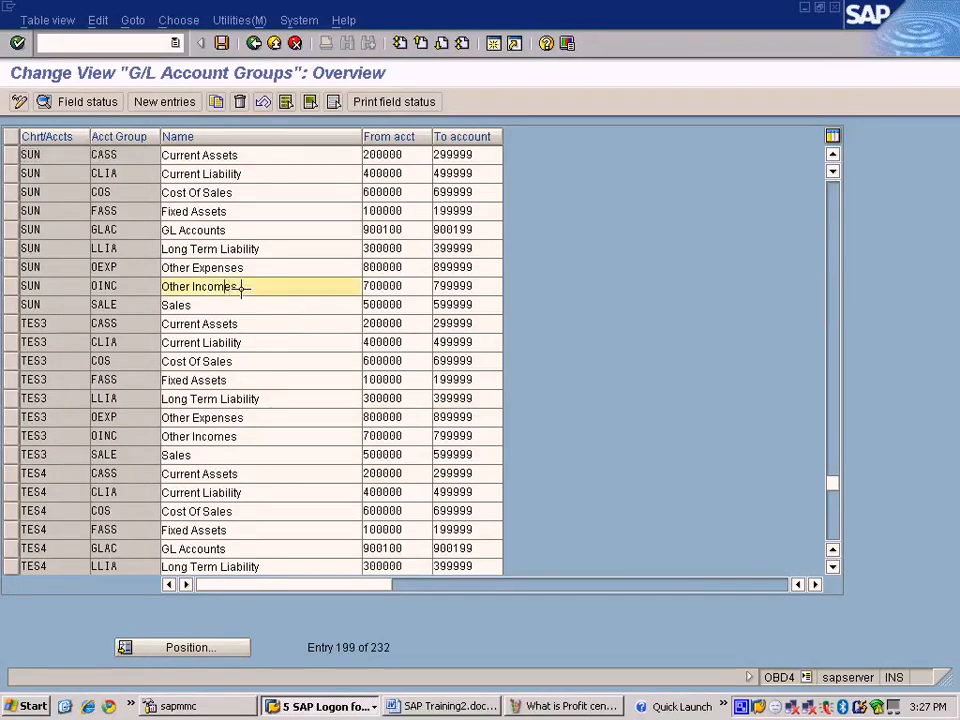
double_click(396, 287)
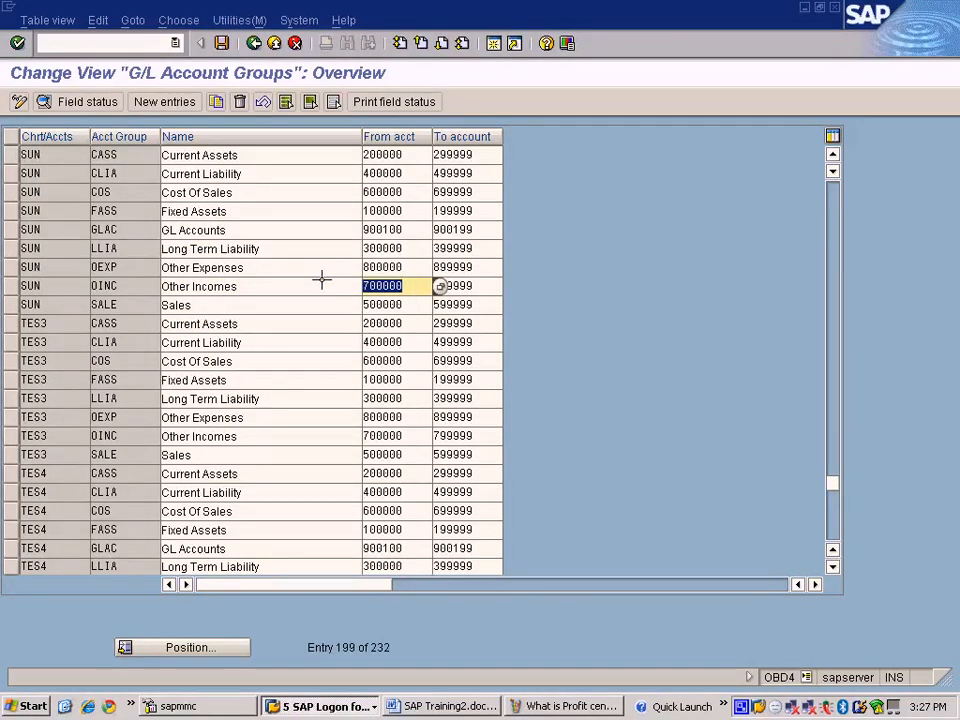
key(Left)
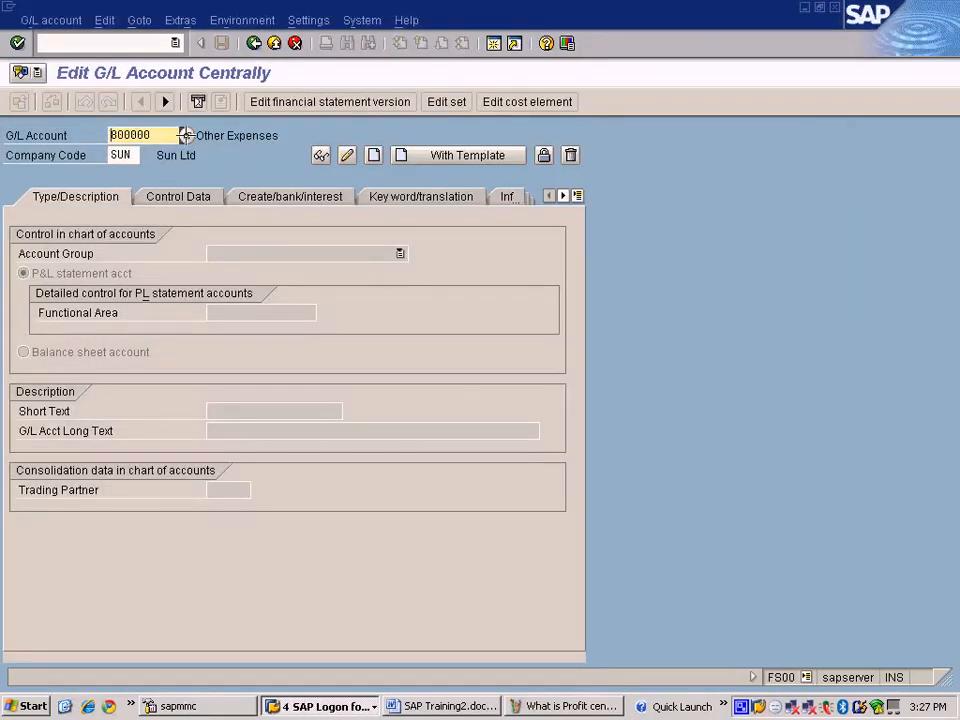
Step: Back in central G/L account editing, display account 700000 of company code SUN and check its control data
double_click(150, 134)
text(700000)
key(Return)
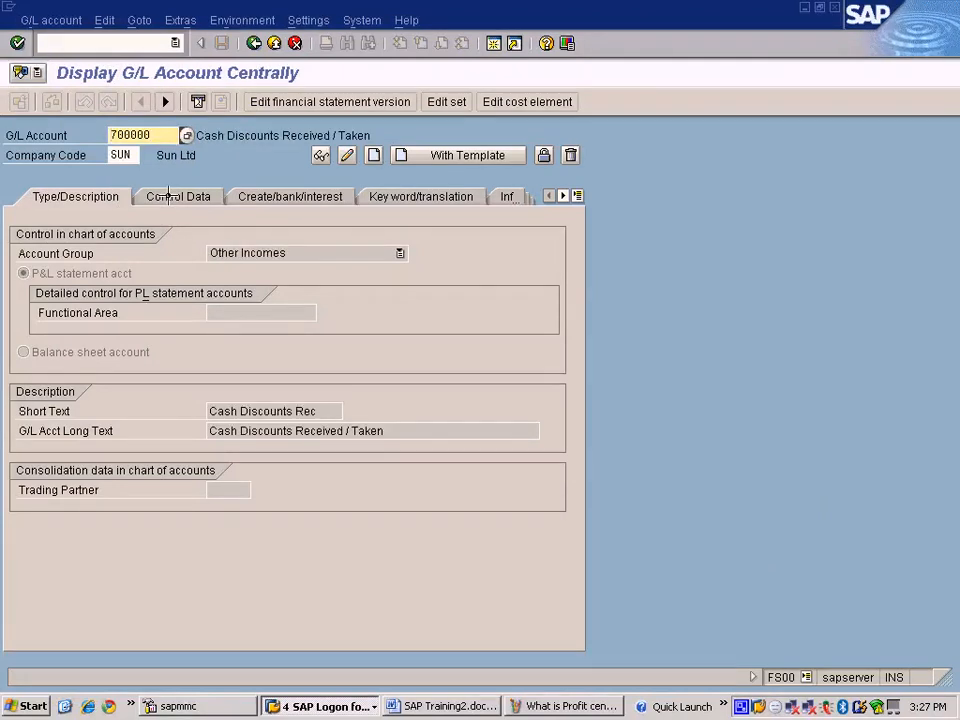
click(168, 195)
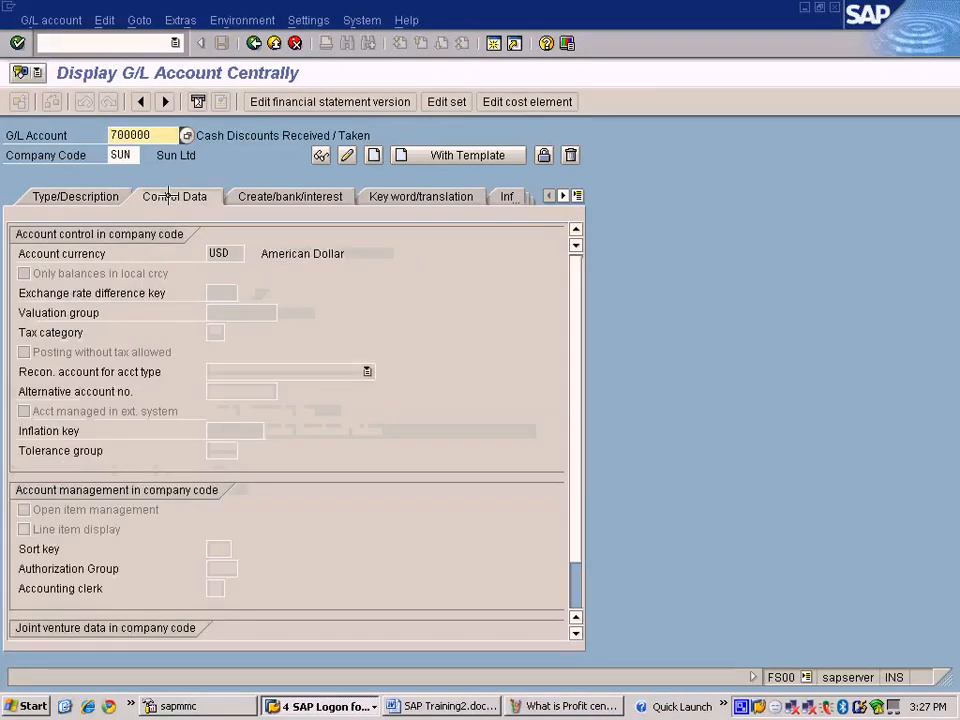
click(91, 192)
Step: Try to create G/L account 700000 in company code SUN
click(50, 20)
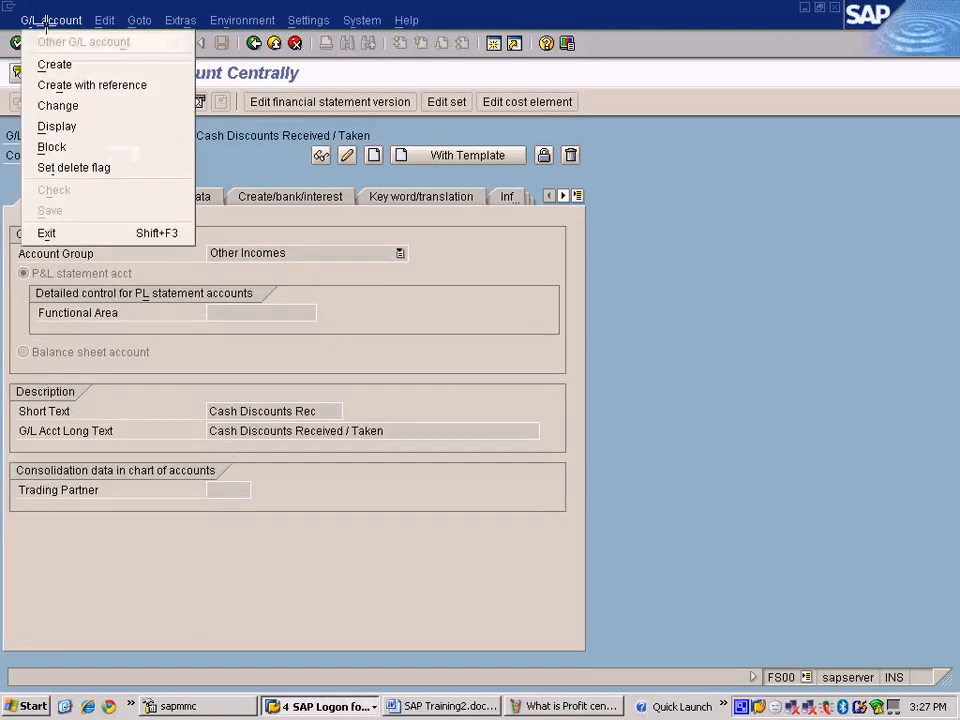
click(55, 64)
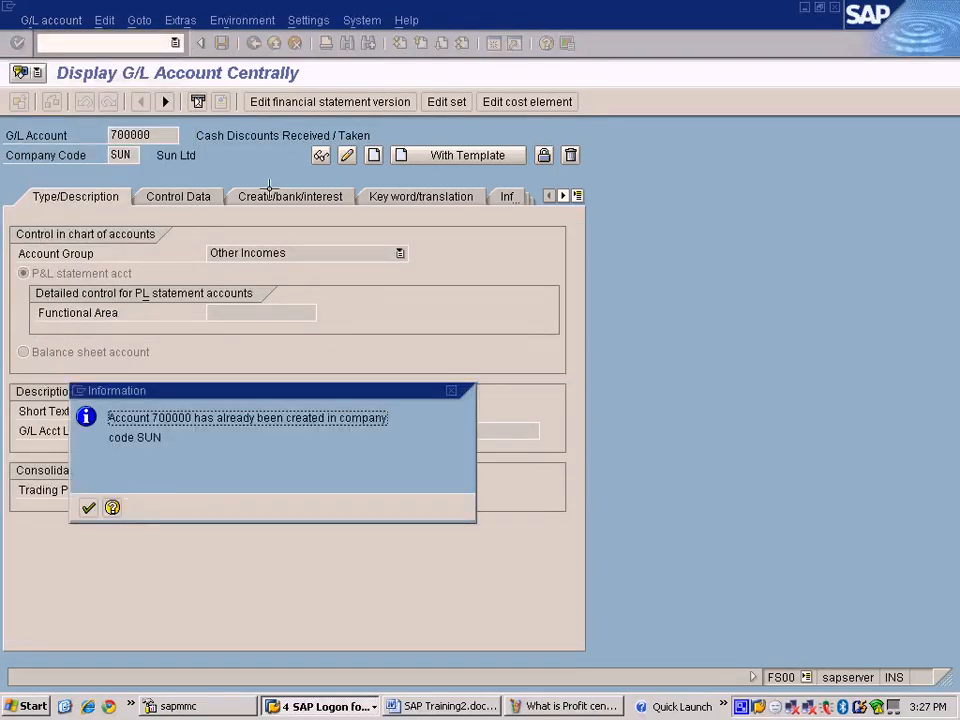
click(88, 507)
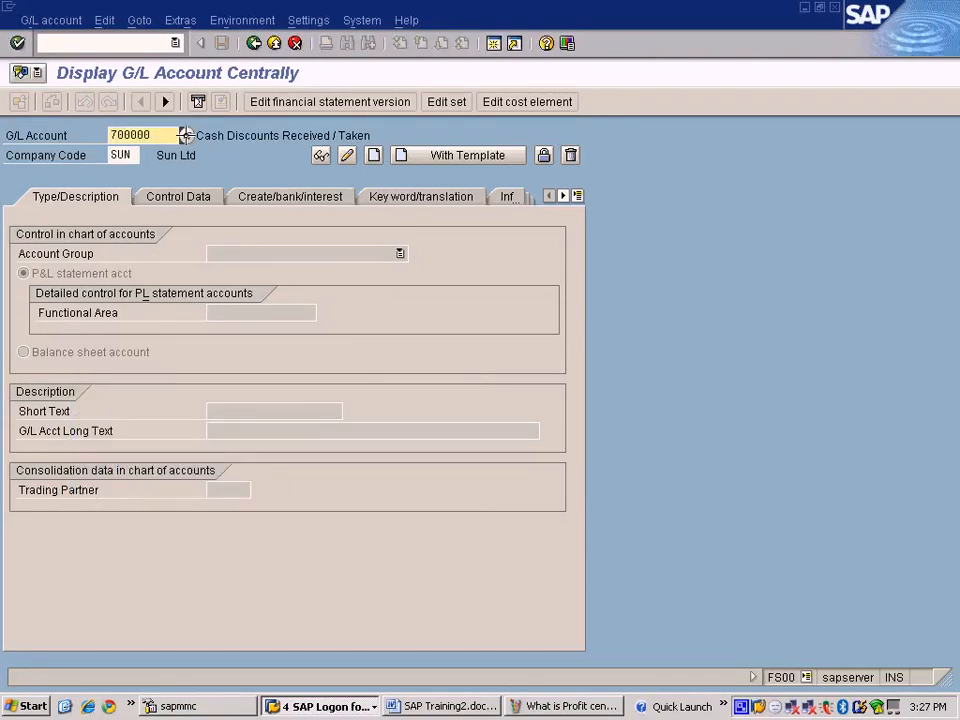
Step: List company code SUN's G/L accounts by account number and look up the last account in the 700000 range
click(185, 135)
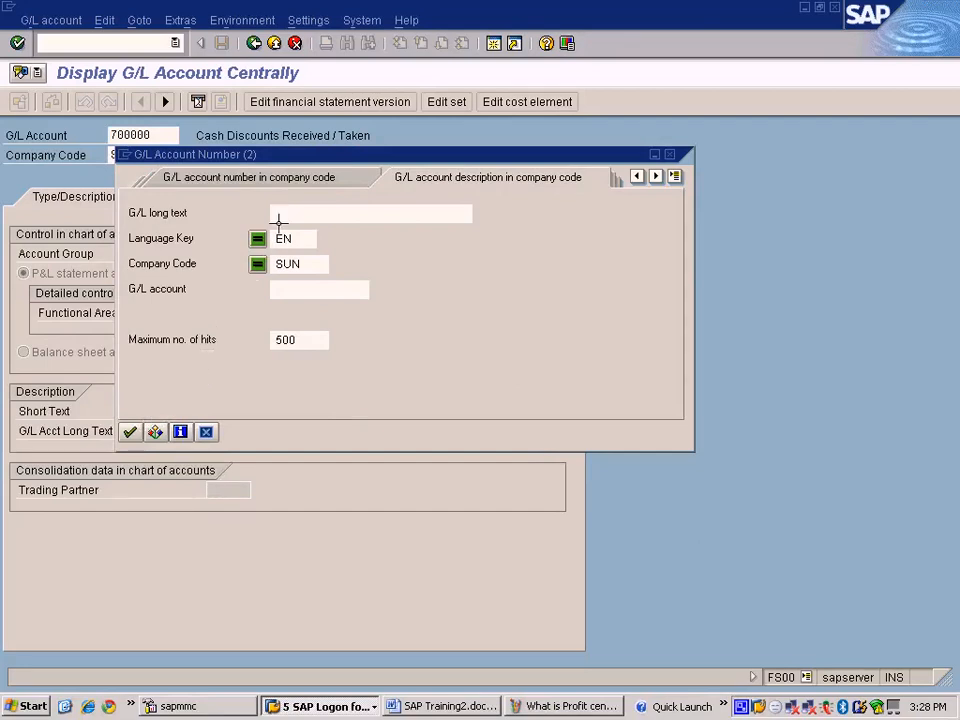
click(280, 180)
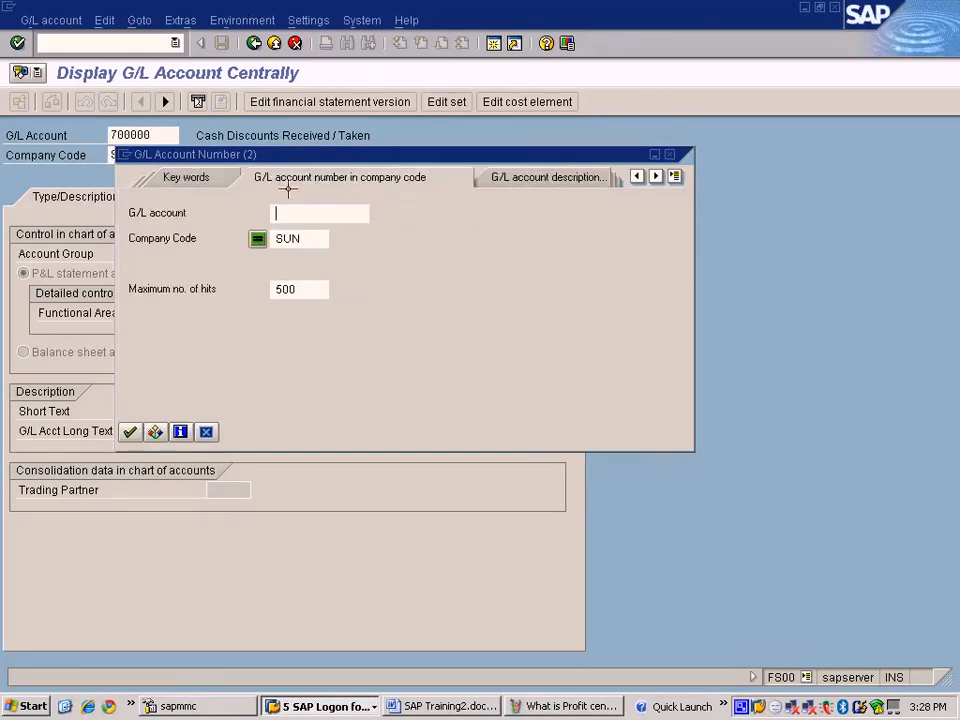
click(130, 431)
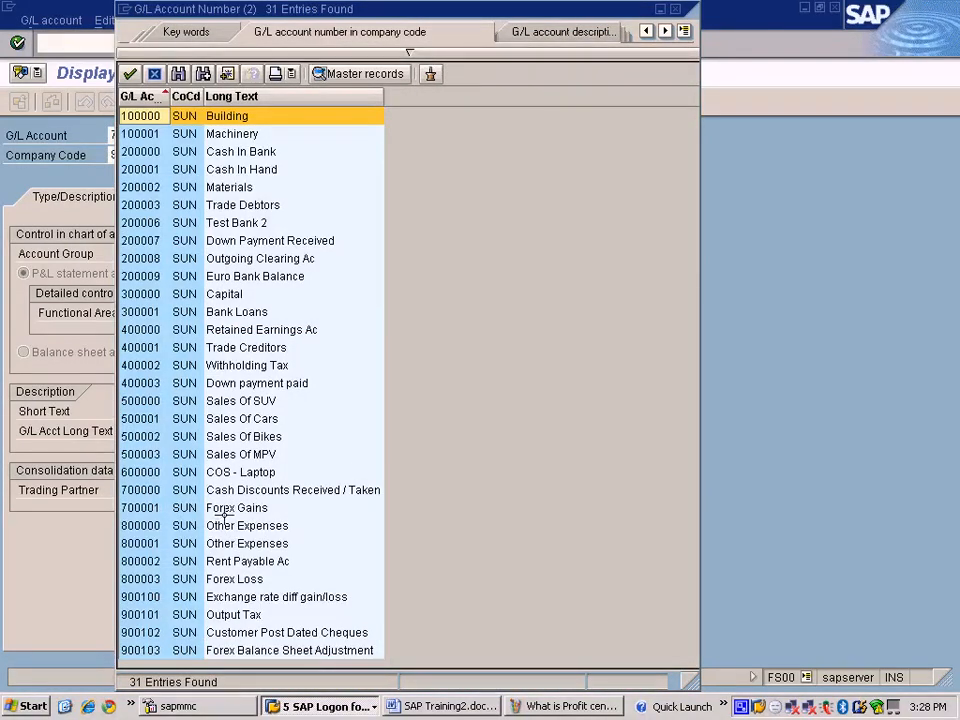
click(158, 507)
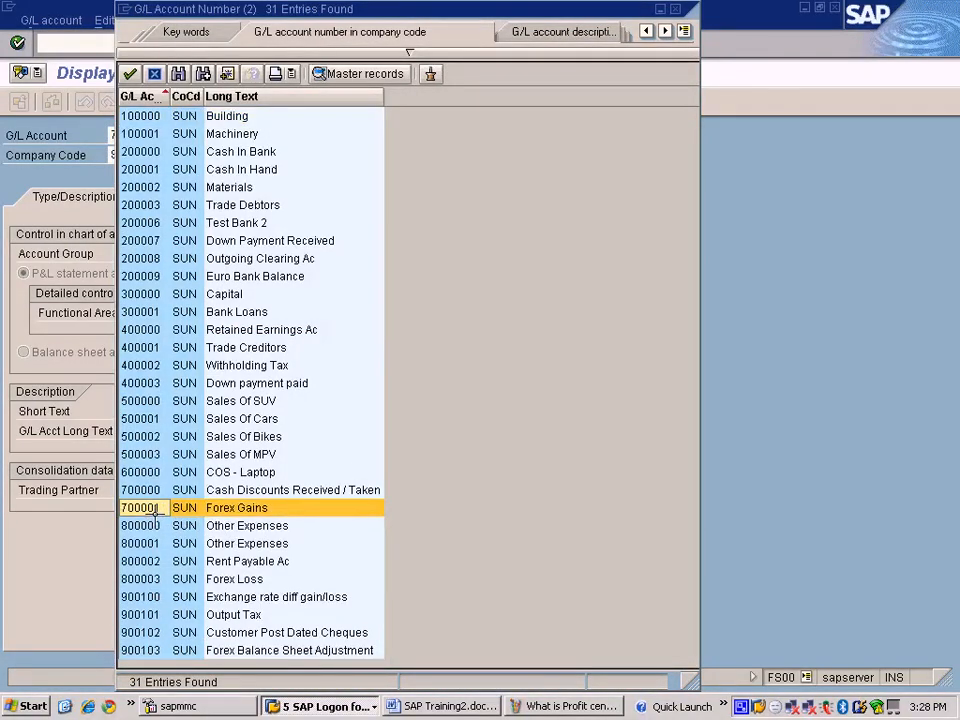
double_click(158, 507)
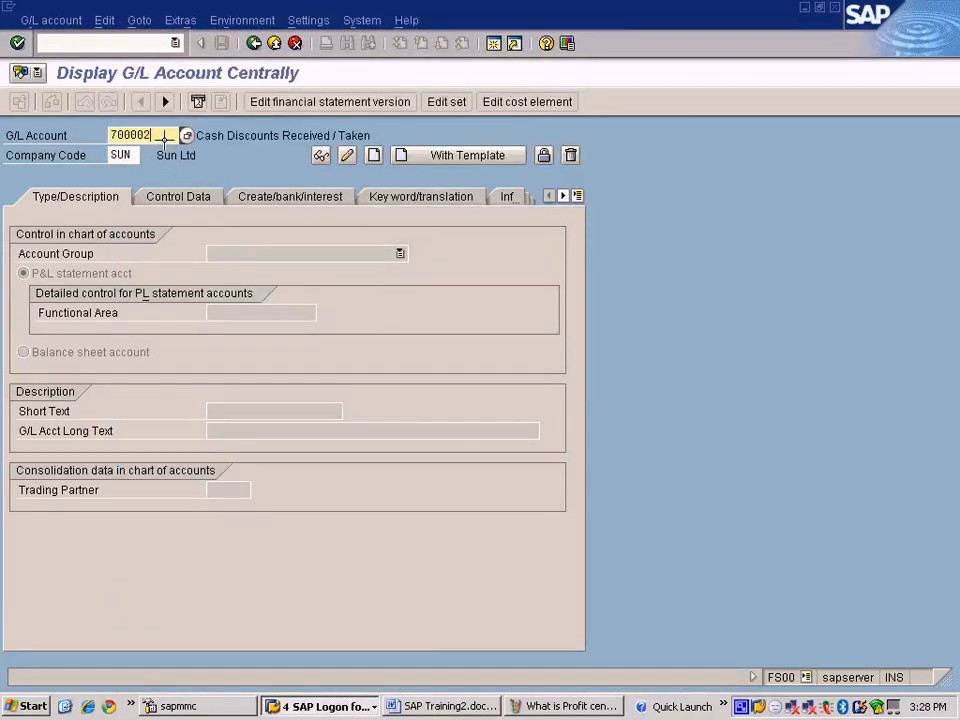
Step: Start creating G/L account 700002 in company code SUN and assign it to the account group Other Incomes
click(52, 20)
click(60, 62)
click(355, 252)
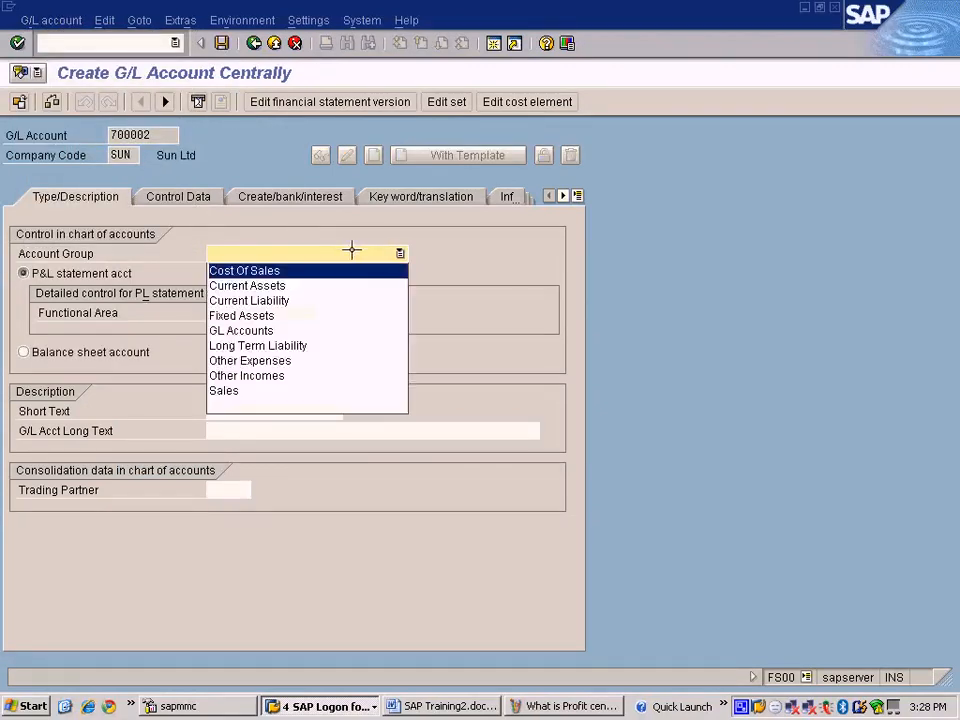
click(262, 375)
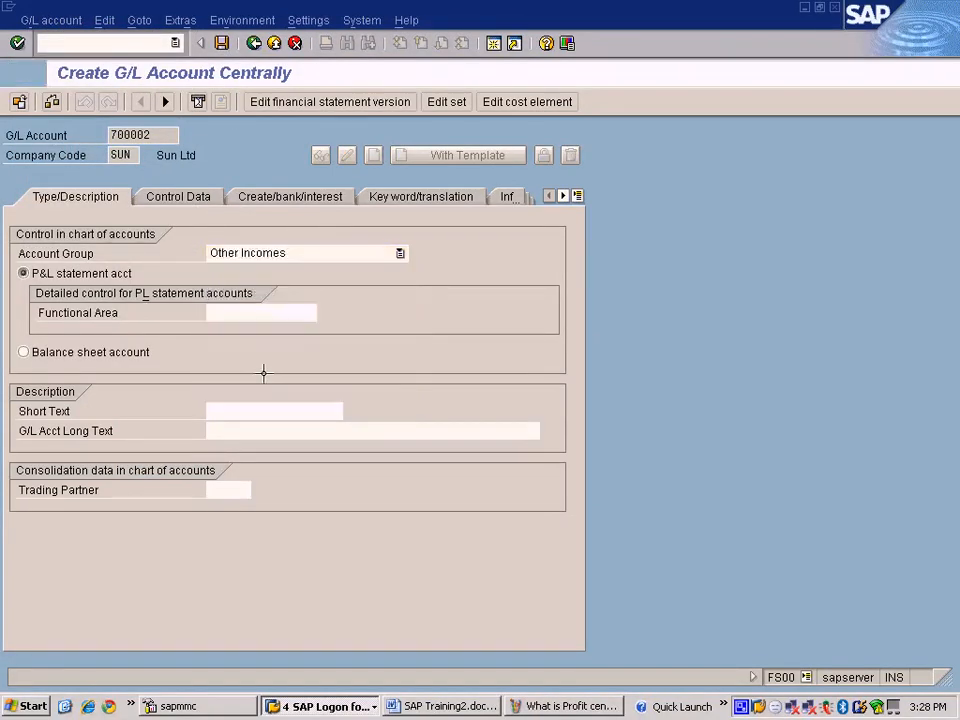
Step: Enter Other Income as both the short text and the long text of the new account
click(258, 405)
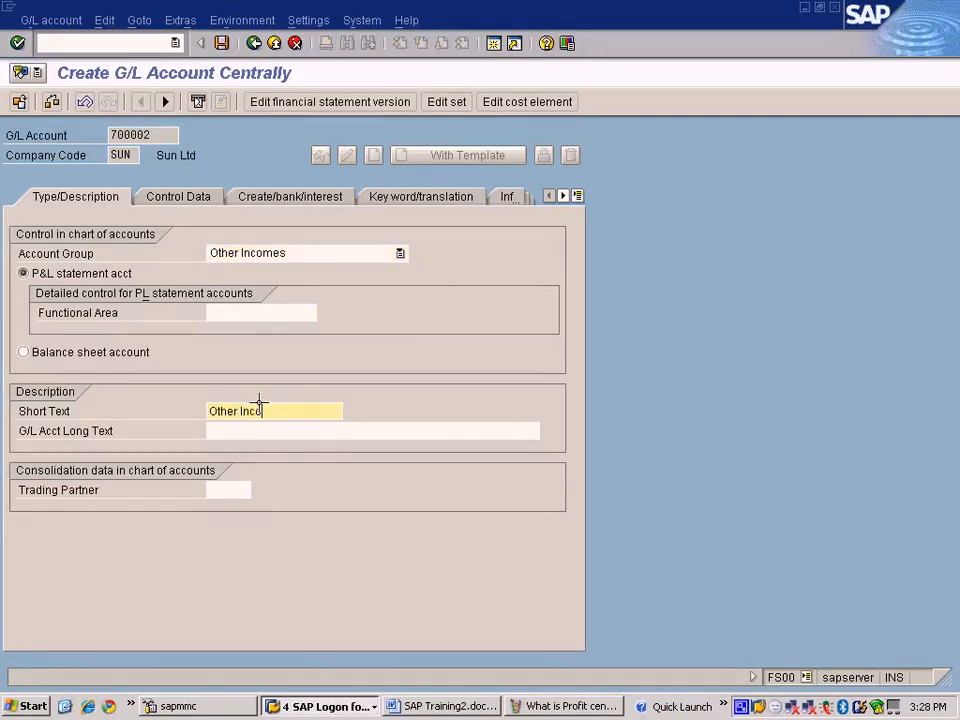
key(Home)
key(shift+End)
key(End)
click(256, 425)
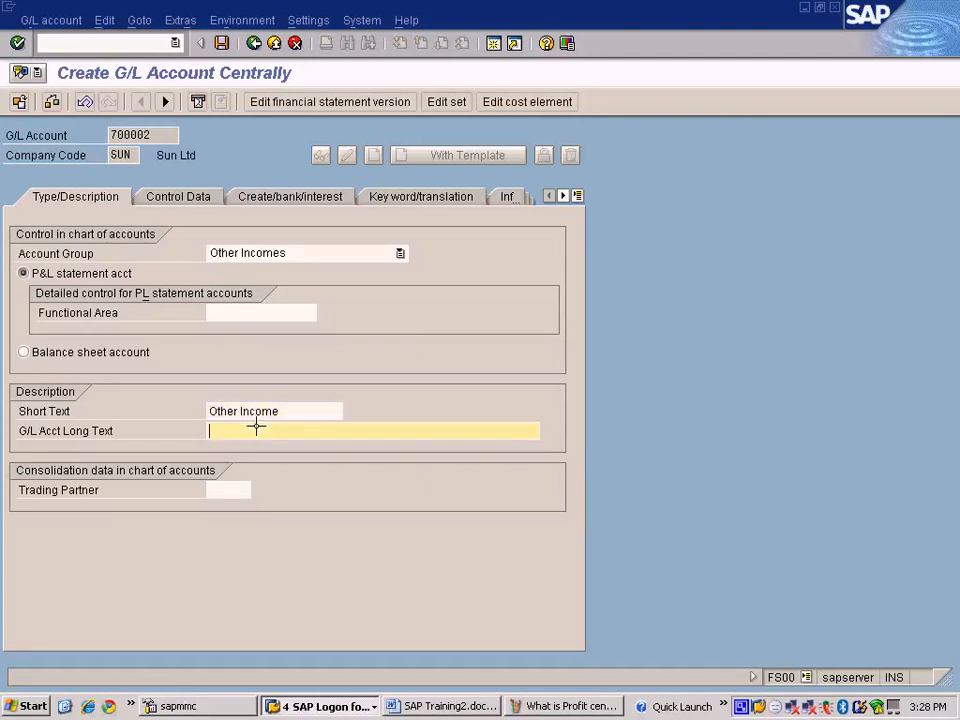
Step: Look through the field status groups available for the new account and close the list without choosing one
click(280, 198)
click(245, 254)
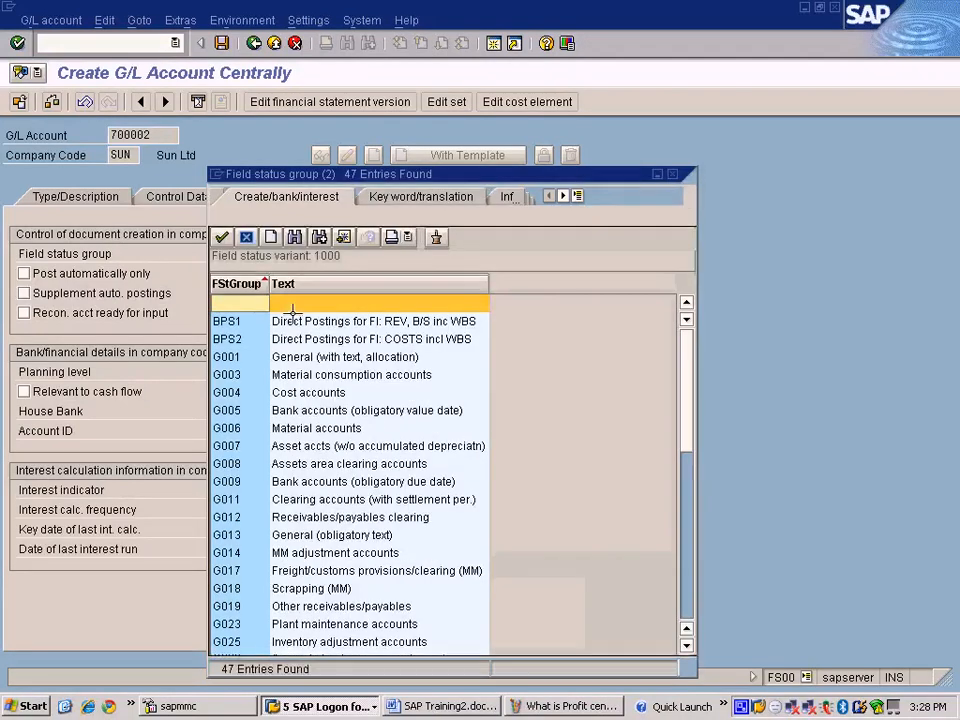
scroll(471, 508, down, 3)
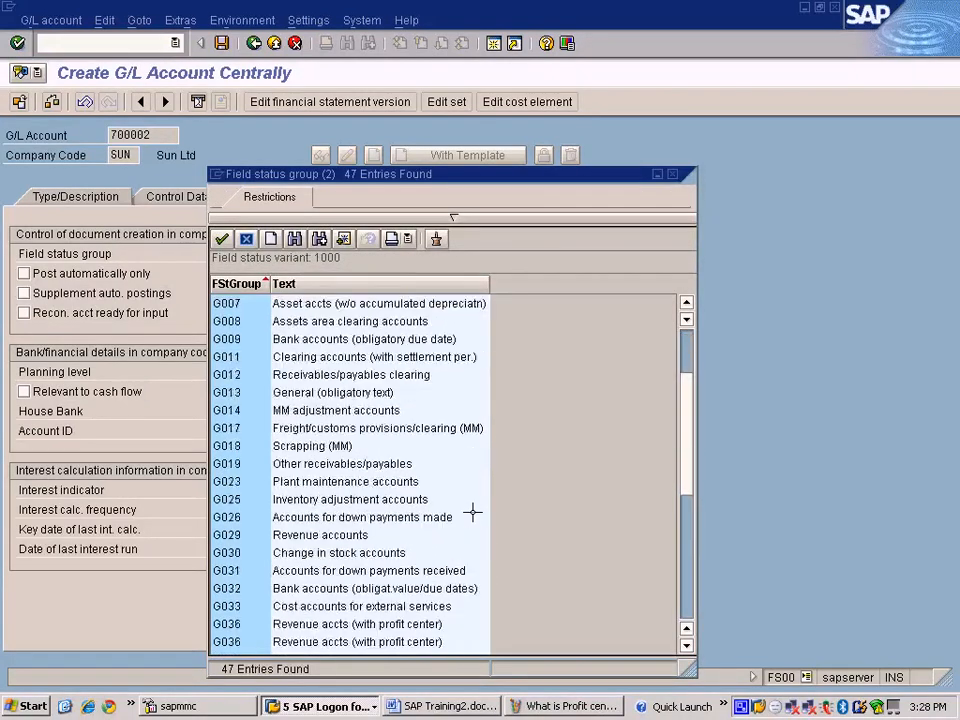
scroll(472, 512, down, 1)
scroll(472, 512, down, 5)
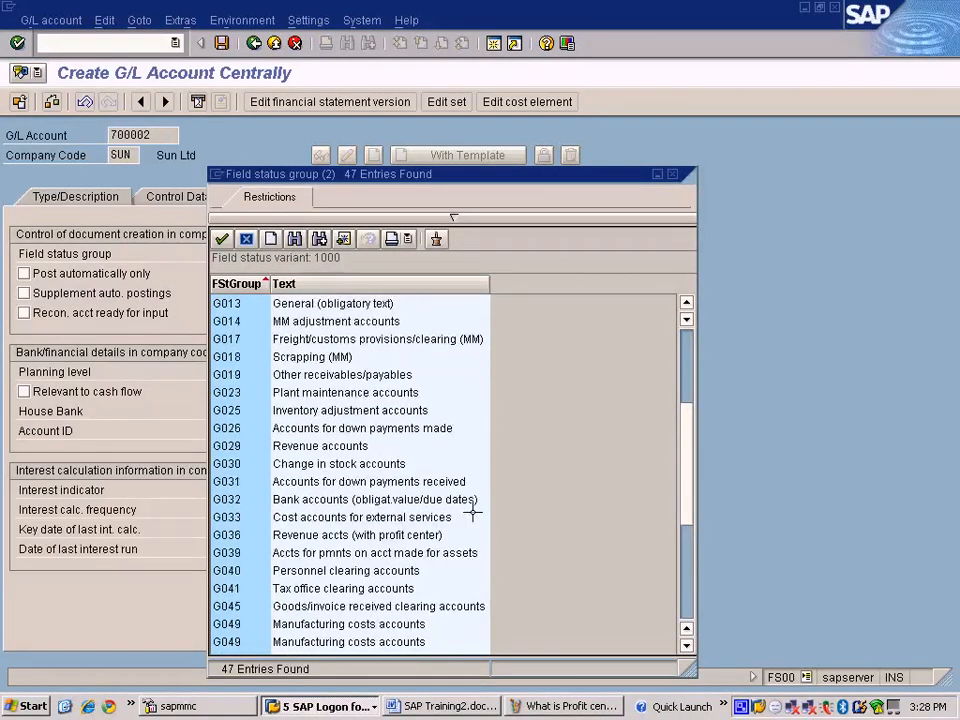
scroll(472, 510, up, 4)
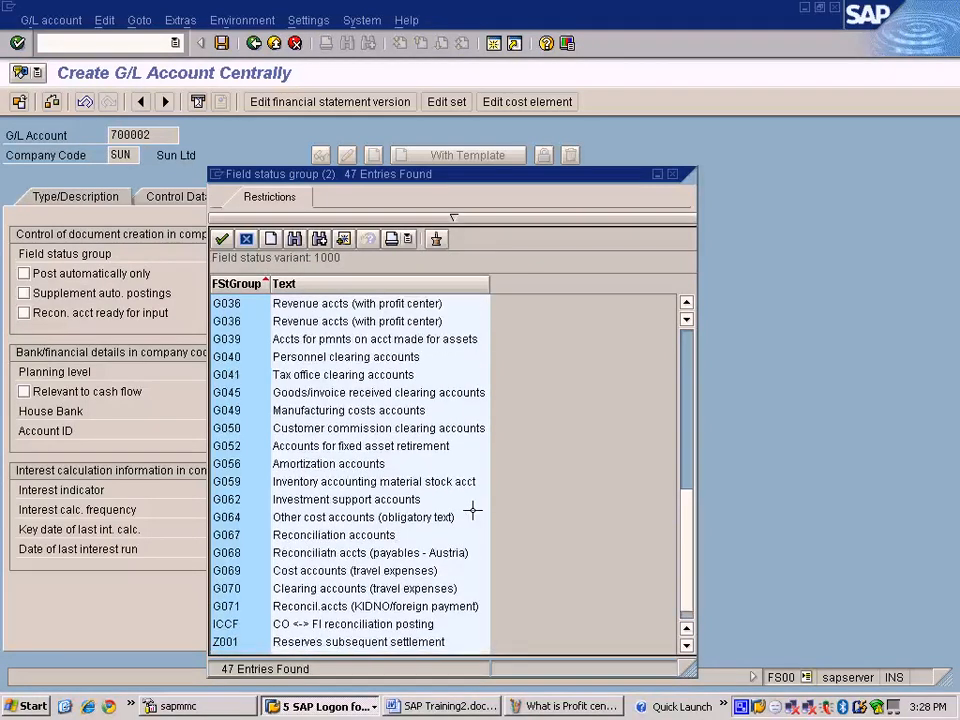
scroll(472, 510, up, 7)
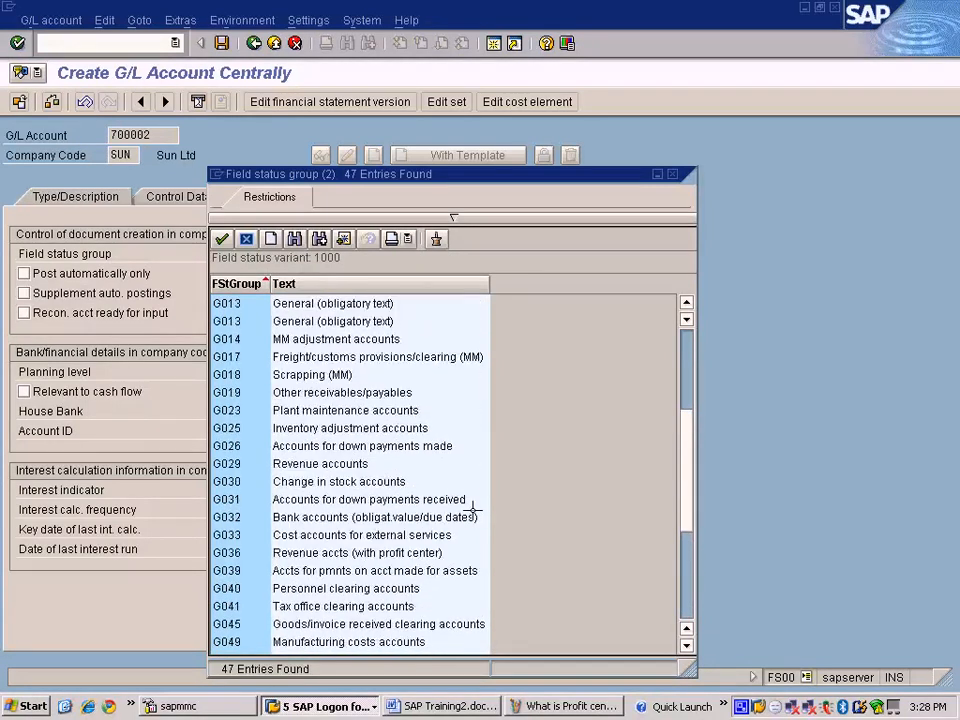
click(672, 174)
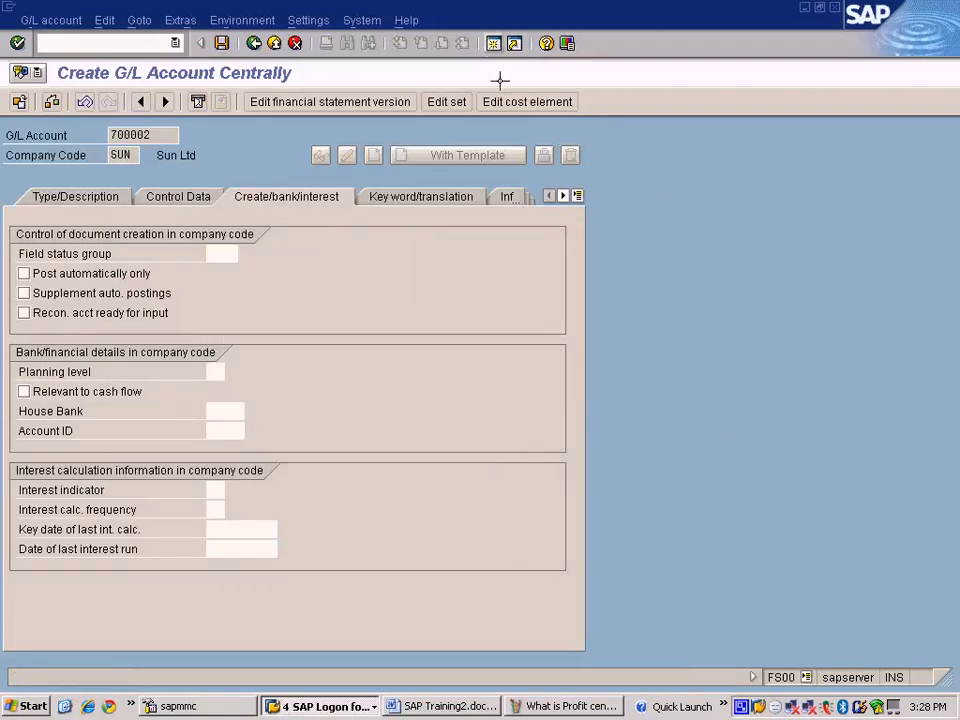
Step: In a separate FS00 session, display account 700001 of company code SUN and copy its field status group
text(fs00)
key(Return)
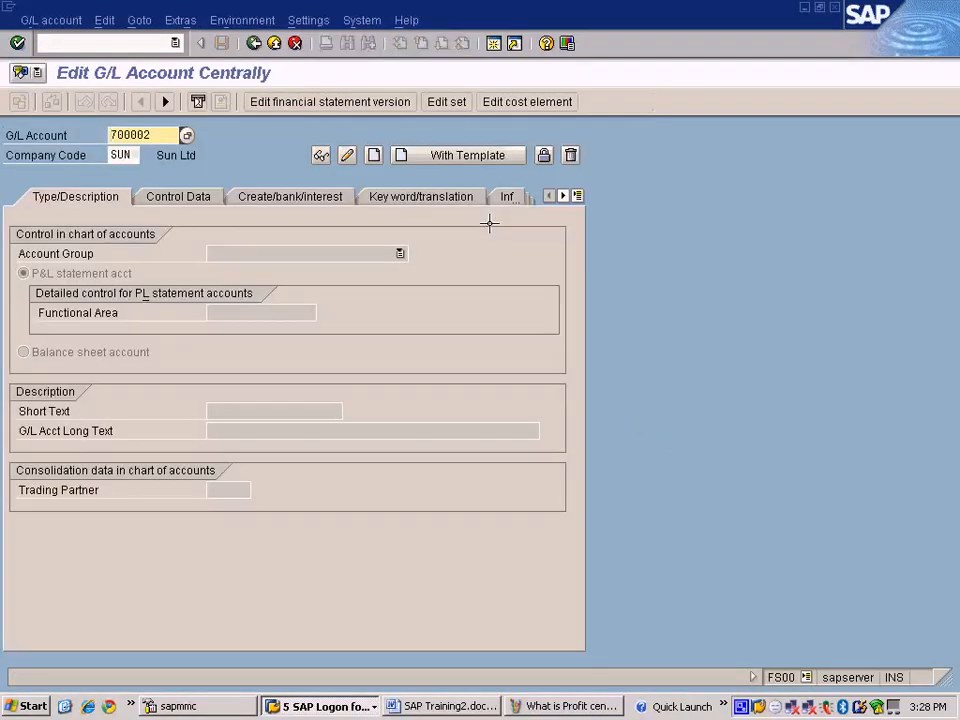
click(153, 129)
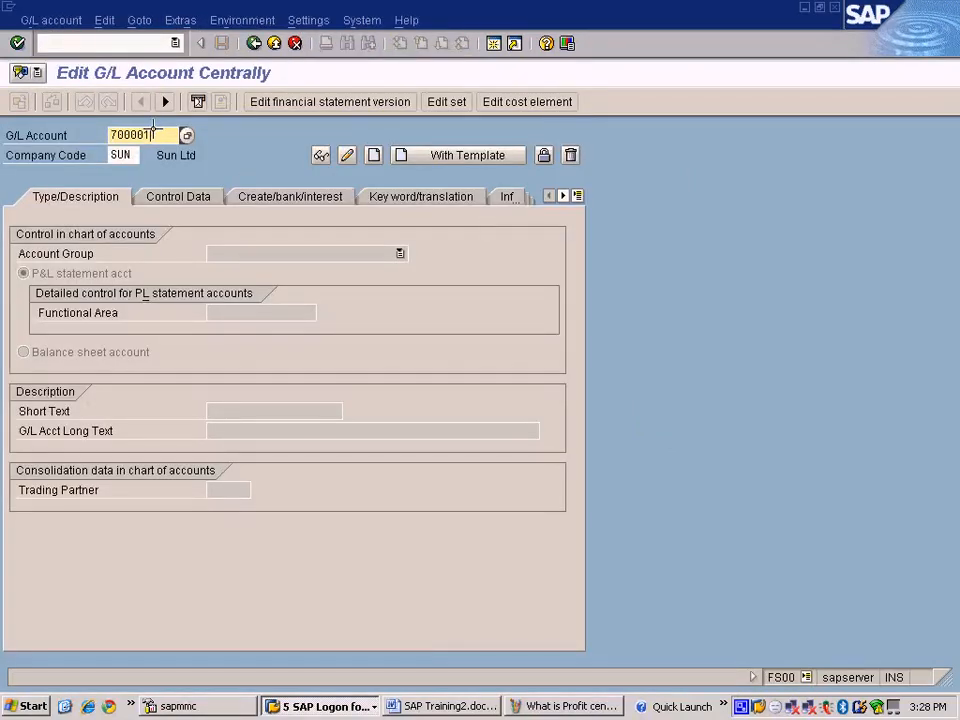
key(Return)
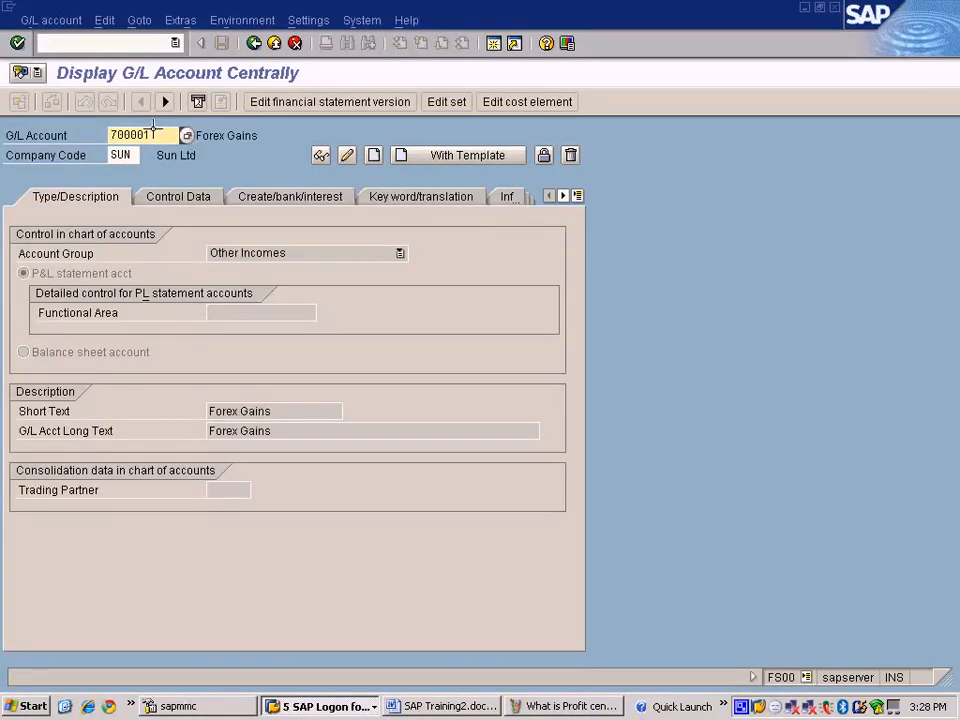
click(281, 196)
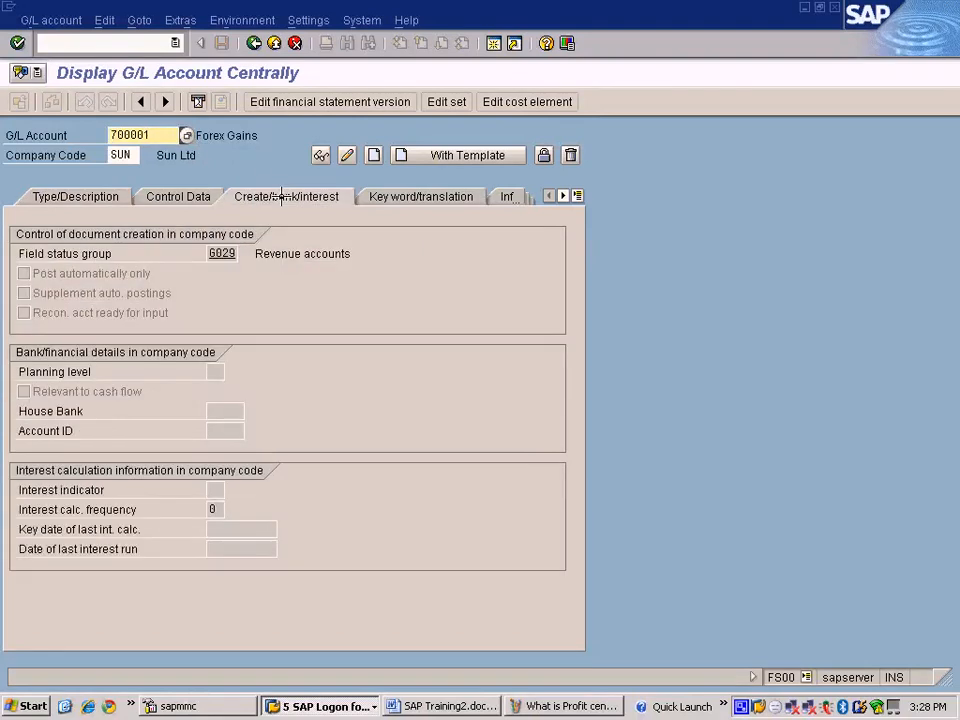
double_click(218, 253)
key(ctrl+c)
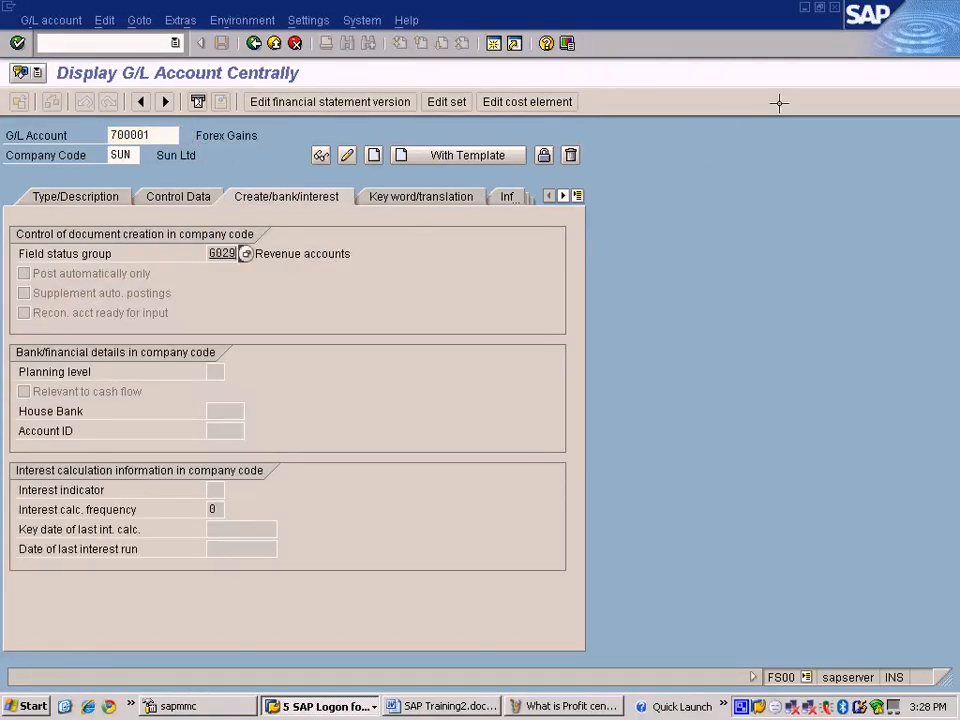
Step: Close the extra session, set the new account's field status group to G029 and save account 700002
click(834, 8)
key(ctrl+v)
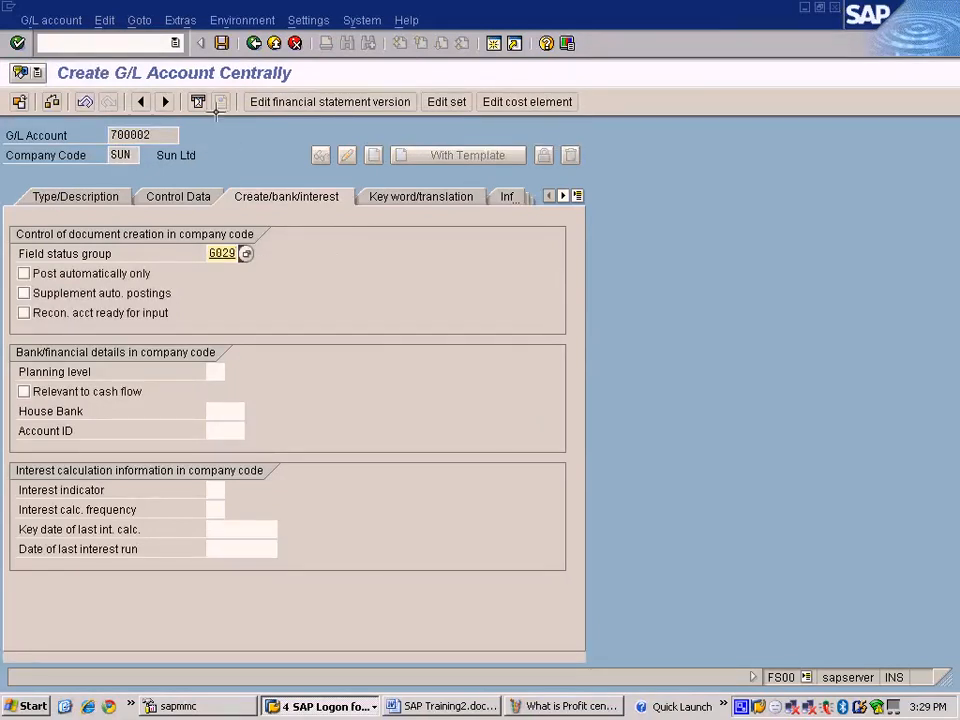
click(220, 46)
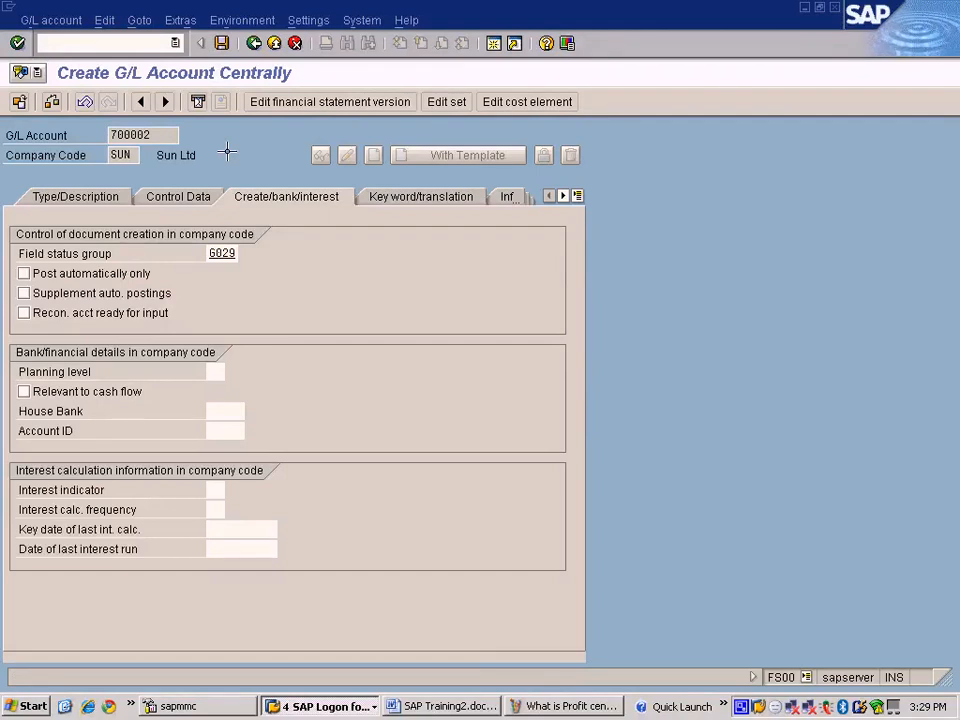
Step: In the G/L document entry for company code SUN, enter a credit of 2000 to account 700002, checking the rental amount in the Paint diagram
drag(158, 137, 61, 136)
key(ctrl+c)
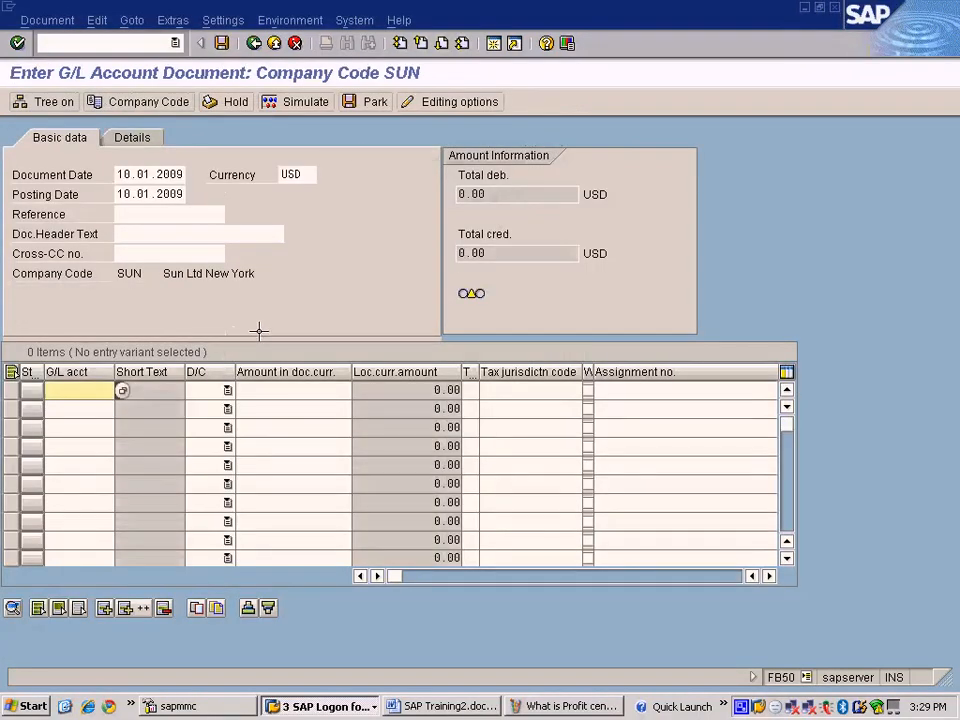
key(ctrl+v)
key(Tab)
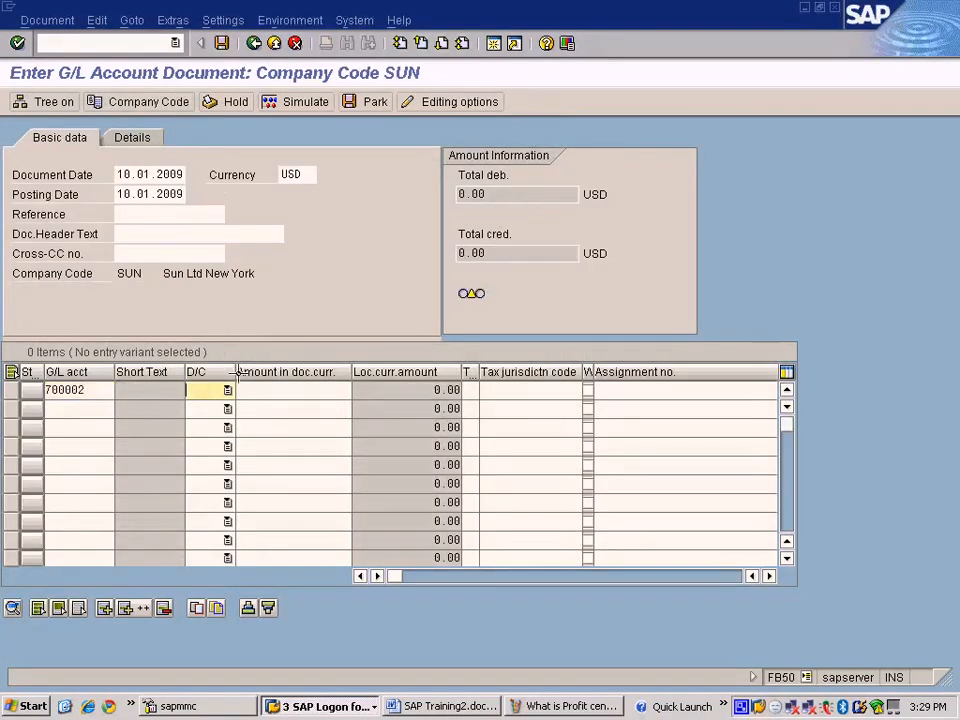
click(227, 390)
click(212, 407)
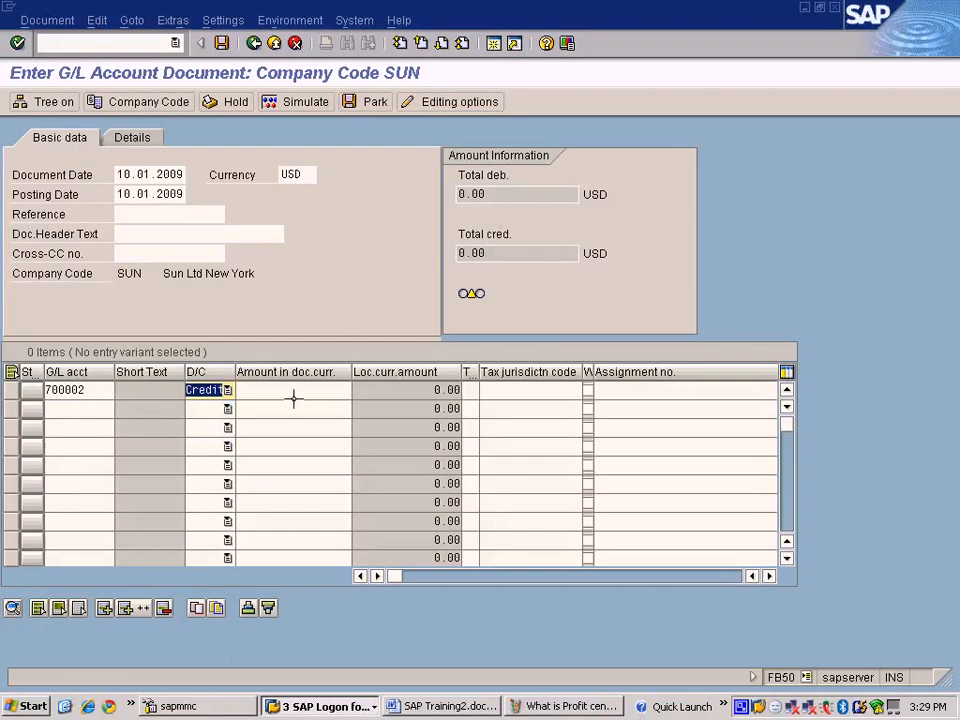
click(310, 390)
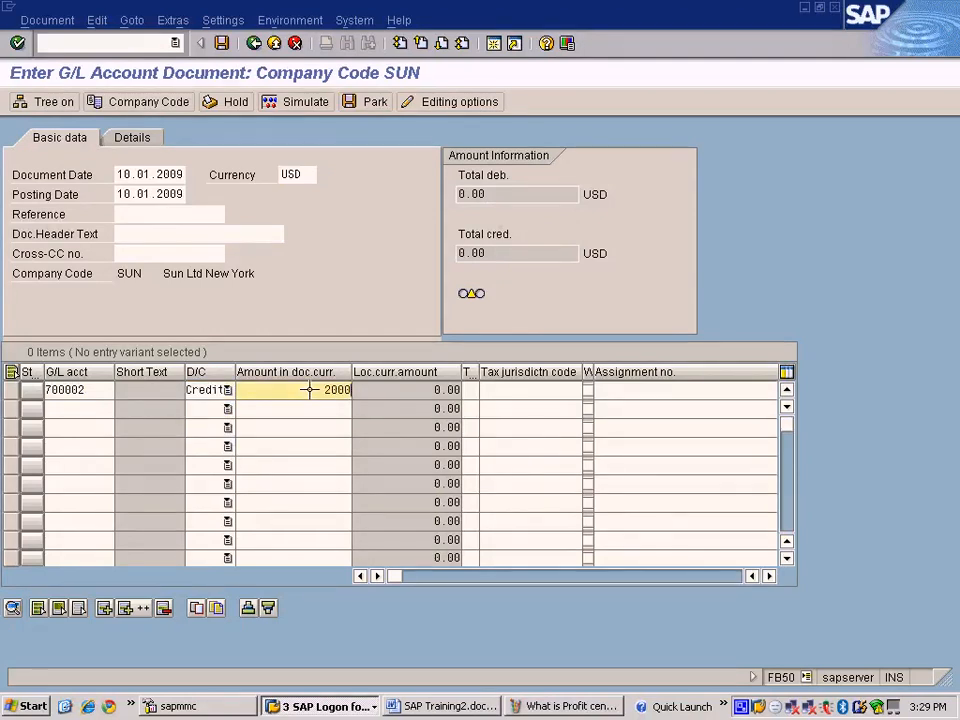
click(565, 706)
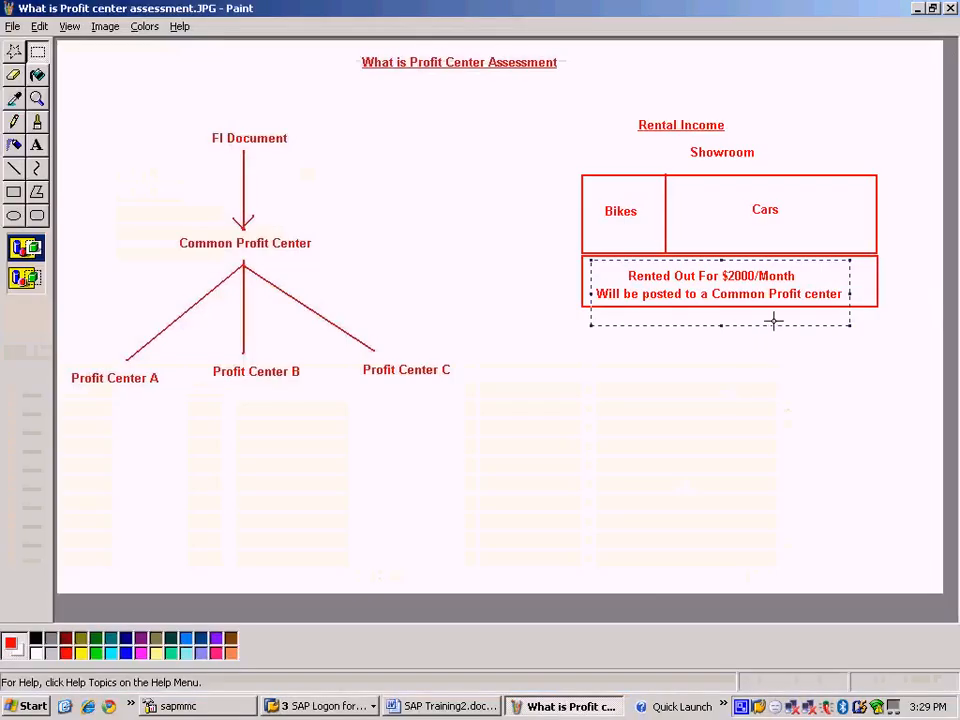
key(alt+Tab)
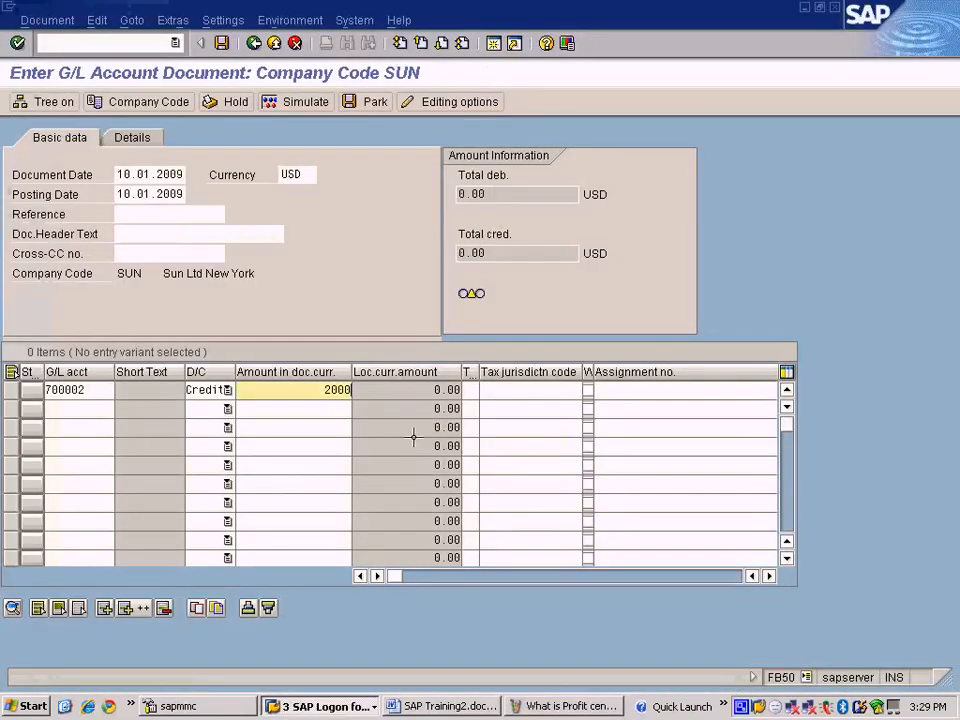
Step: Add a second document line debiting the Cash In Bank account 200000 with 2000
click(110, 412)
click(124, 408)
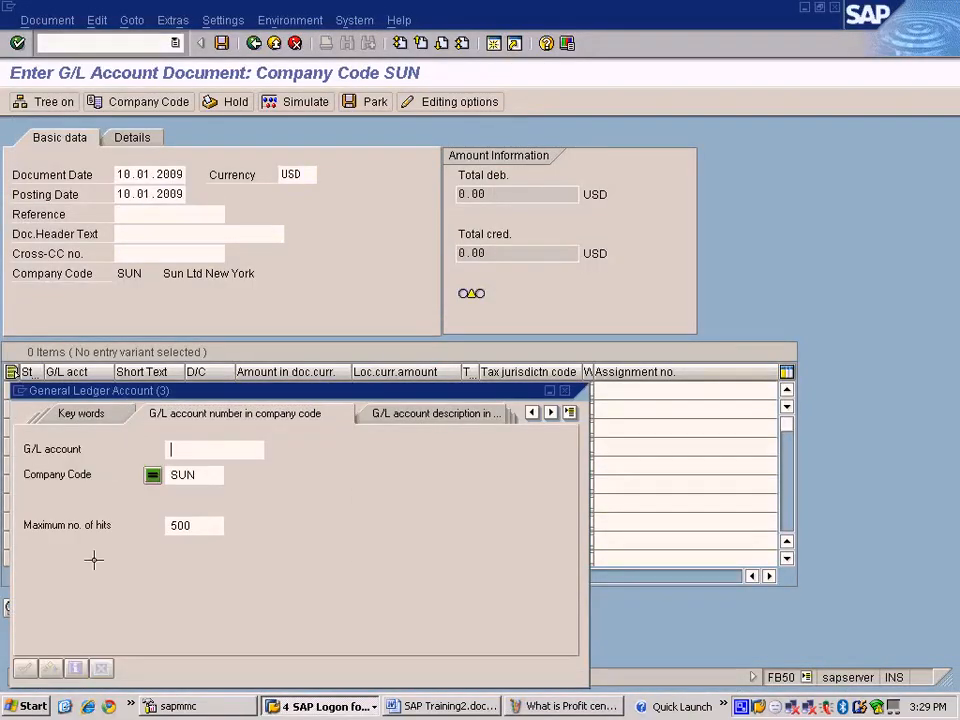
key(Return)
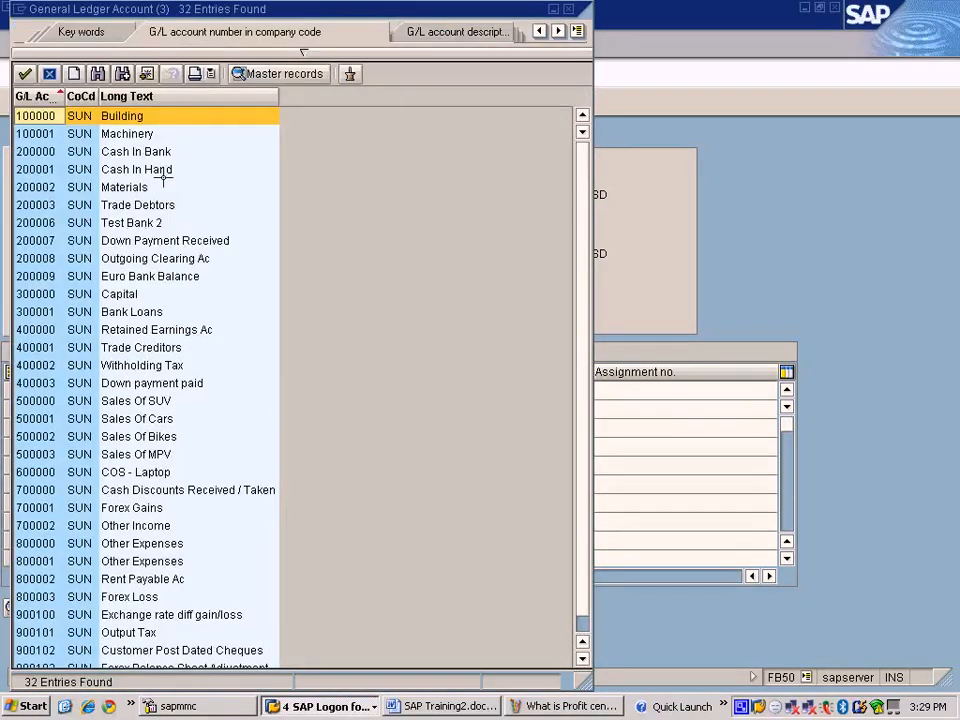
double_click(159, 151)
click(212, 408)
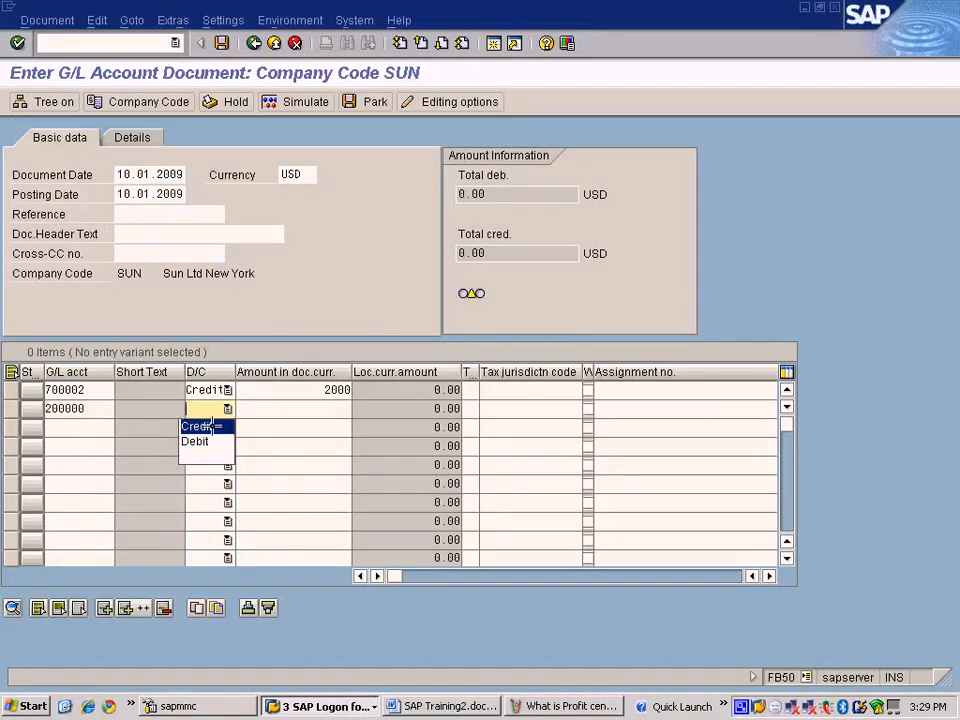
click(196, 441)
click(293, 408)
text(2000)
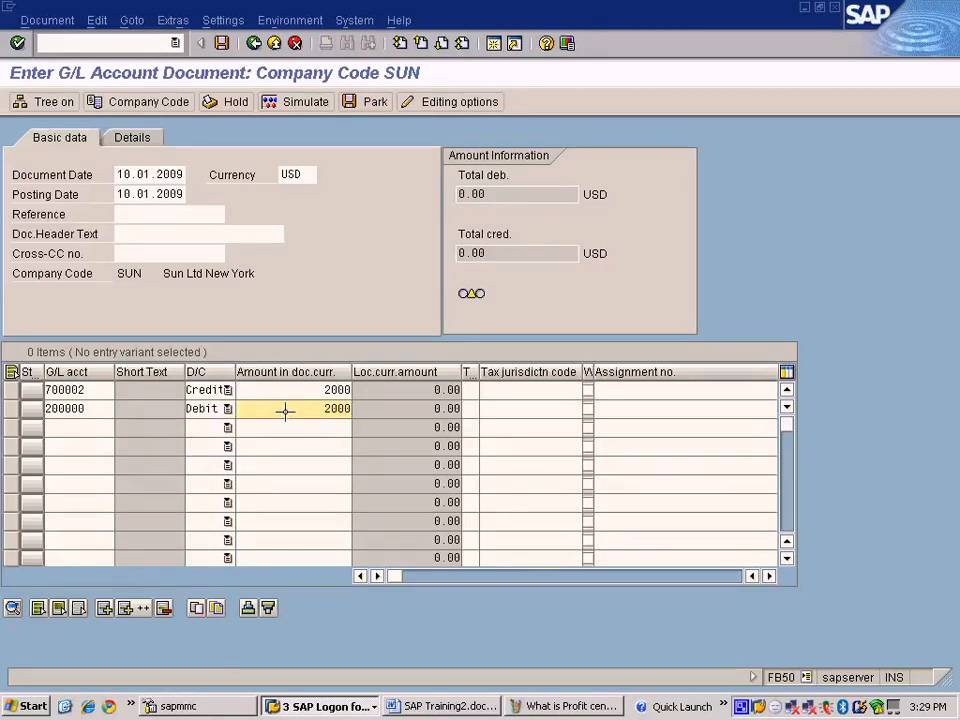
Step: Assign the profit center COMMON to the credit line for account 700002, selecting it from all profit centers of controlling area SUN
click(514, 394)
key(Tab)
key(Tab)
key(Tab)
key(Tab)
key(Tab)
key(Tab)
key(Tab)
key(Tab)
key(Tab)
key(Tab)
key(Tab)
key(Tab)
key(Tab)
key(Tab)
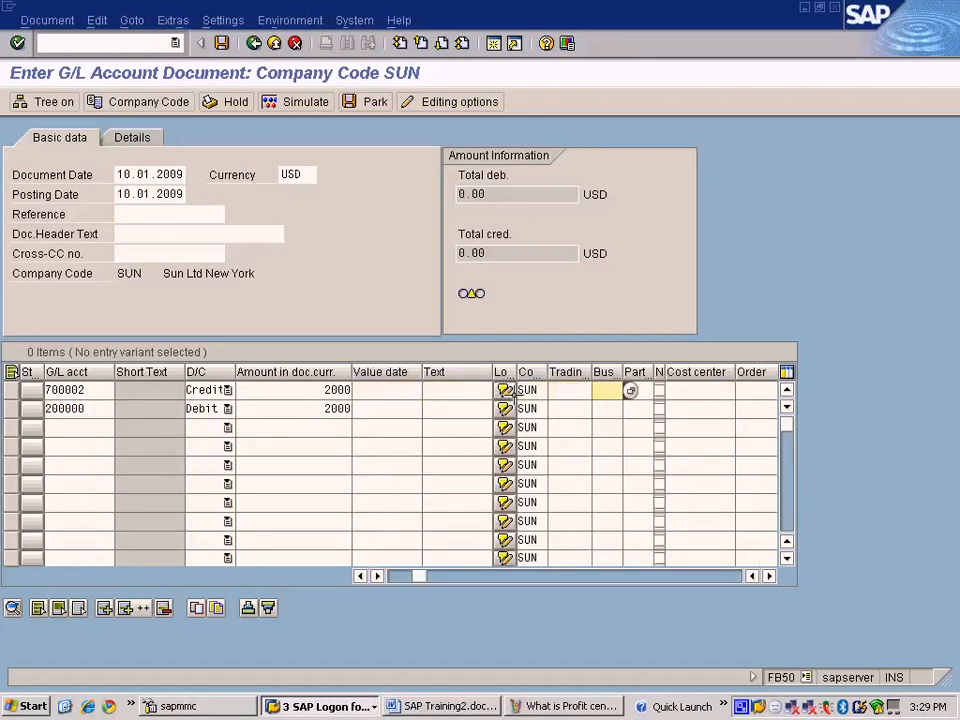
key(Tab)
key(Tab)
key(Tab)
key(Tab)
key(Tab)
key(Tab)
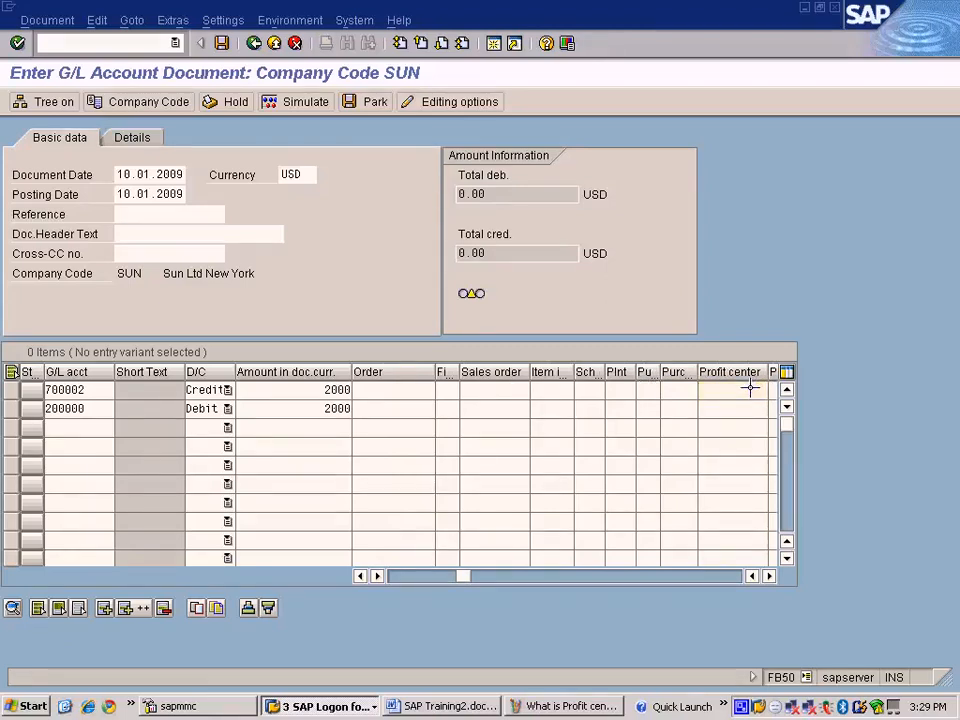
key(F4)
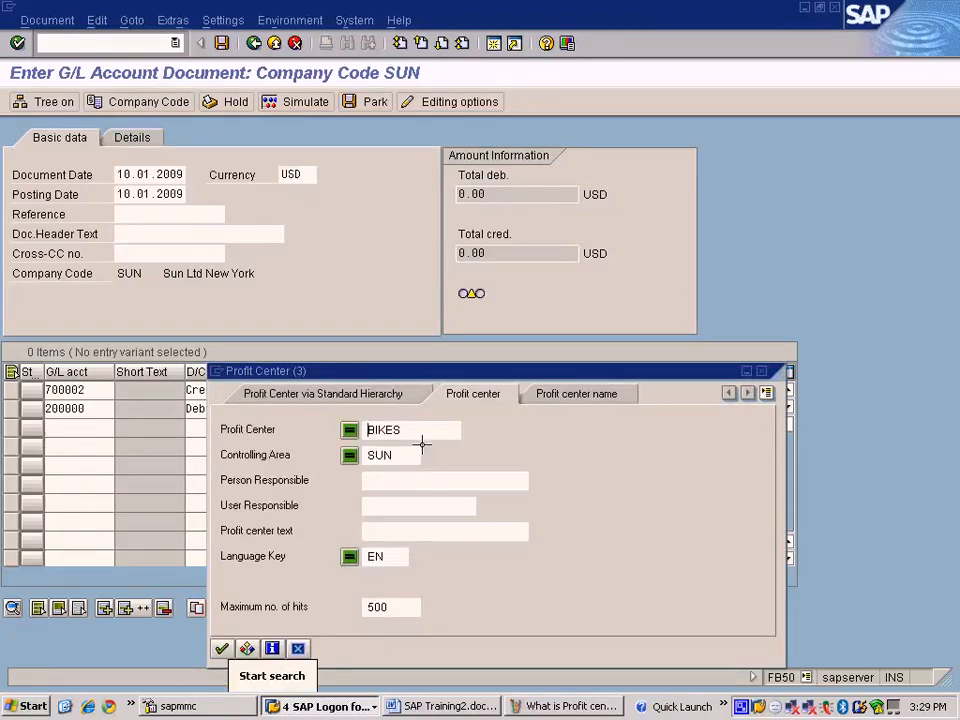
drag(424, 431, 347, 429)
key(Delete)
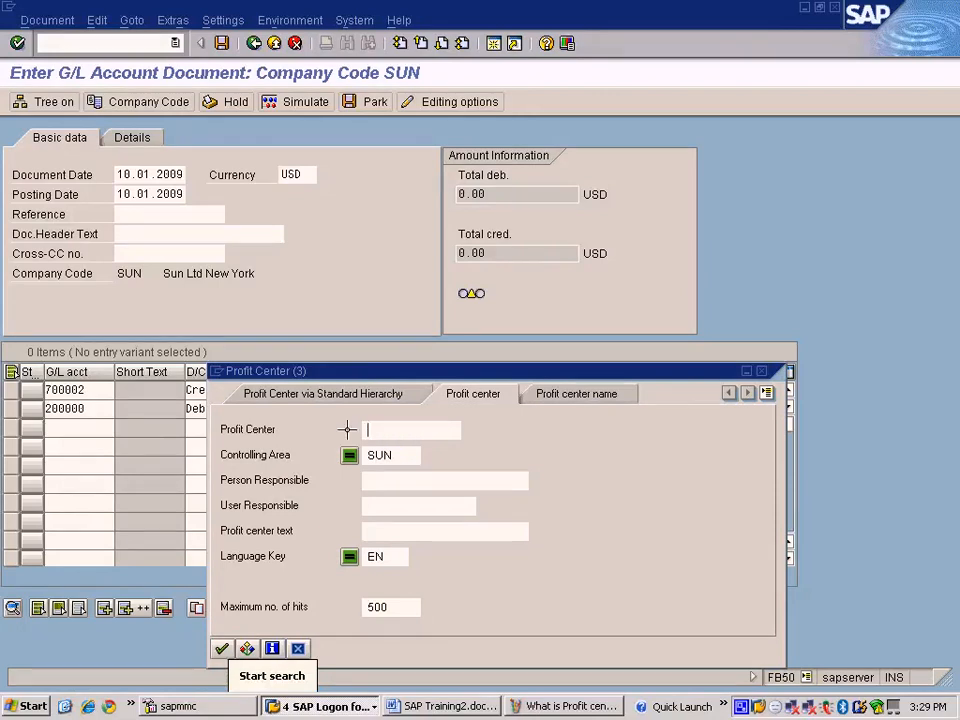
key(Return)
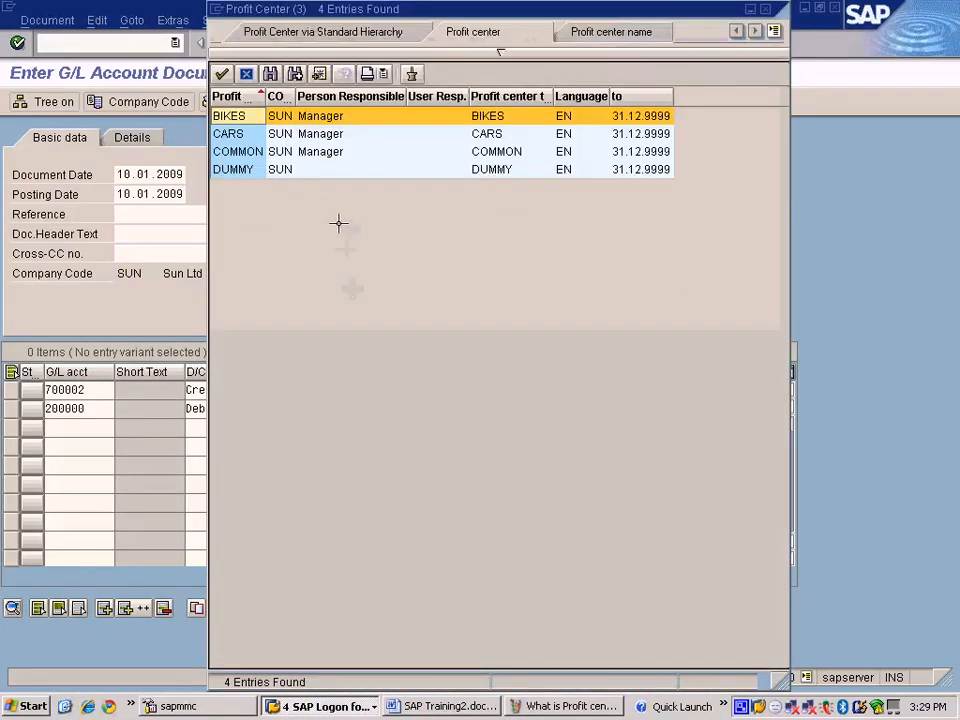
double_click(257, 151)
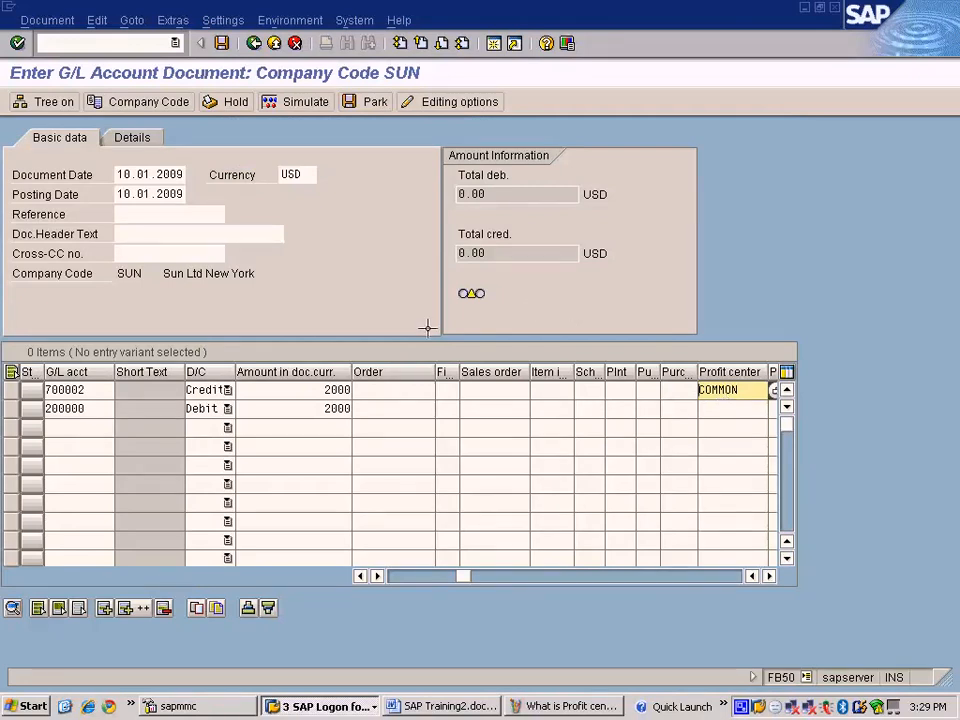
Step: Switch to the Paint diagram of profit center assessment and review how the rental income relates to the Bikes and Cars areas
click(322, 389)
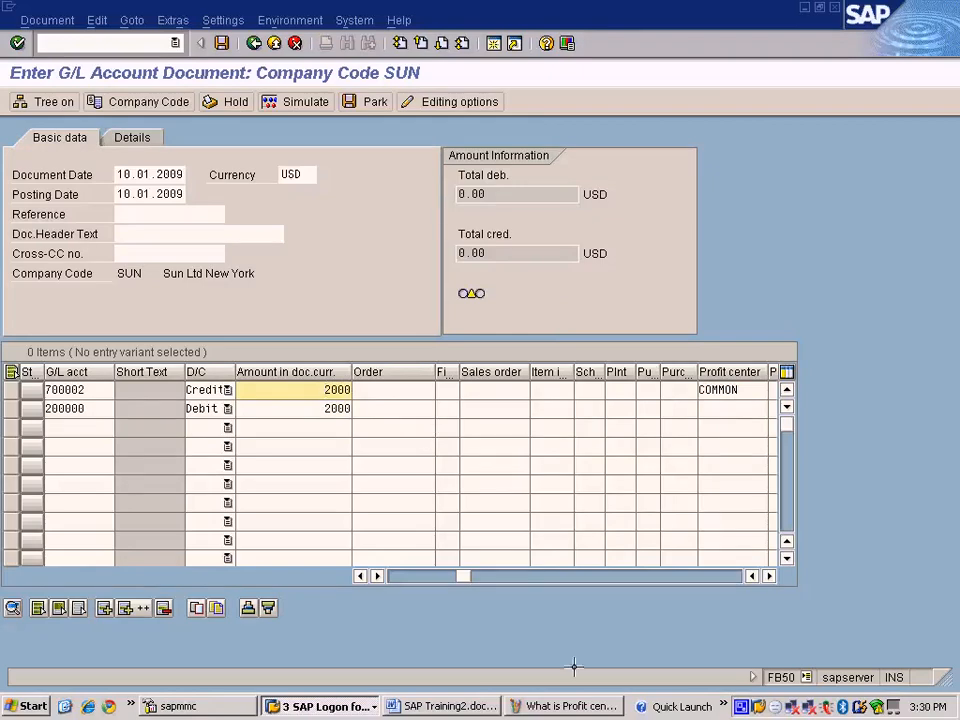
click(575, 706)
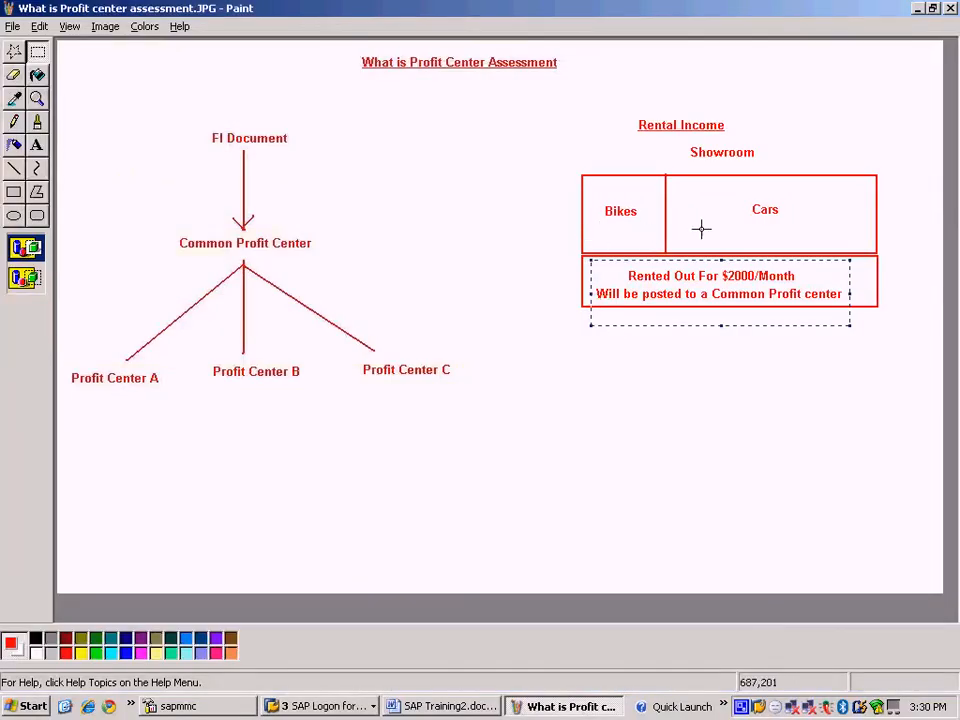
Step: Return to the G/L document and compare the credit line's amount and COMMON profit center with the rental income diagram in Paint
key(alt+Tab)
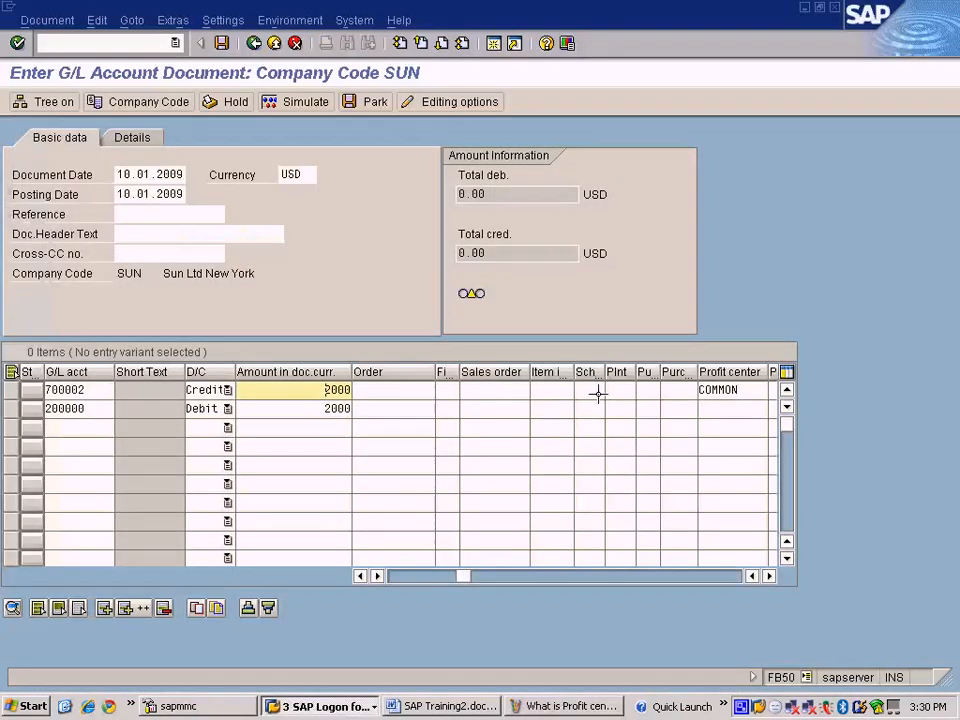
click(621, 392)
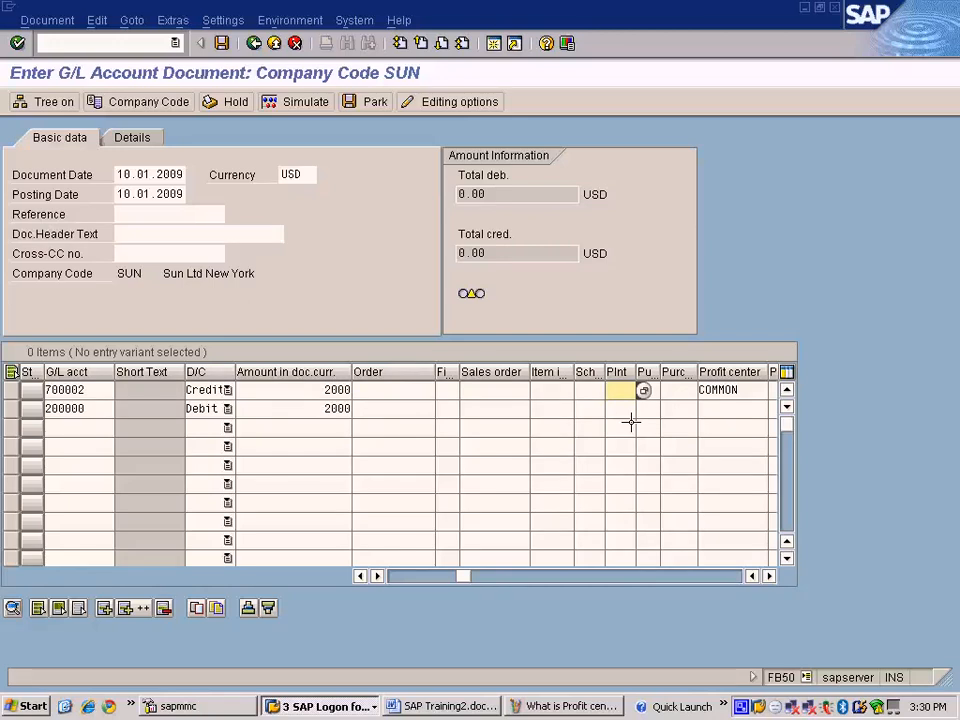
click(722, 393)
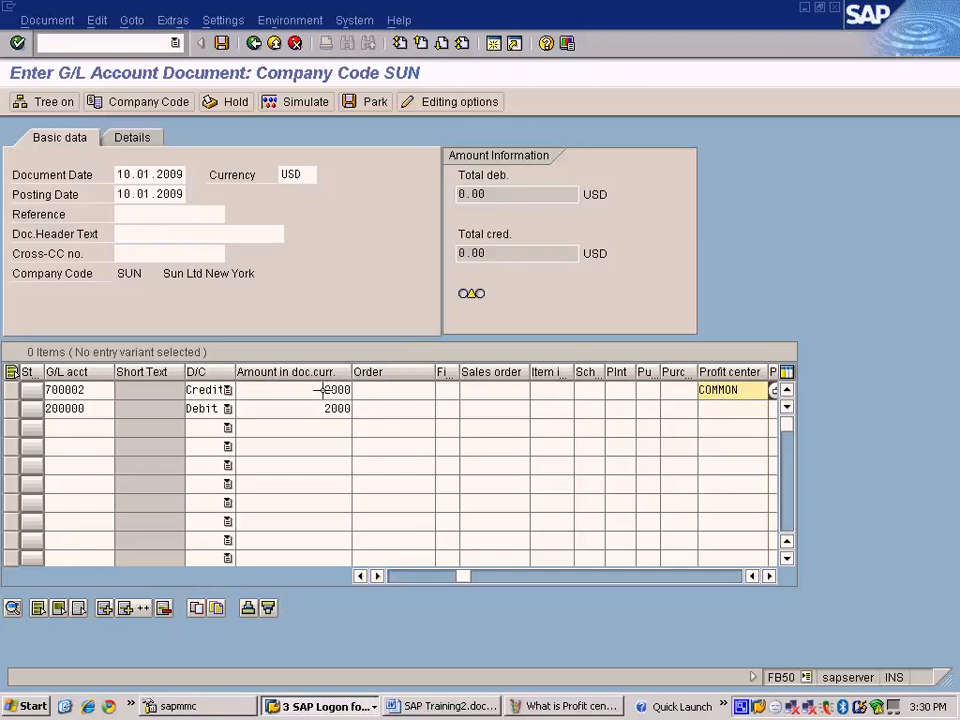
drag(321, 389, 396, 390)
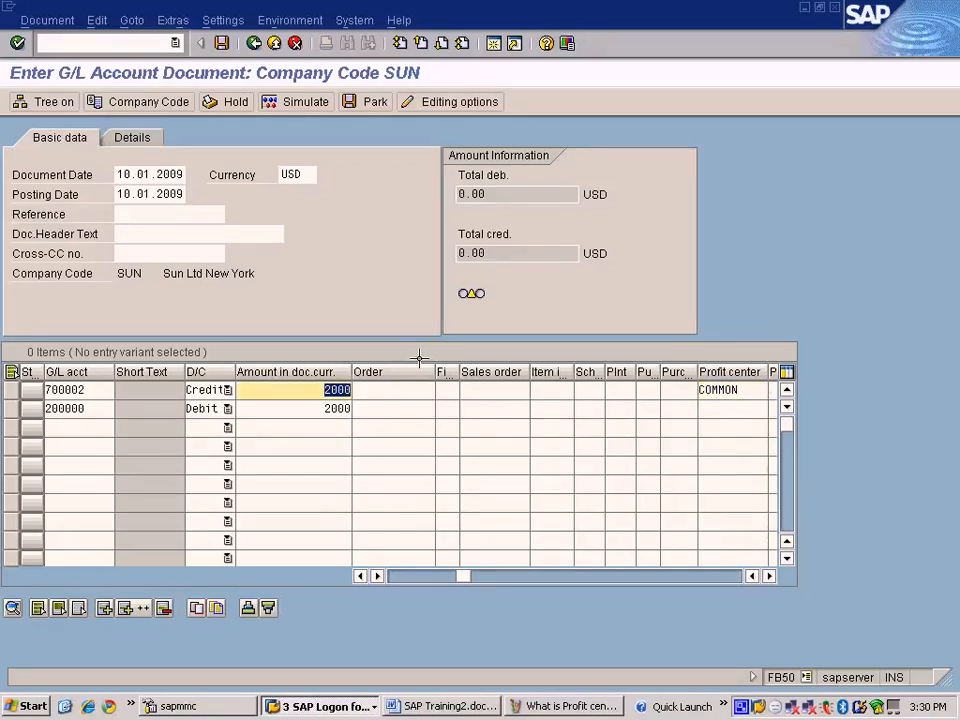
drag(762, 389, 688, 390)
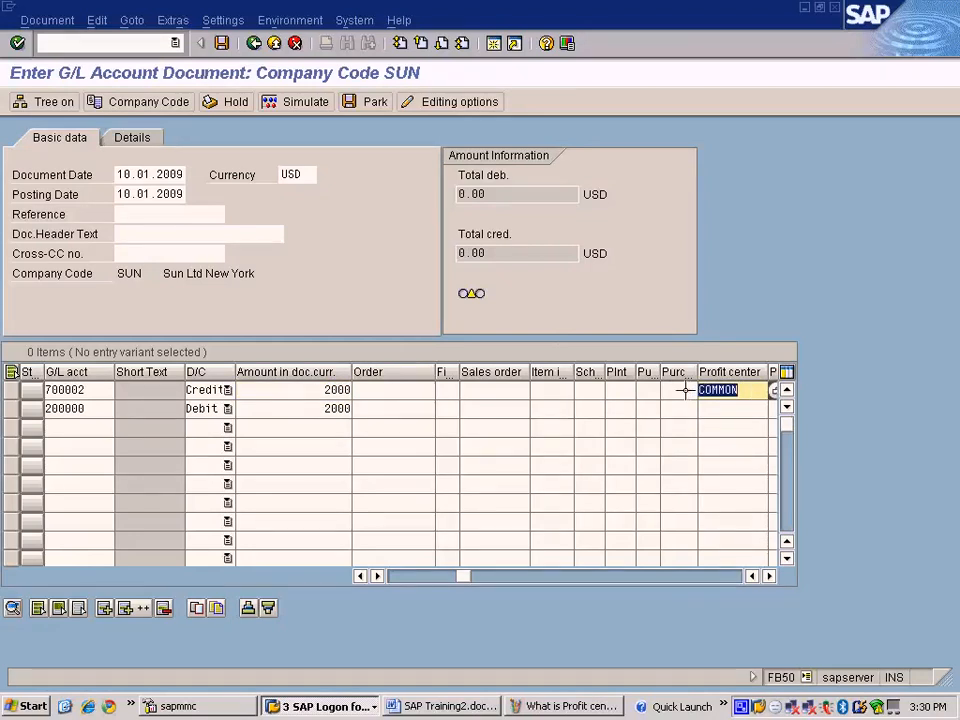
click(575, 706)
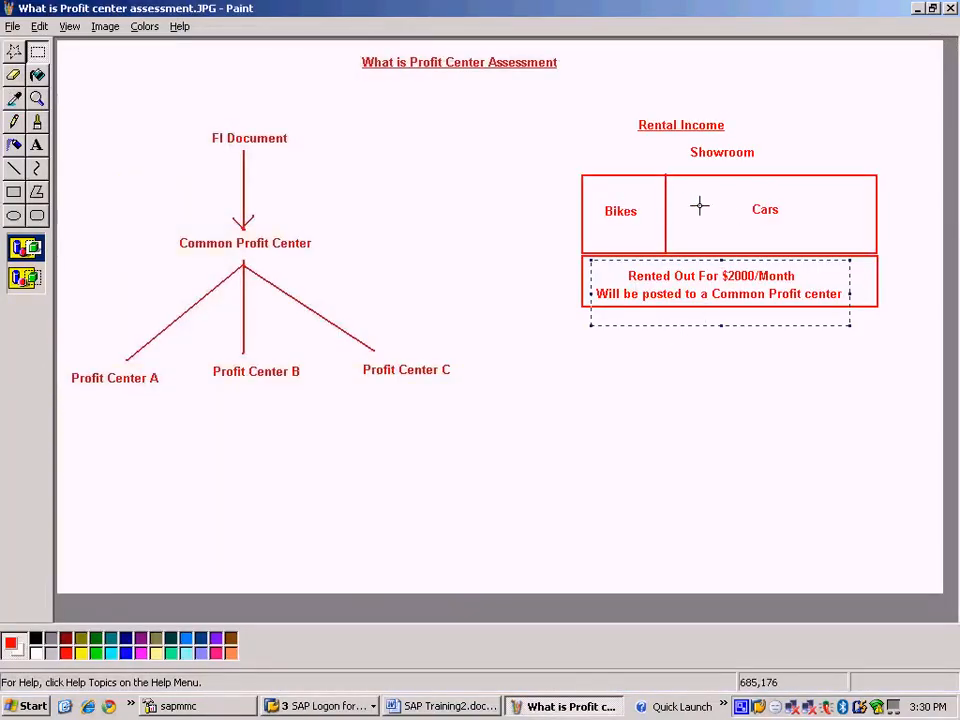
click(322, 706)
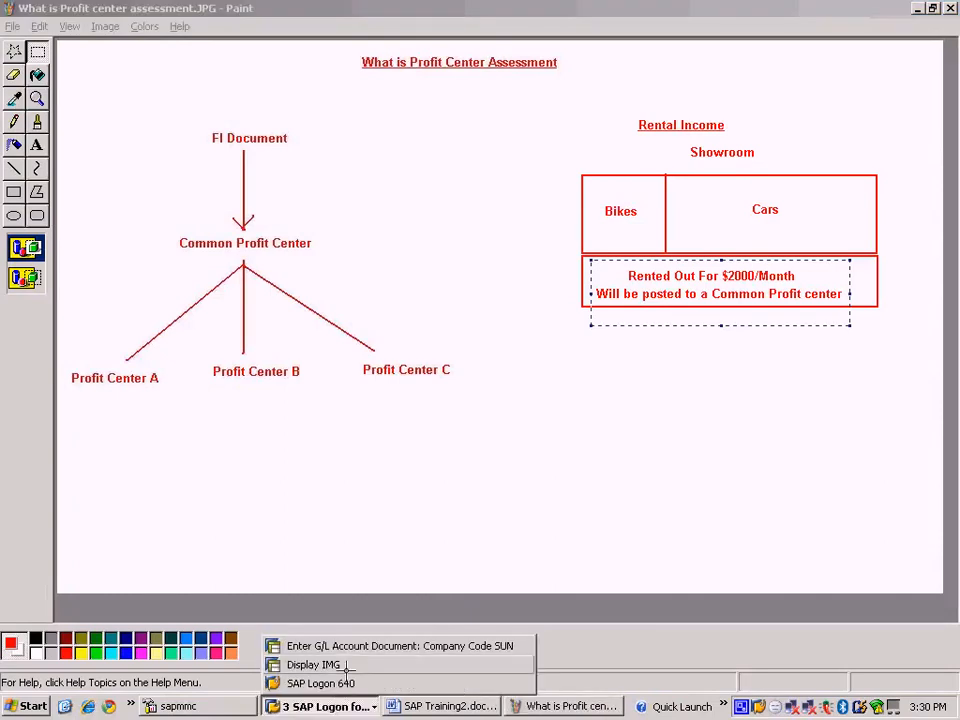
click(330, 665)
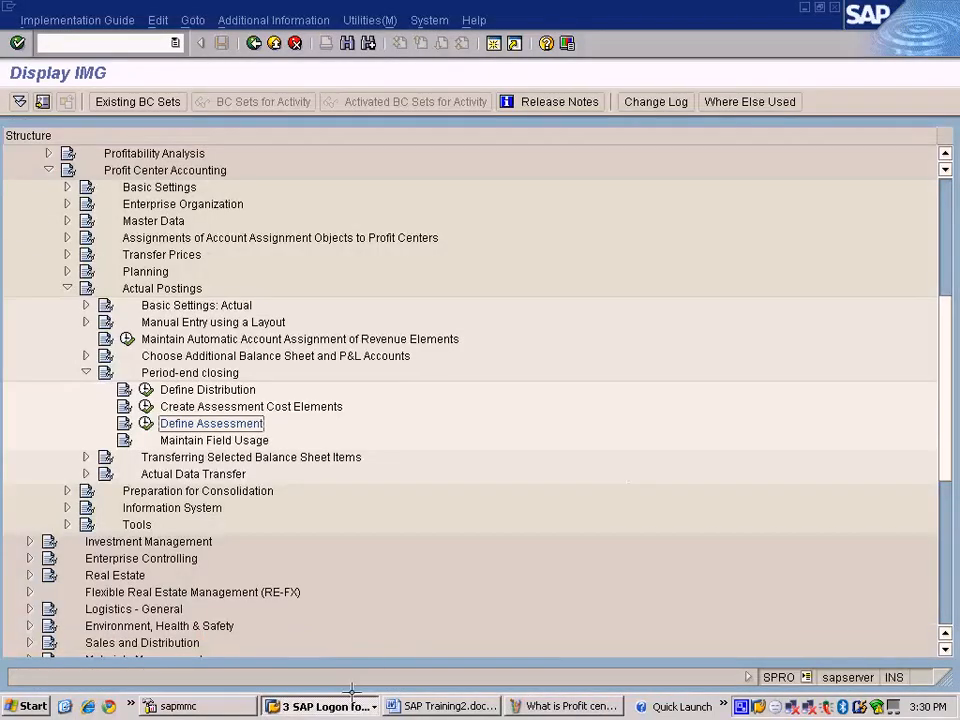
click(345, 706)
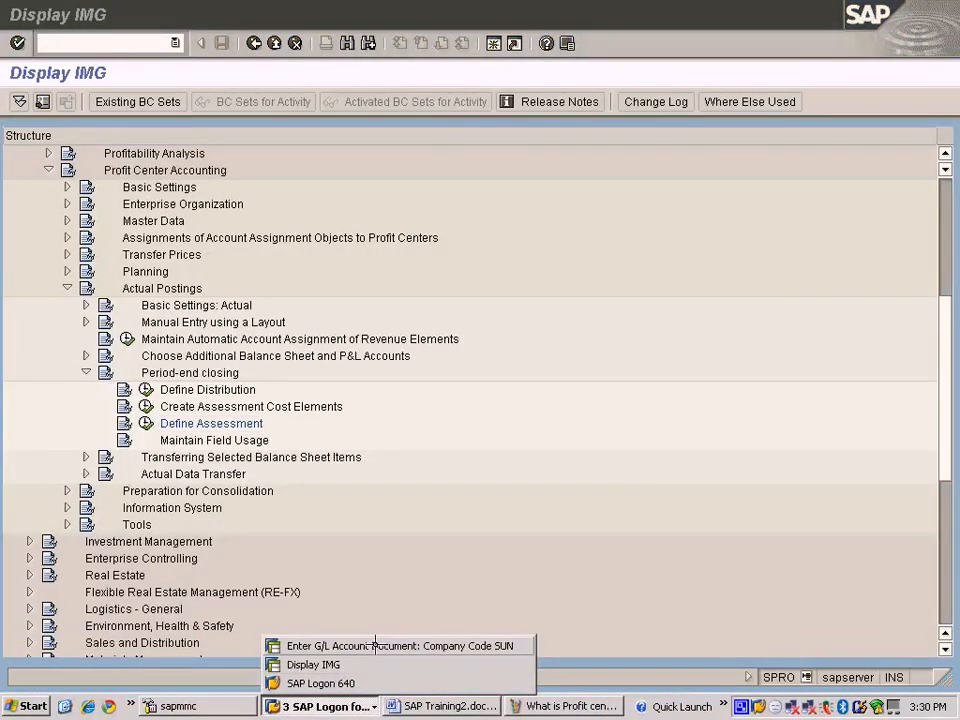
click(375, 645)
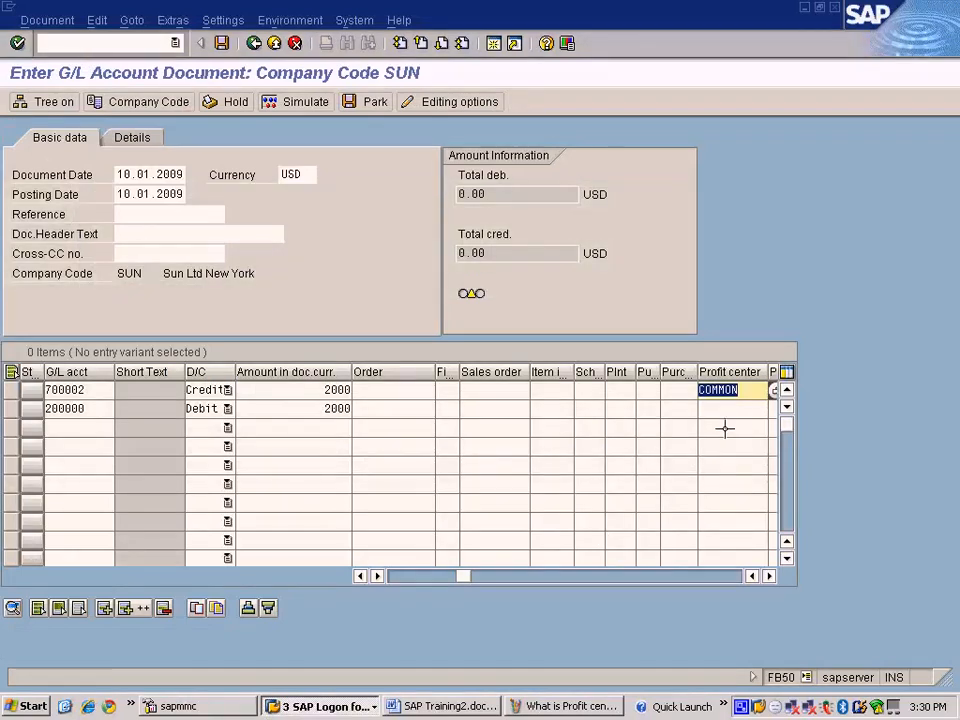
Step: Change the credit line for account 700002 to profit center Bikes with an amount of 300
text(Bikes)
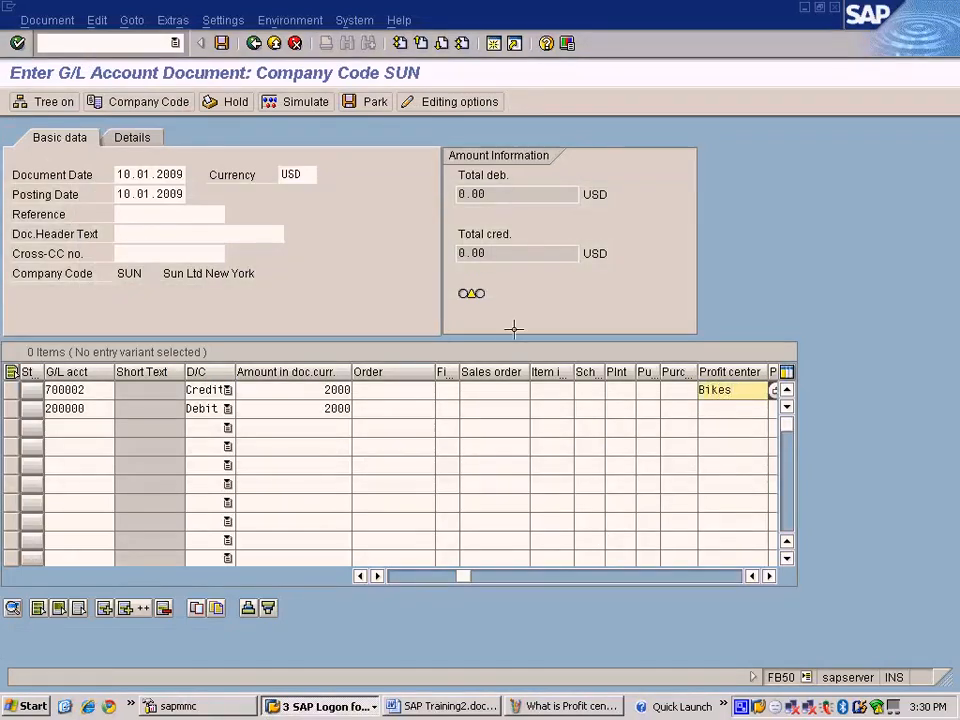
drag(317, 390, 392, 391)
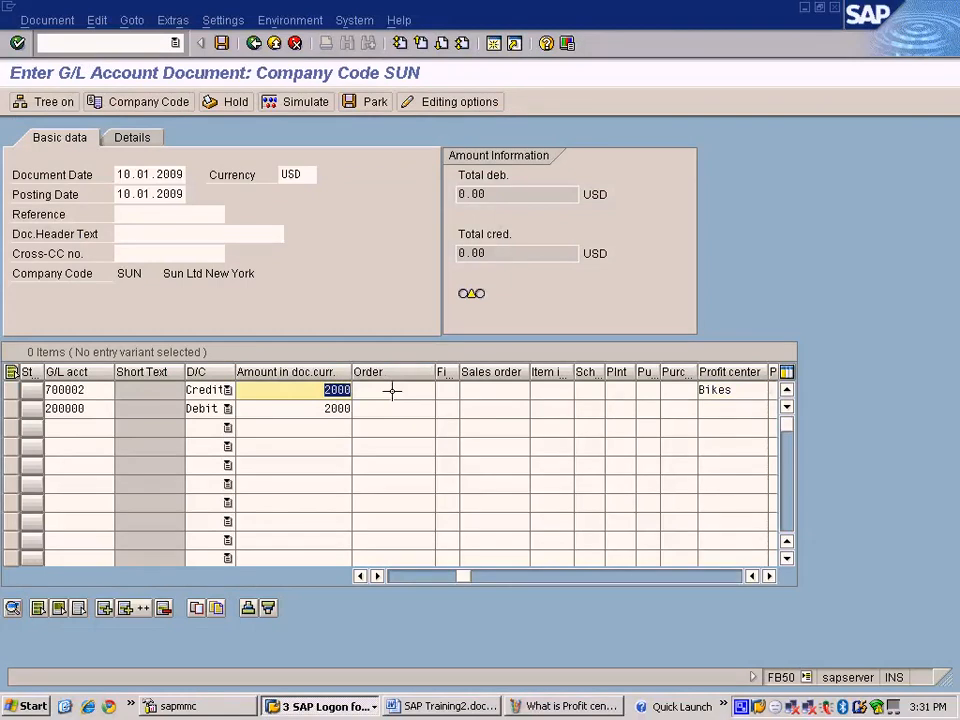
text(300)
Step: Switch to the profit center assessment diagram in Paint and activate the Text tool for annotating the showroom areas
click(555, 705)
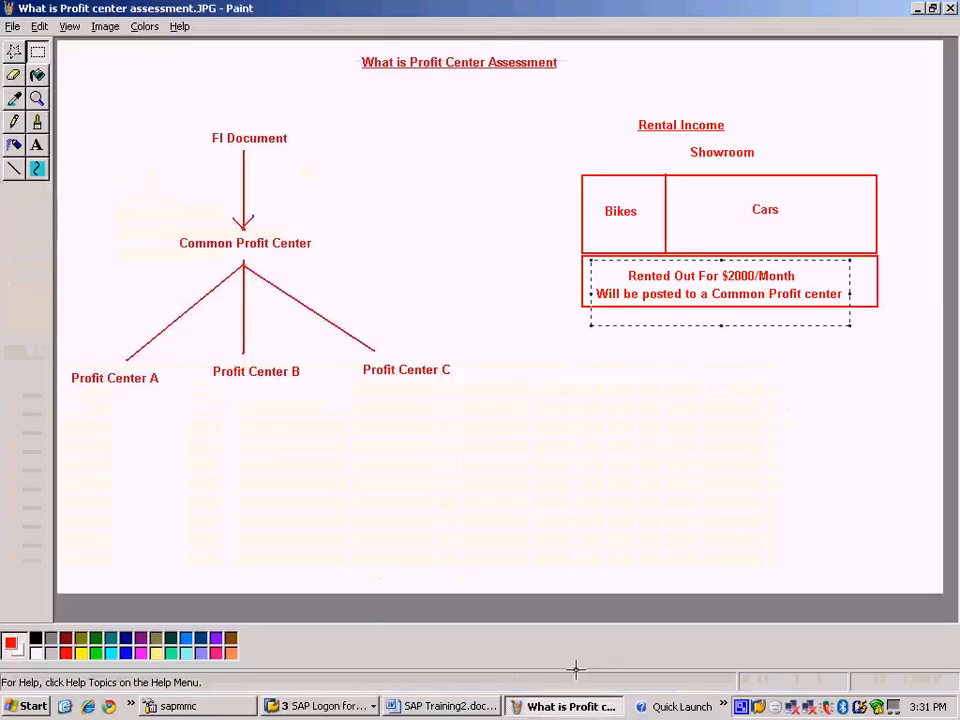
click(36, 145)
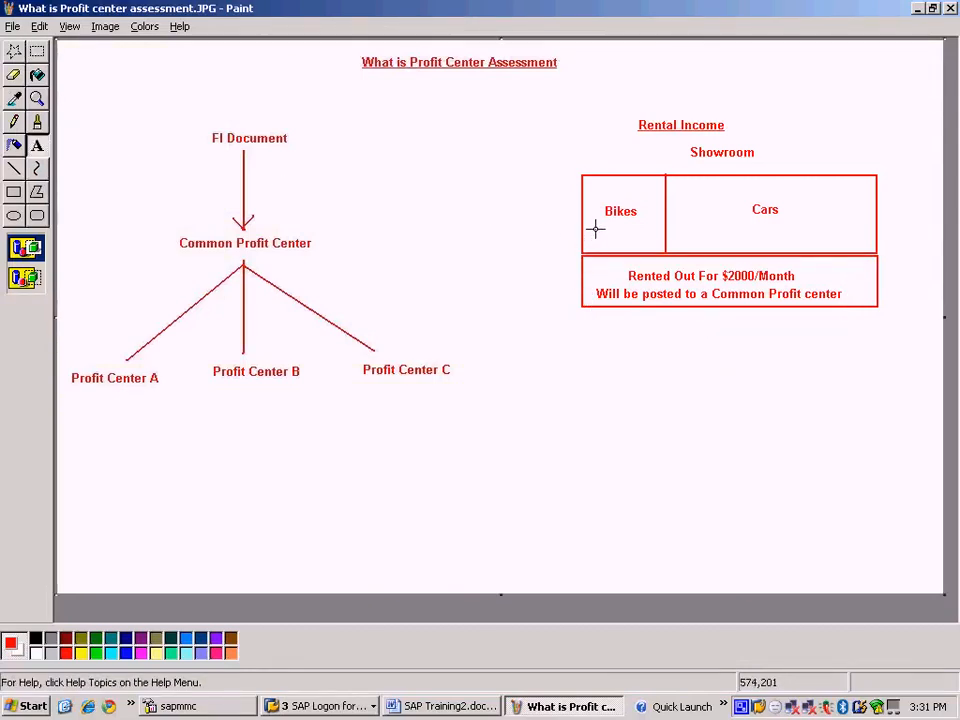
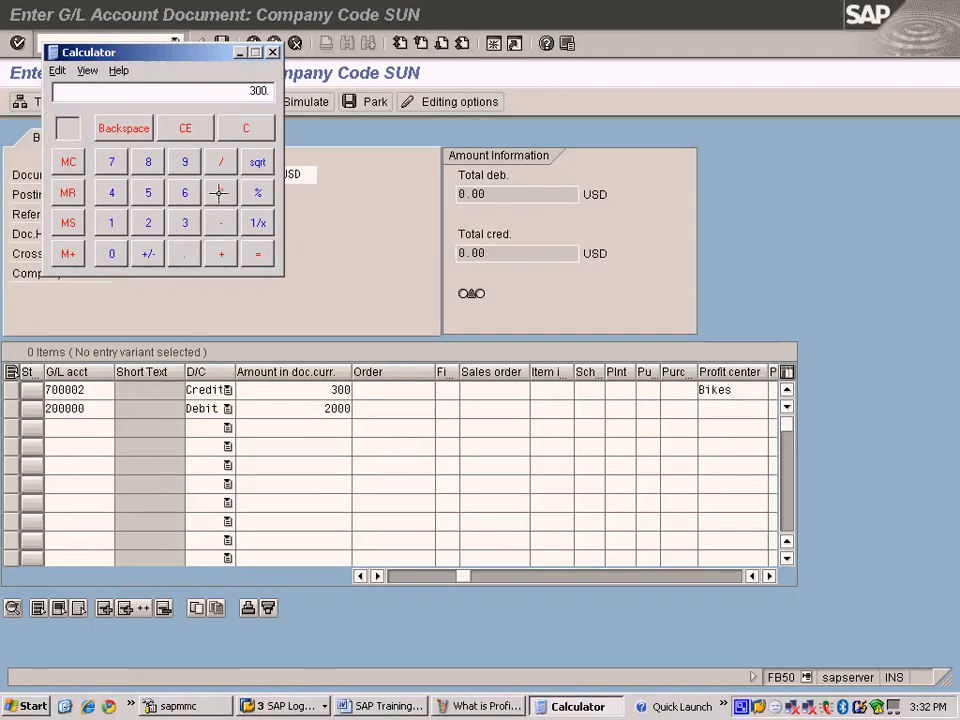
click(114, 223)
click(111, 253)
click(111, 253)
click(111, 253)
click(257, 254)
click(248, 128)
Step: Calculate the Bikes share of the rental income as 300 divided by 1000 times 2000, and close the calculator
click(184, 222)
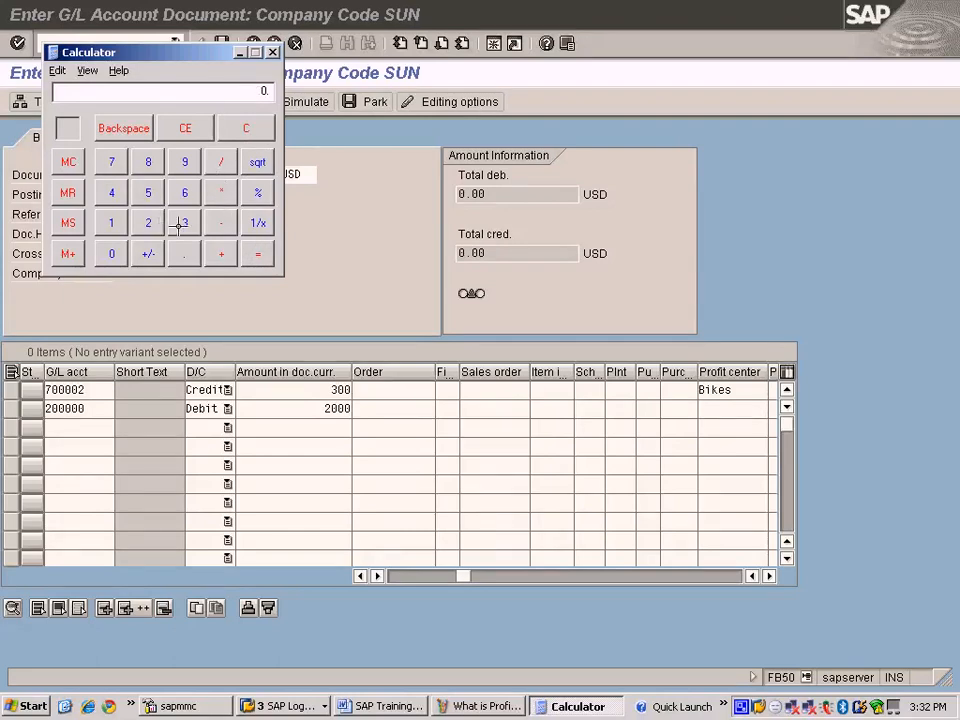
click(111, 253)
click(111, 253)
click(220, 162)
click(111, 222)
click(111, 253)
click(111, 253)
click(111, 253)
click(257, 253)
click(221, 192)
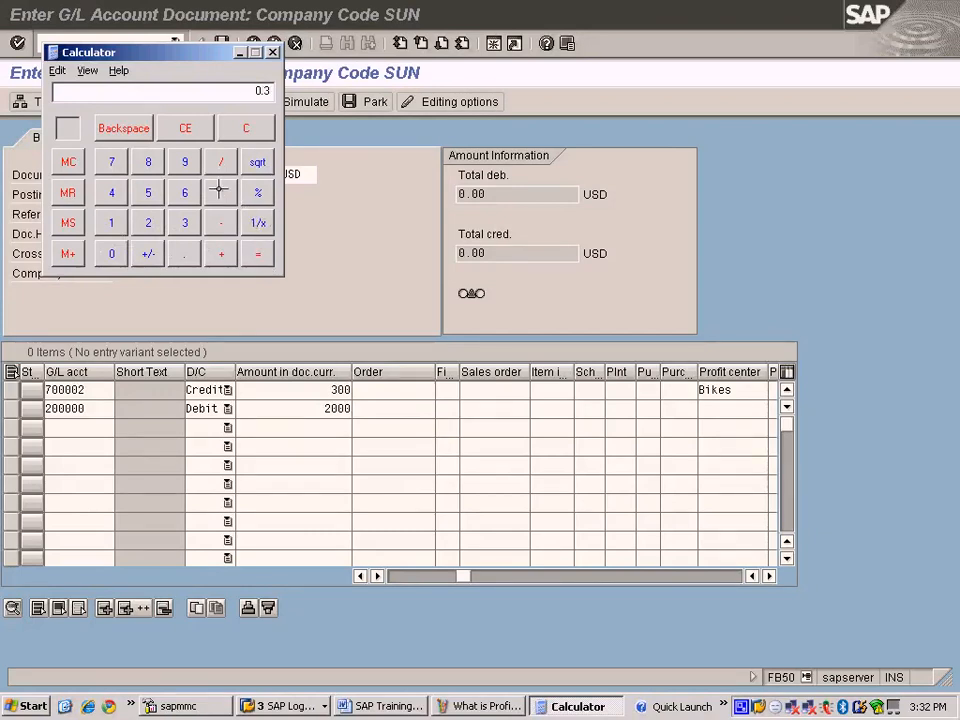
click(148, 222)
click(111, 253)
click(111, 253)
click(111, 253)
click(257, 253)
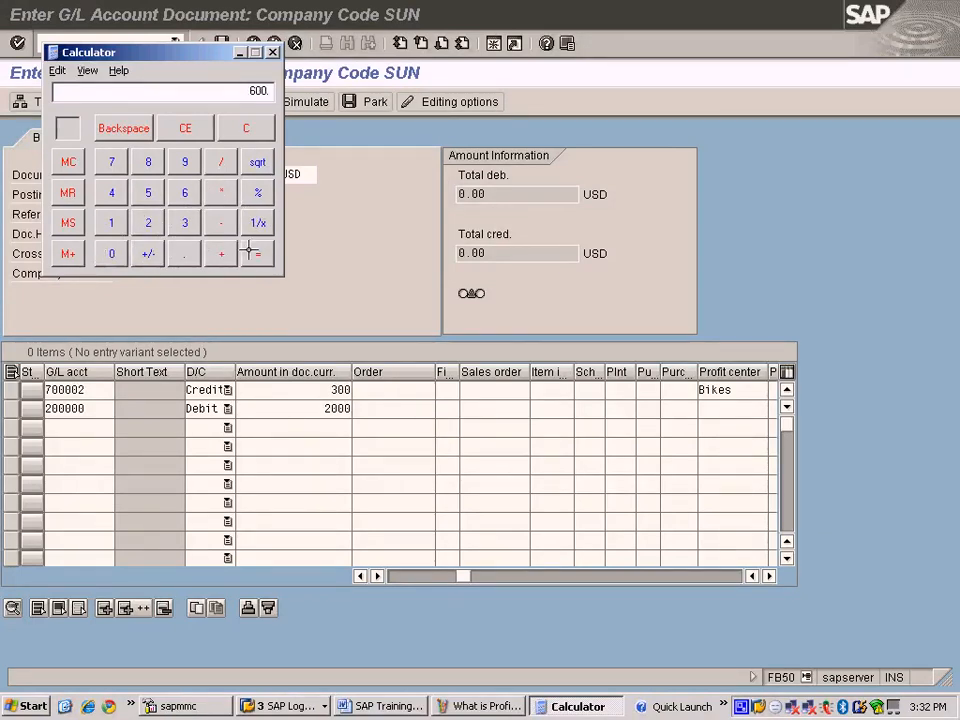
click(272, 52)
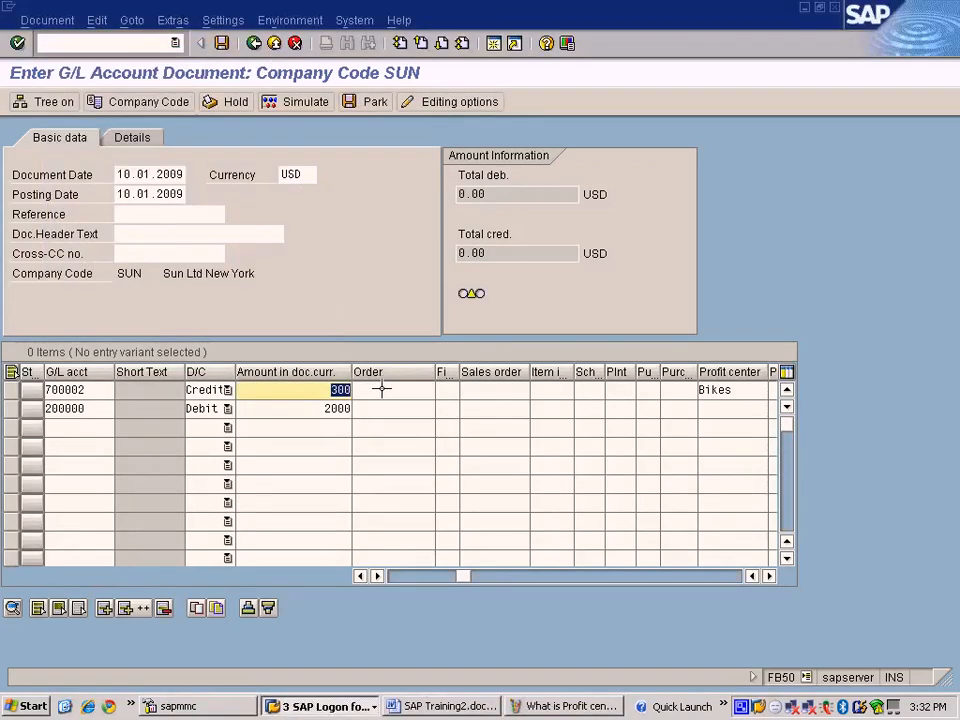
Step: Set the Bikes credit line's amount to 600, select that line and continue to the correction screen of the Cash In Bank item
text(600)
click(10, 389)
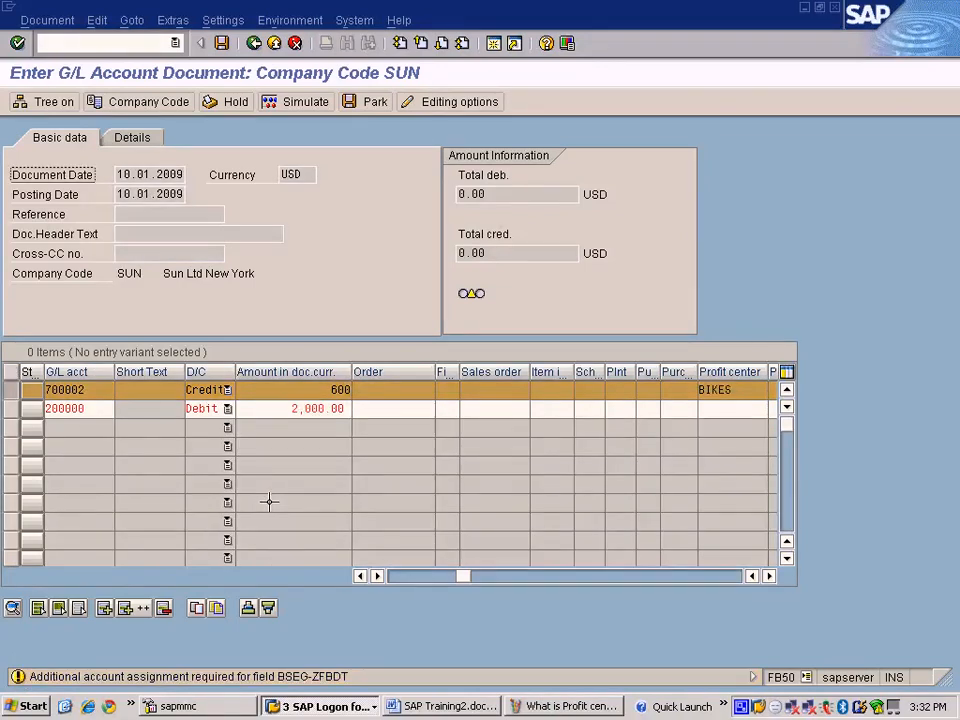
click(318, 409)
key(Return)
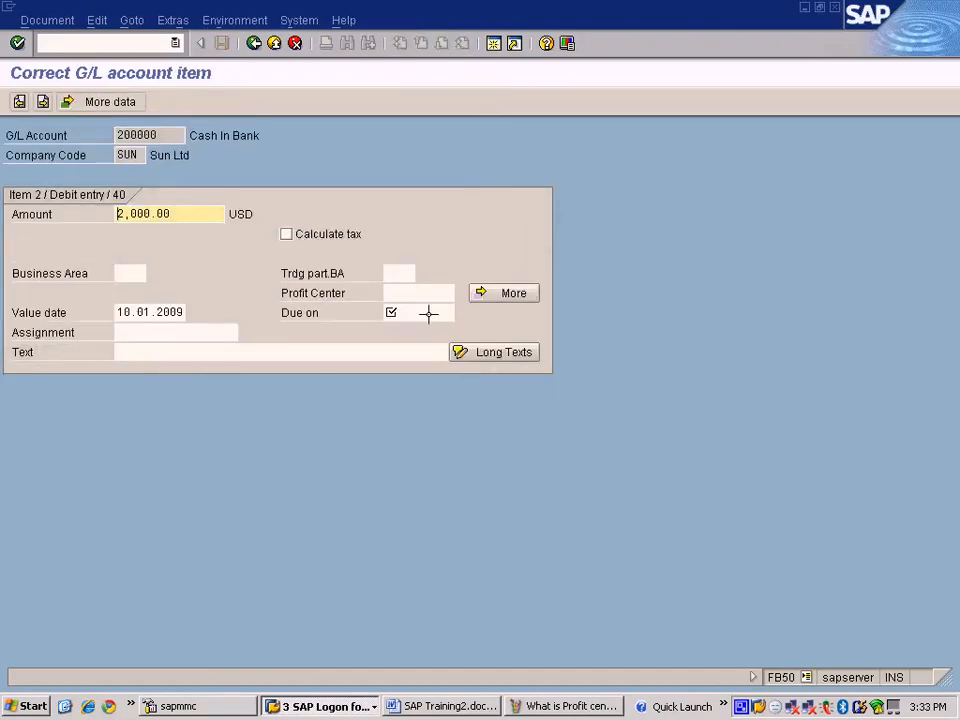
Step: Set the Due on date of the Cash In Bank item to 10.01.2009 and return to the document entry
click(428, 314)
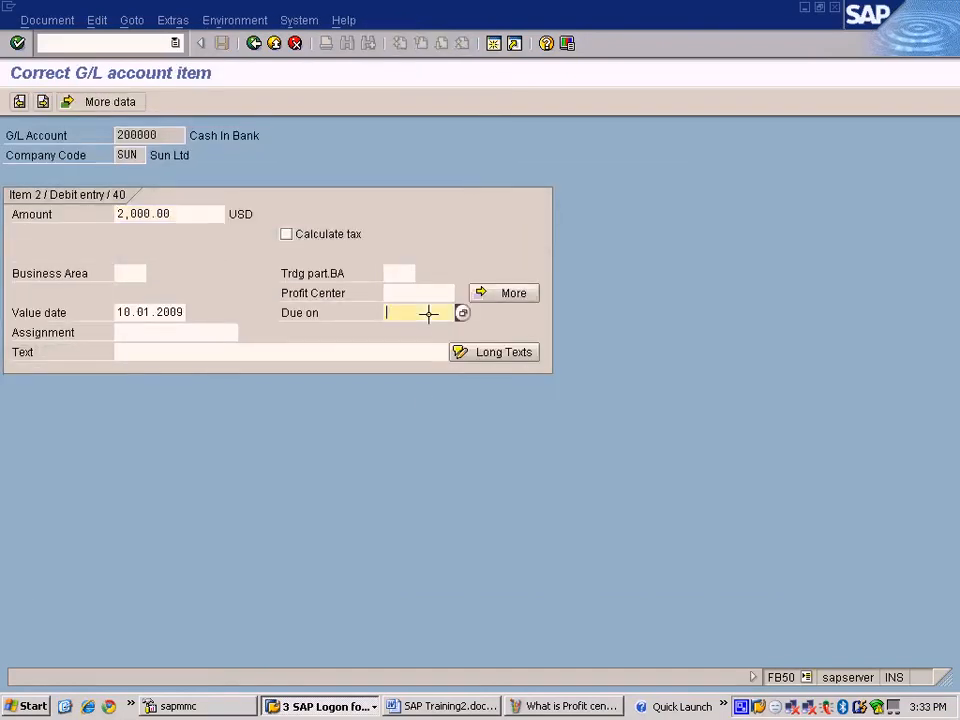
key(F4)
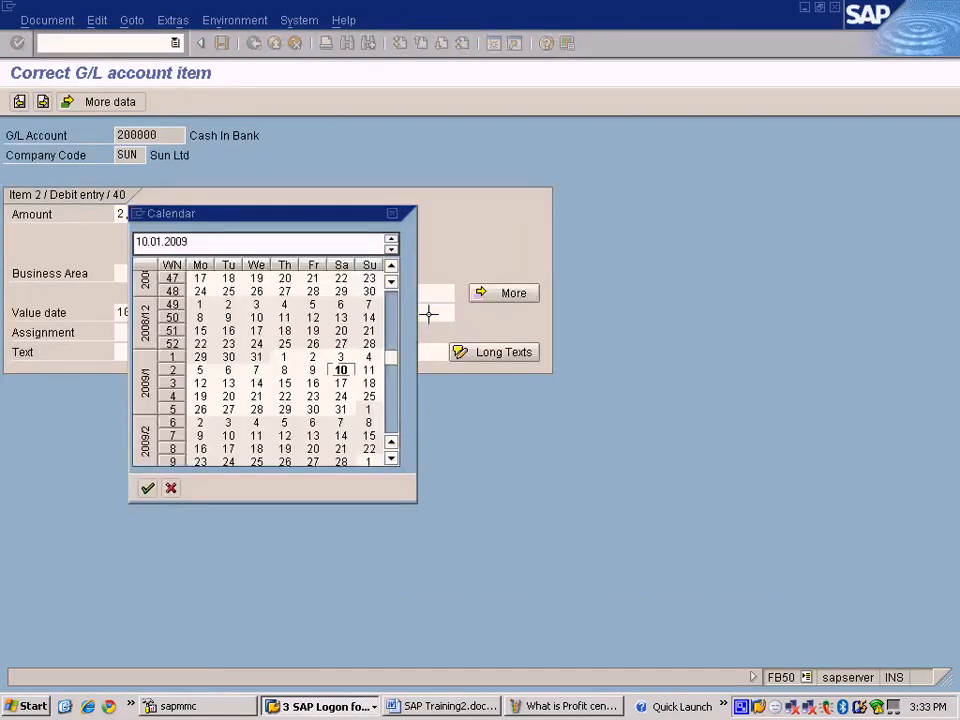
key(Return)
click(254, 43)
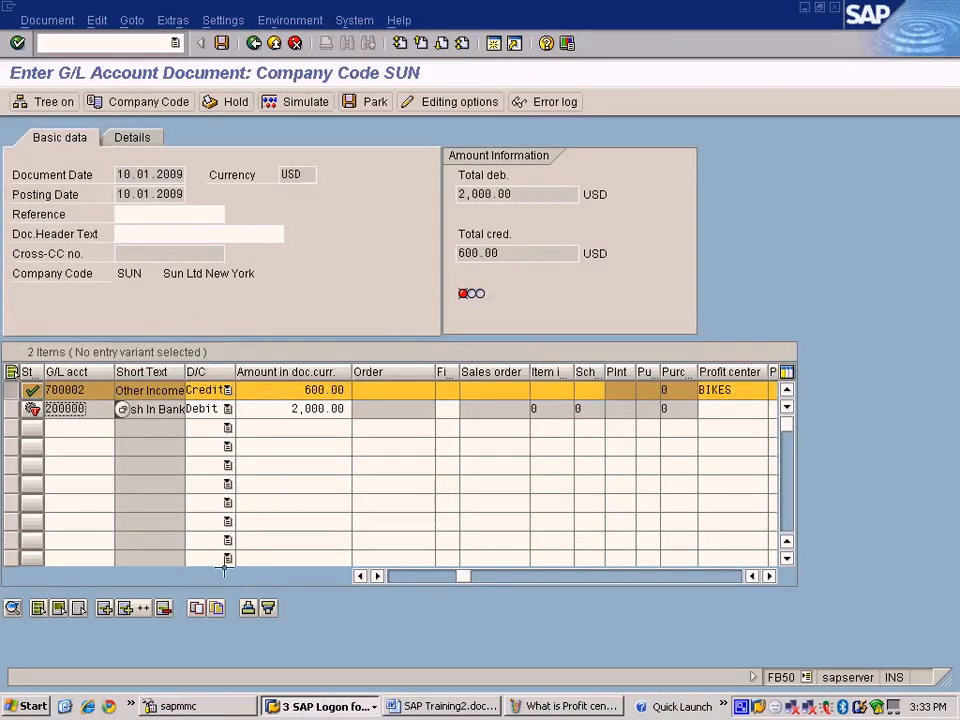
Step: Copy the selected 700002 credit line and set the copied line's amount to 1400
click(196, 607)
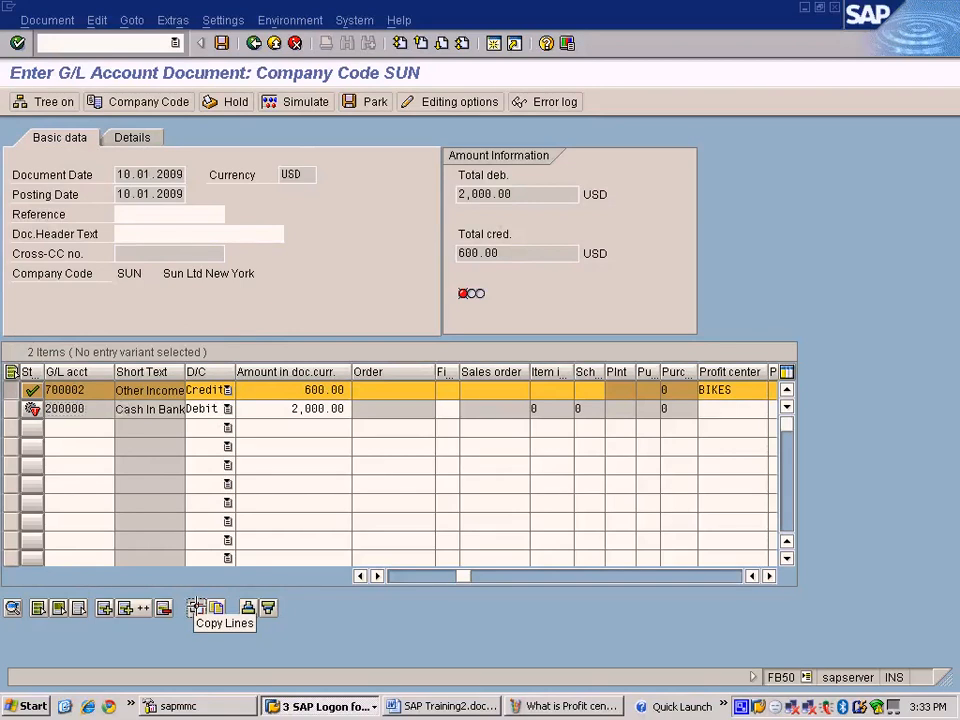
click(312, 428)
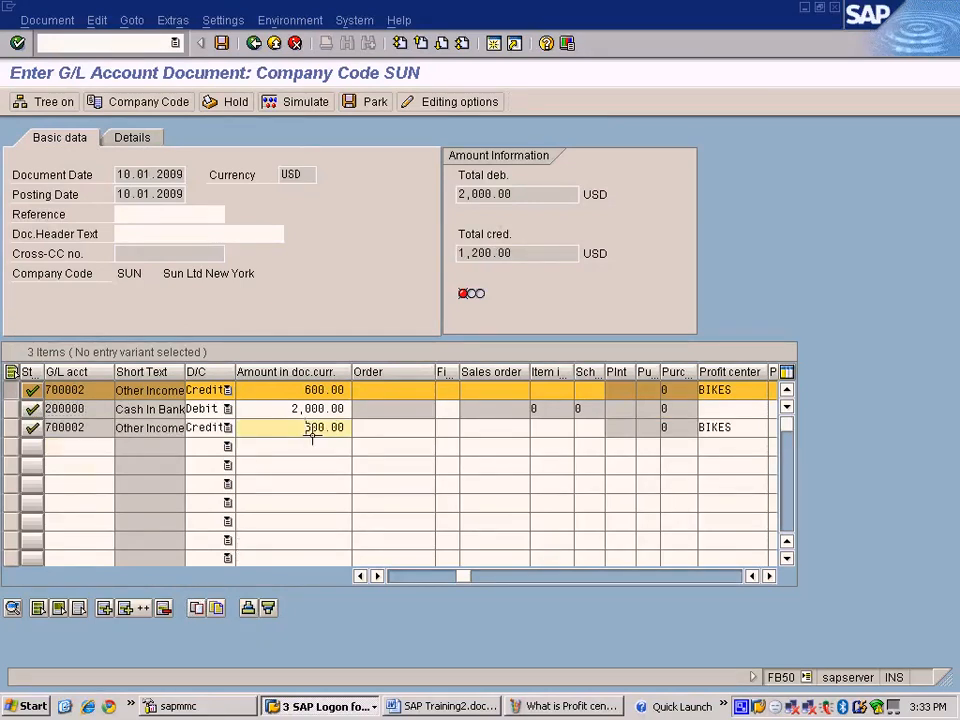
text(14)
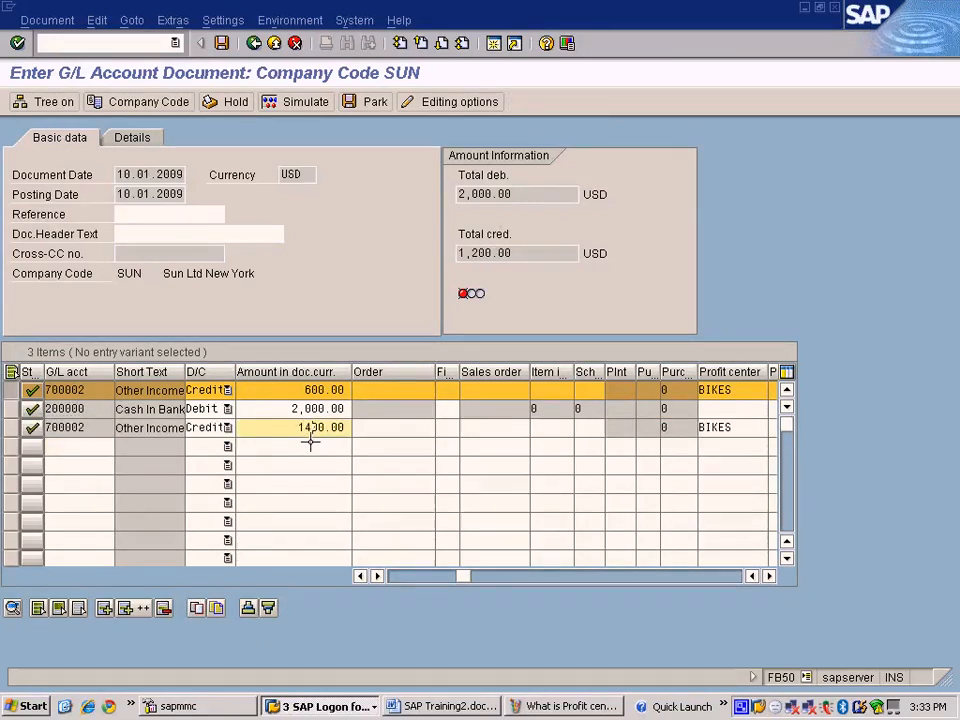
Step: Assign the profit center CARS to the copied credit line in place of BIKES
key(Tab)
key(Tab)
key(Tab)
key(Tab)
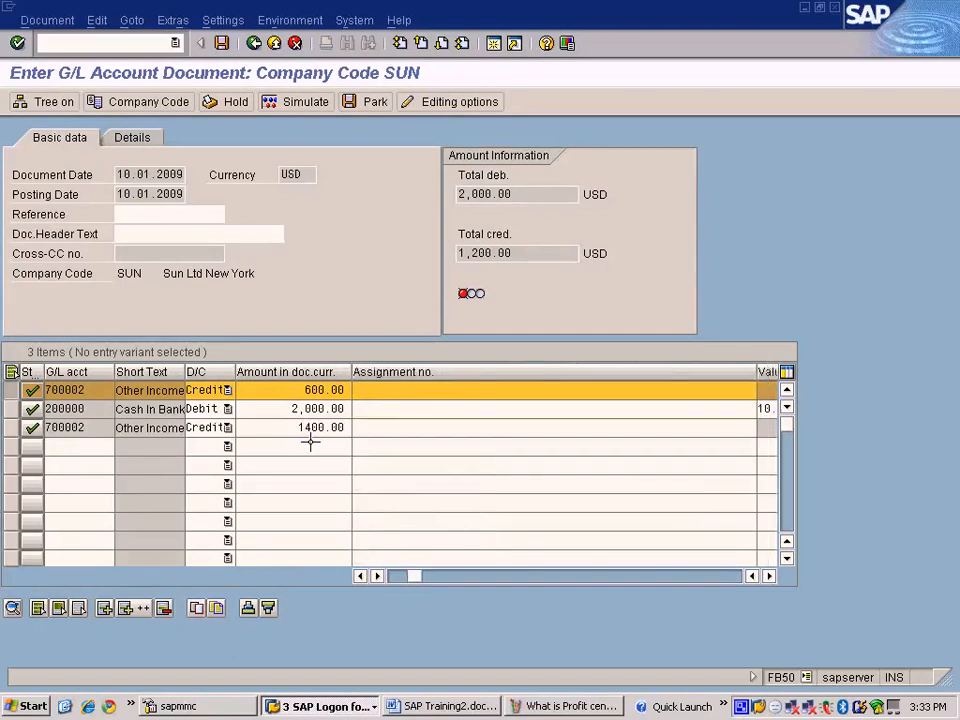
key(Tab)
key(Tab)
key(Tab)
key(Tab)
key(Tab)
key(Tab)
key(Tab)
key(Tab)
key(Tab)
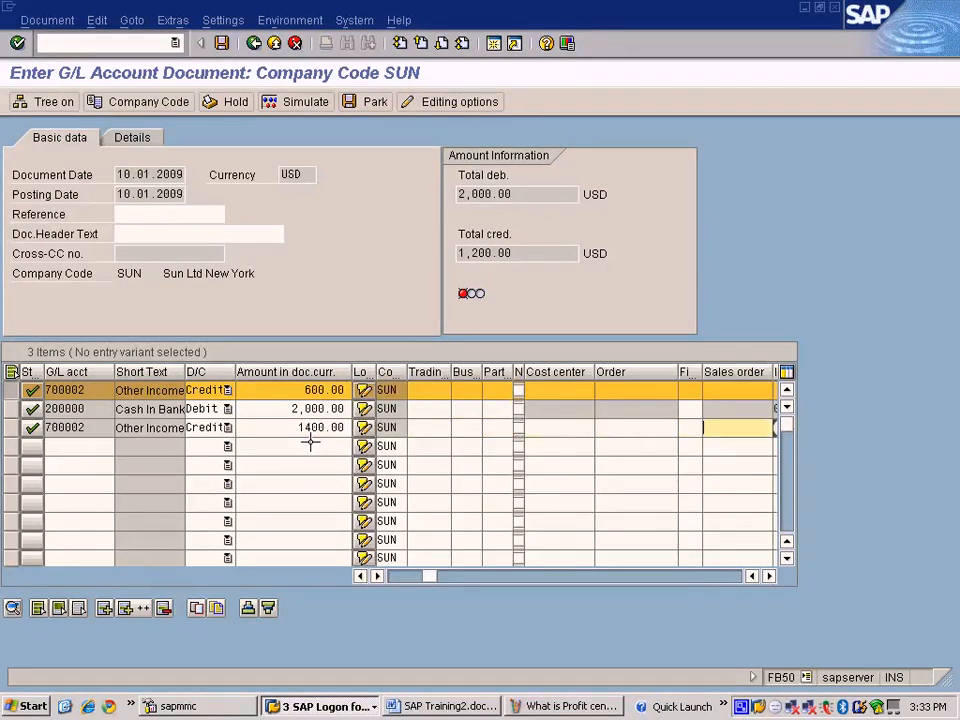
key(Tab)
key(Tab)
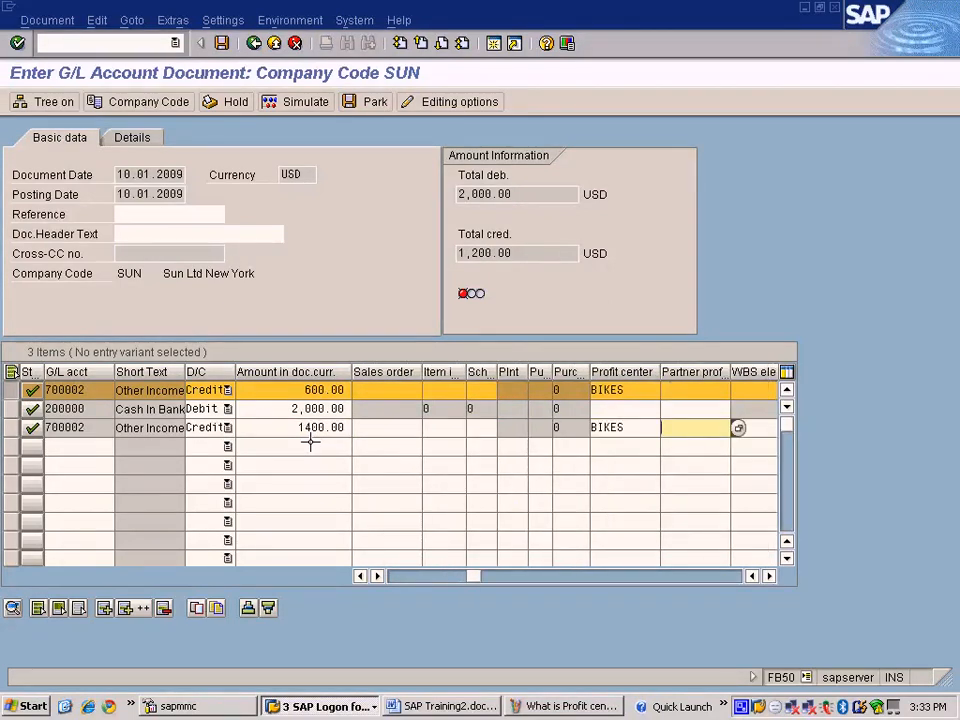
key(shift+Tab)
text(CARS)
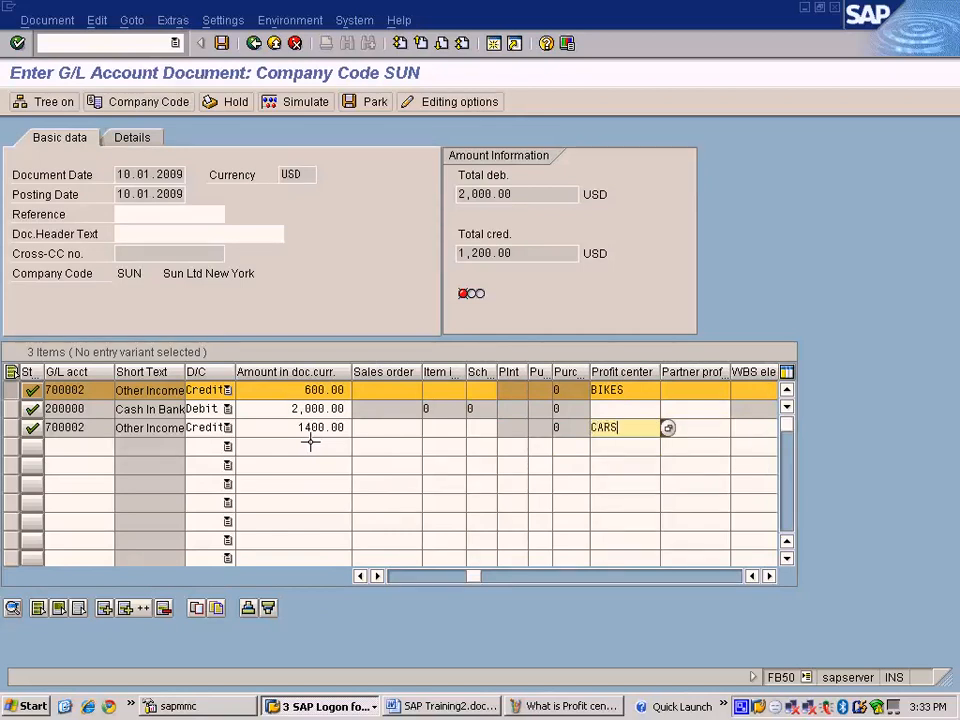
Step: Deselect the first line and review how the credit amounts are split between profit centers BIKES and CARS
click(285, 427)
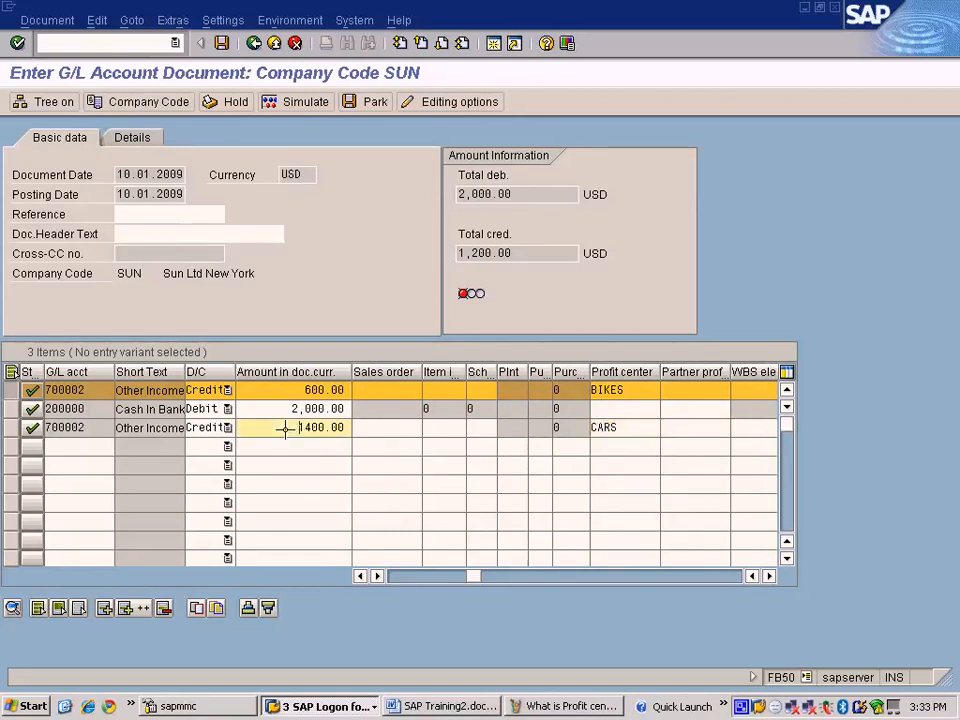
click(14, 391)
click(619, 392)
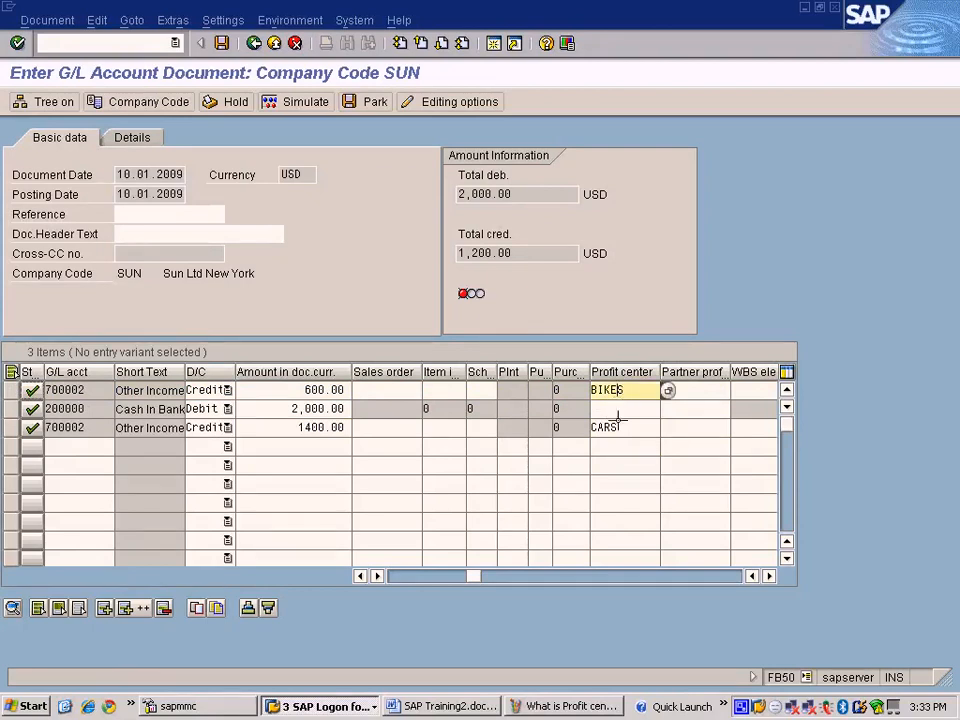
click(616, 428)
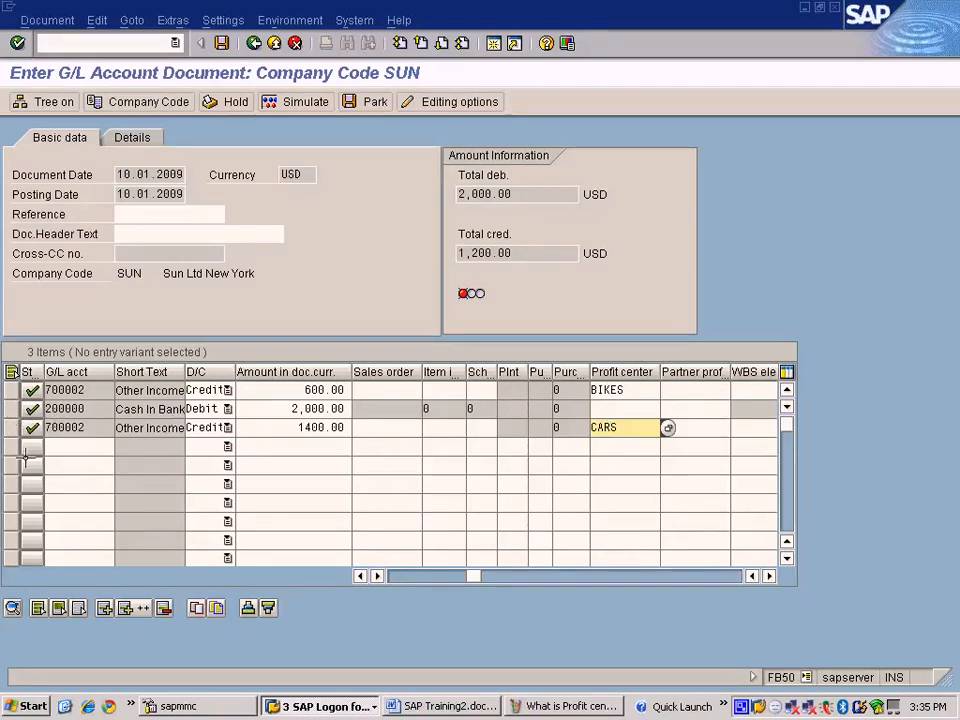
Step: Delete the CARS credit line from the document and set the remaining 700002 credit line's amount to 2000
click(10, 427)
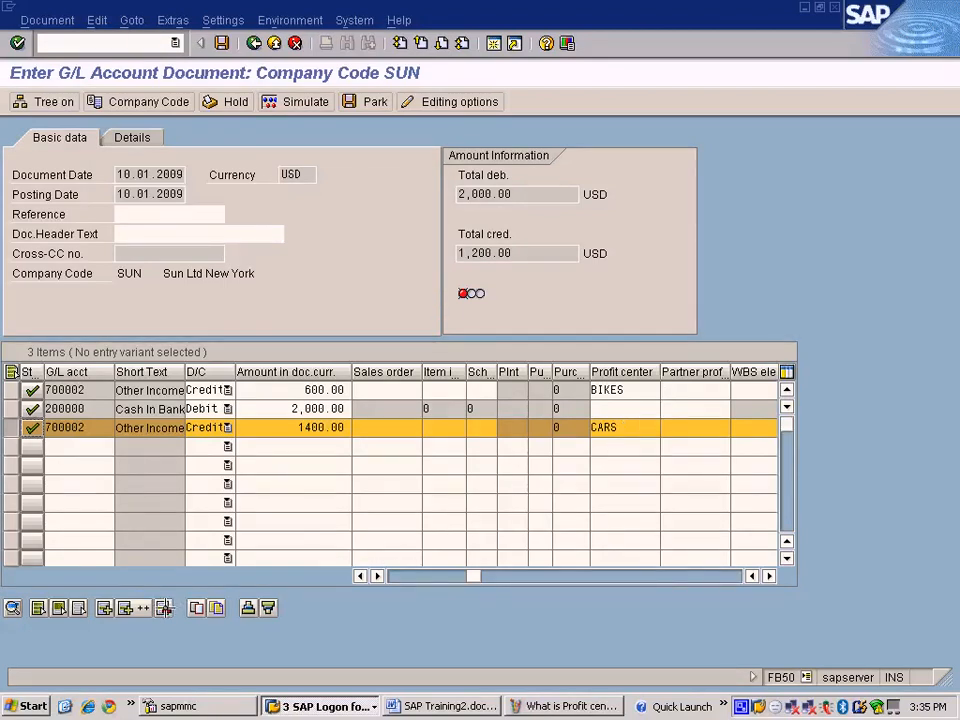
click(165, 607)
double_click(318, 390)
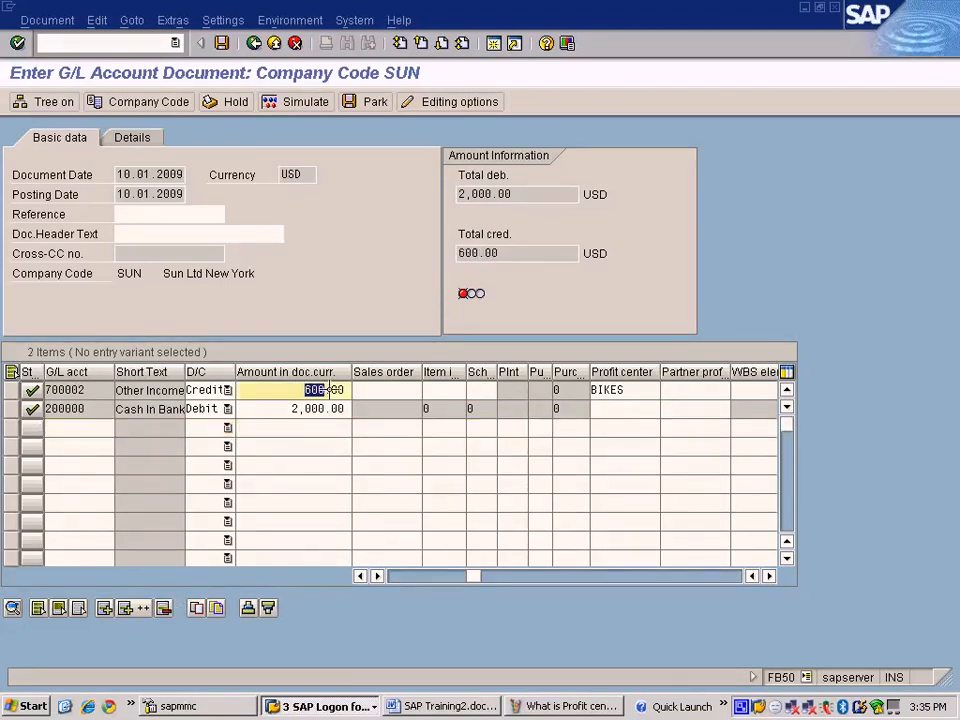
text(2000)
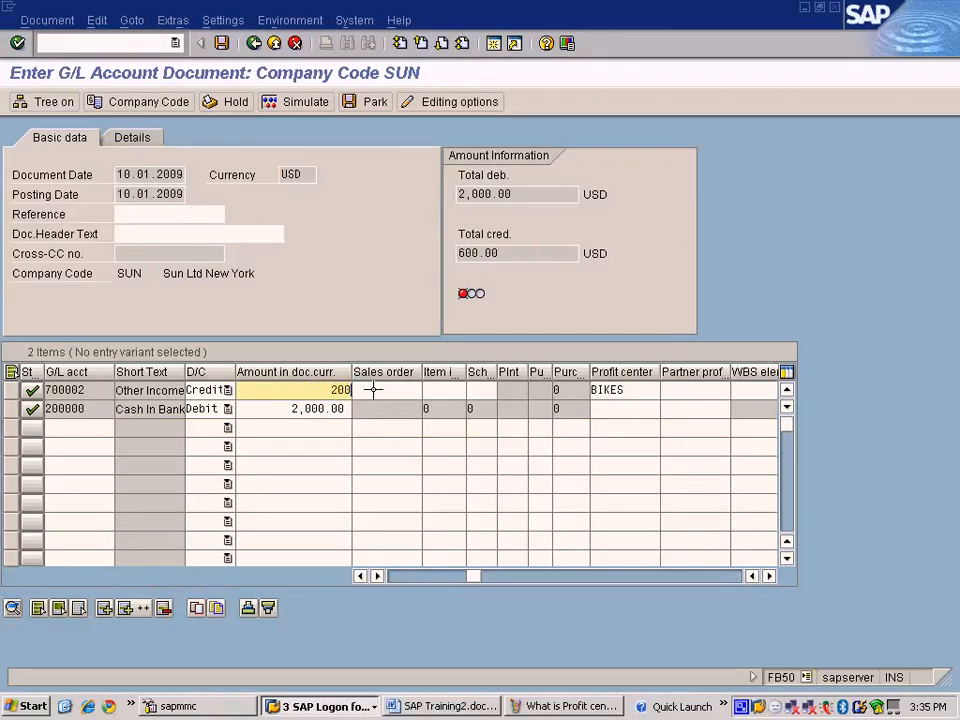
key(Tab)
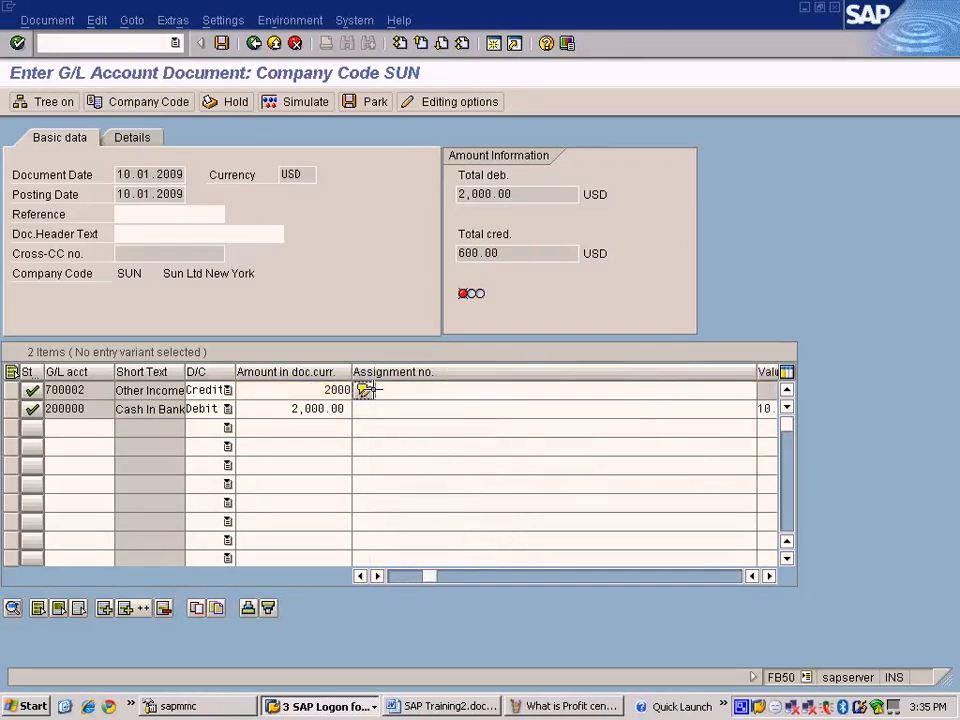
Step: Assign the profit center COMMON to the 700002 credit line in place of BIKES
key(Tab)
key(Tab)
key(Tab)
key(Tab)
key(Tab)
key(Tab)
key(Tab)
key(Tab)
key(Tab)
key(Tab)
key(Tab)
key(Tab)
key(Tab)
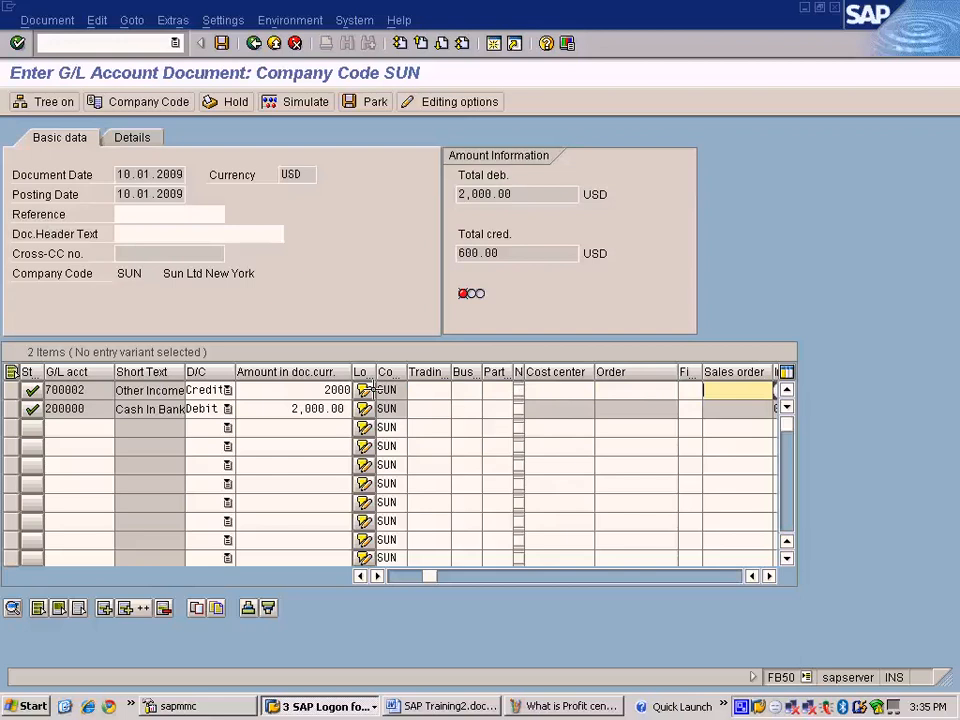
key(shift+Tab)
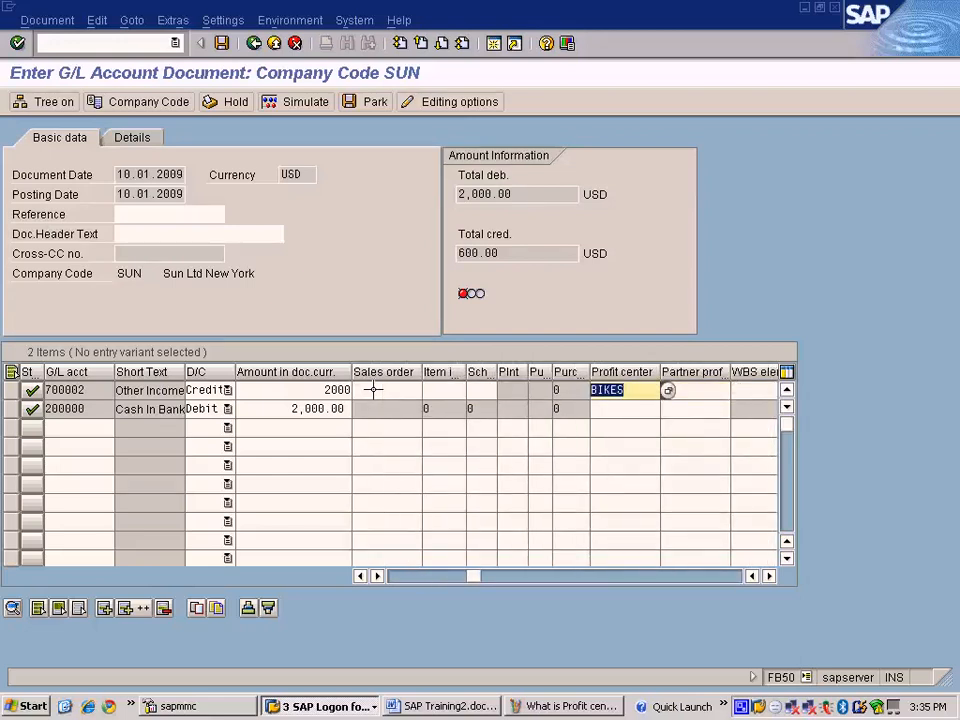
text(COMMON)
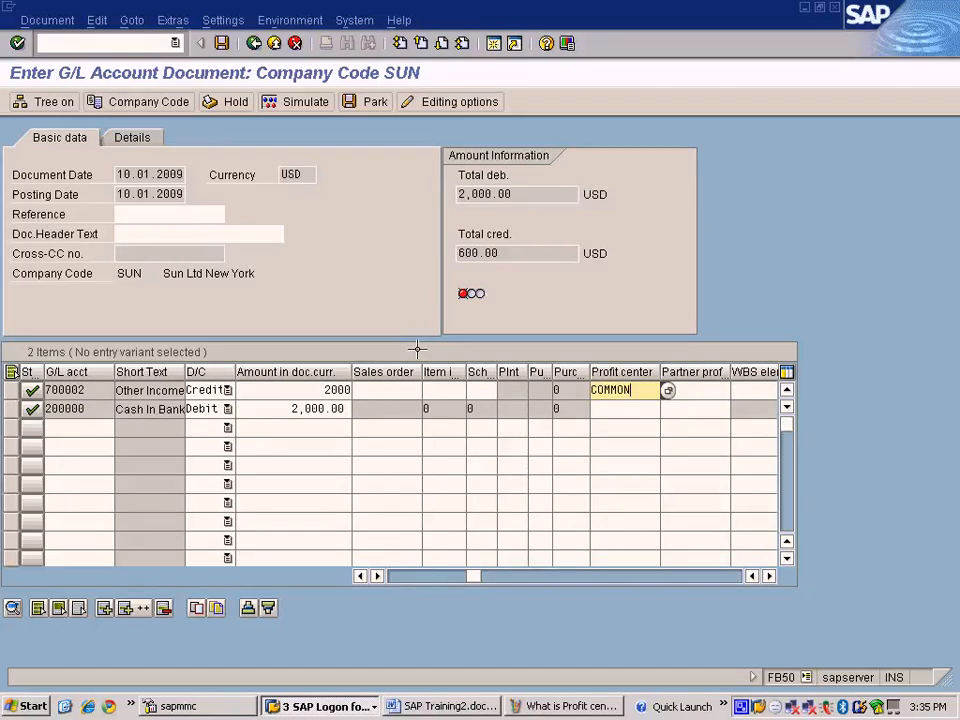
Step: Simulate and post the G/L document, and exit document entry to the SAP Easy Access screen
click(307, 103)
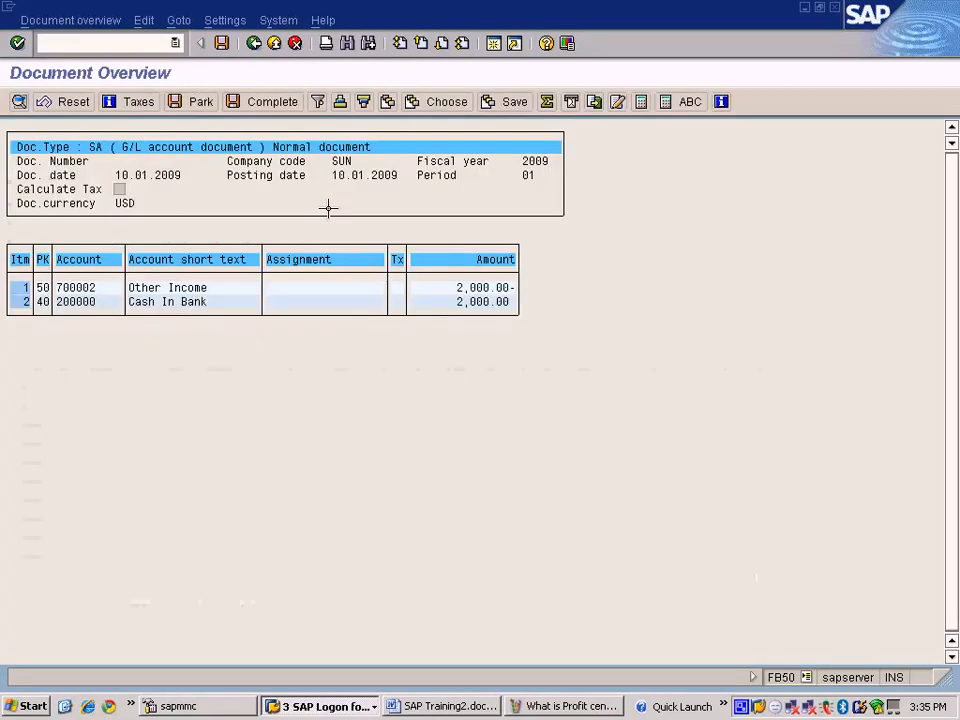
click(222, 43)
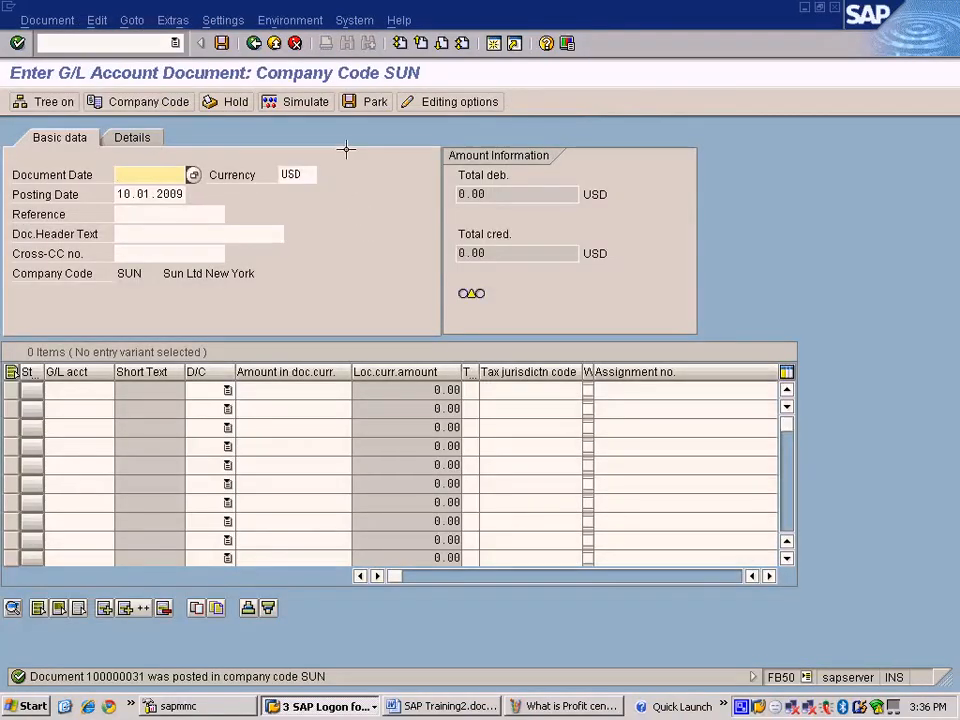
click(274, 44)
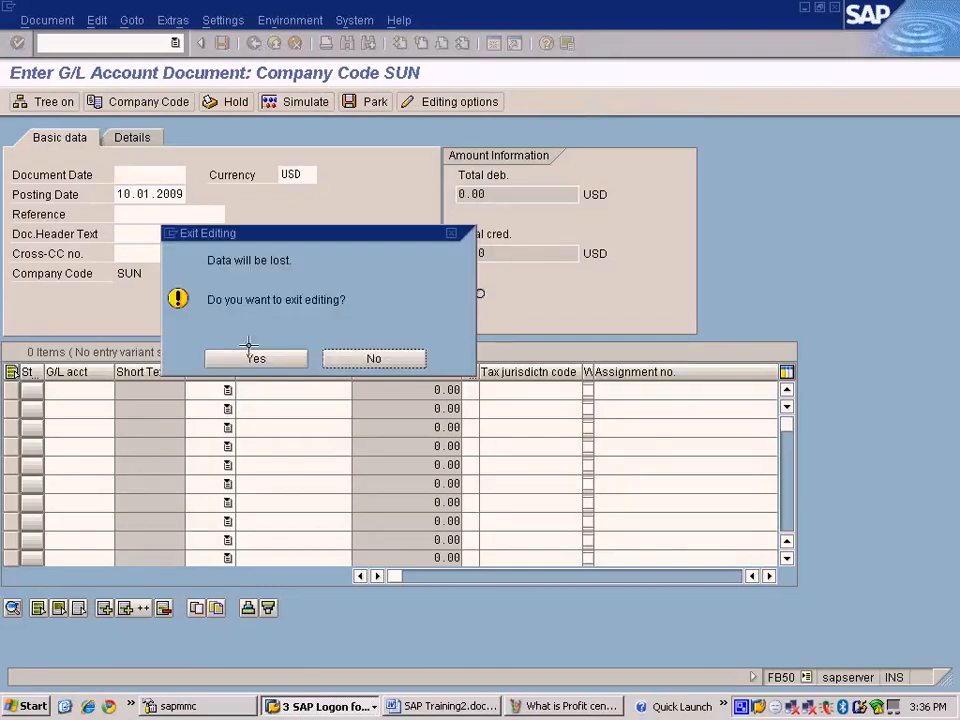
click(250, 358)
click(116, 321)
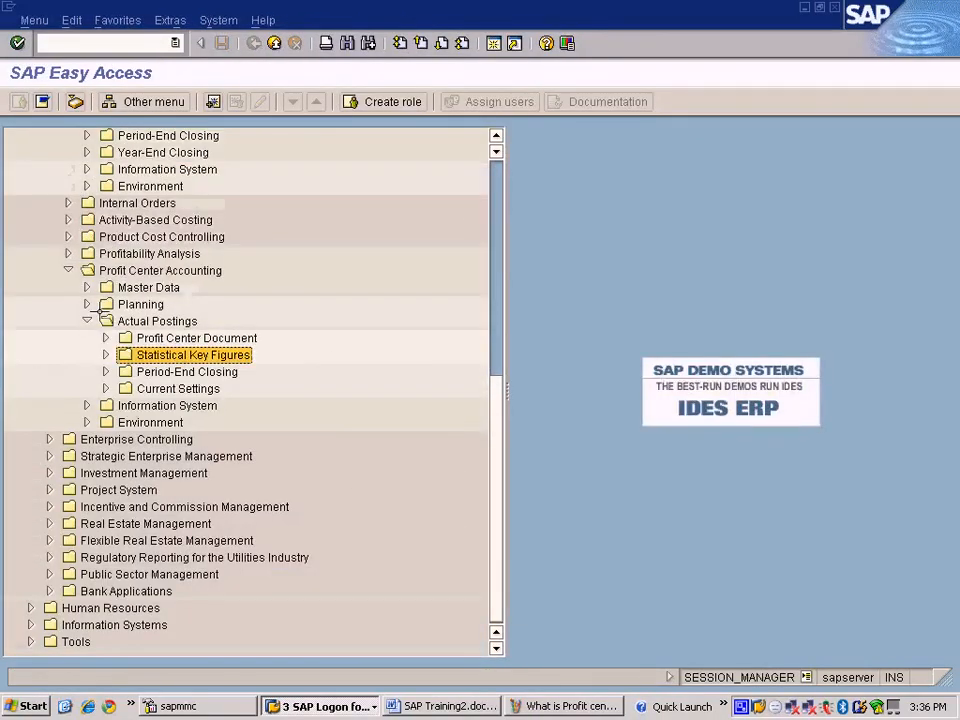
Step: Switch to the profit center assessment diagram in Paint, review the Bikes and Cars floor space, and return to SAP Easy Access
click(575, 705)
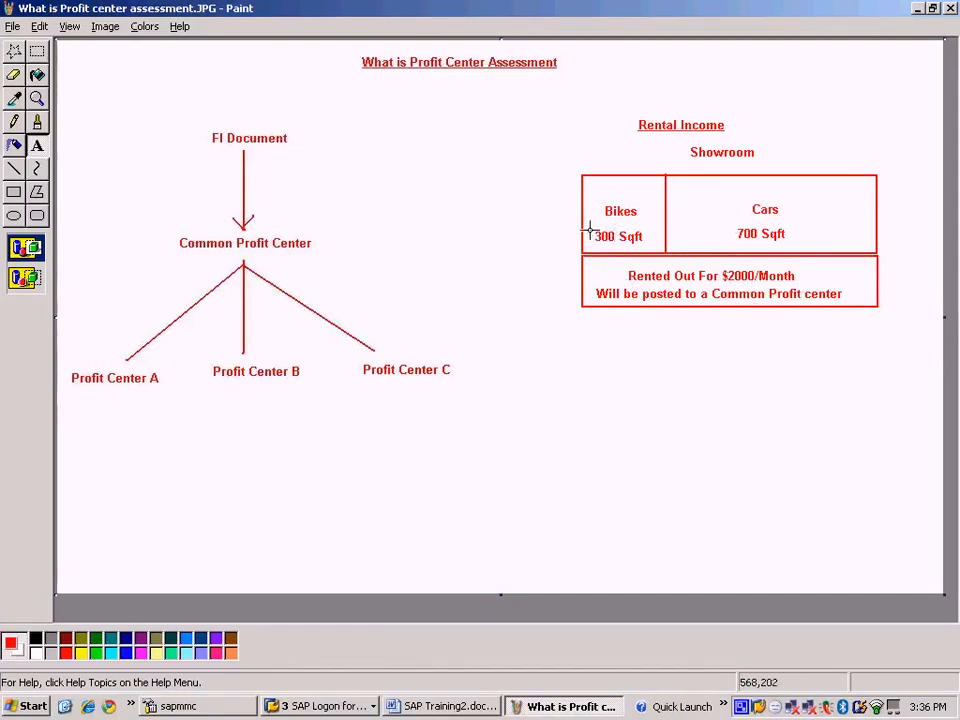
drag(593, 228, 647, 250)
drag(723, 221, 795, 238)
click(701, 375)
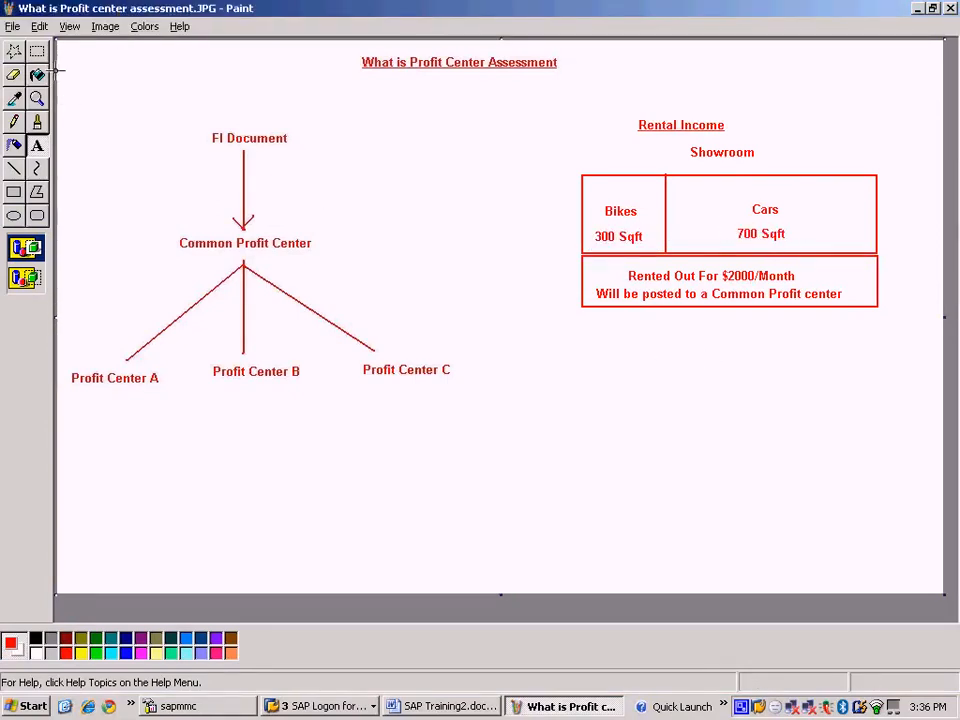
click(330, 706)
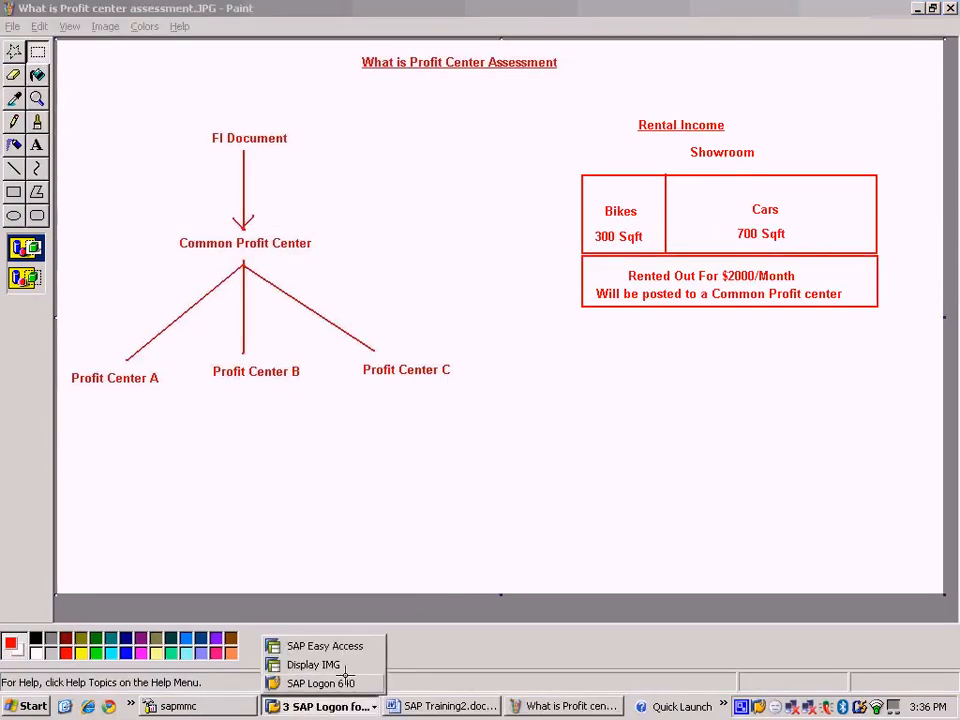
click(339, 645)
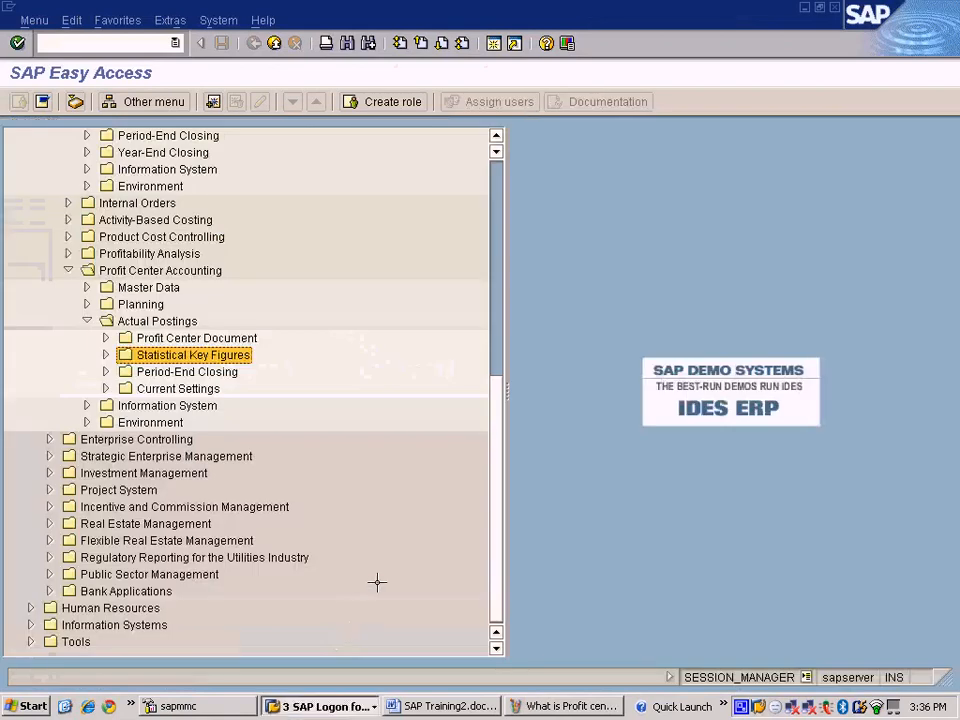
Step: Expand Period-End Closing under the Actual Postings of Profit Center Accounting and select Assessment
click(87, 321)
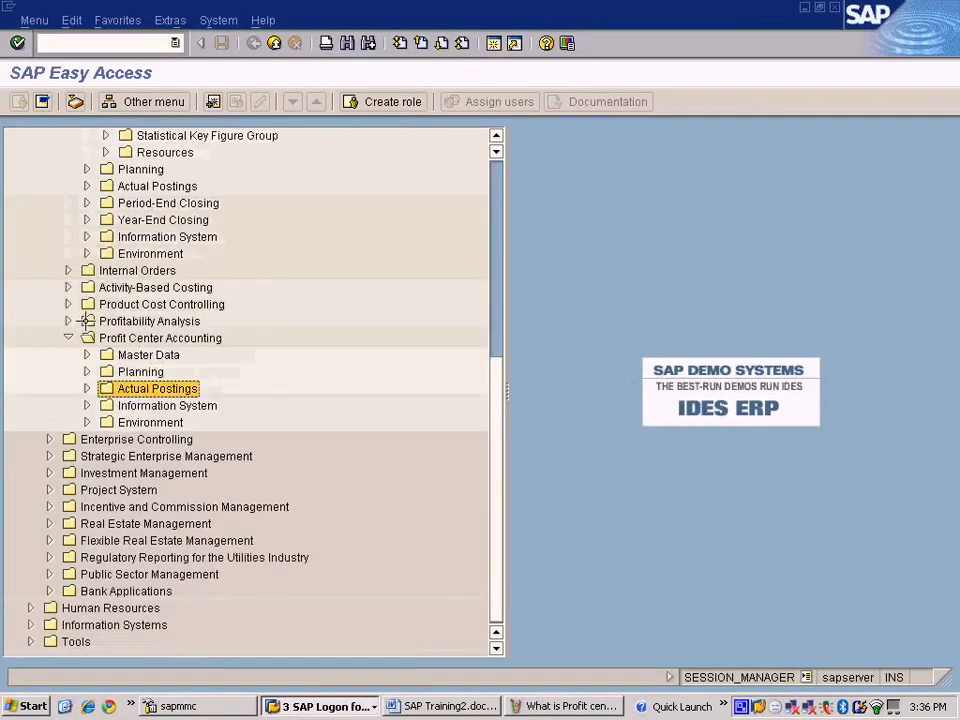
click(88, 388)
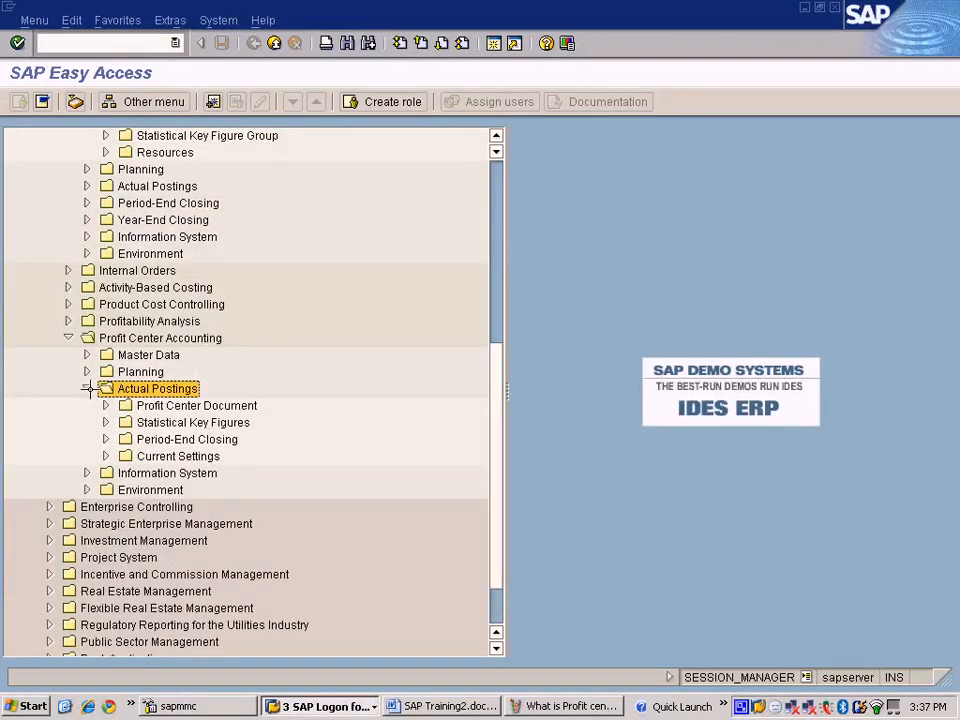
click(106, 439)
click(170, 473)
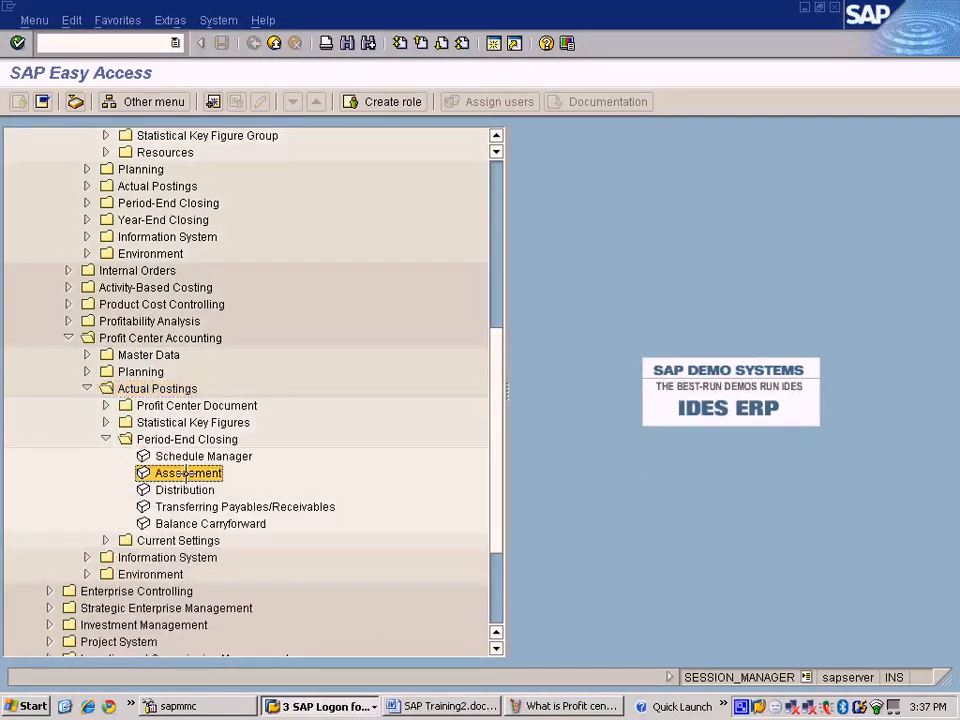
Step: Collapse the Cost Center Accounting branch and open the Assessment transaction under Profit Center Accounting's Period-End Closing
click(158, 339)
scroll(158, 339, up, 5)
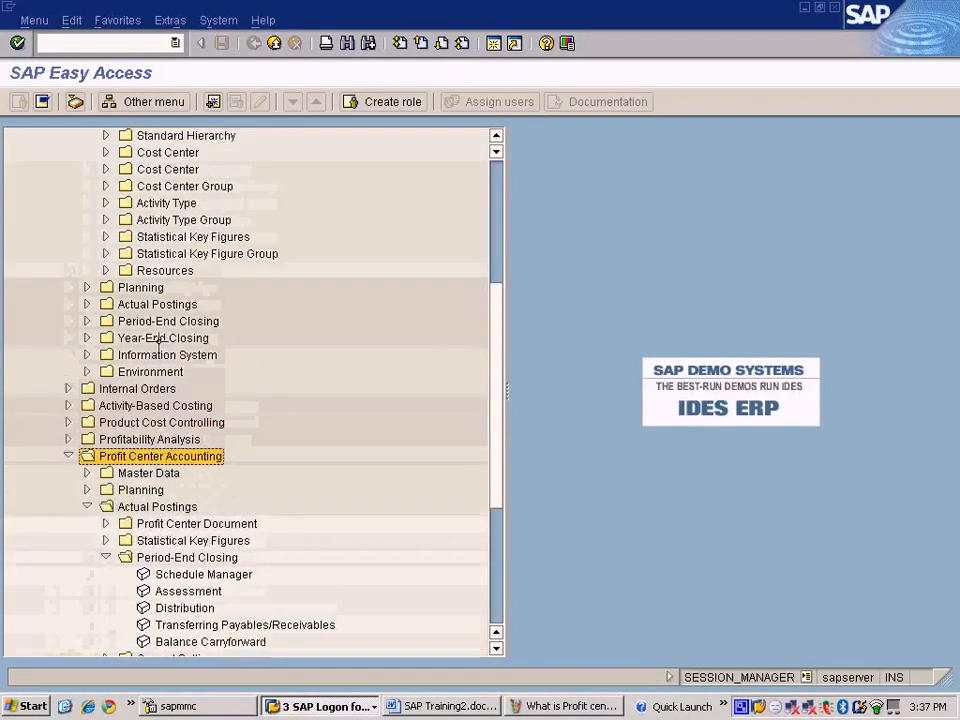
click(68, 220)
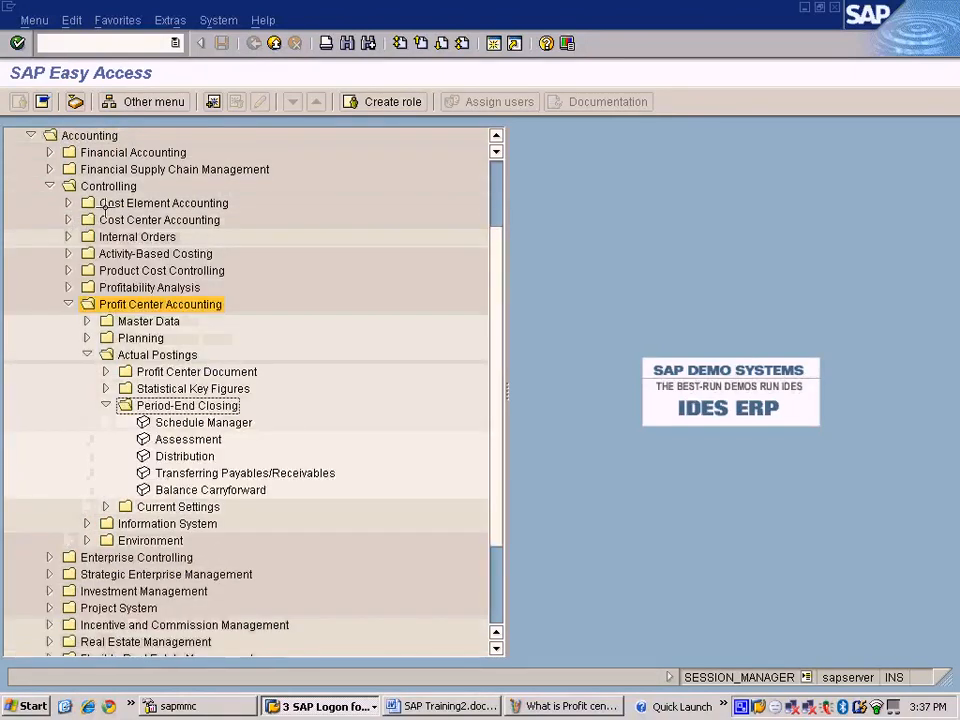
click(78, 186)
click(127, 305)
click(157, 355)
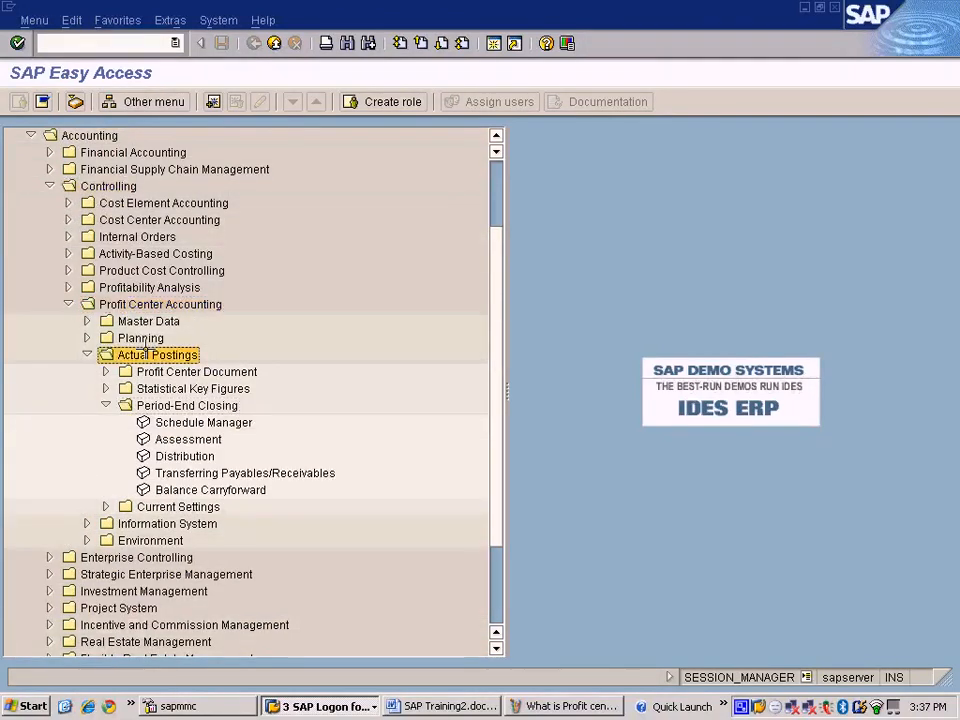
click(188, 406)
double_click(200, 439)
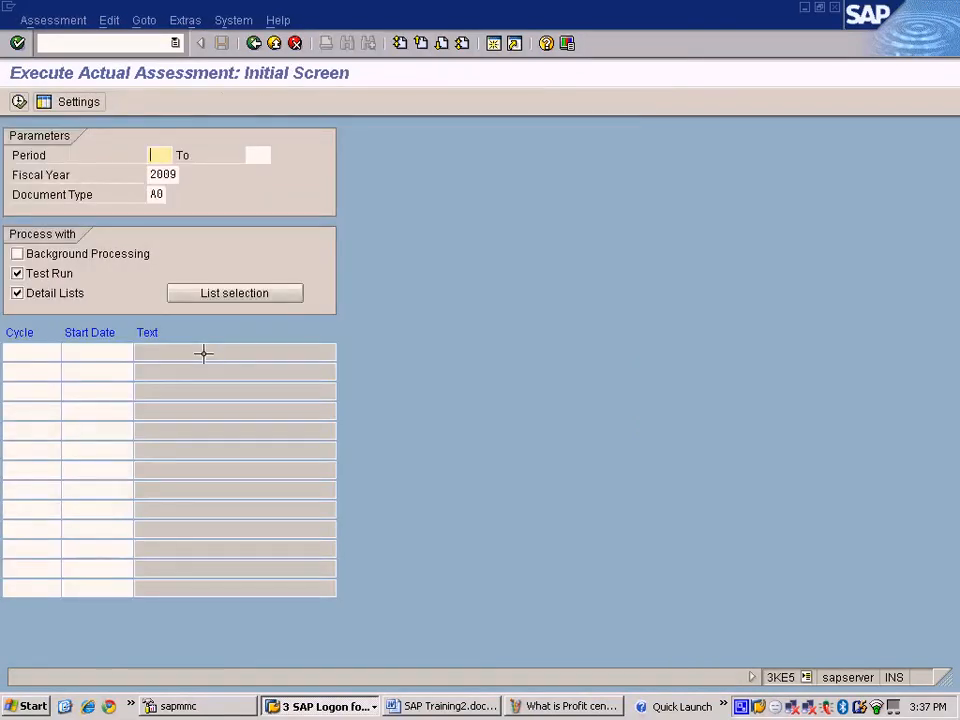
Step: Set the assessment period from 1 to 1, enter the cycle RENTAL, and execute it as a test run with detail lists
text(1)
click(257, 155)
text(1)
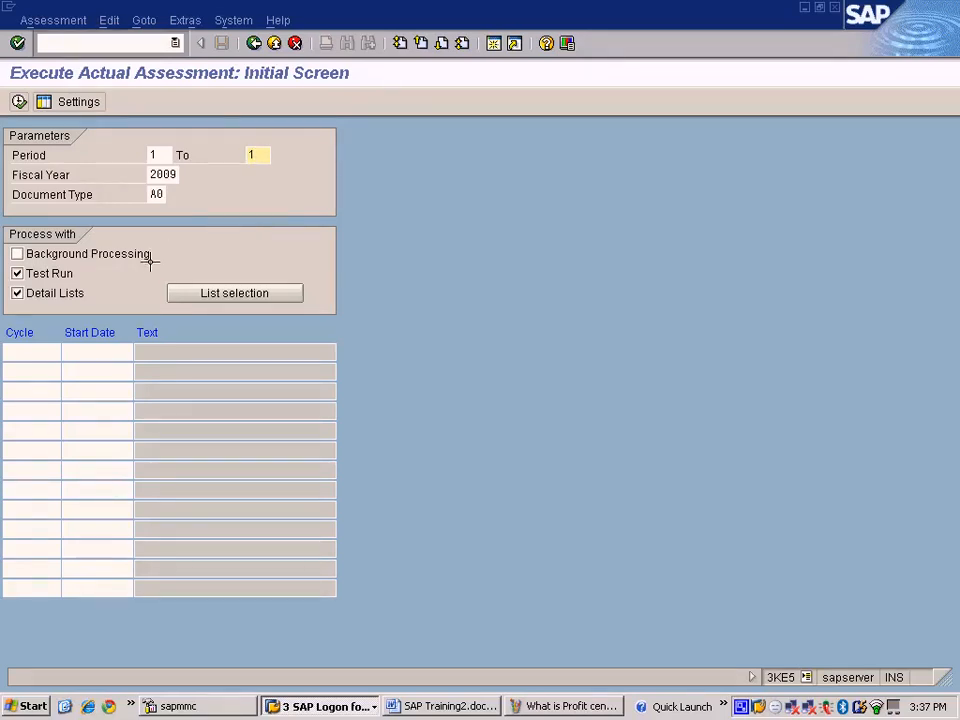
click(58, 351)
text(RENTAL)
key(Return)
click(128, 351)
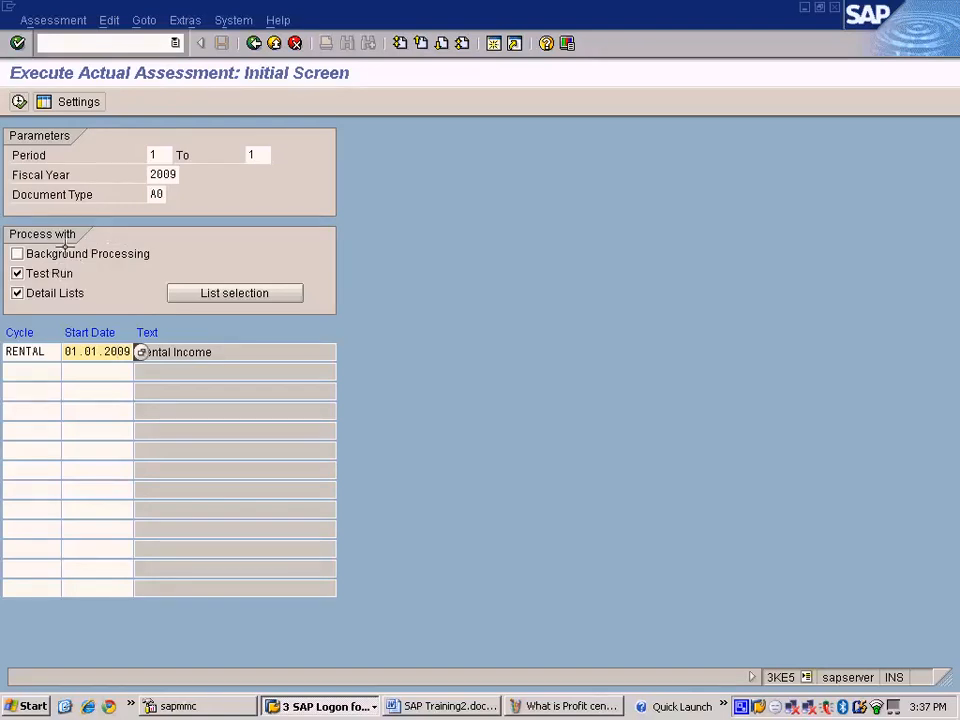
click(19, 101)
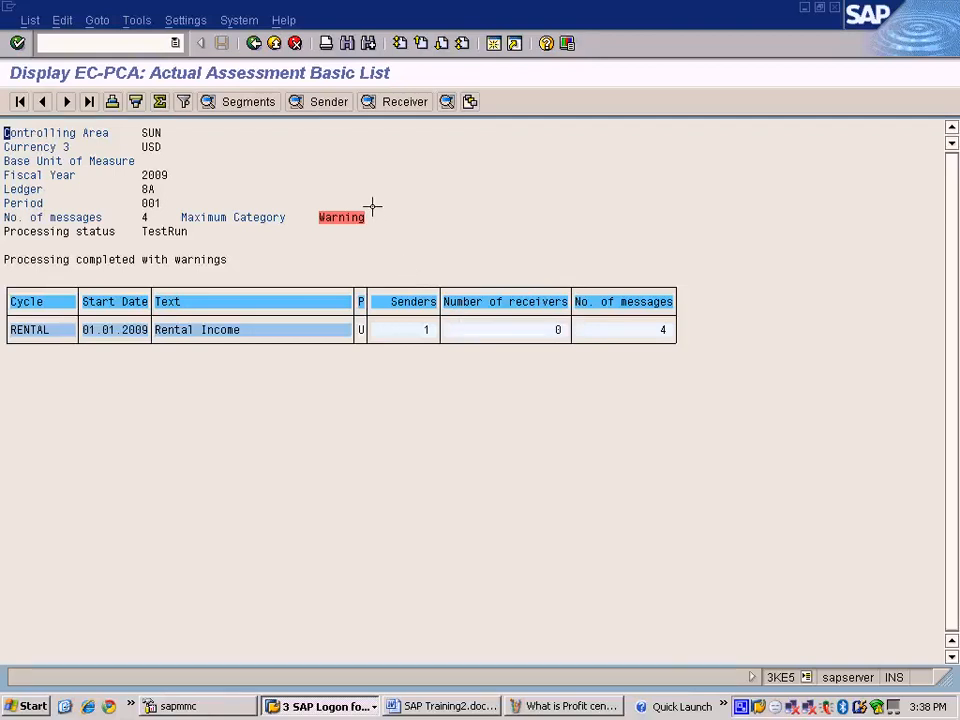
Step: Check the receivers, the sender list and the line items of the RENTAL cycle in the assessment basic list
click(392, 106)
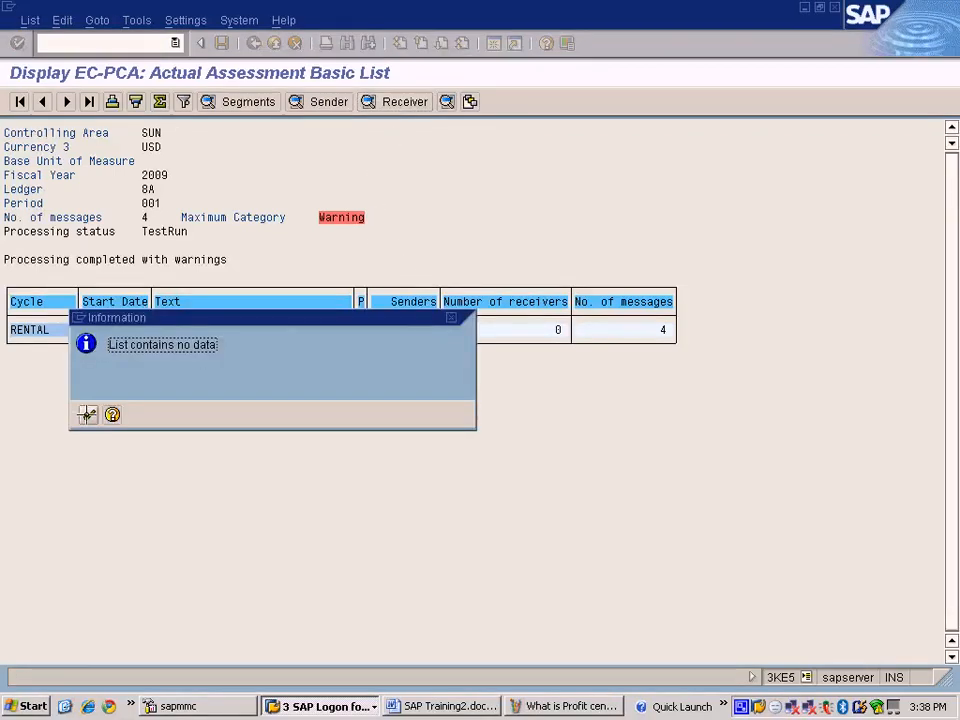
click(88, 413)
click(486, 329)
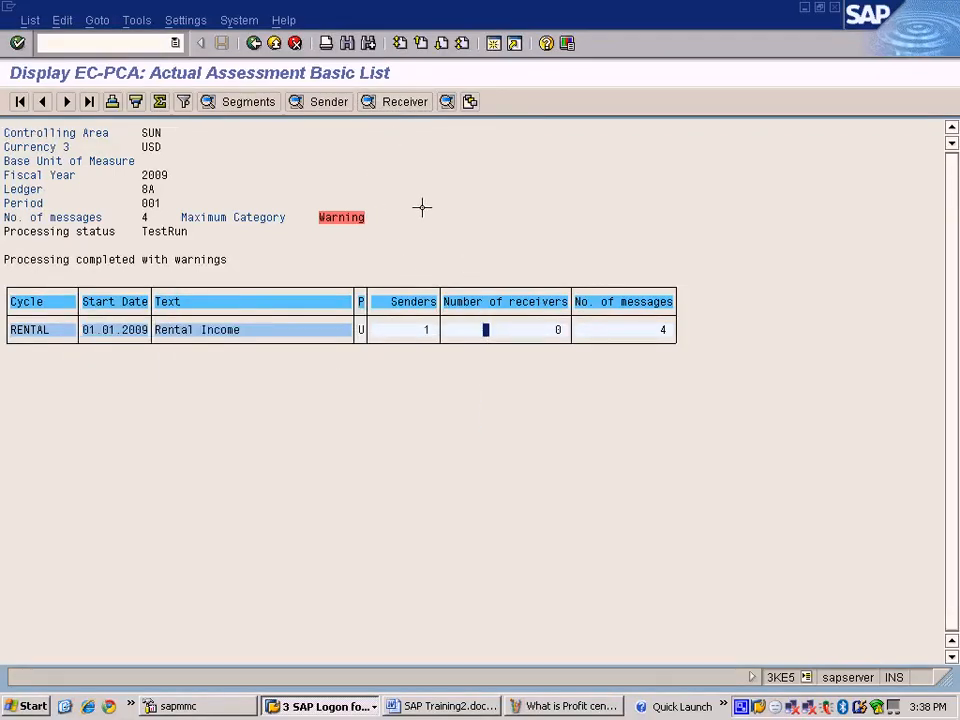
click(324, 101)
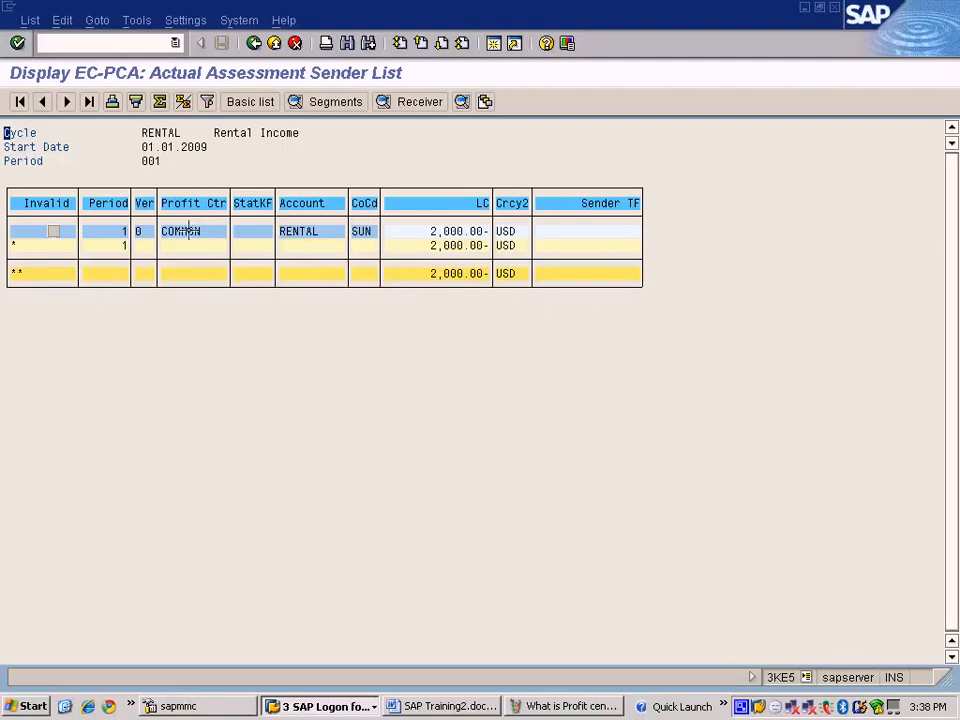
click(254, 43)
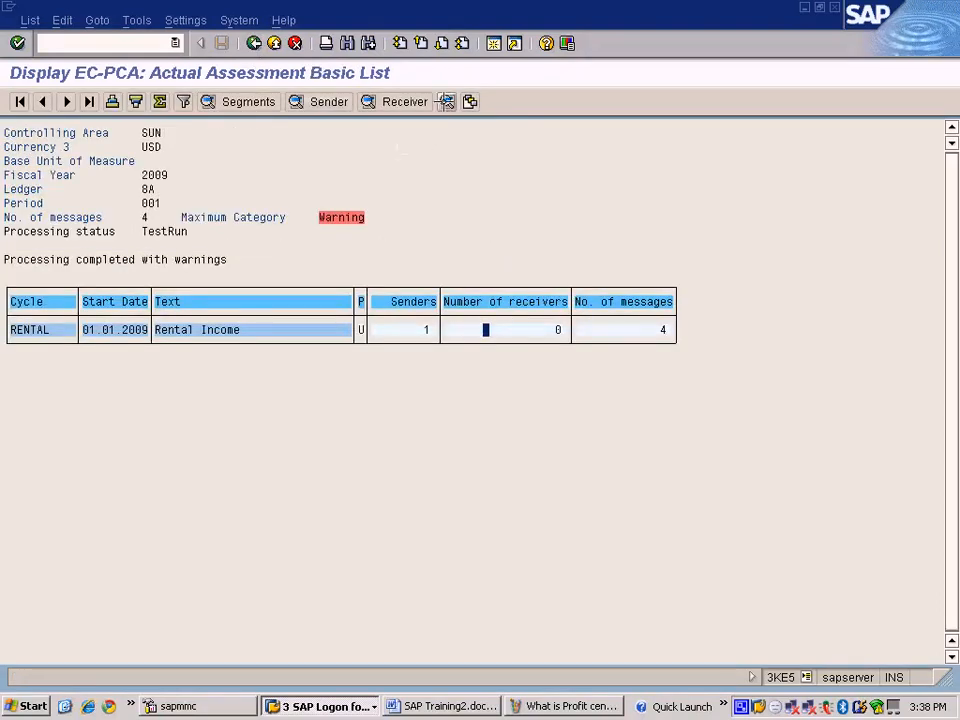
click(423, 329)
click(447, 101)
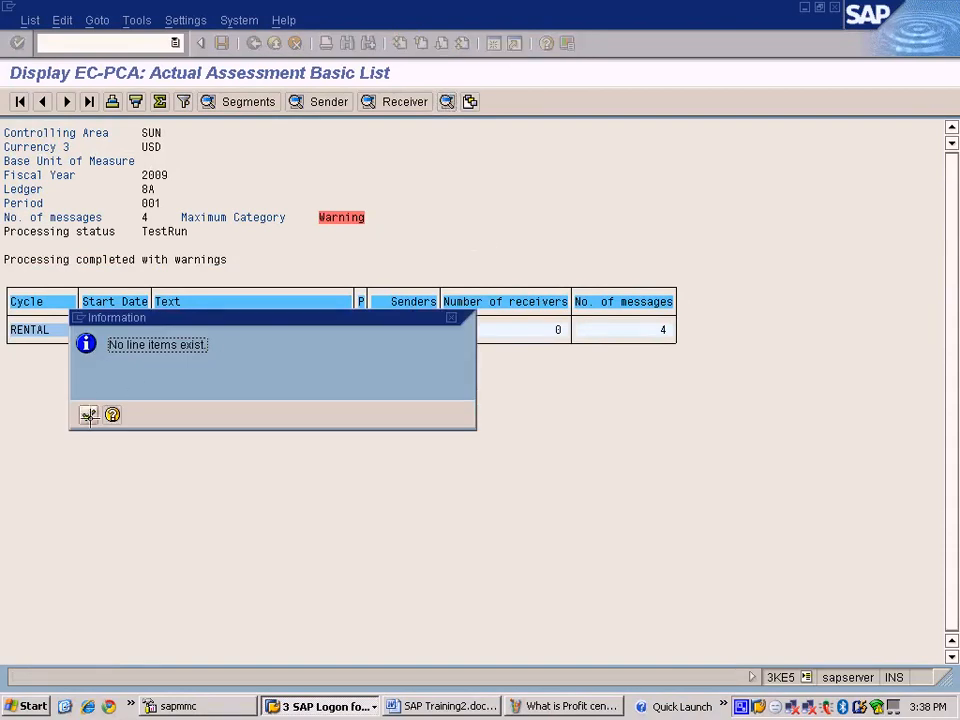
click(87, 414)
Step: Open the test run's warning messages and read the long text about the RENTAL segment's receivers
click(340, 216)
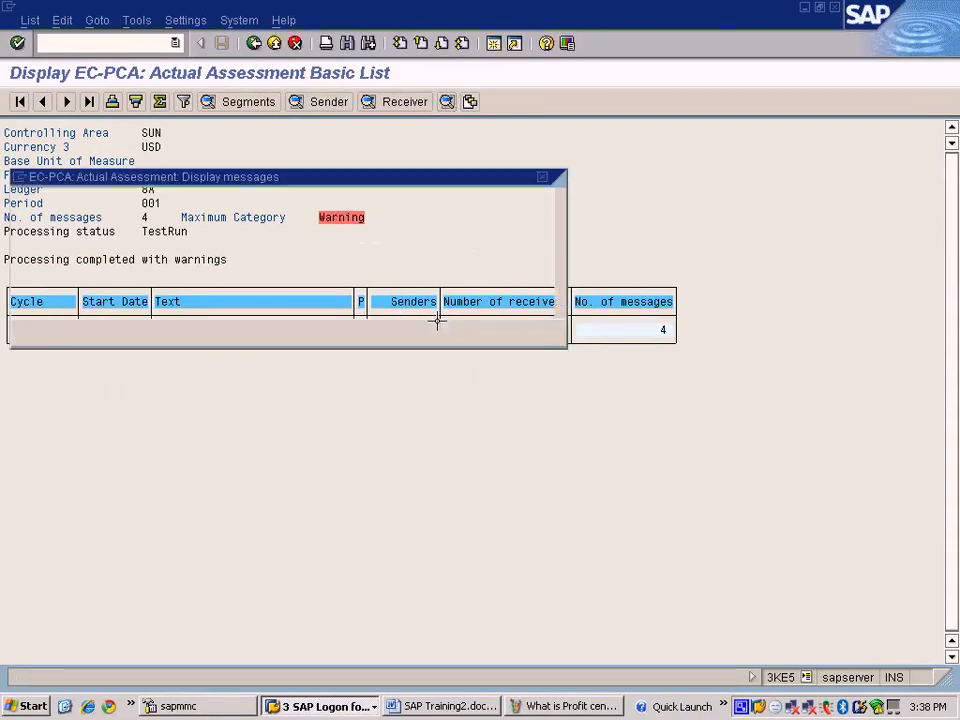
drag(381, 178, 551, 207)
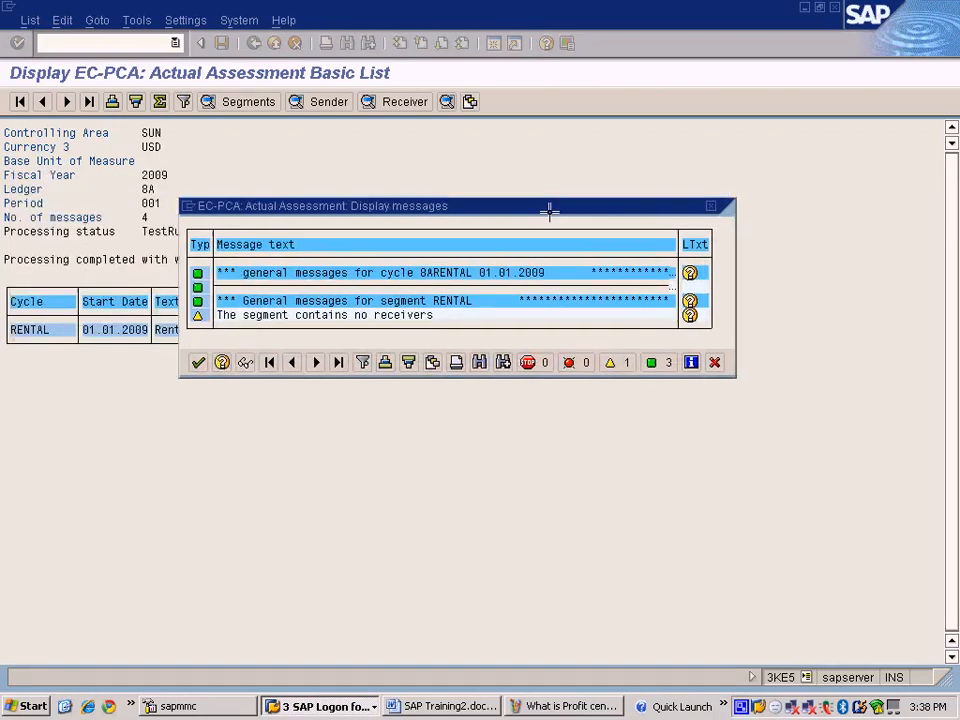
click(689, 315)
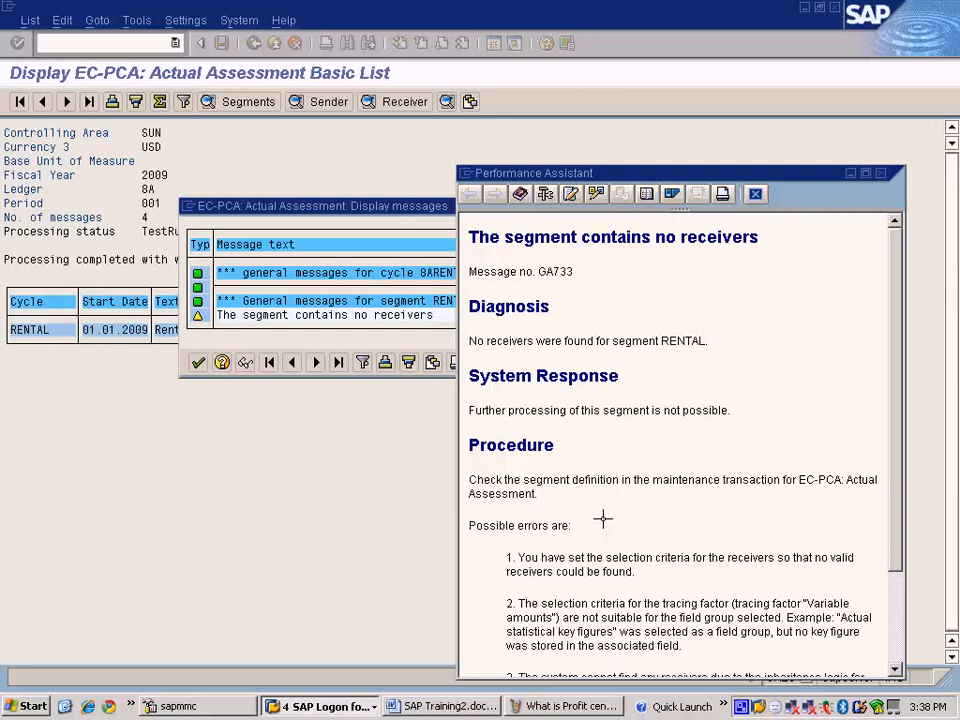
scroll(603, 518, down, 3)
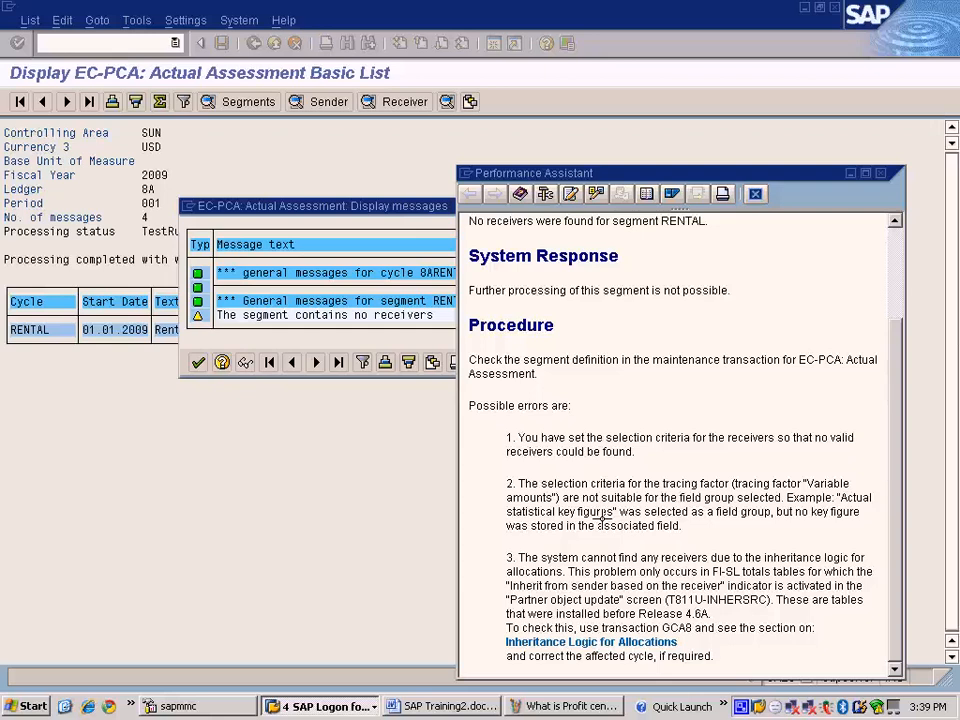
click(756, 194)
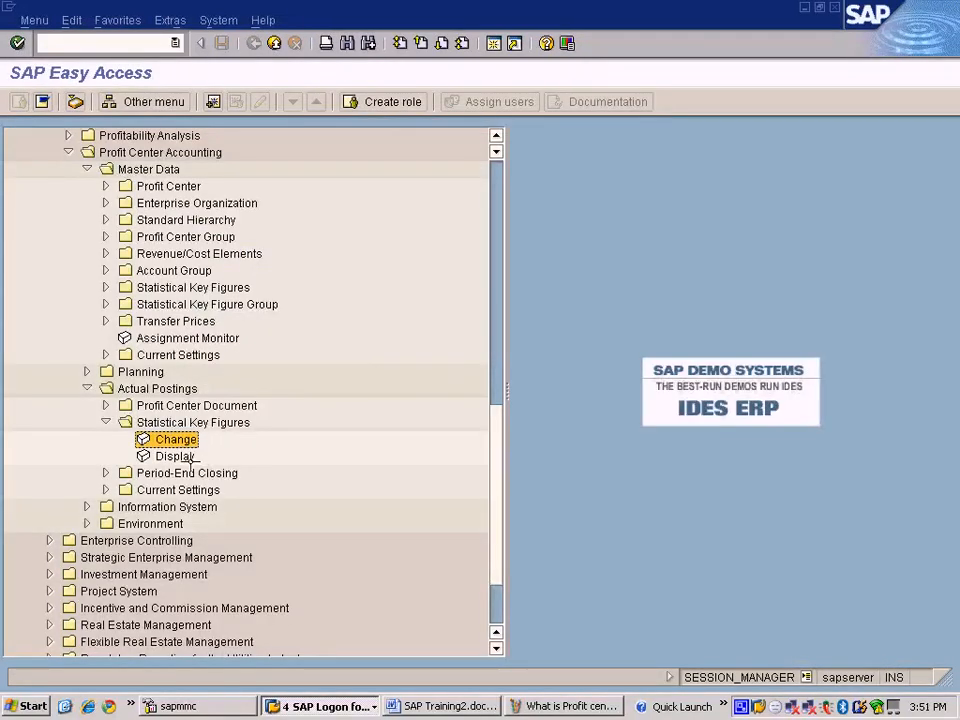
Step: Examine the Statistical Key Figures transactions under Profit Center Accounting's Actual Postings in the menu tree
scroll(132, 340, up, 1)
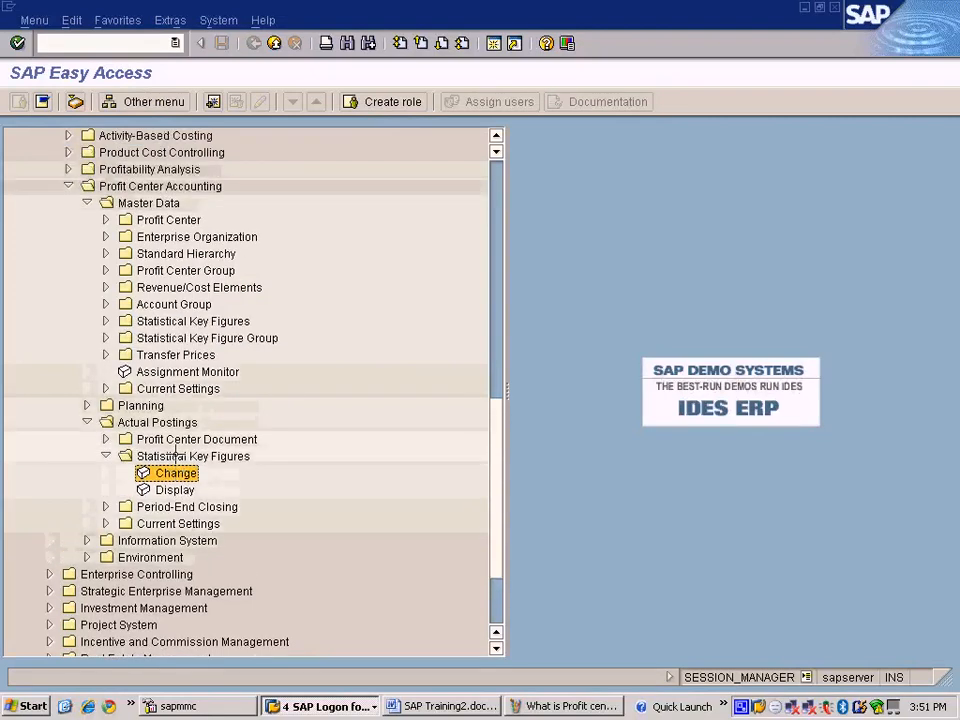
click(164, 188)
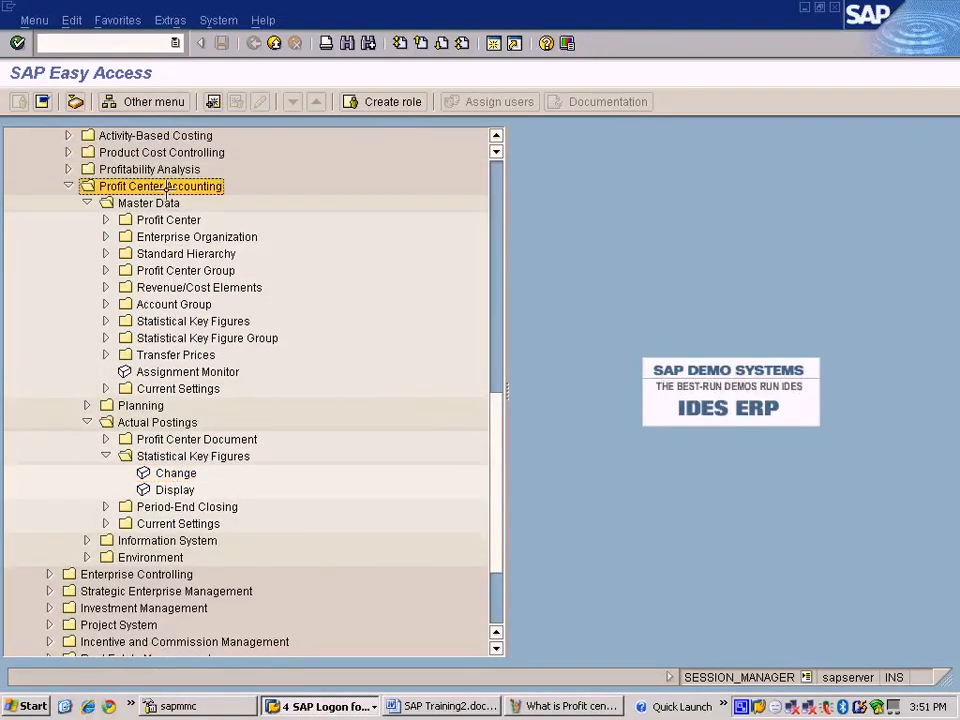
click(162, 424)
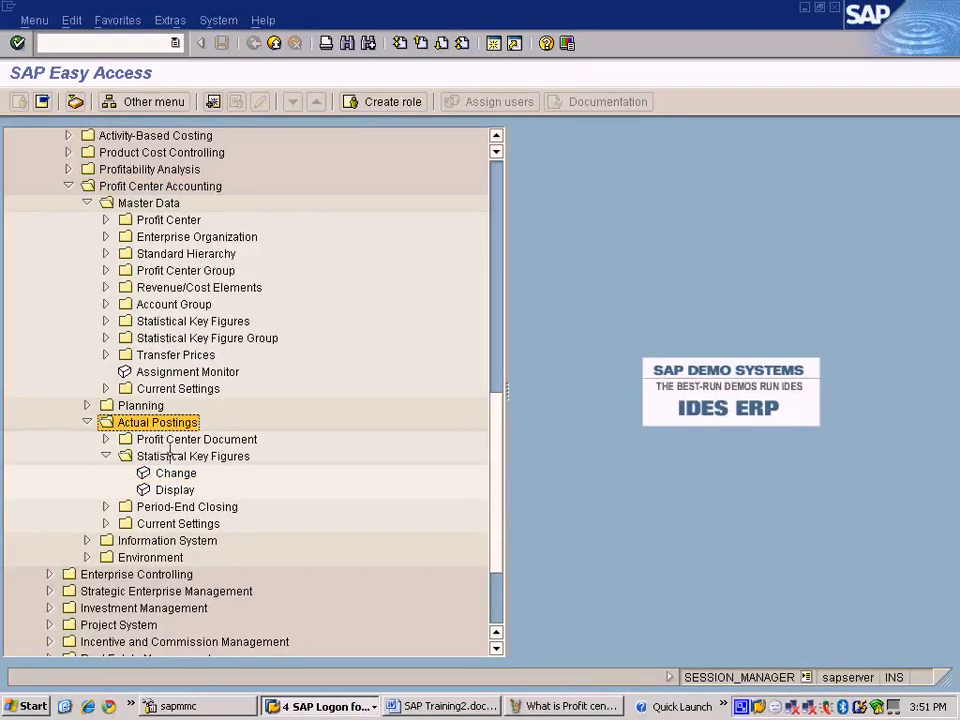
click(170, 457)
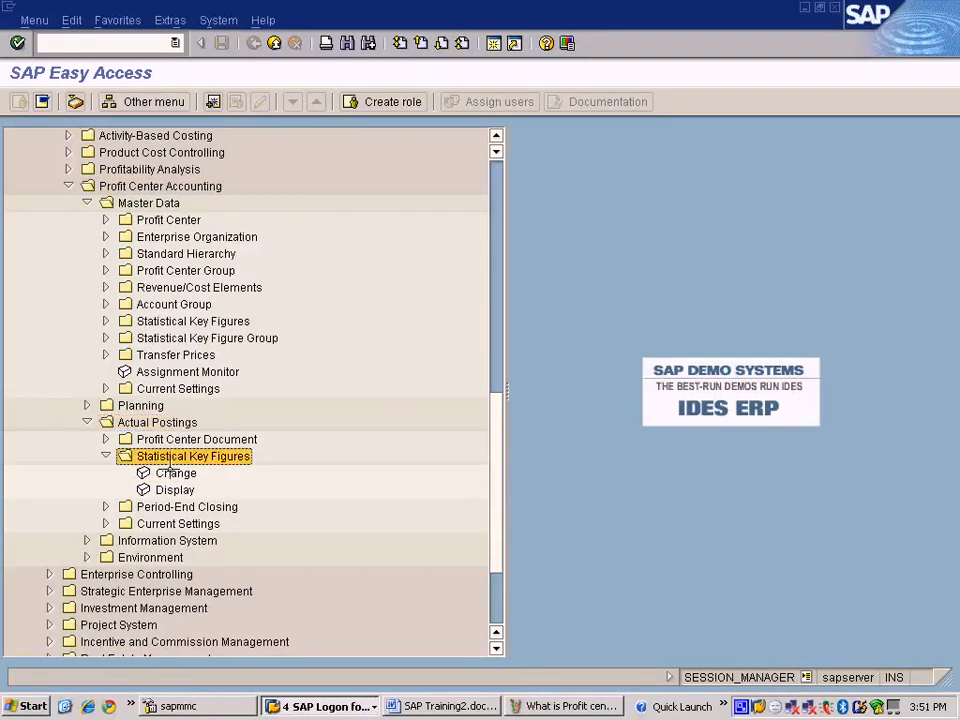
click(170, 488)
click(170, 456)
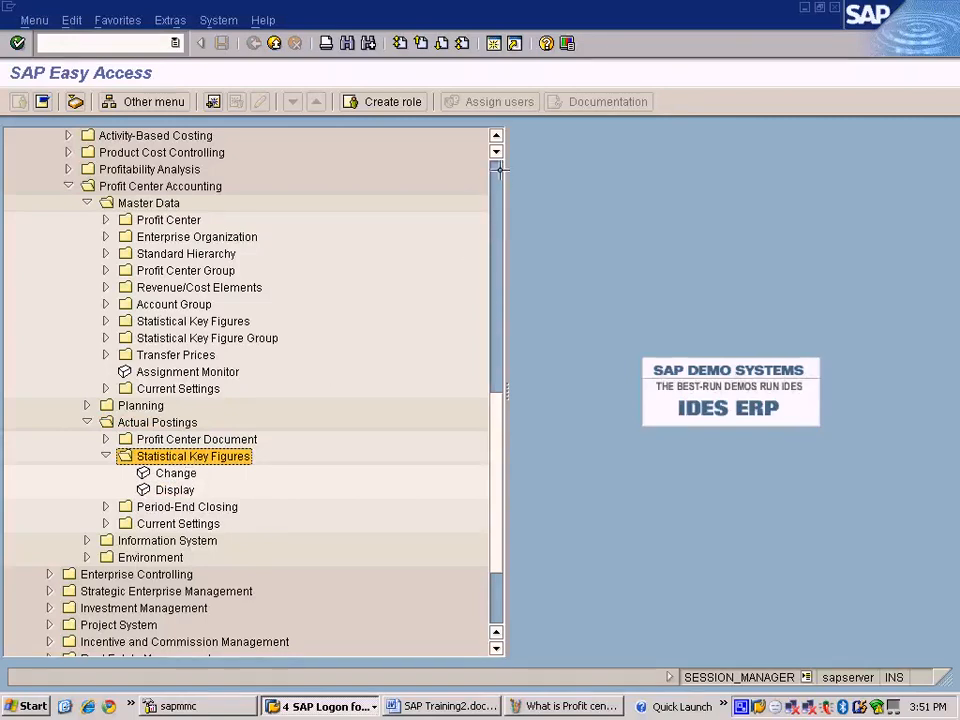
click(165, 186)
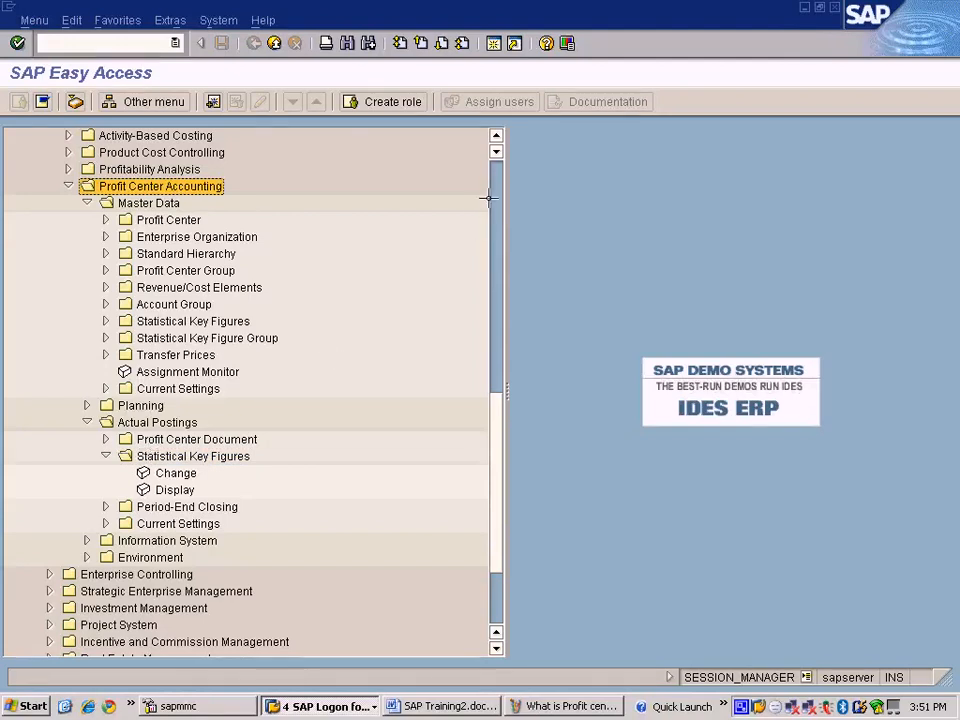
Step: Open the Post (Actual) transaction for statistical key figures under Financial Accounting's General Ledger
scroll(493, 190, up, 15)
click(121, 254)
click(124, 270)
click(200, 356)
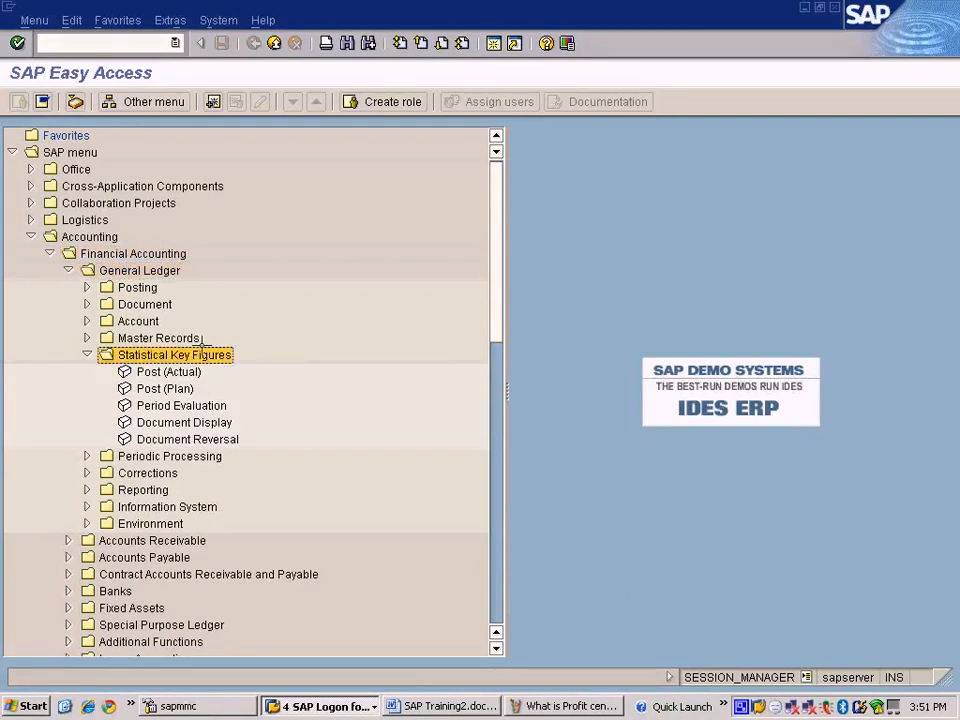
click(150, 263)
click(189, 355)
double_click(180, 372)
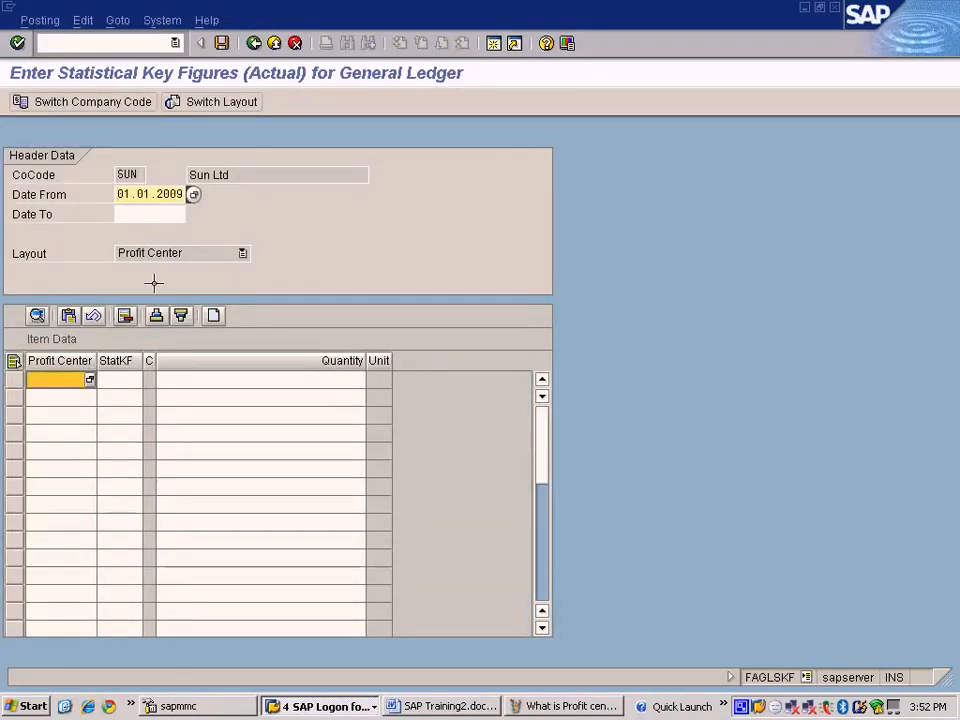
Step: Enter profit center BIKES with a quantity of 300 in the first item line
key(F4)
click(77, 377)
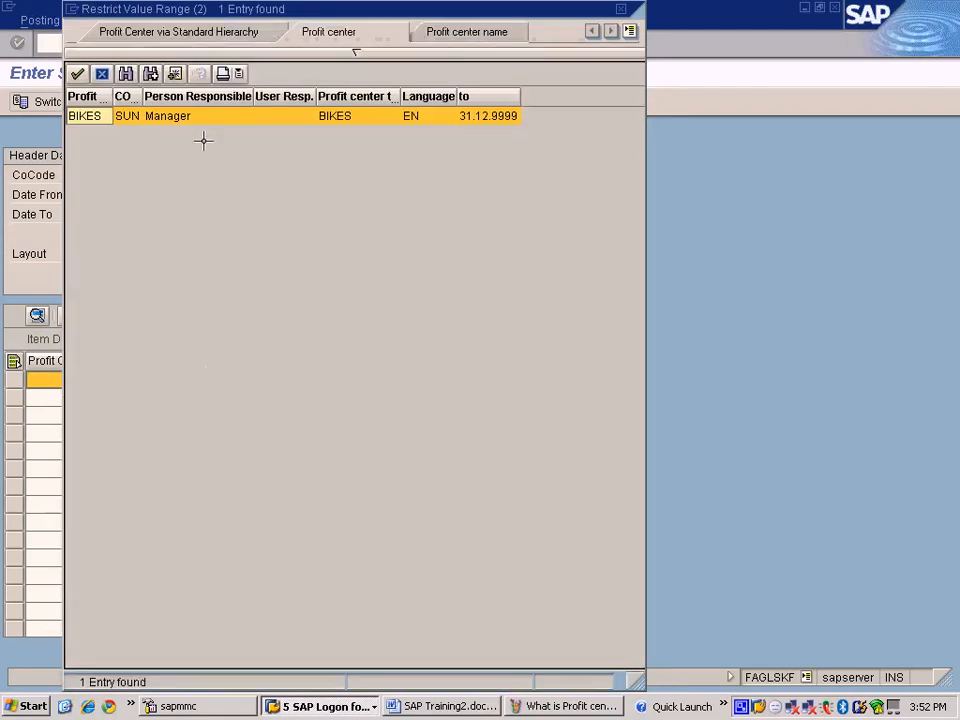
double_click(204, 116)
click(236, 377)
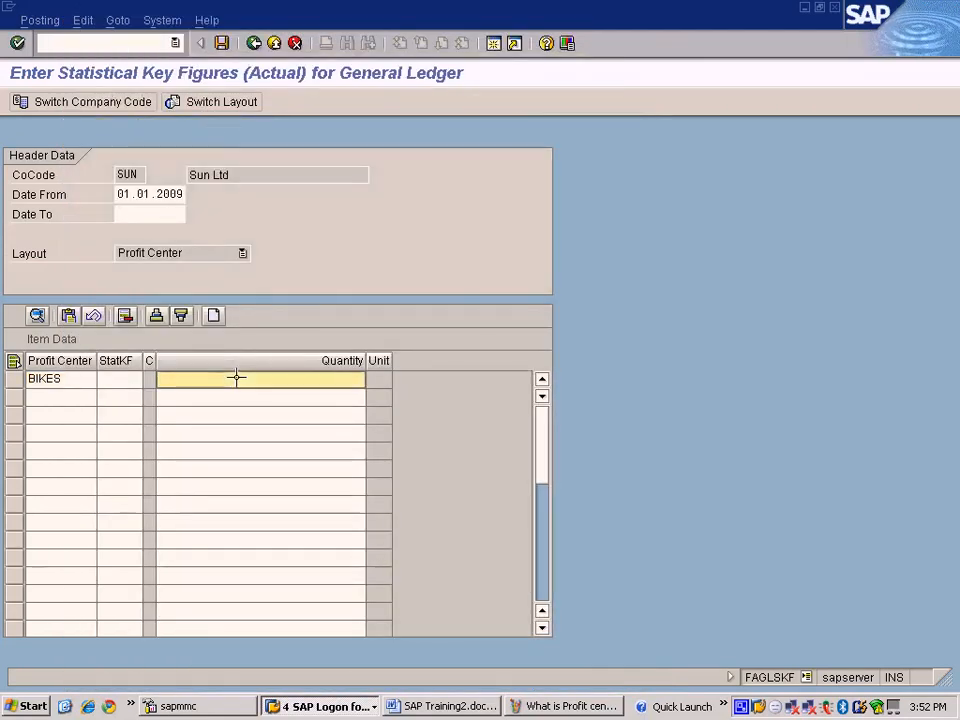
text(300)
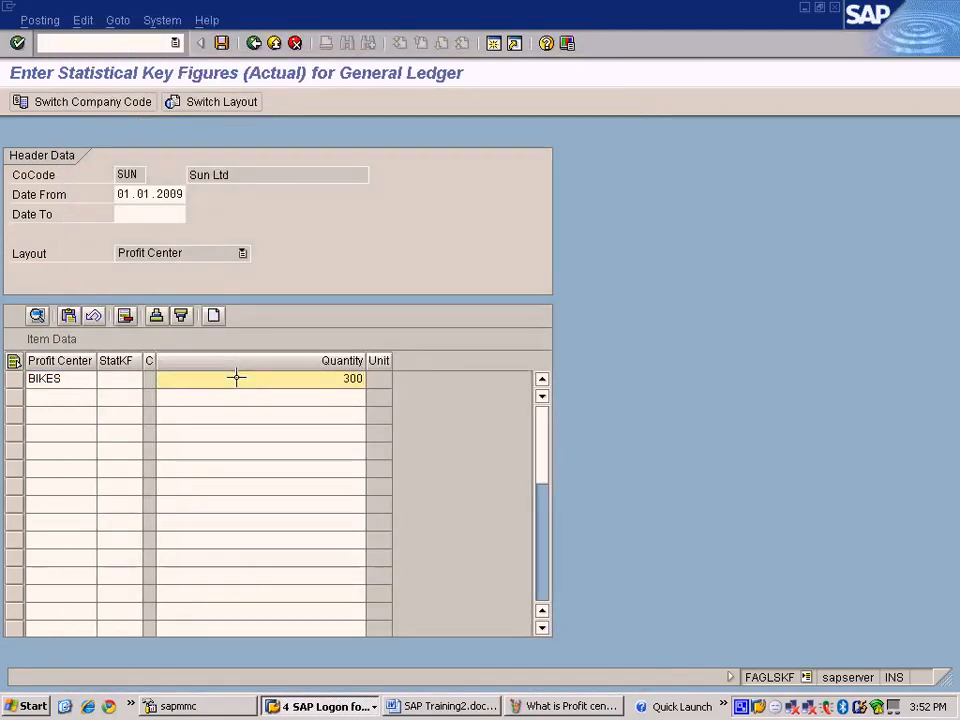
Step: Look up profit center CARS for the second item line and give it a quantity of 700
click(73, 396)
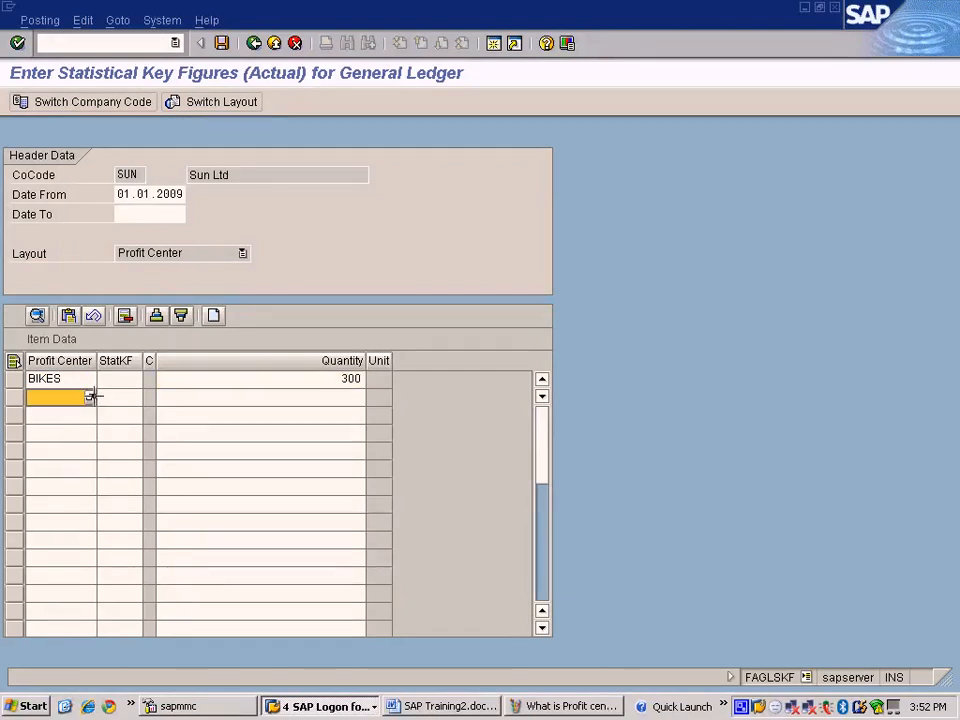
click(91, 396)
key(Delete)
key(Delete)
key(Delete)
key(Delete)
key(Delete)
key(Return)
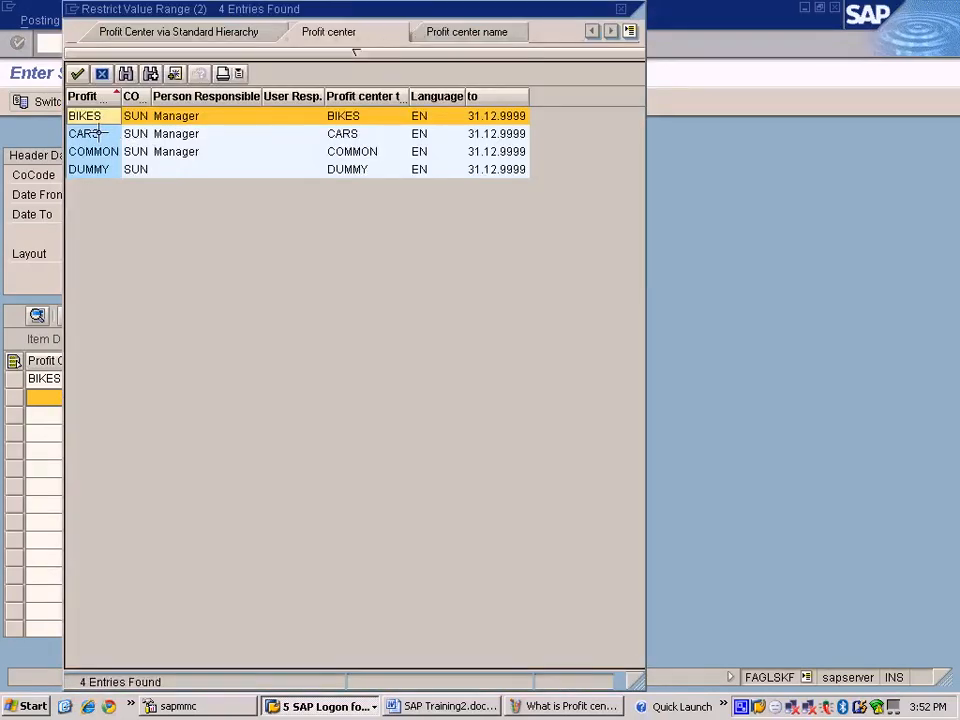
double_click(84, 133)
click(251, 382)
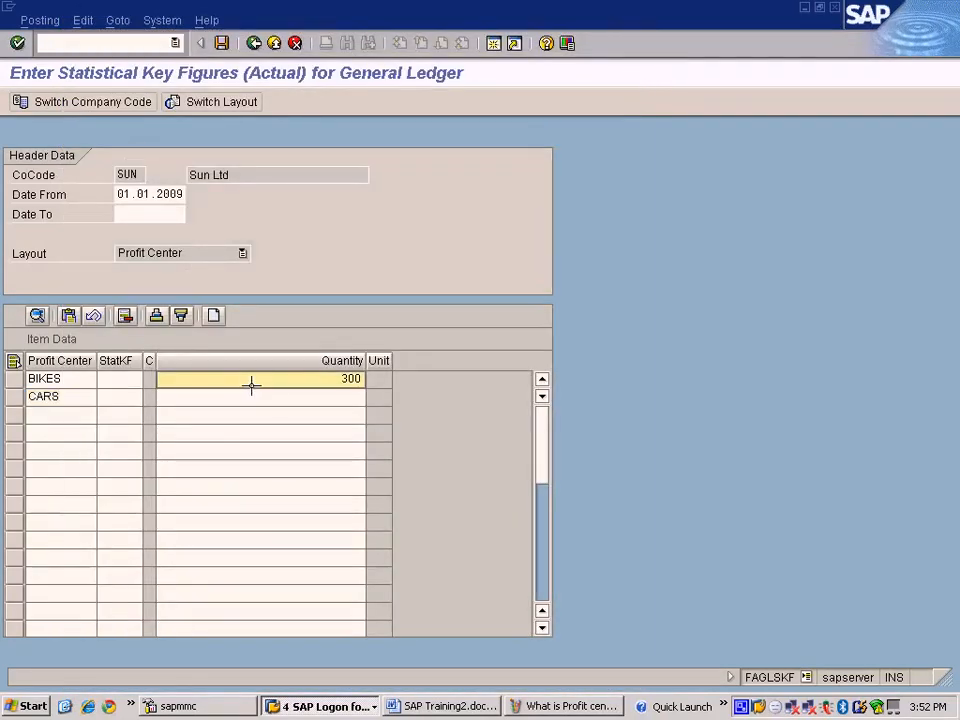
click(285, 398)
text(700)
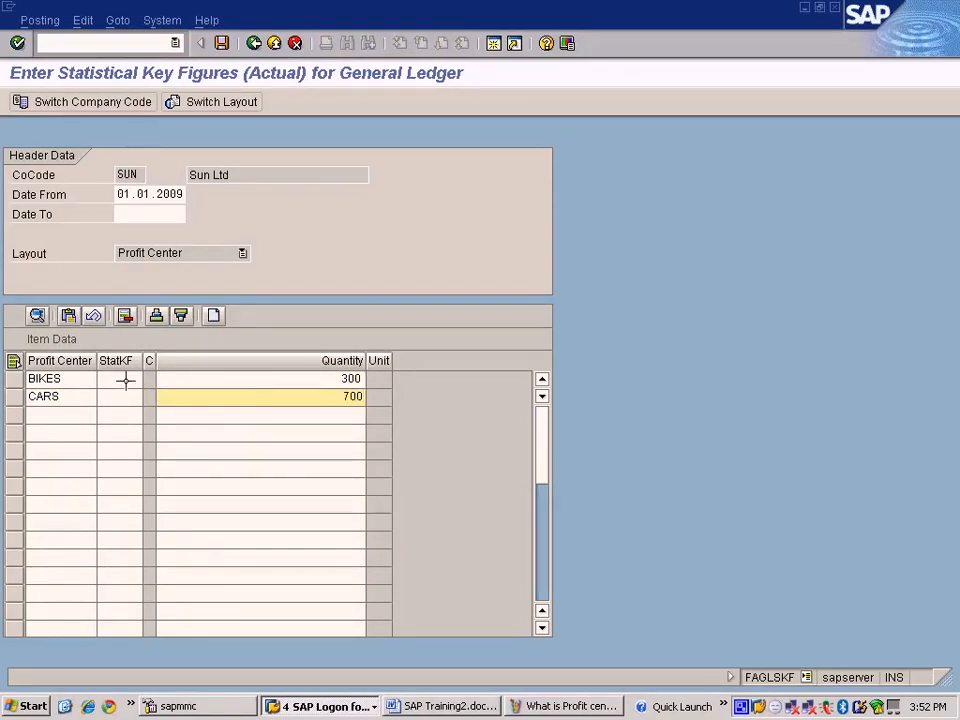
Step: Assign the floor space key figure FLRSPA to the BIKES and CARS lines and save the posting
click(125, 380)
click(137, 379)
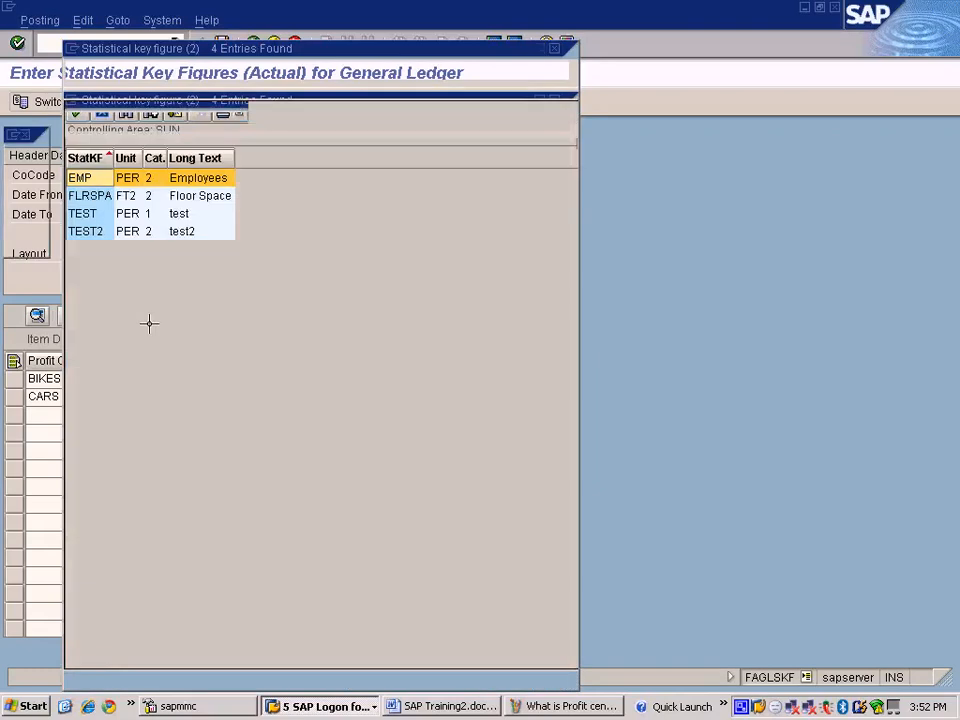
double_click(92, 195)
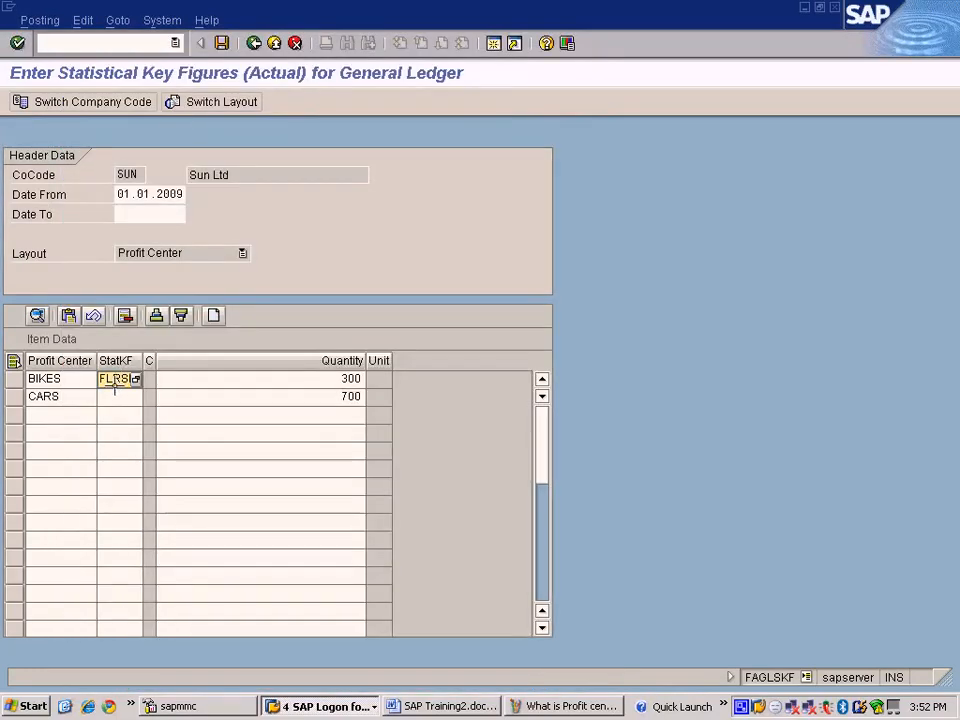
click(126, 396)
click(136, 397)
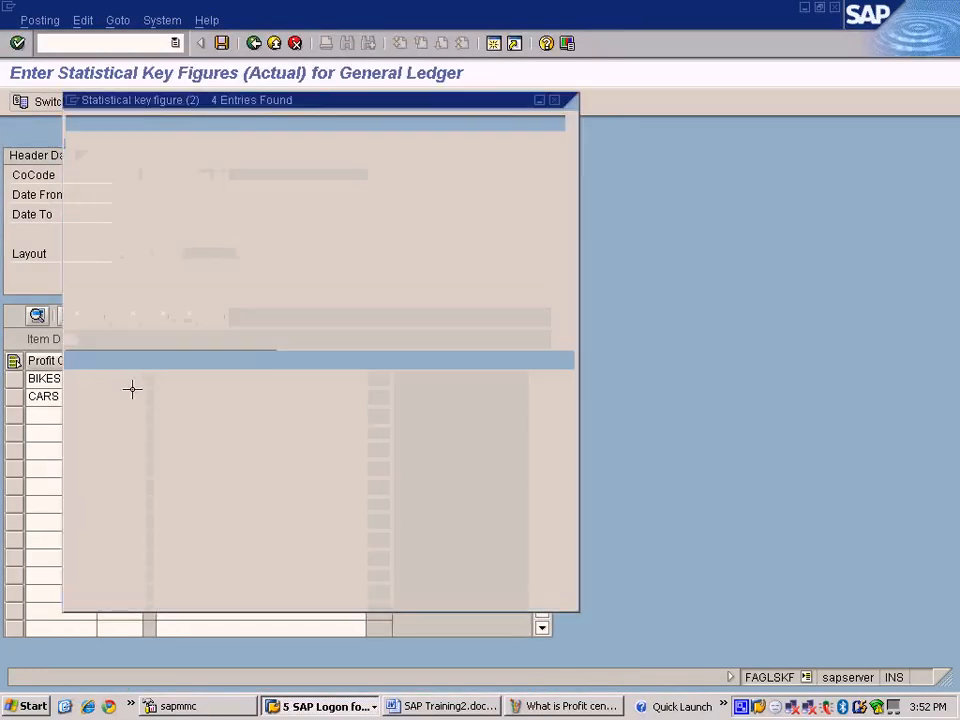
double_click(92, 196)
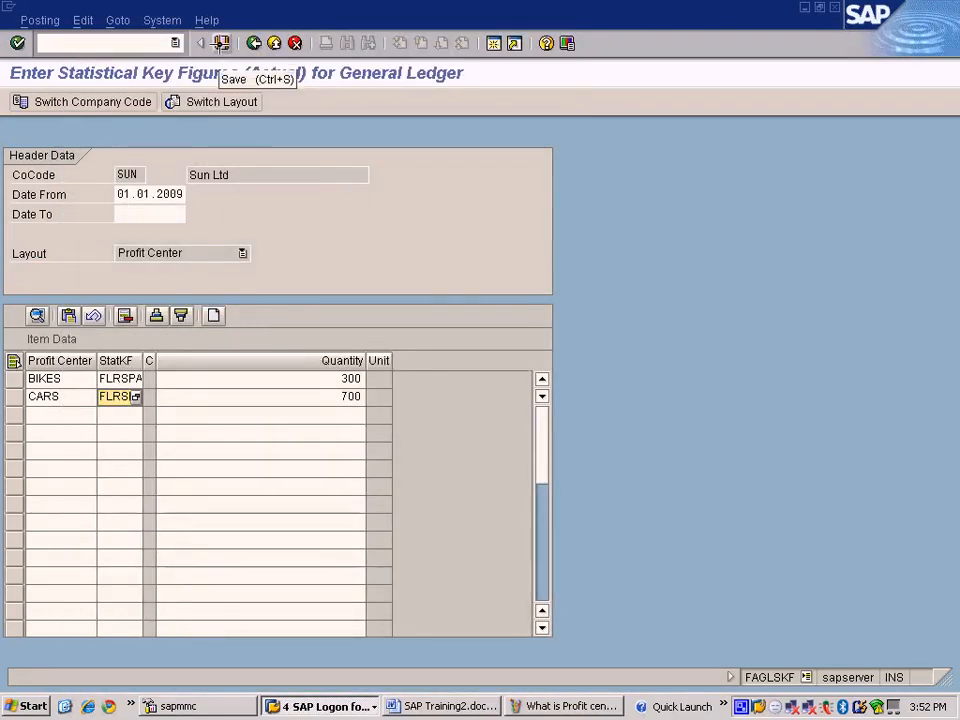
key(ctrl+s)
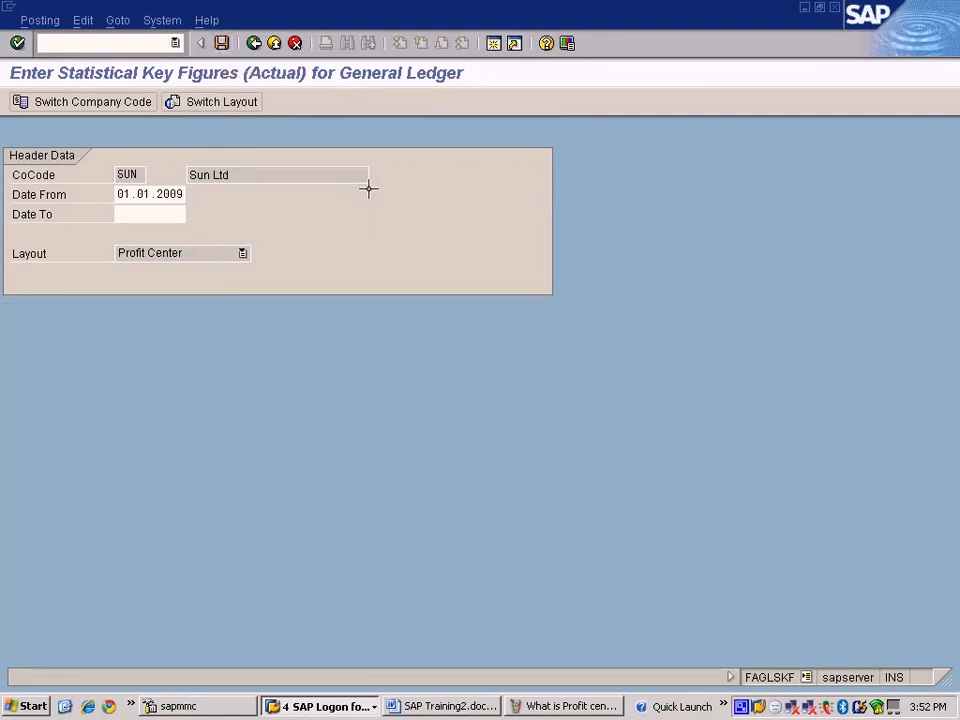
click(254, 44)
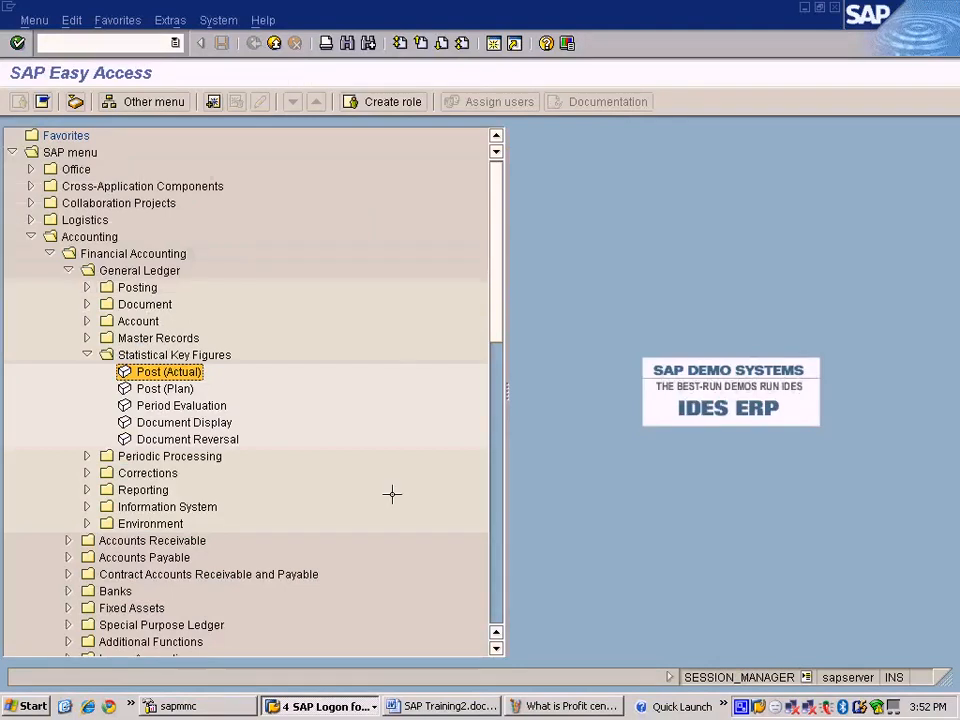
Step: Display the posted statistical key figure document and check its BIKES and CARS line items
scroll(372, 504, down, 2)
scroll(372, 504, down, 10)
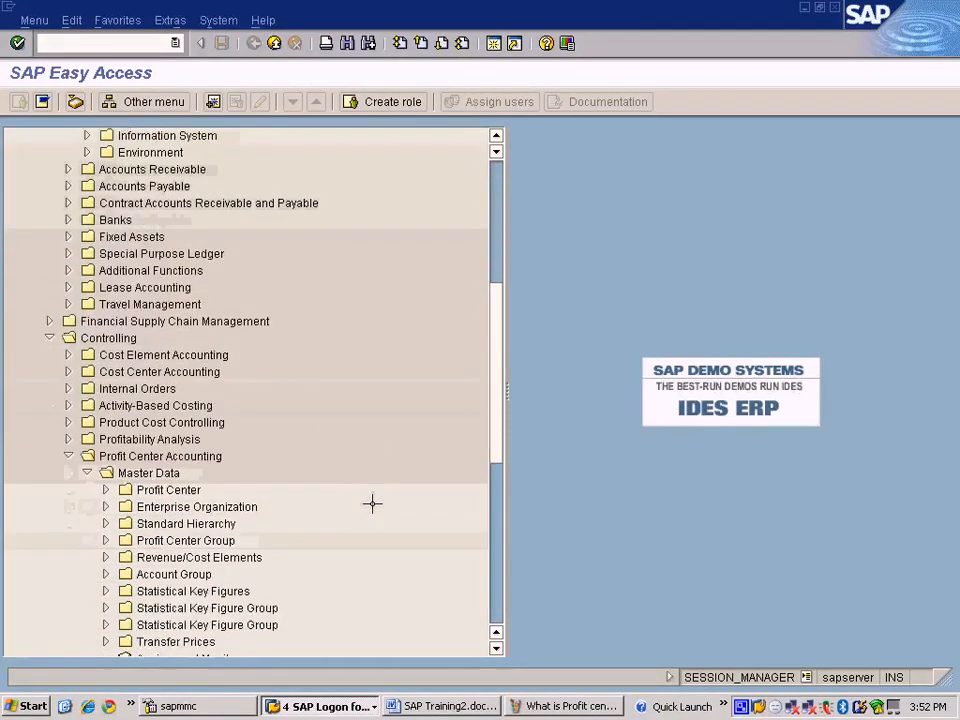
scroll(371, 503, down, 1)
scroll(370, 501, up, 7)
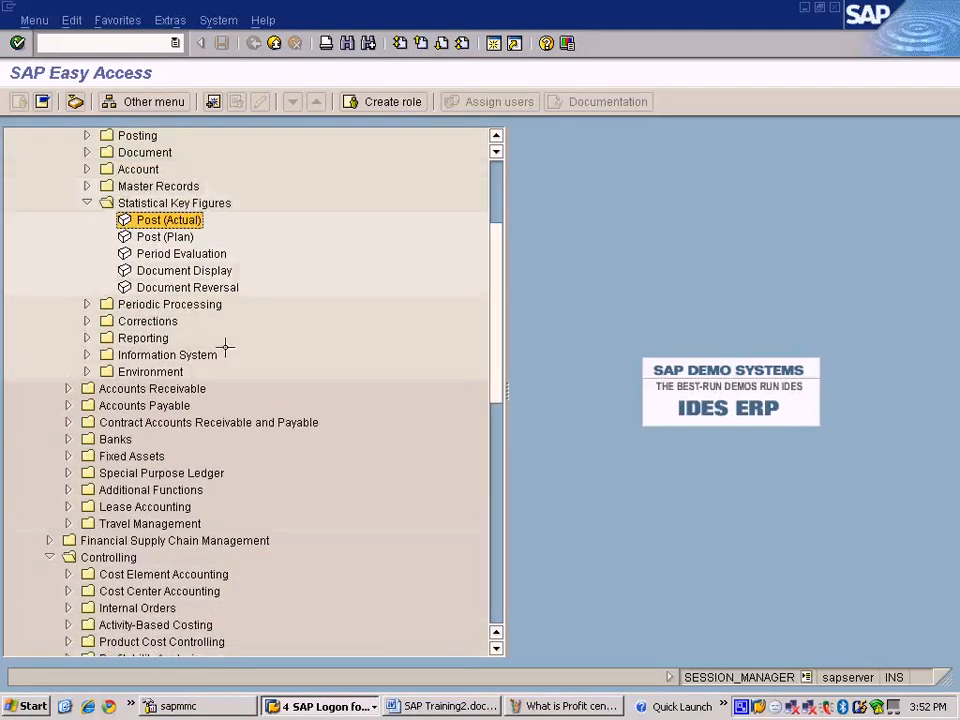
double_click(192, 268)
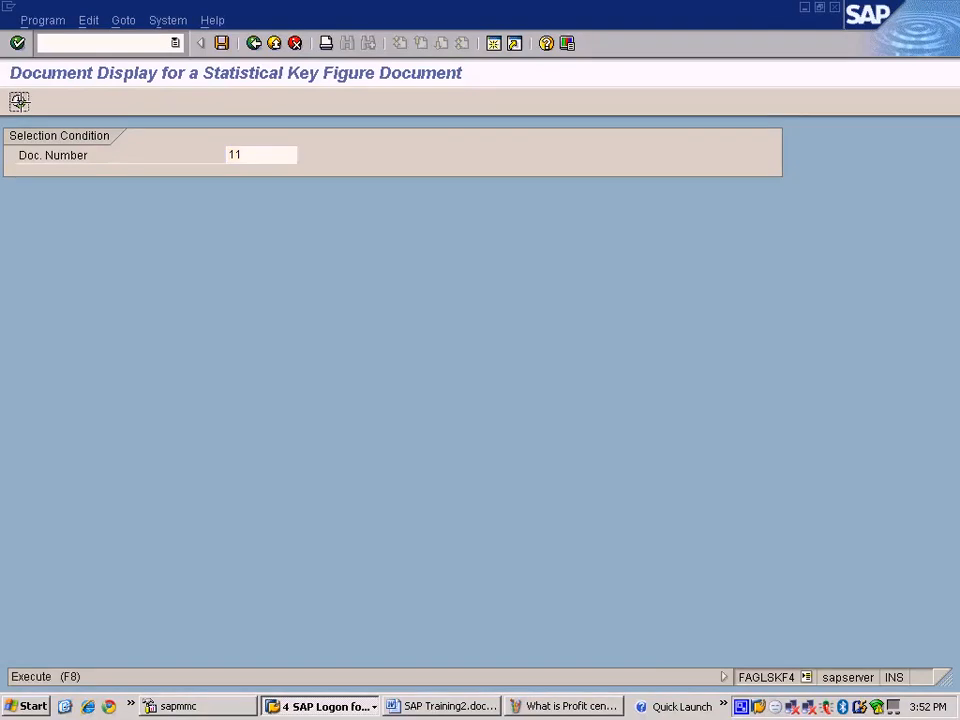
click(18, 101)
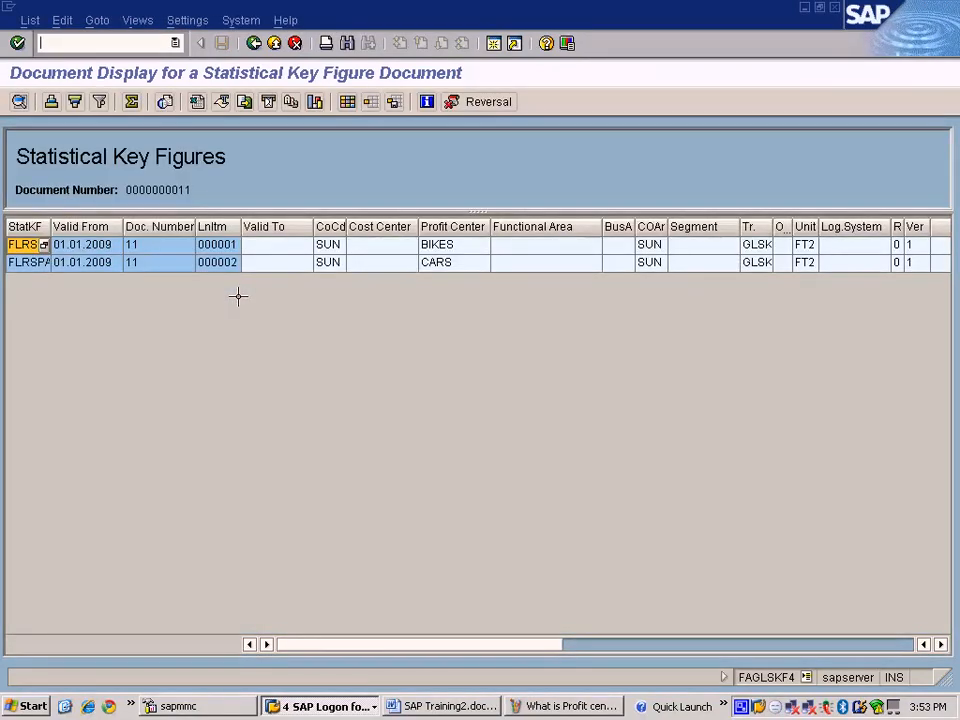
click(254, 43)
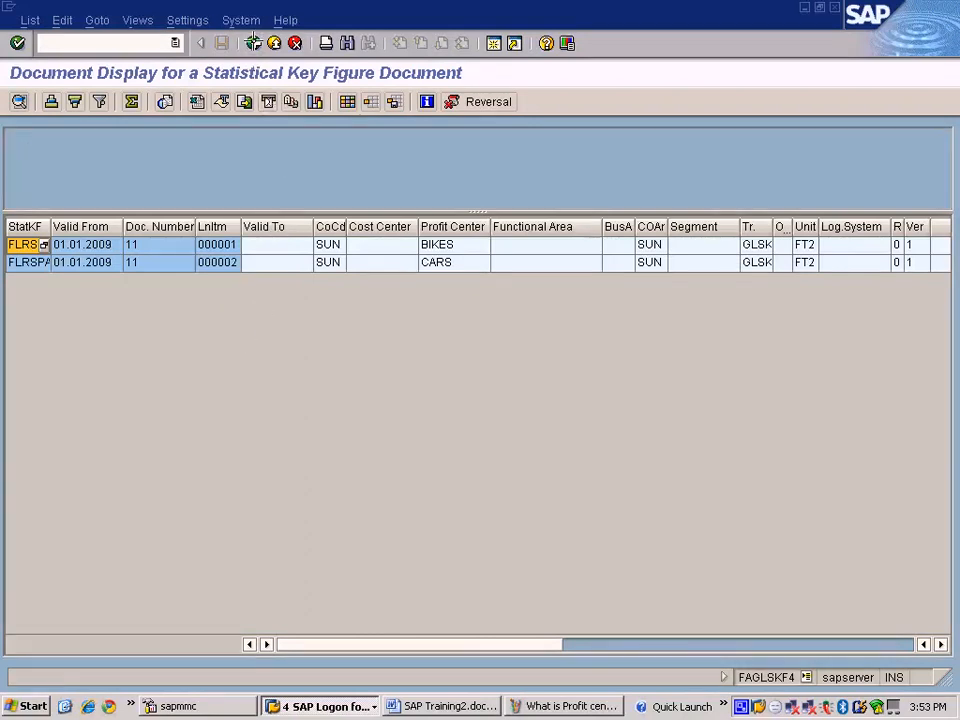
click(254, 43)
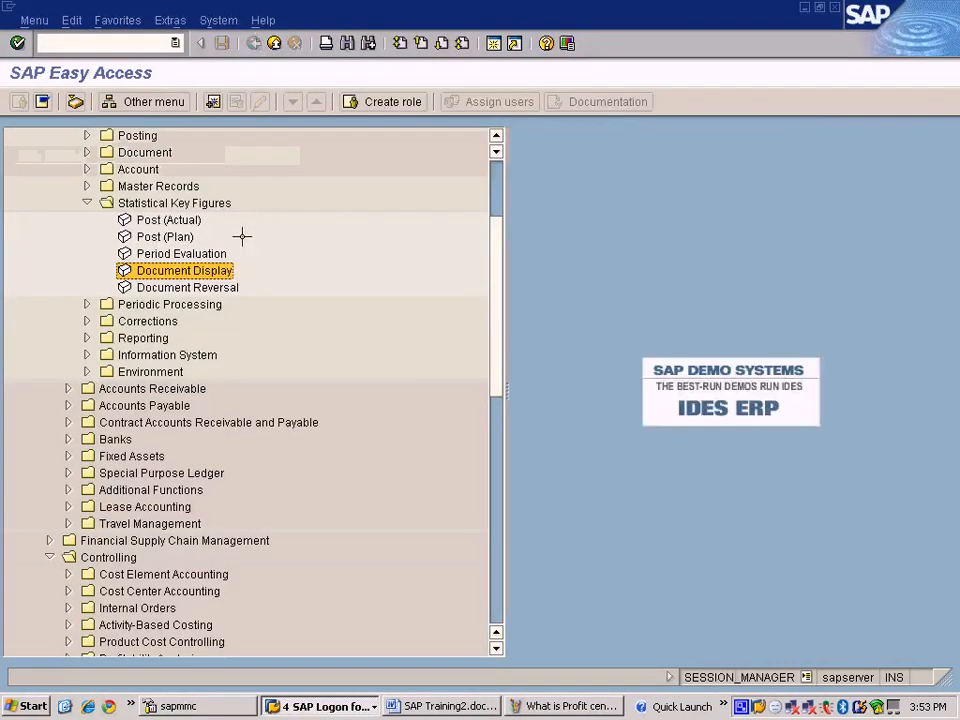
Step: Run the Period Evaluation of statistical key figures for ledger 0L and company code SUN
click(190, 254)
double_click(190, 254)
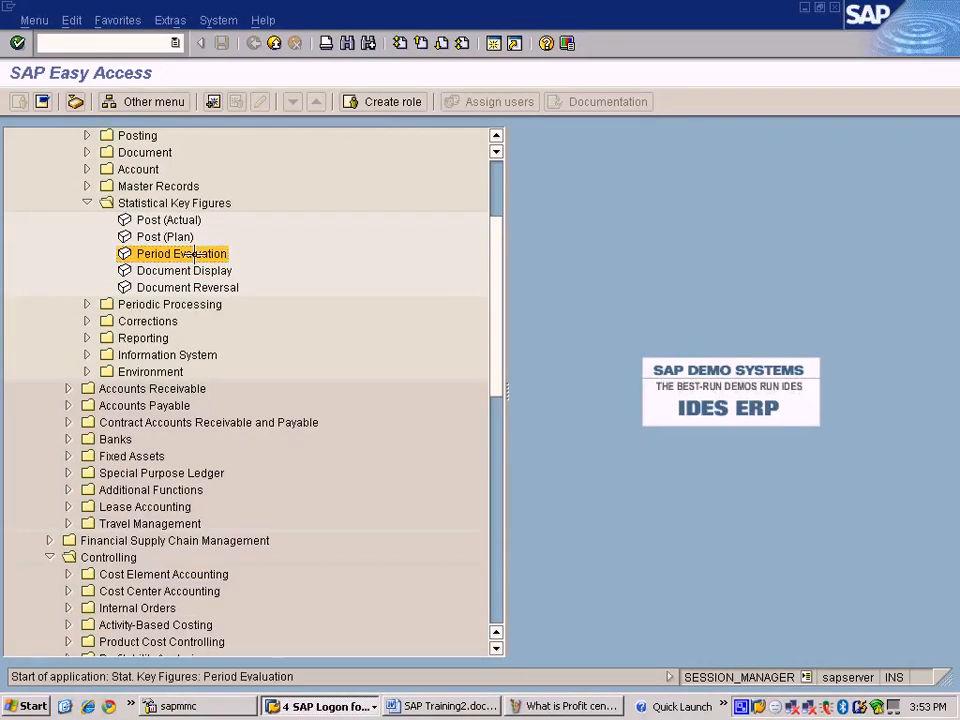
click(251, 155)
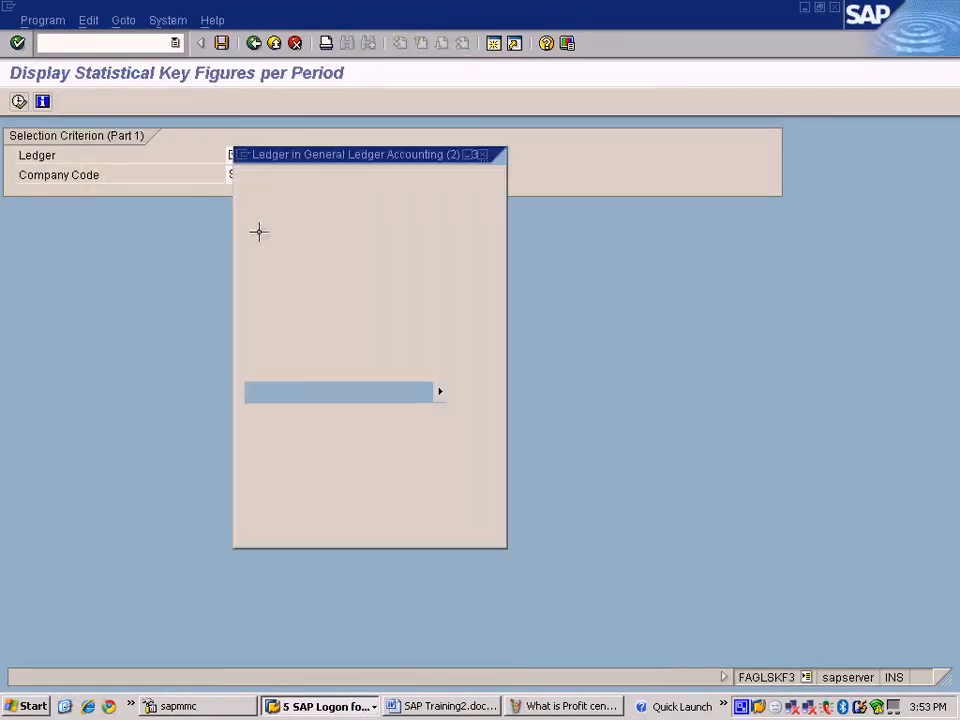
double_click(244, 220)
click(19, 101)
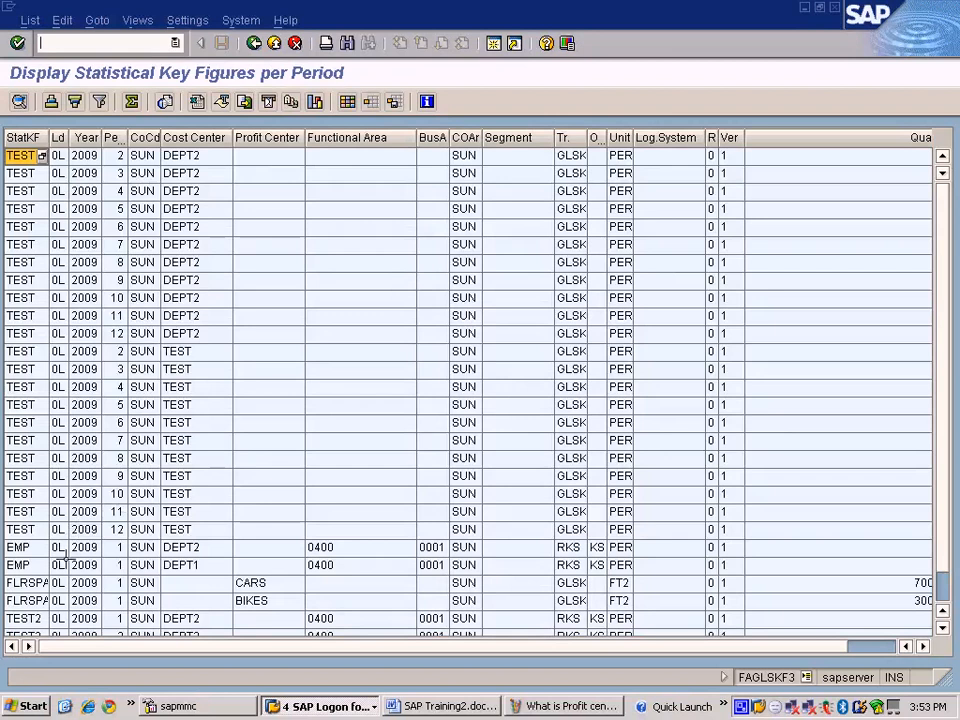
Step: Check the period and quantity of the FLRSPA lines for CARS and BIKES in the evaluation list
click(122, 584)
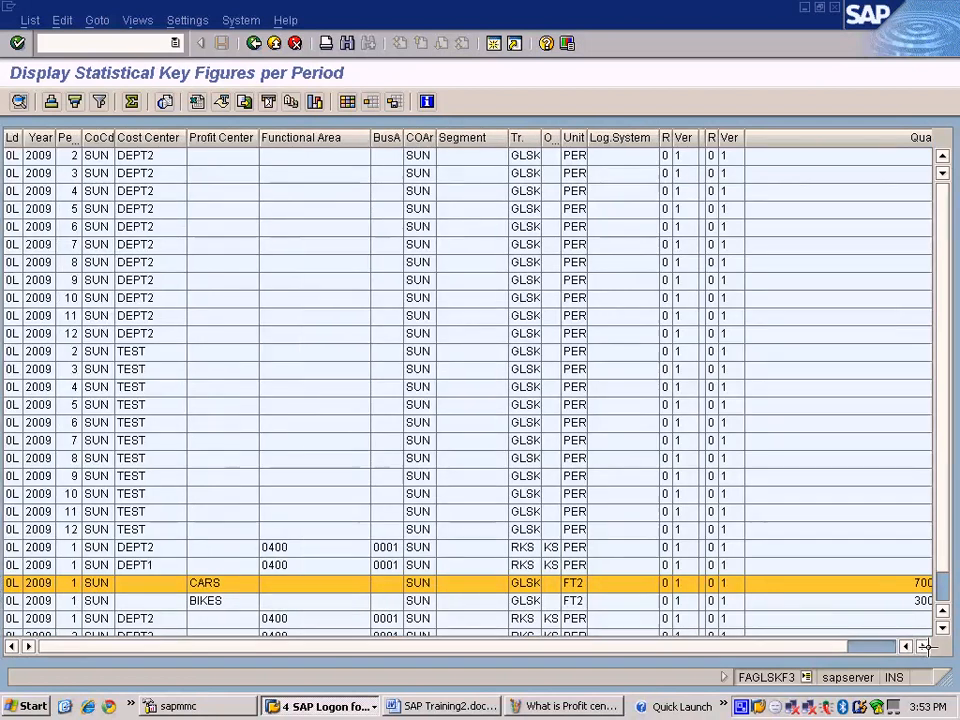
click(923, 646)
click(887, 601)
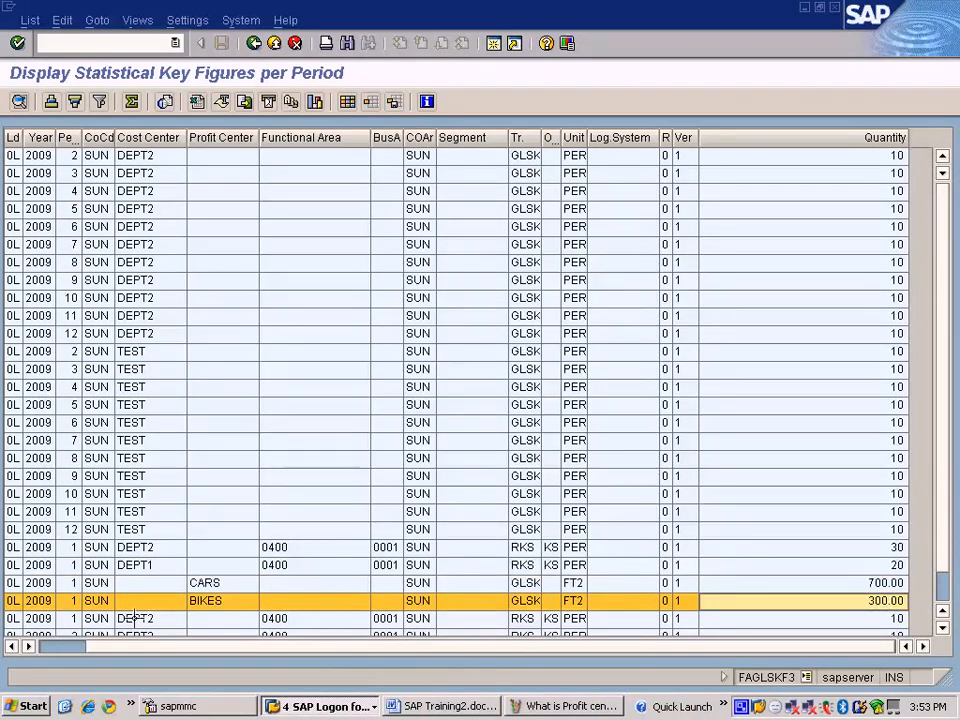
click(65, 644)
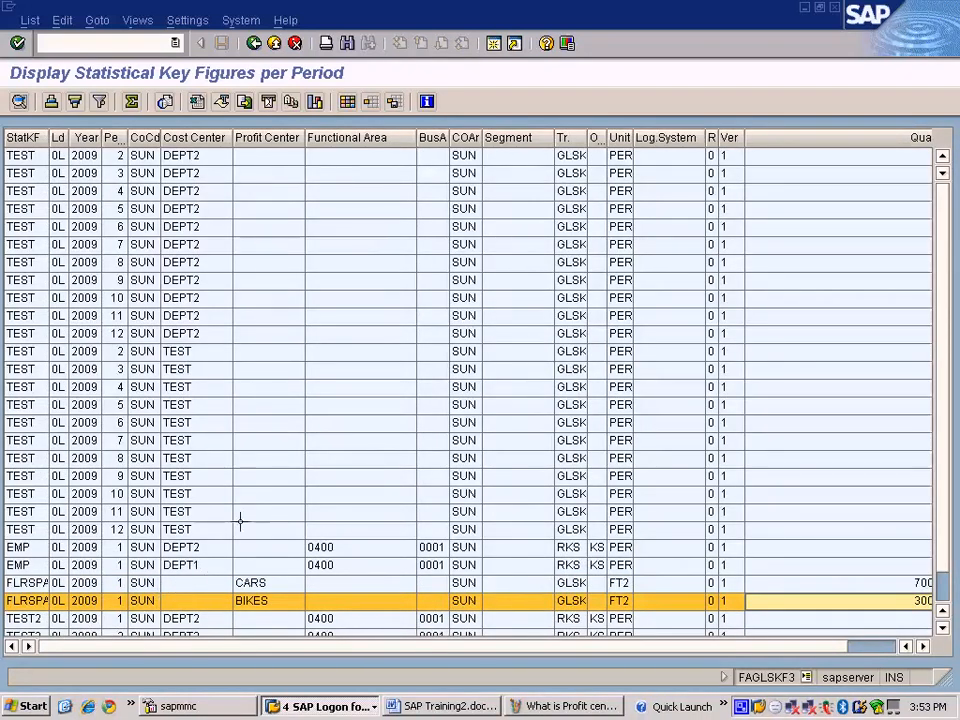
Step: Leave the period evaluation and reopen the Post (Actual) transaction for General Ledger statistical key figures
click(254, 43)
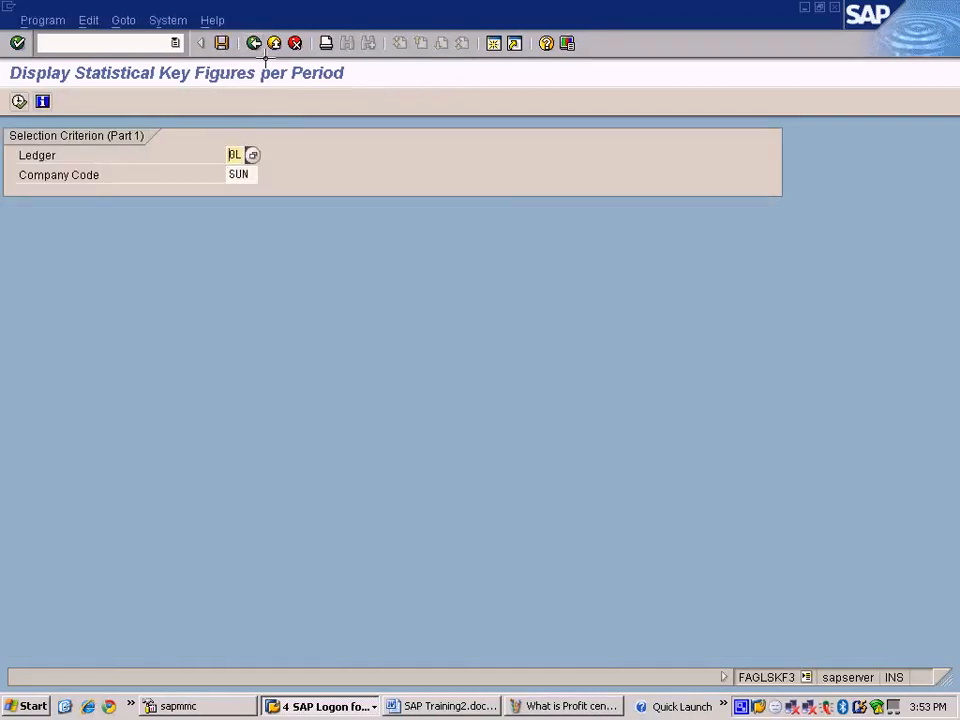
click(254, 43)
double_click(182, 219)
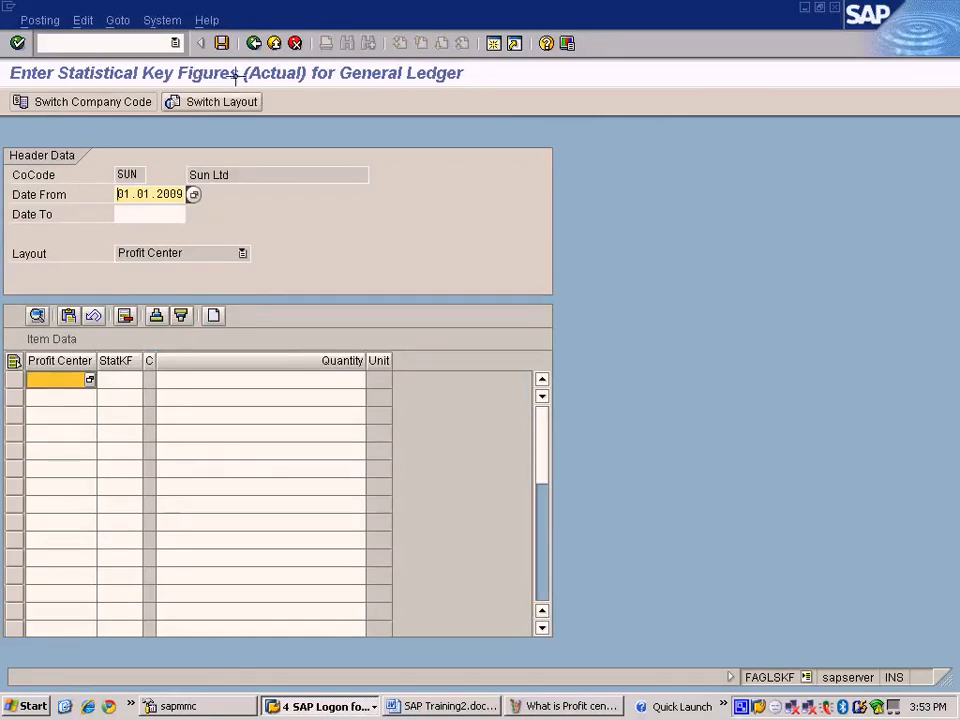
Step: Leave the key figure posting and open the actual assessment execution from Profit Center Accounting's period-end closing
click(254, 43)
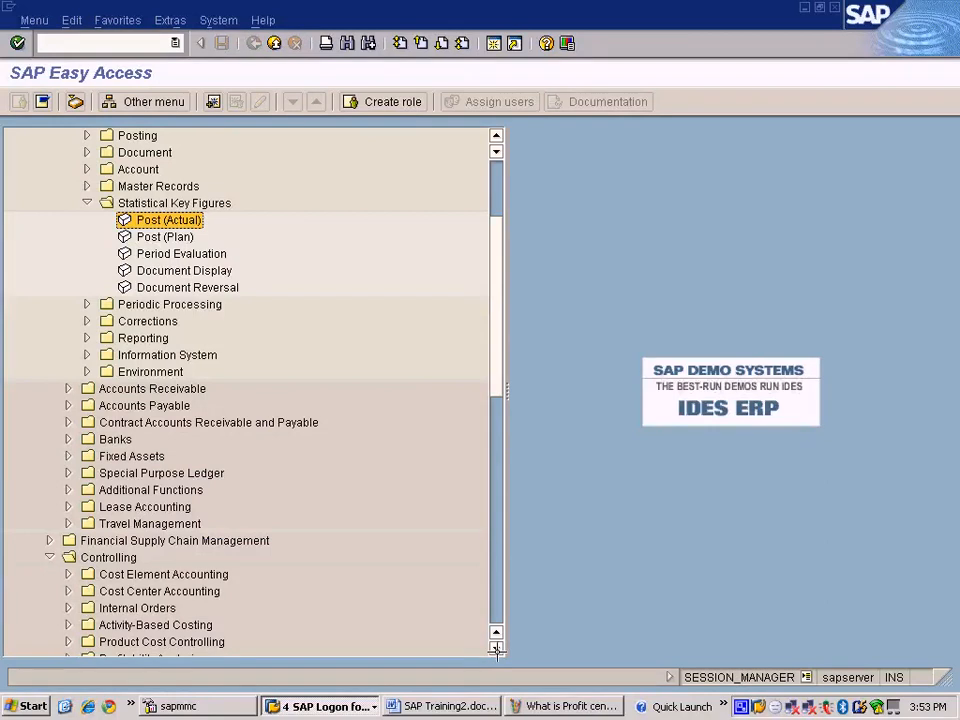
scroll(496, 650, down, 4)
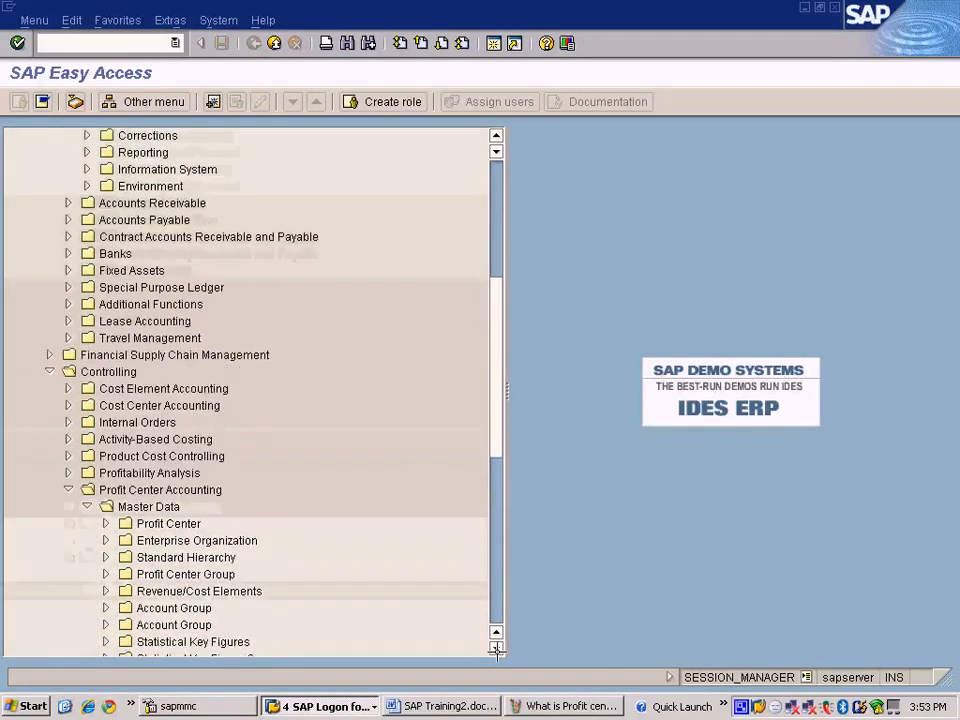
scroll(496, 650, down, 5)
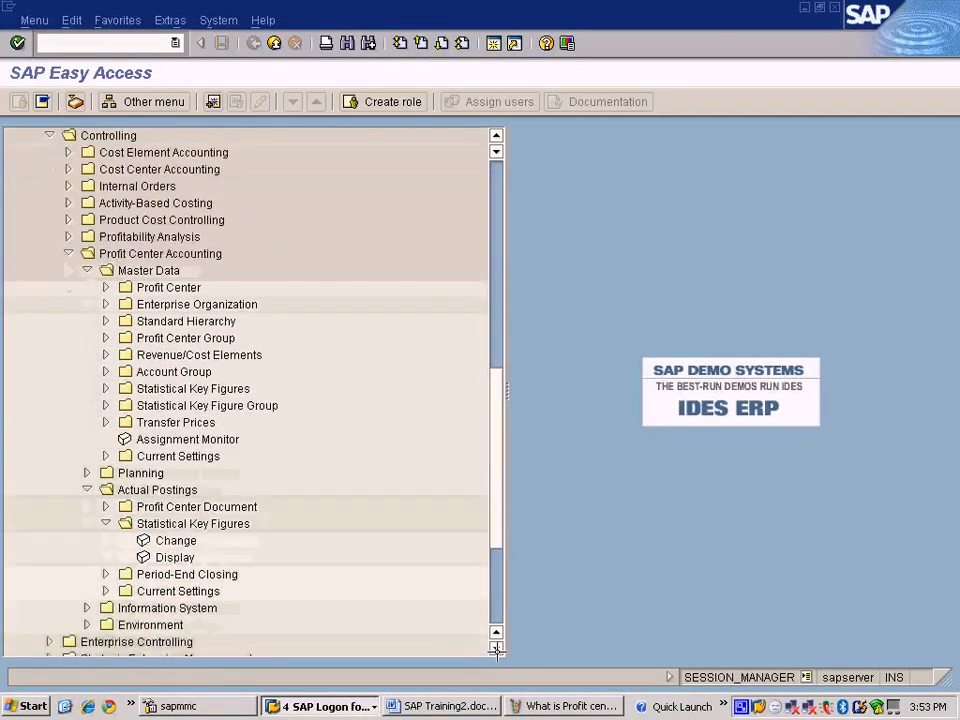
scroll(496, 650, down, 4)
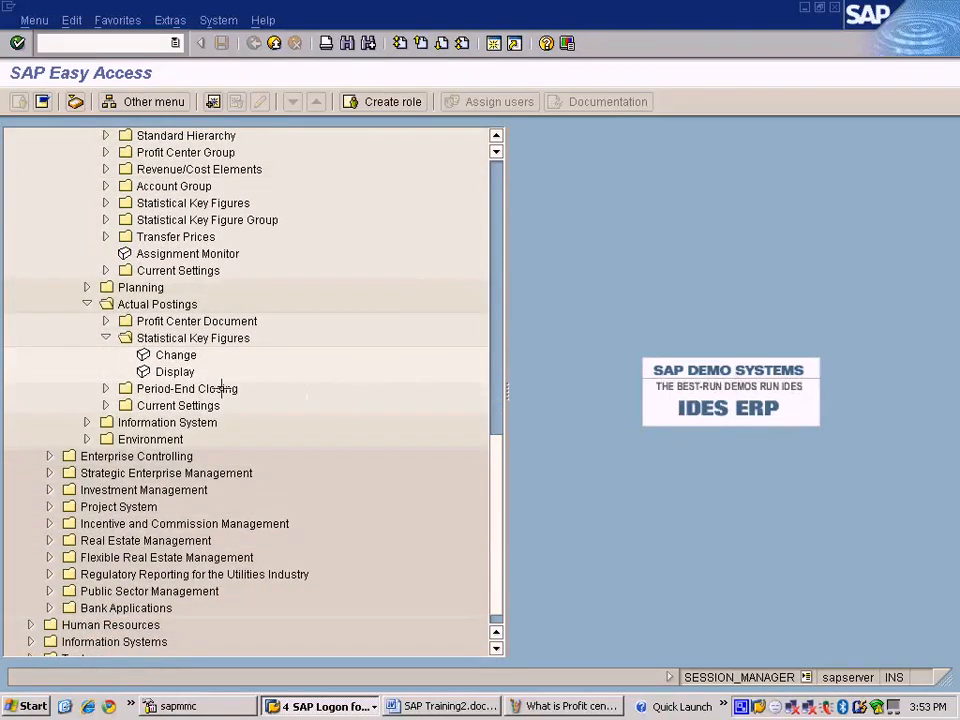
click(104, 389)
double_click(176, 422)
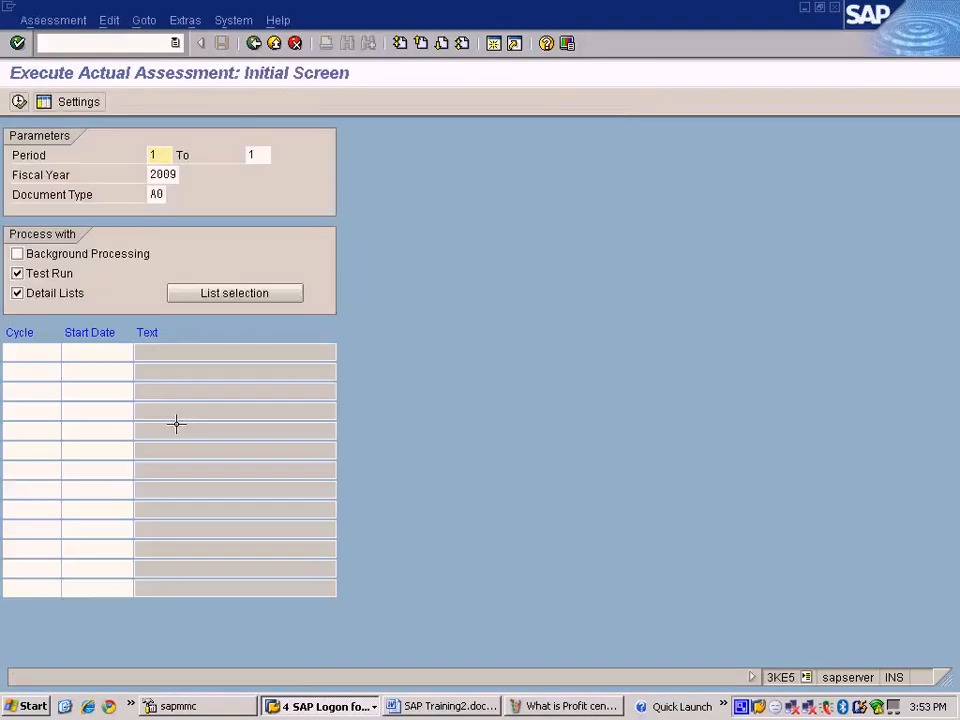
Step: Execute a test run of the actual assessment with cycle RENTAL for period 1 of fiscal year 2009
click(48, 355)
text(RENTAL)
key(Return)
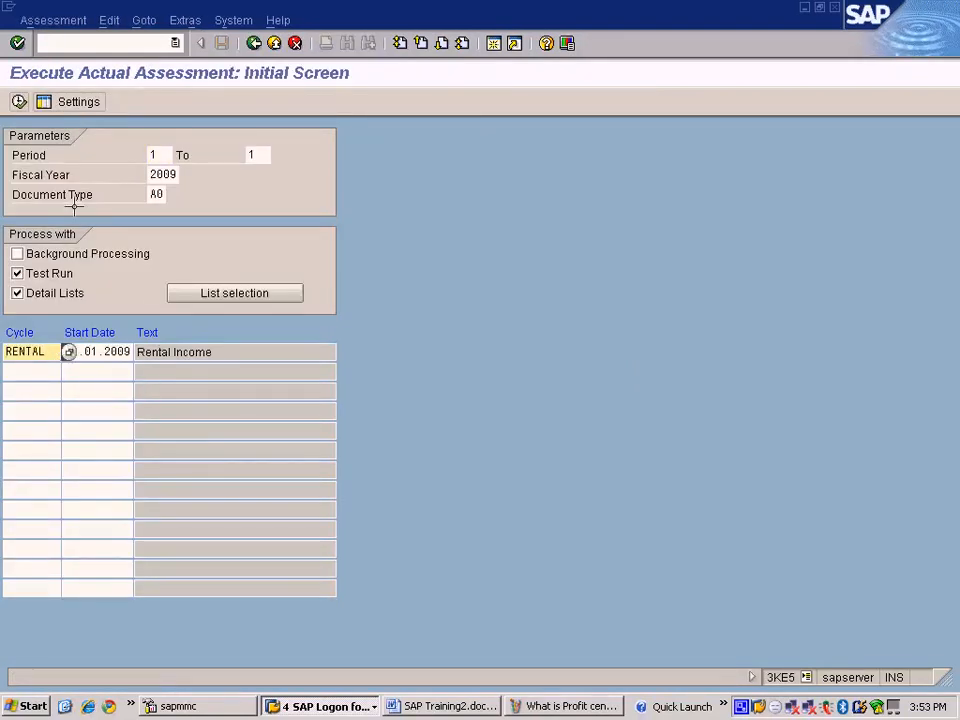
click(18, 101)
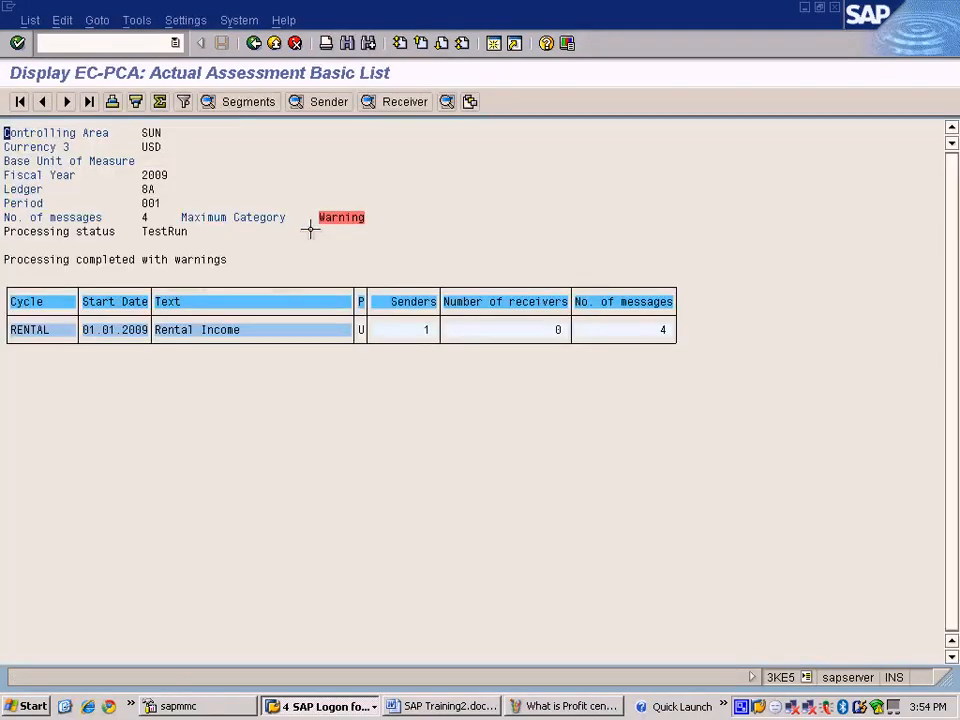
Step: Display the assessment's messages and read the long text of the warning for segment RENTAL, including its possible causes
click(325, 220)
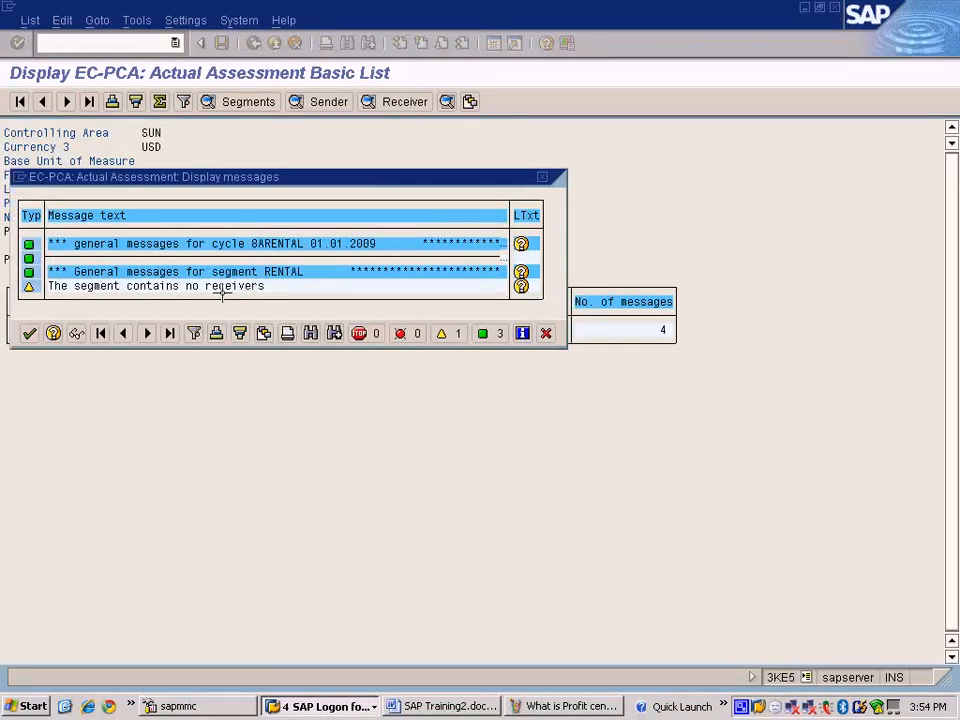
drag(320, 177, 505, 292)
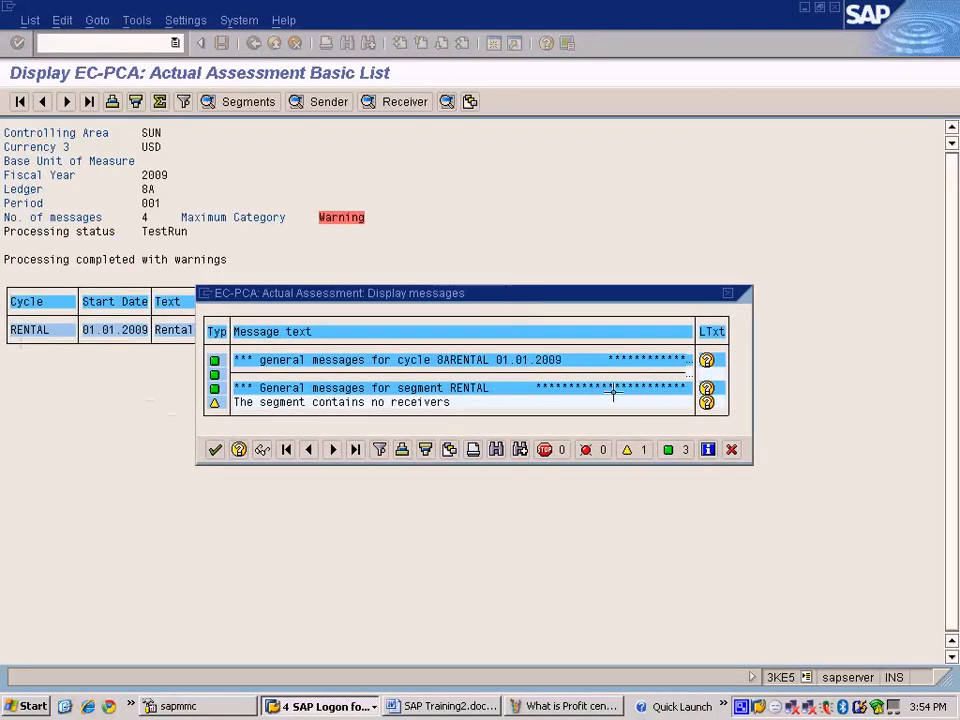
click(705, 404)
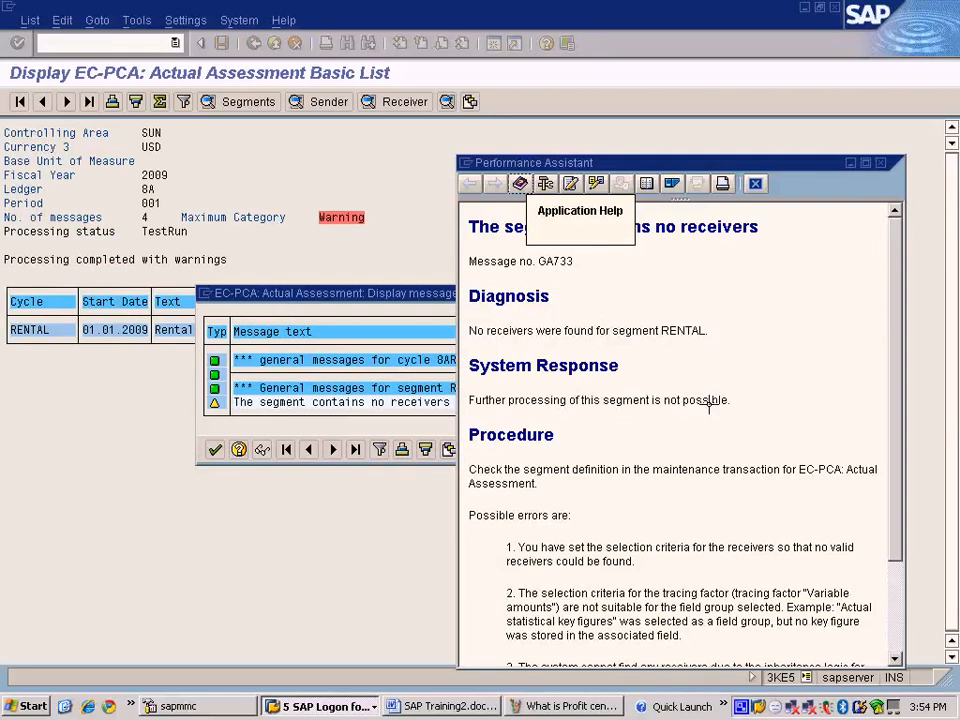
scroll(708, 405, down, 3)
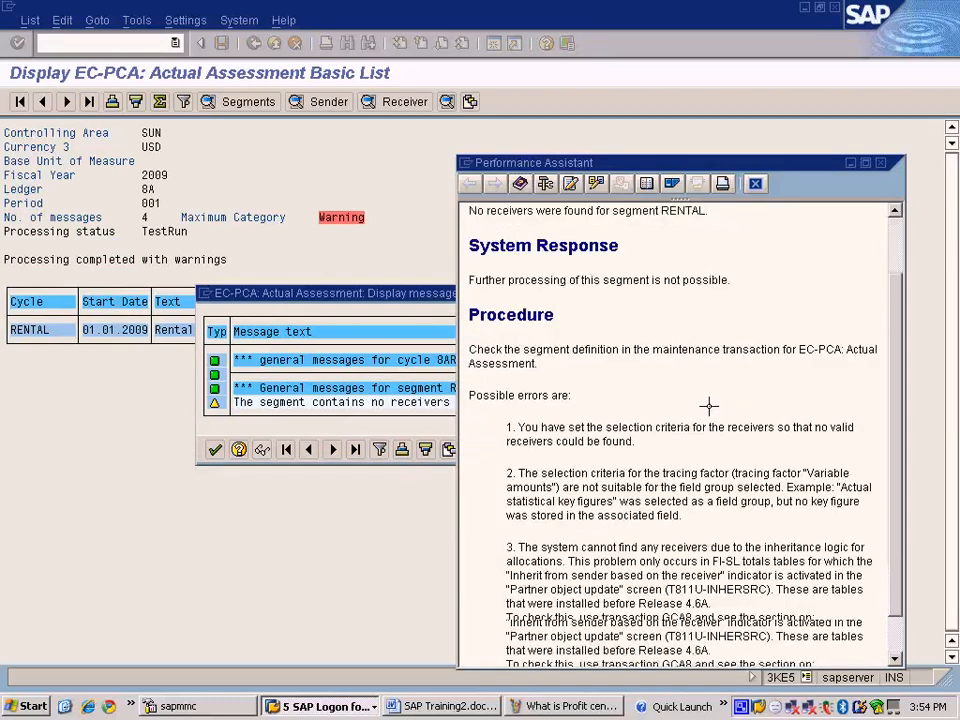
click(756, 185)
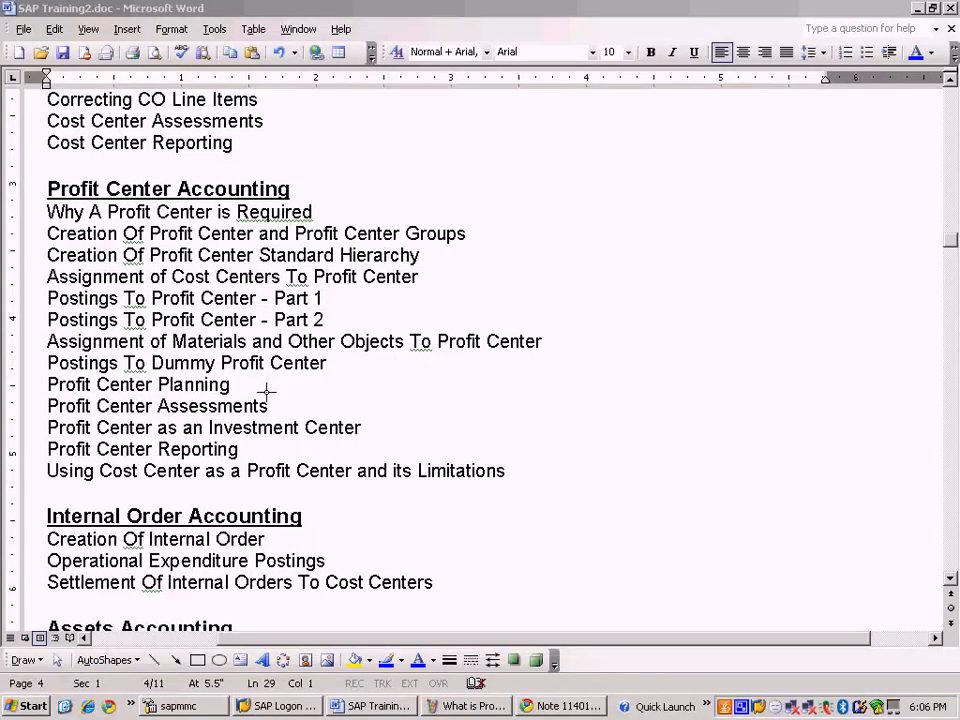
triple_click(268, 400)
click(302, 402)
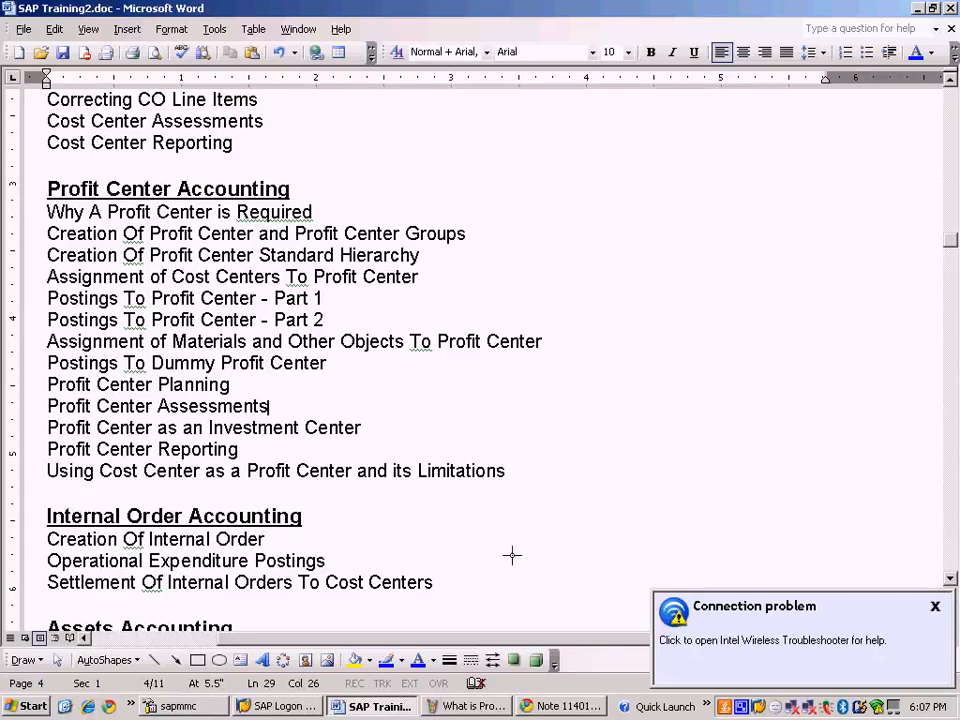
double_click(740, 704)
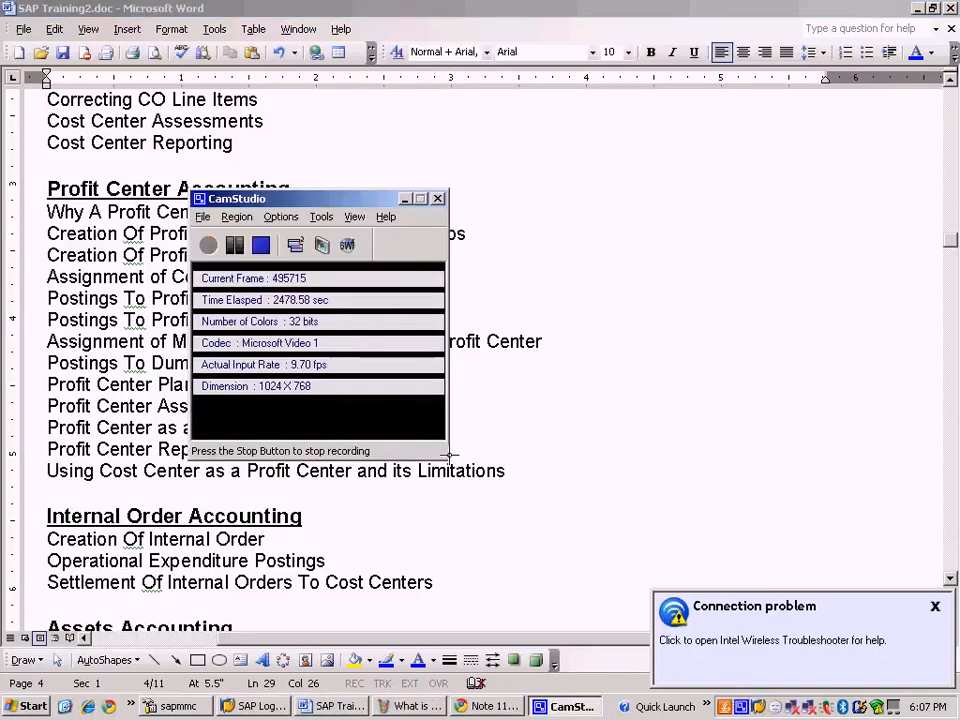